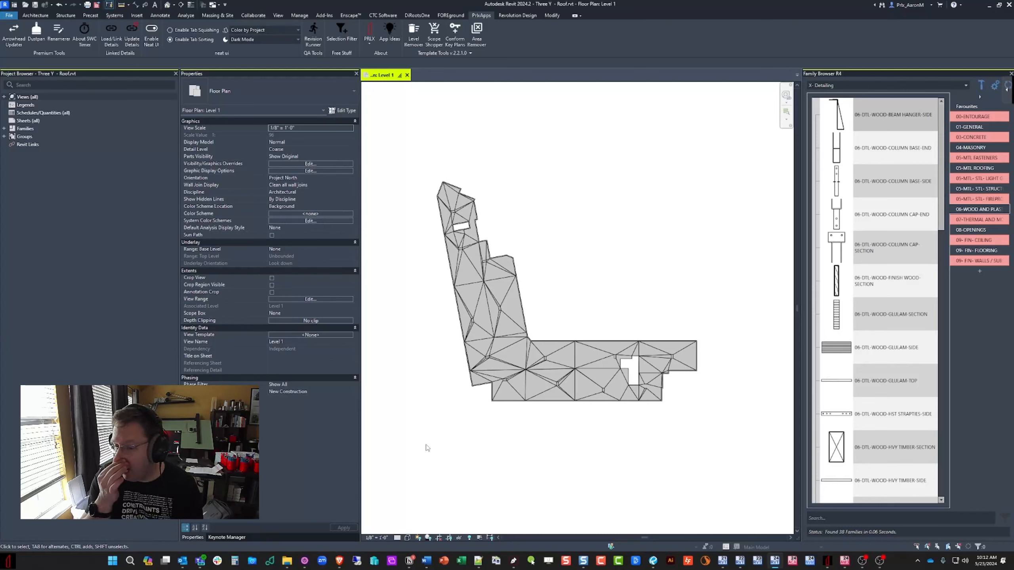
Step: Examine the roof's existing slope creases and drain sumps in the Level 1 floor plan, especially along the angled wing
scroll(471, 350, up, 3)
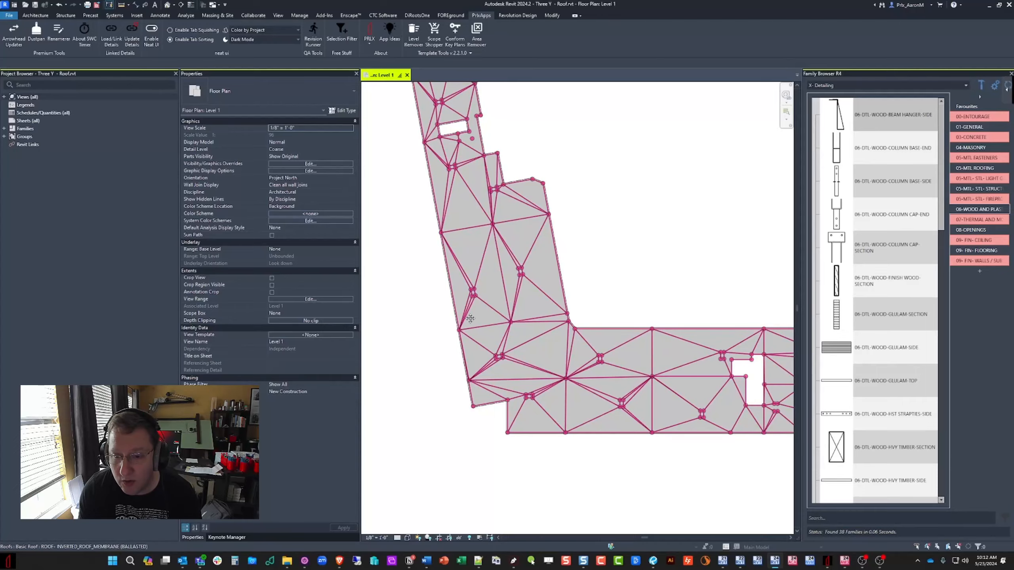
middle_drag(470, 318, 467, 337)
drag(1013, 75, 487, 81)
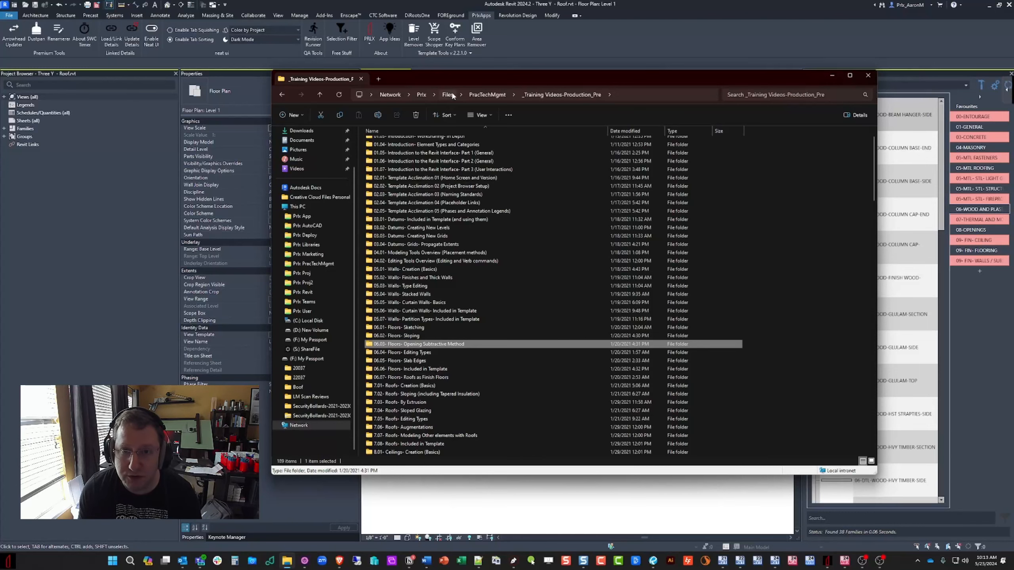
drag(454, 75, 1013, 74)
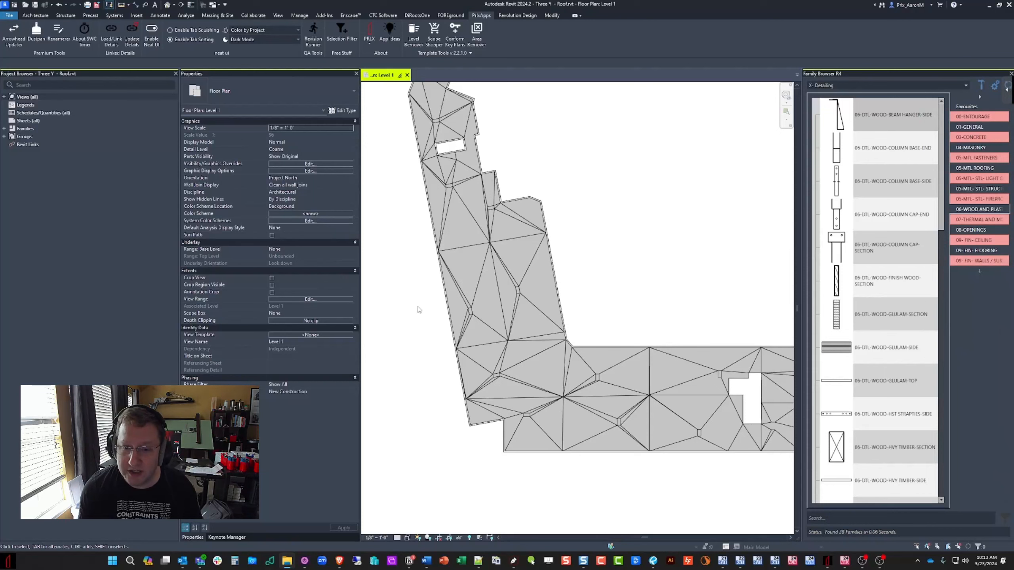
middle_drag(517, 266, 512, 282)
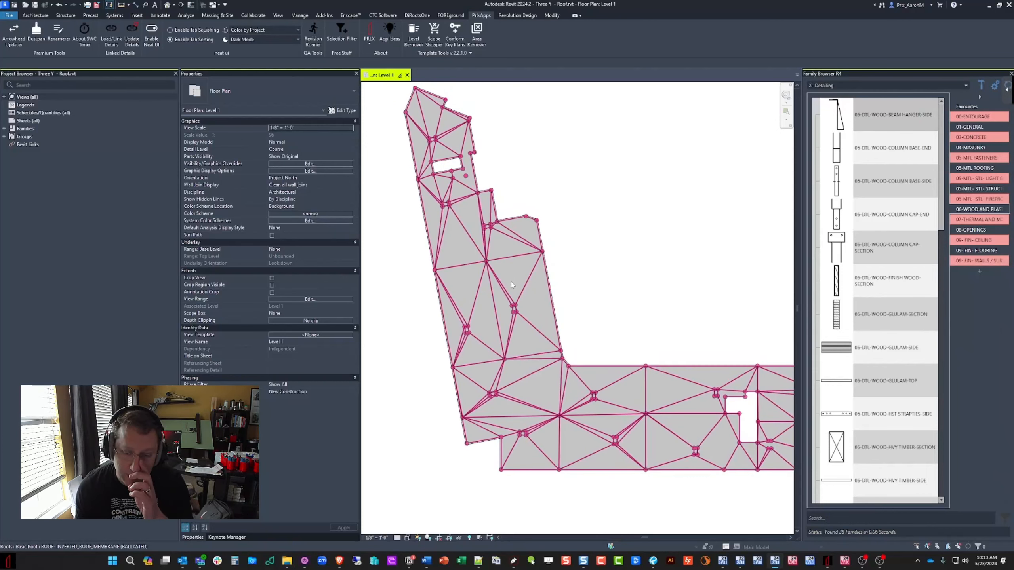
scroll(491, 328, up, 1)
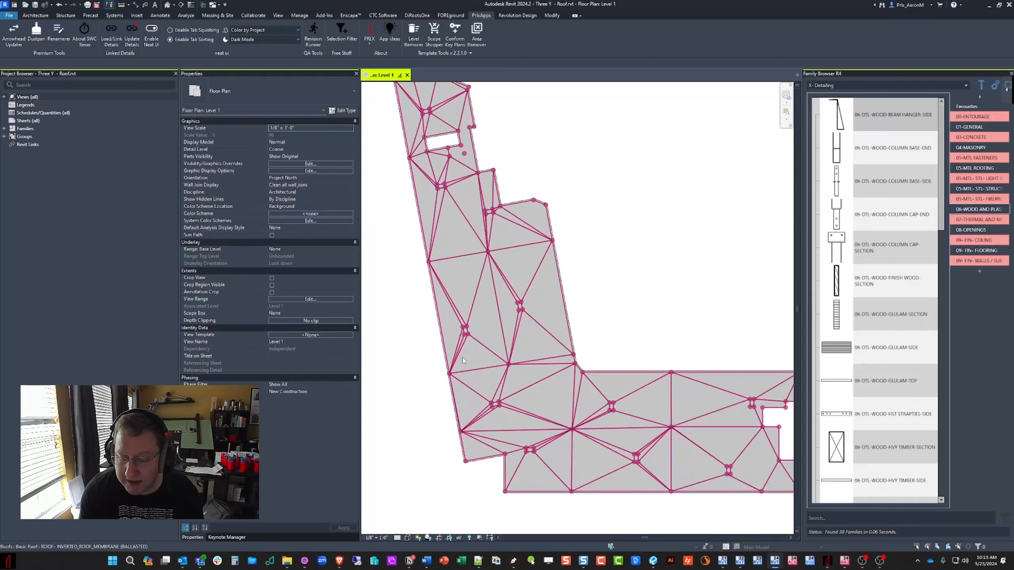
scroll(429, 328, up, 3)
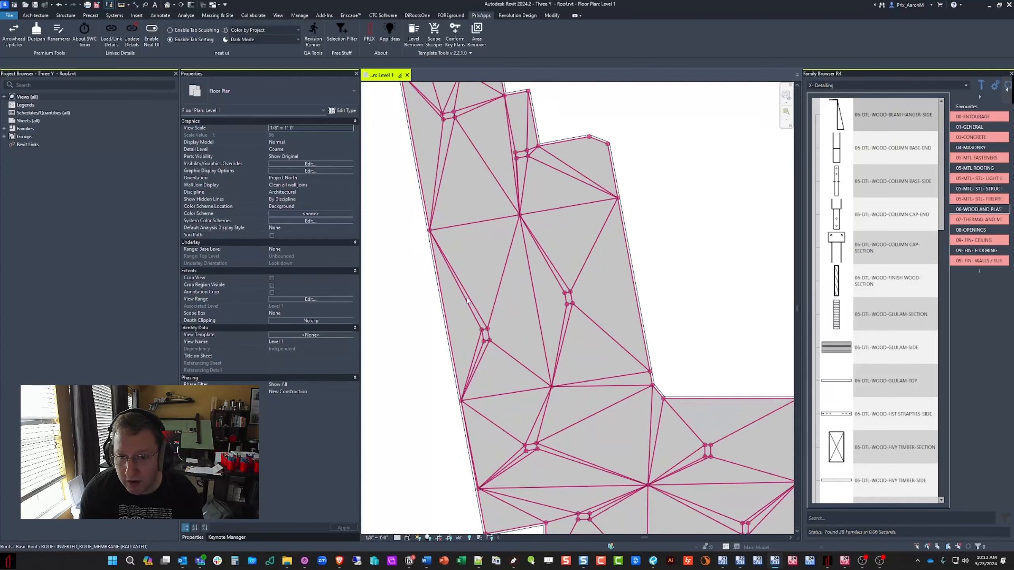
scroll(467, 298, up, 3)
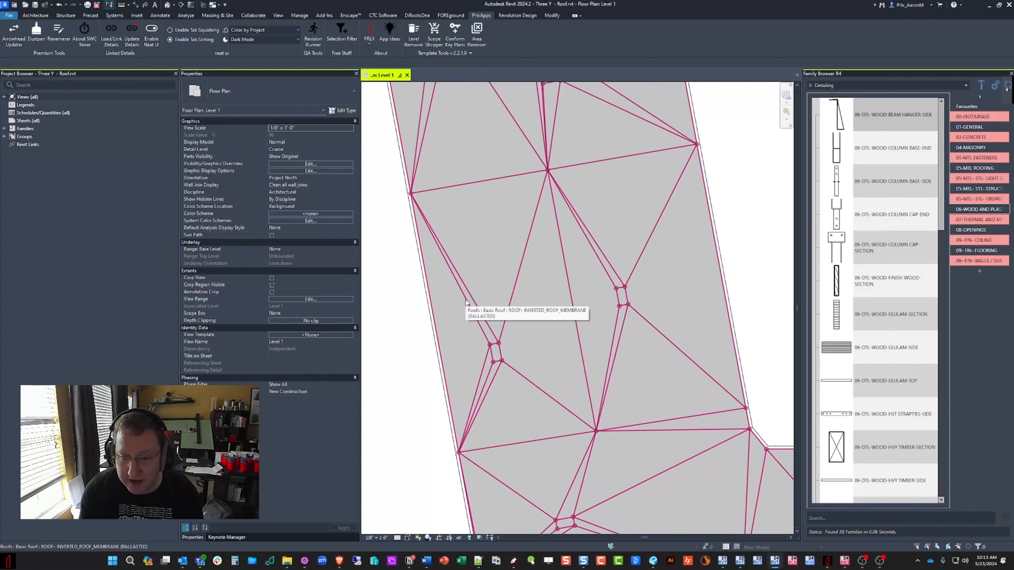
scroll(466, 302, down, 5)
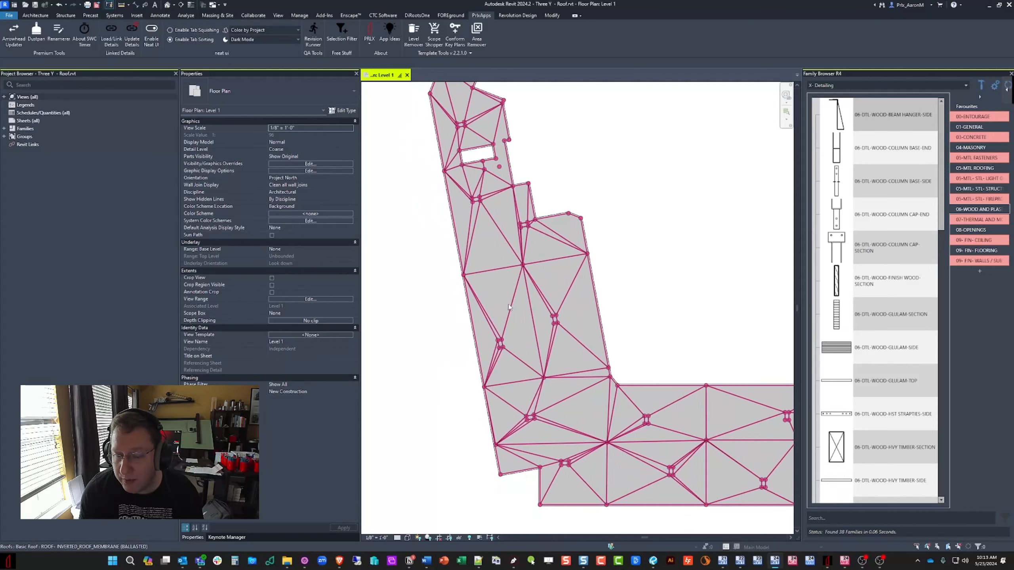
scroll(519, 346, up, 4)
scroll(545, 340, up, 1)
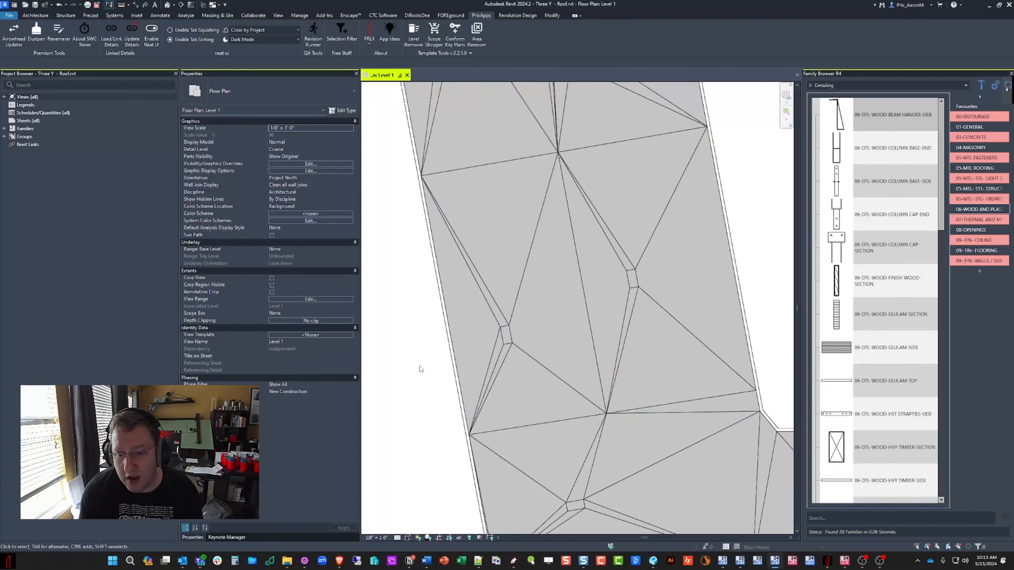
Step: Set the four corner points of the angled wing's west-side sump to elevation 1' 2 1/8", and check the neighbouring sump's elevation
click(496, 325)
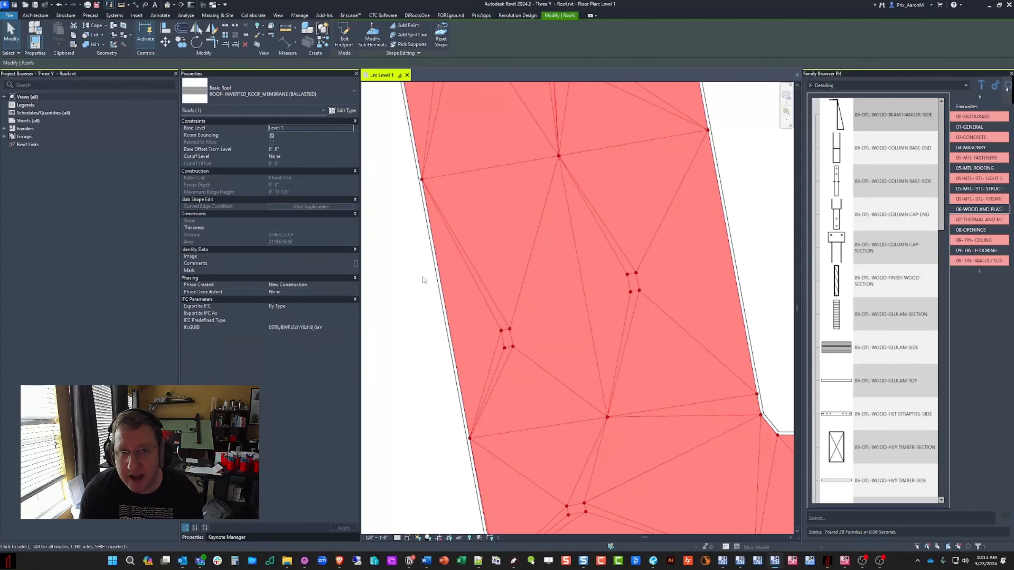
click(380, 36)
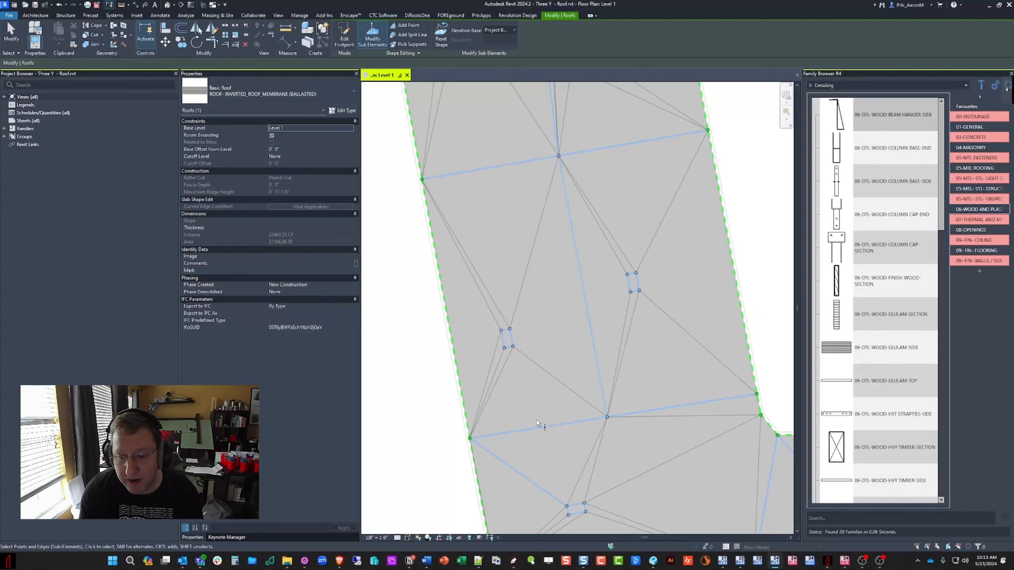
drag(490, 324, 517, 352)
click(505, 167)
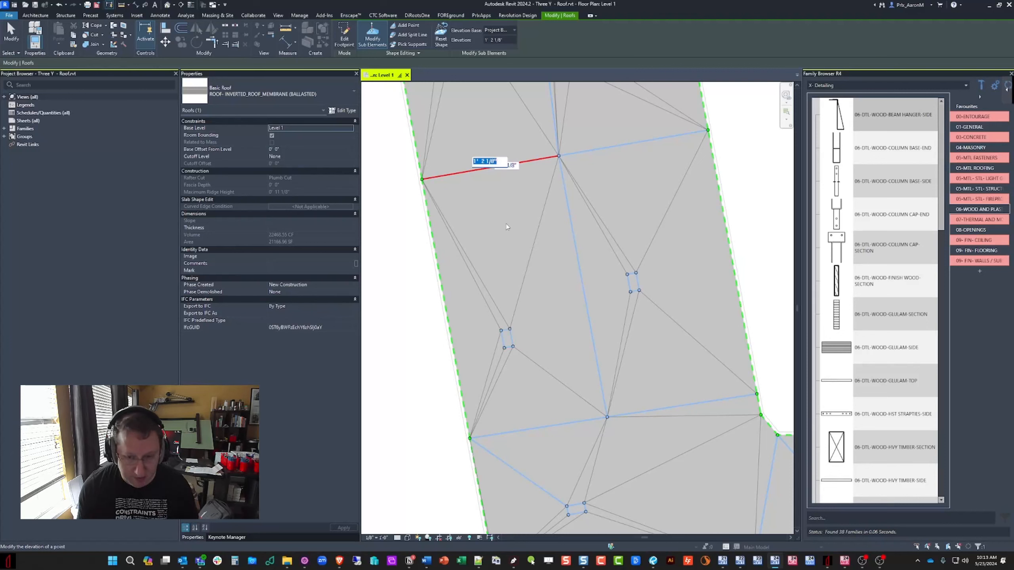
drag(481, 320, 517, 353)
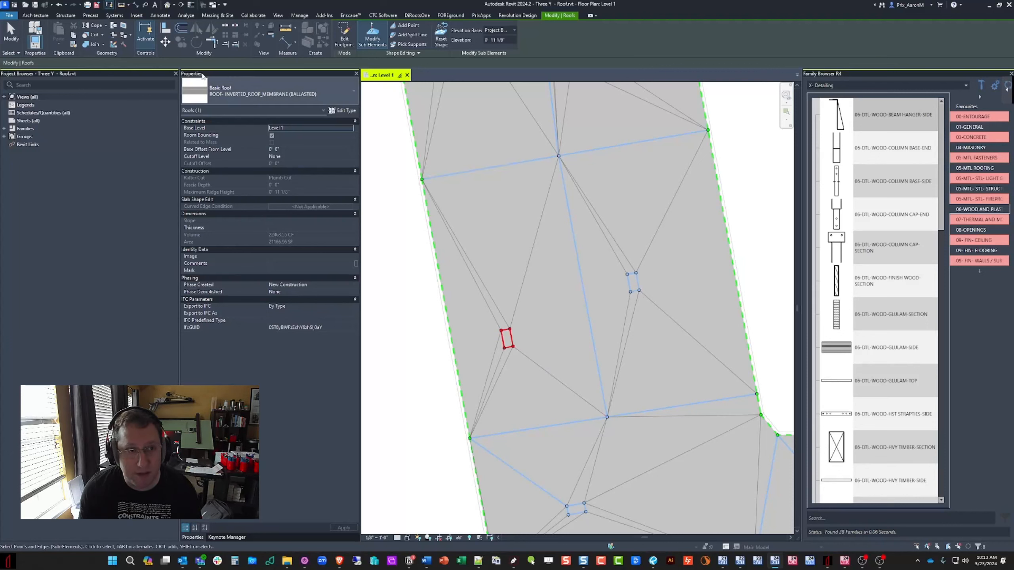
text(1'  2 1/8")
key(Return)
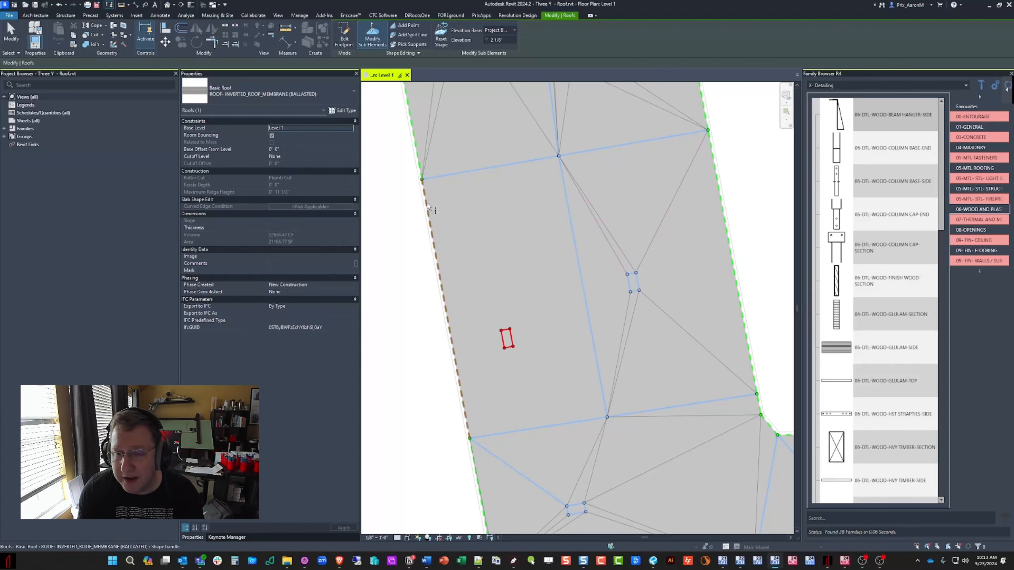
middle_drag(511, 222, 507, 219)
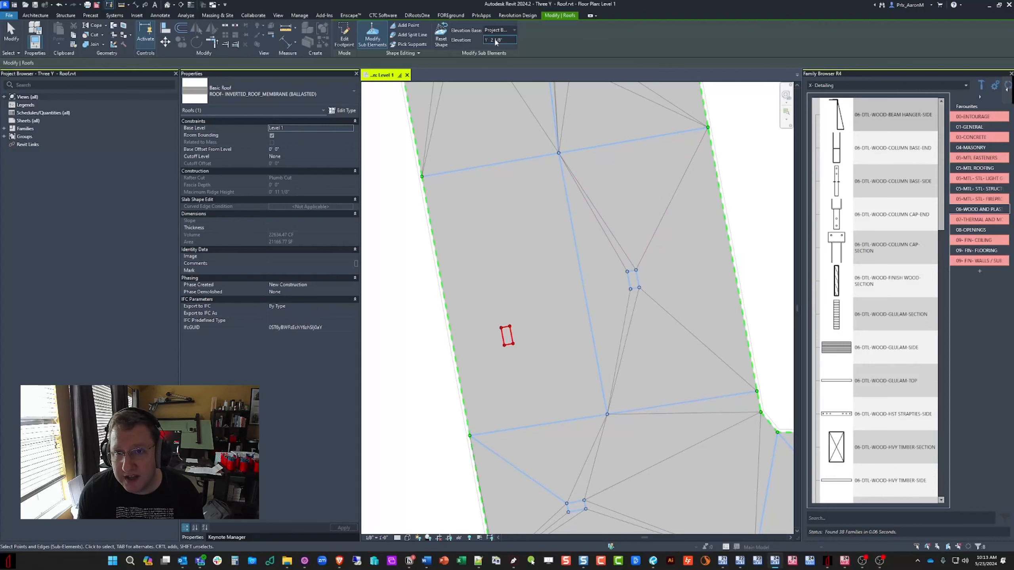
click(629, 282)
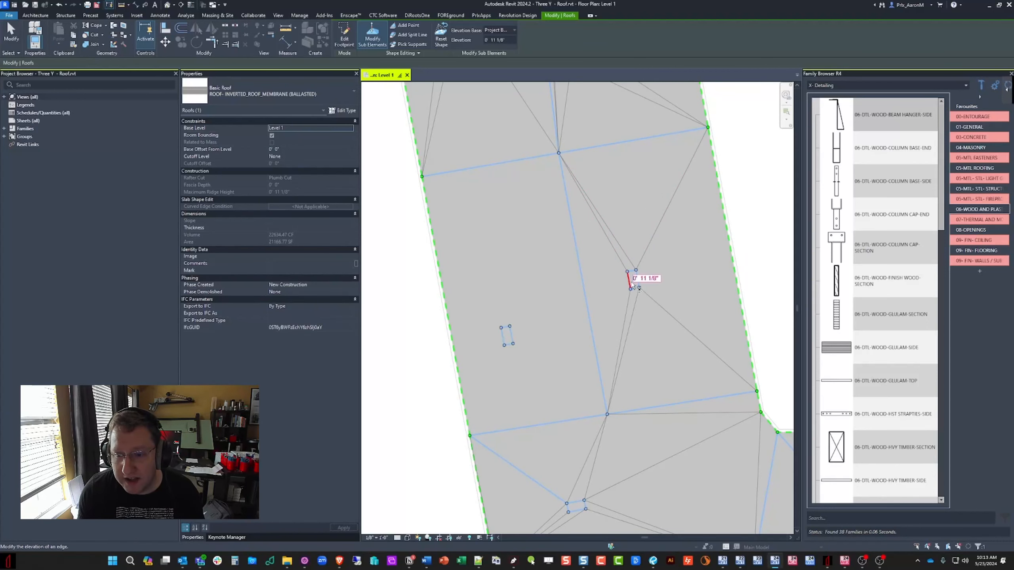
click(415, 293)
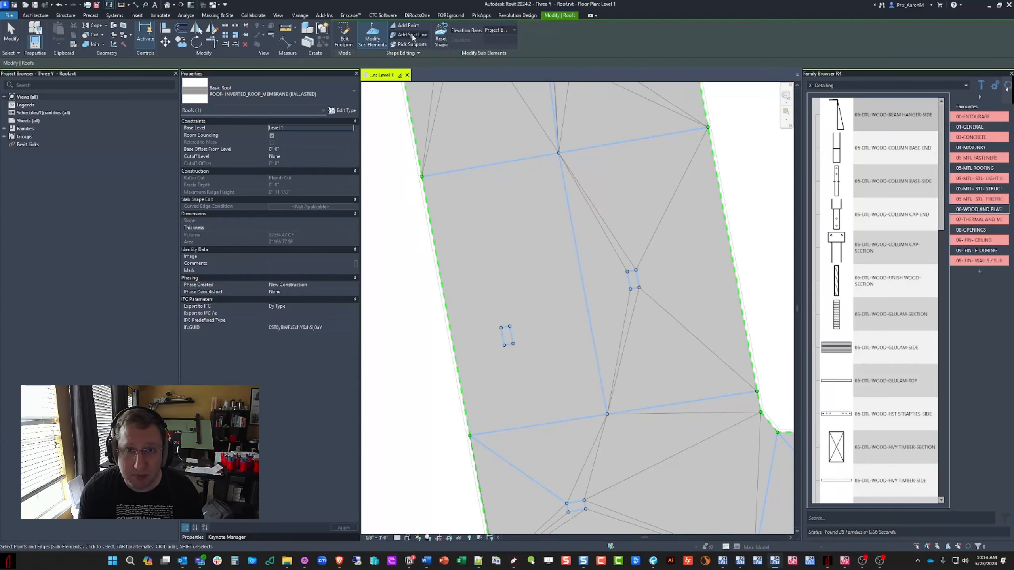
Step: Add split lines connecting each of the west-side sump's four corners to the nearest ridge corner point around its bay
click(414, 36)
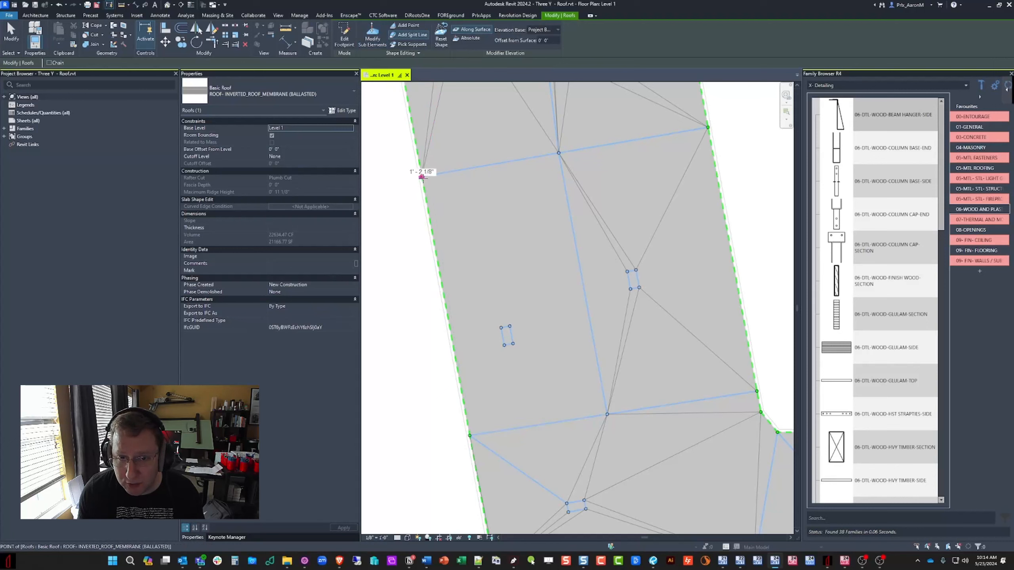
click(421, 177)
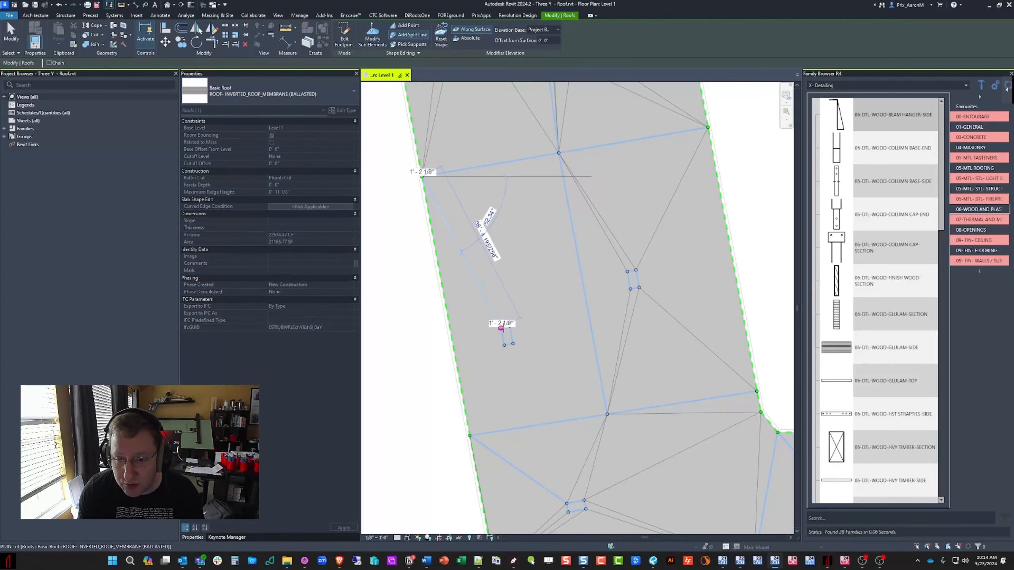
click(501, 329)
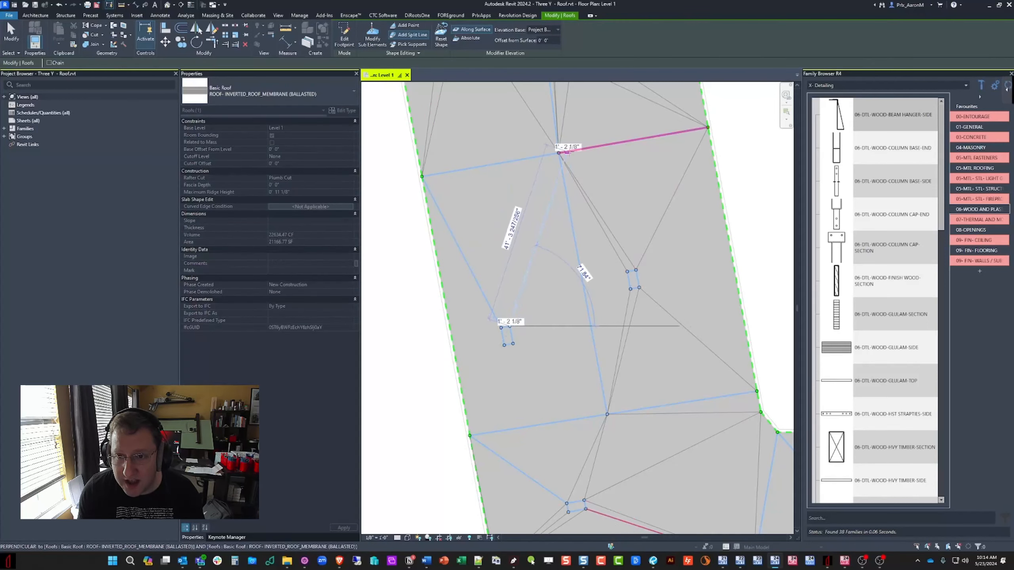
click(559, 154)
click(513, 343)
click(606, 414)
key(Escape)
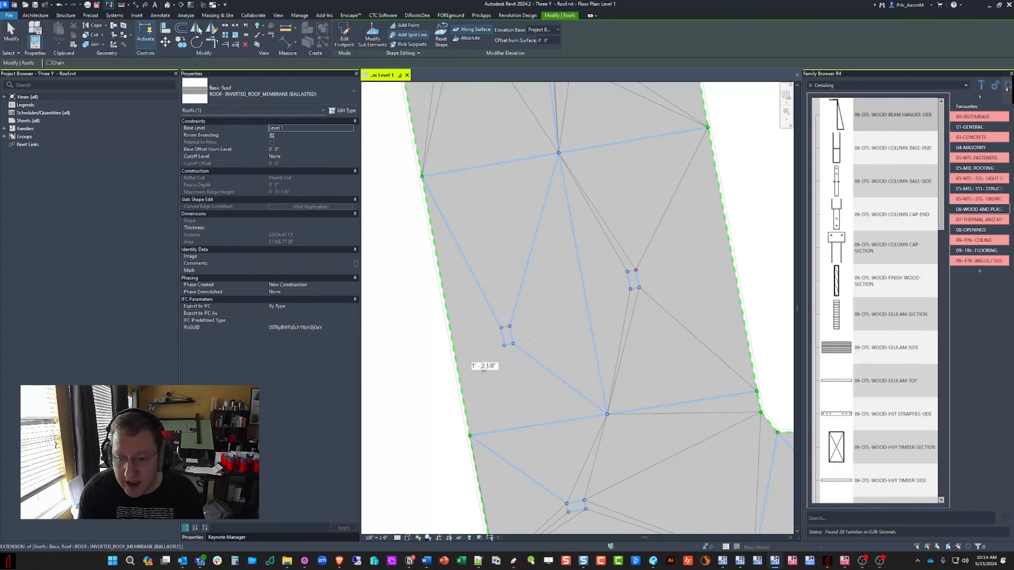
click(504, 345)
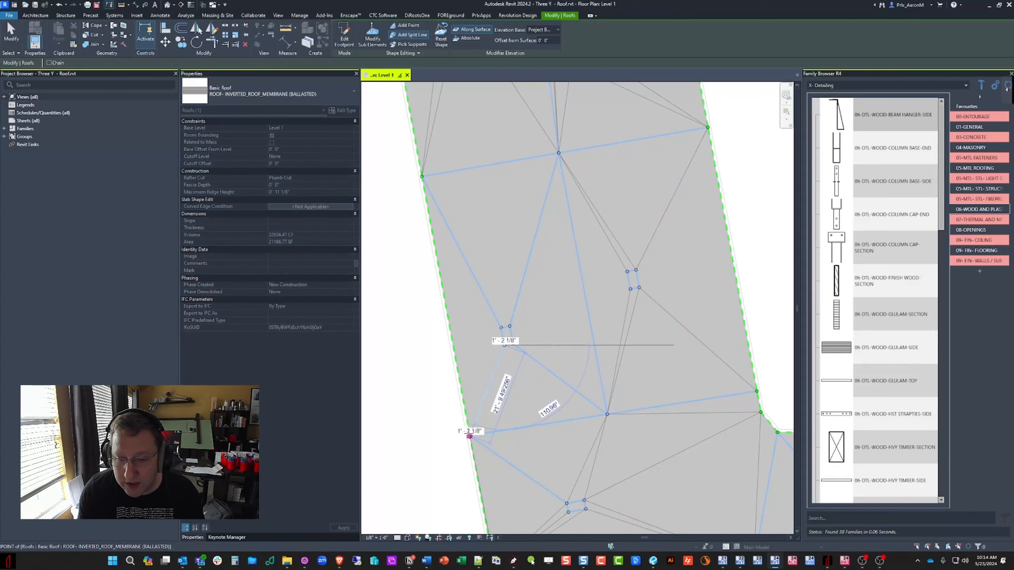
click(469, 436)
scroll(527, 368, up, 1)
key(Escape)
Step: Set the west-side sump's four corner points to elevation 11.125" and finish editing the roof's shape
drag(470, 305, 542, 366)
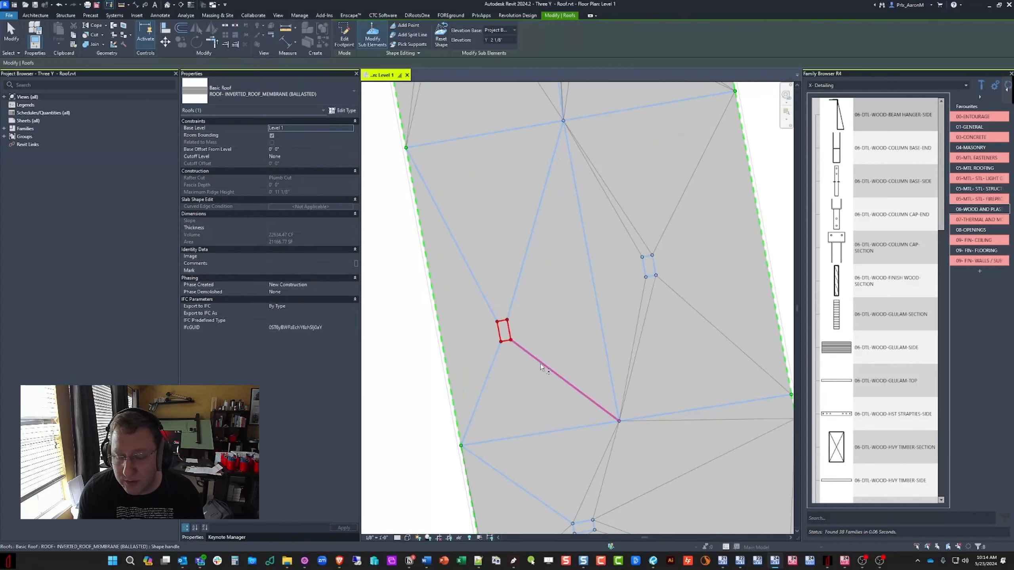
click(495, 39)
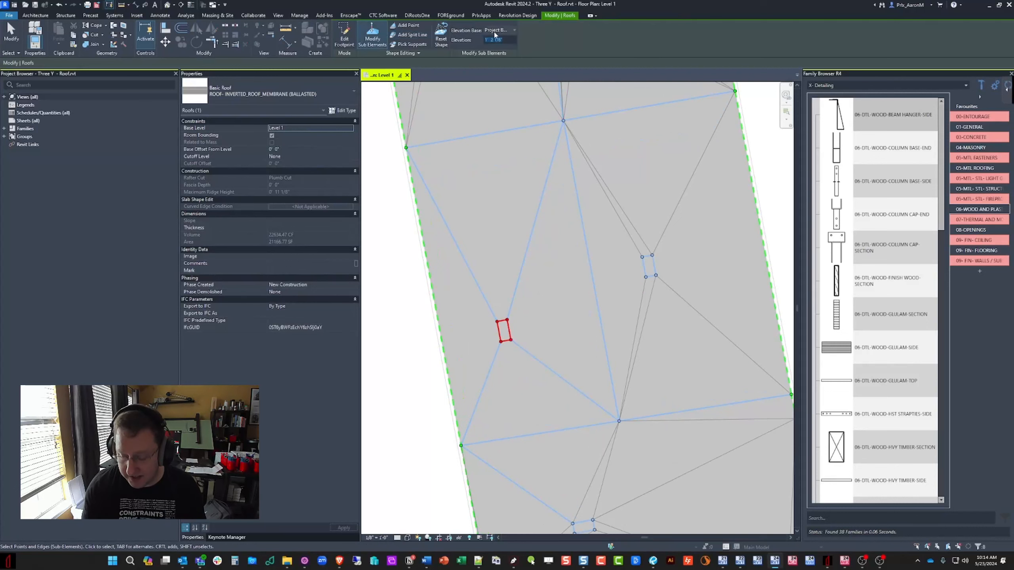
text(11.125")
key(Return)
key(Escape)
key(Escape)
scroll(503, 224, down, 1)
middle_drag(520, 235, 533, 256)
click(506, 235)
key(Escape)
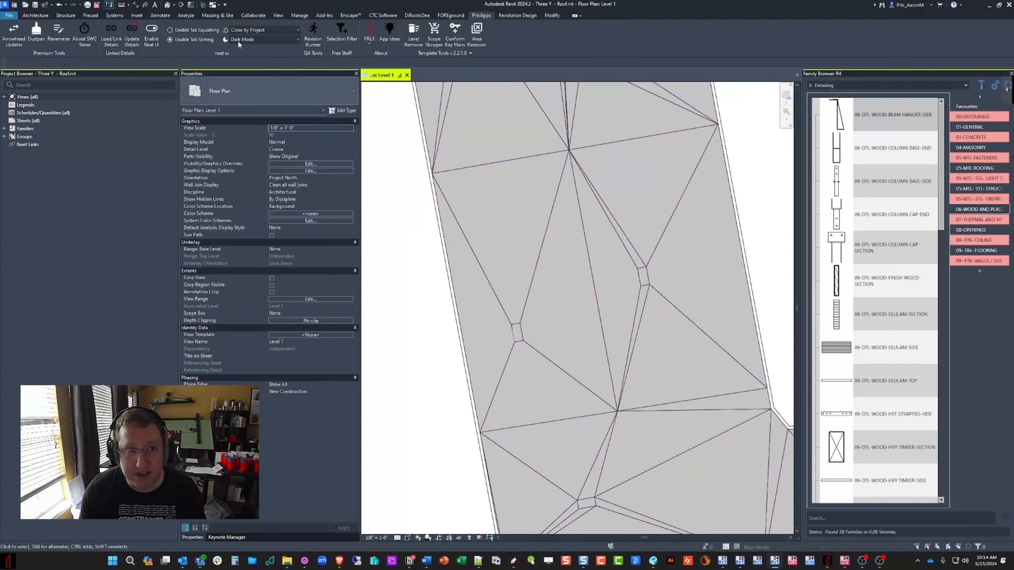
Step: Preview slopes with Spot Slope on the reworked west bay and on the roof faces around the neighbouring east sump
click(160, 15)
click(185, 34)
scroll(506, 229, up, 1)
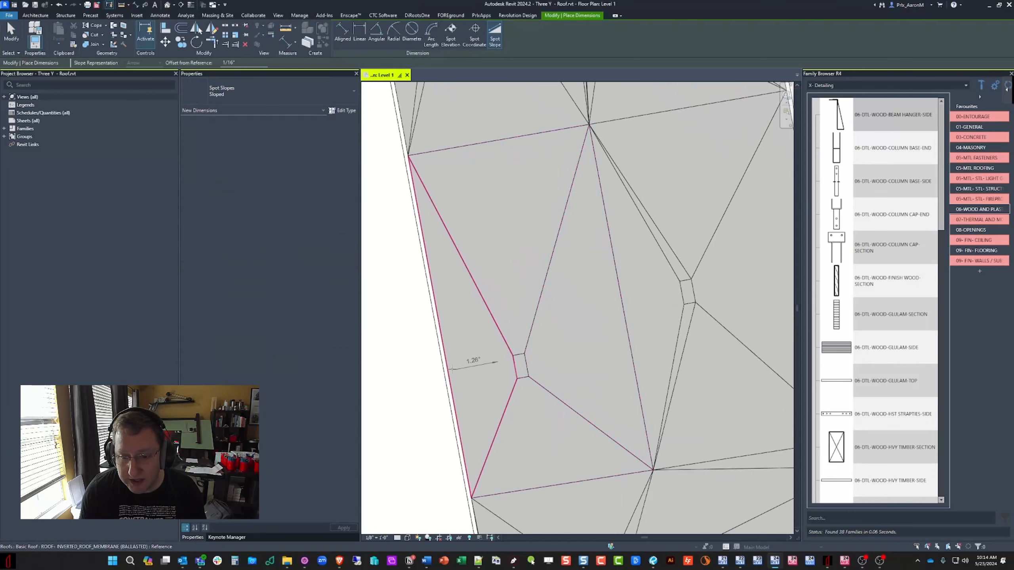
scroll(452, 370, down, 2)
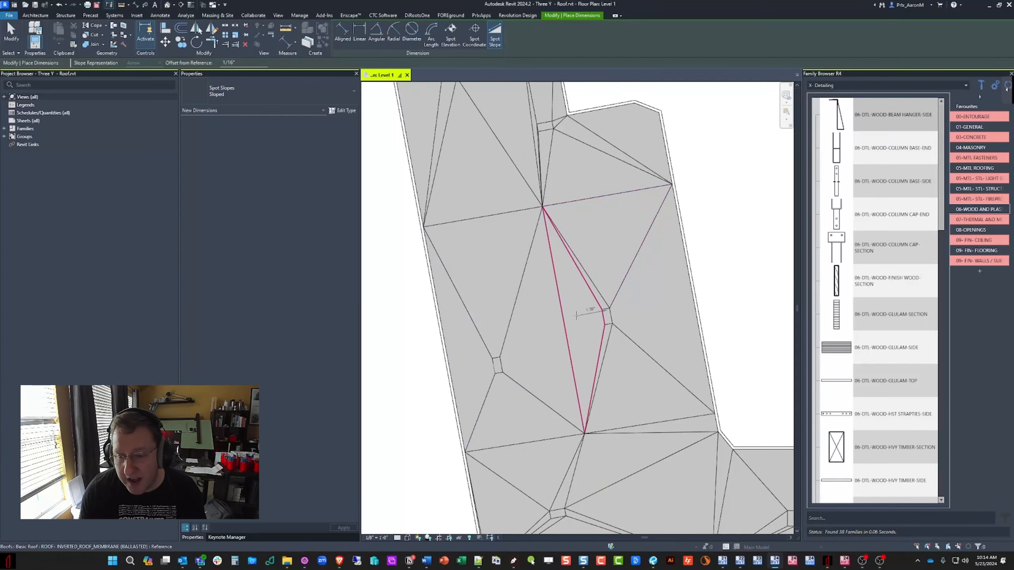
scroll(573, 315, up, 2)
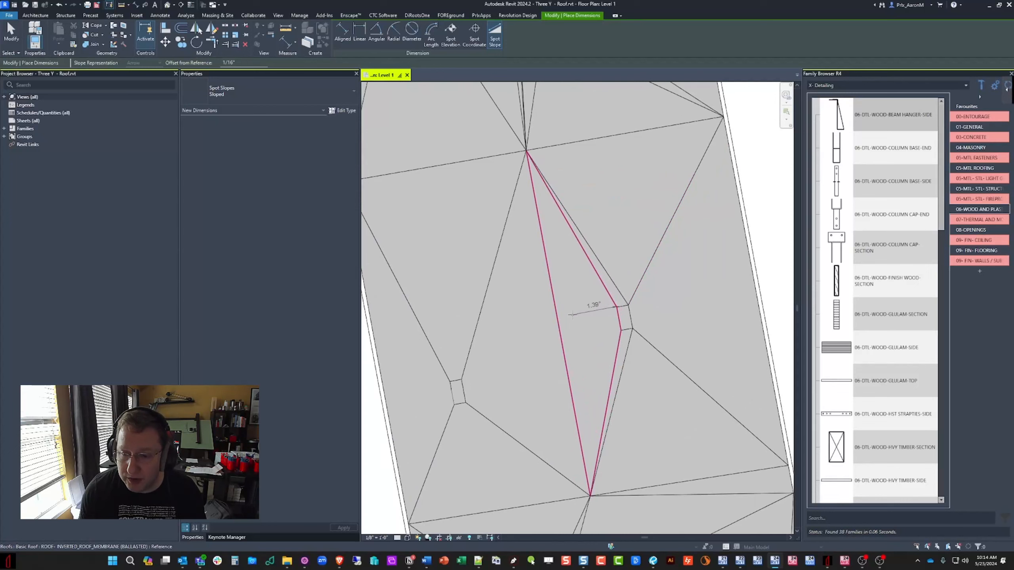
scroll(572, 314, up, 2)
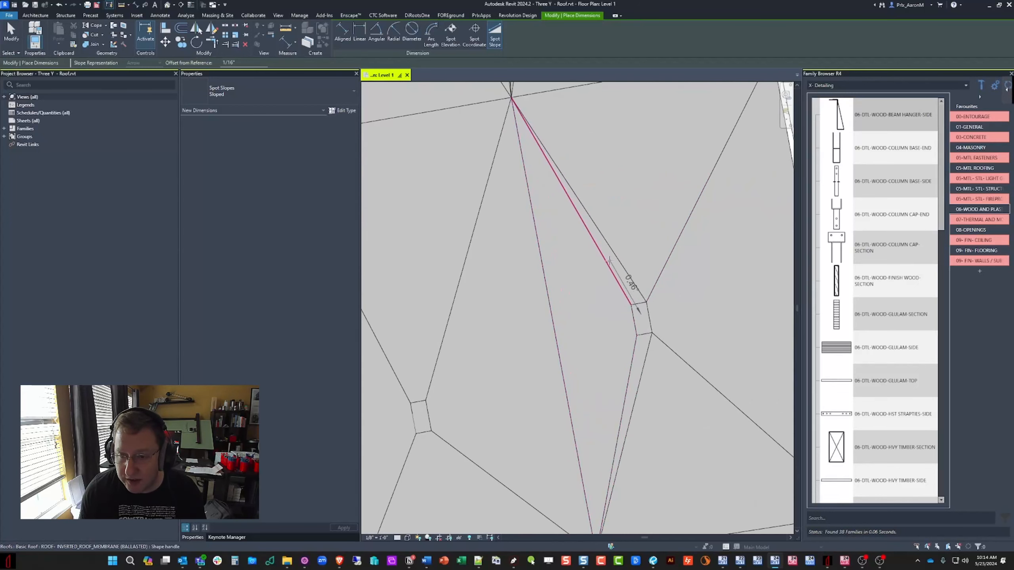
scroll(610, 259, up, 2)
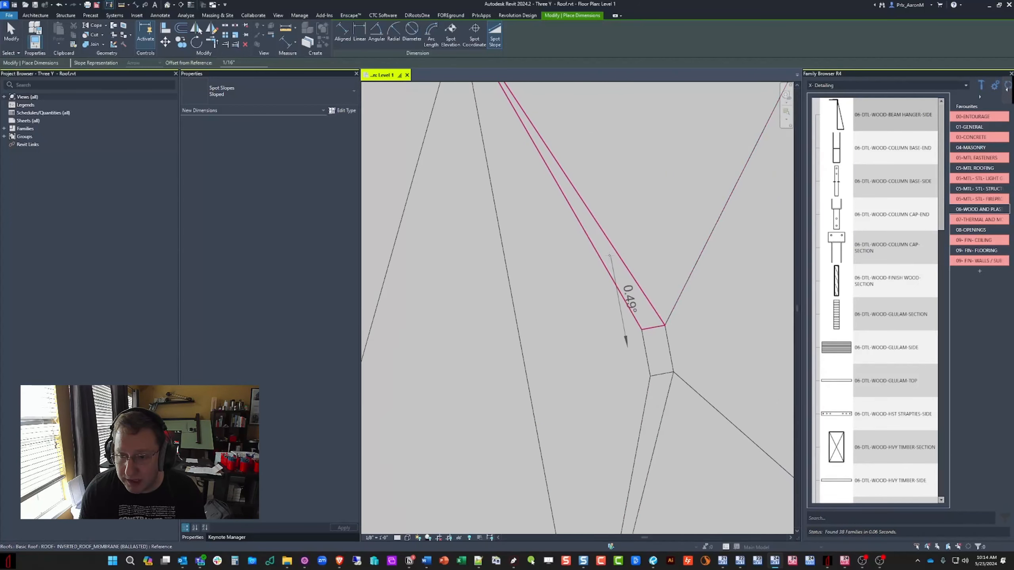
scroll(625, 245, down, 4)
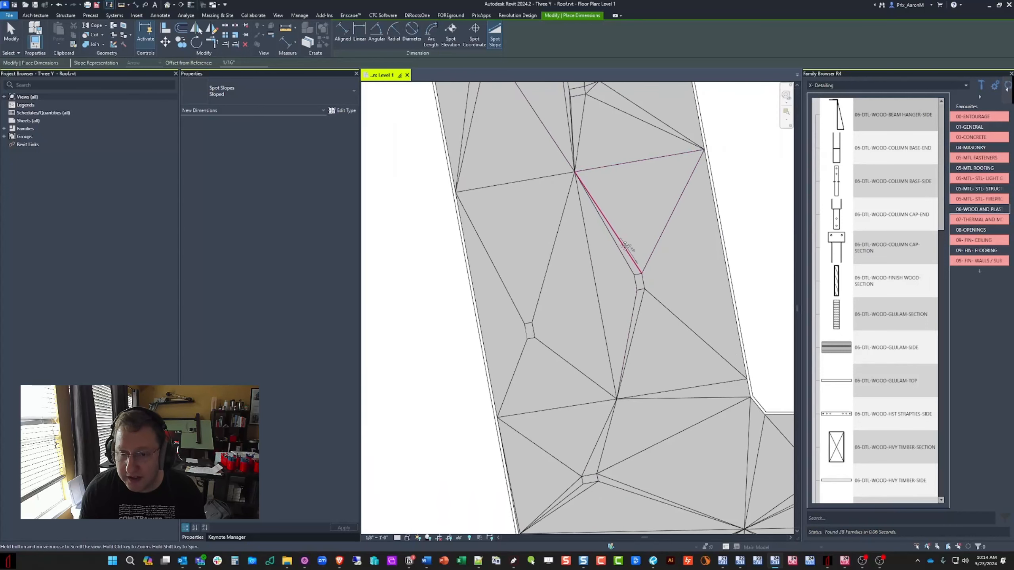
middle_drag(626, 245, 628, 245)
key(Escape)
key(Escape)
Step: Inspect the roof's sub-element points and split lines around the reworked sump, and the crease layout of the upper angled wing
click(545, 277)
middle_drag(546, 277, 531, 286)
click(372, 36)
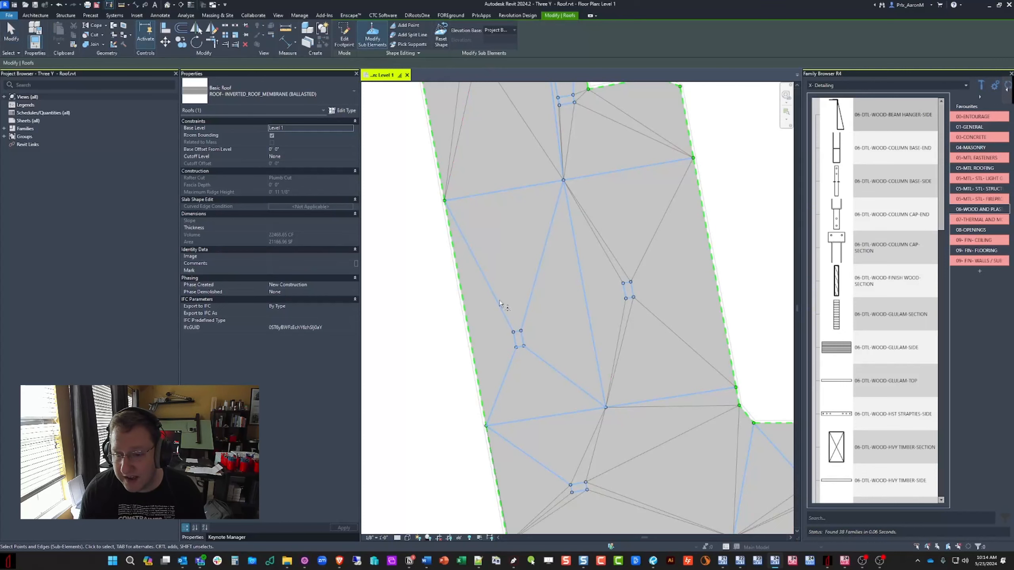
middle_drag(505, 297, 496, 301)
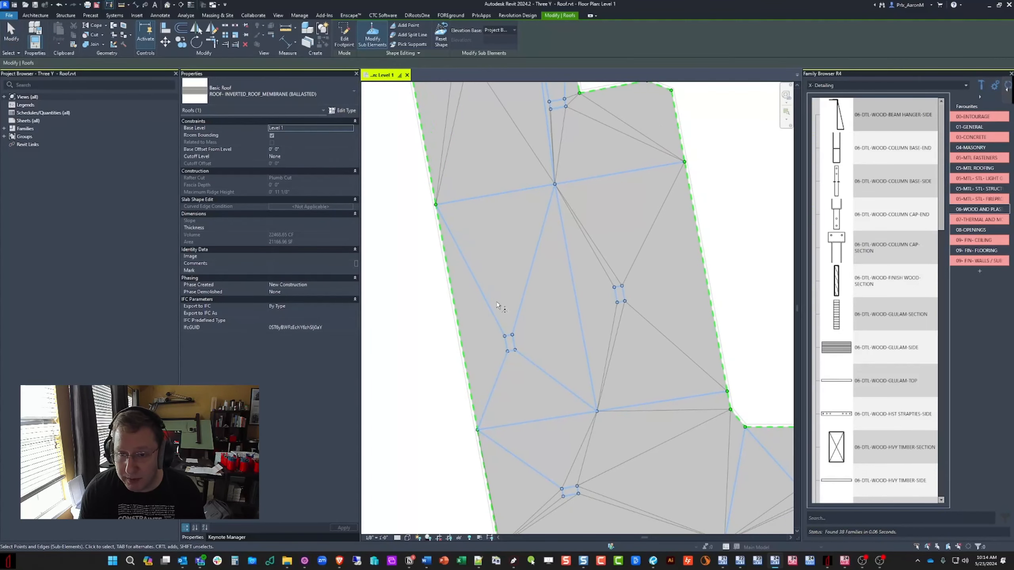
key(Escape)
key(Escape)
scroll(497, 305, down, 4)
scroll(528, 268, up, 5)
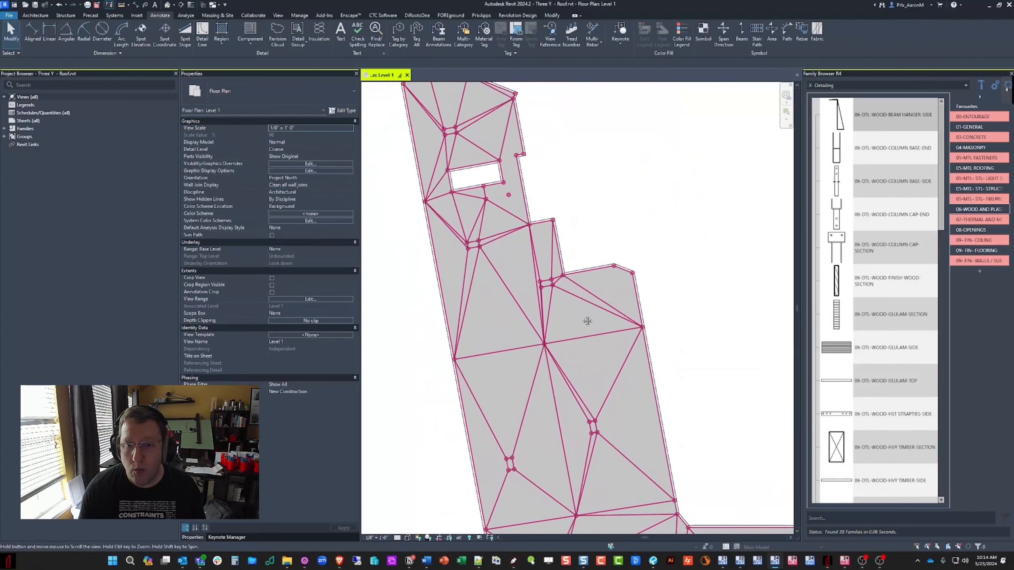
middle_drag(582, 316, 589, 323)
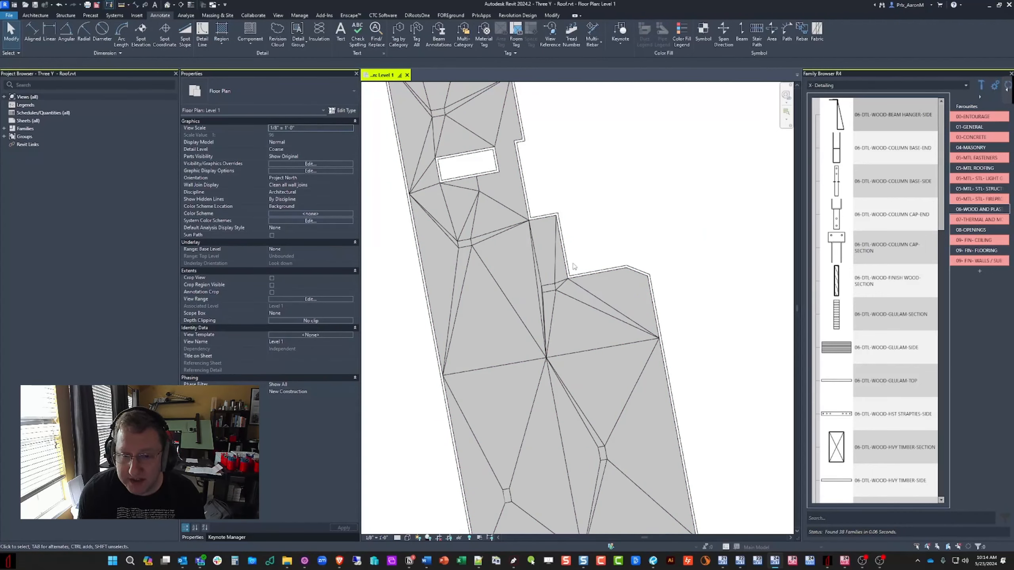
Step: Temporarily isolate the roof in the Level 1 plan
middle_drag(567, 262, 591, 290)
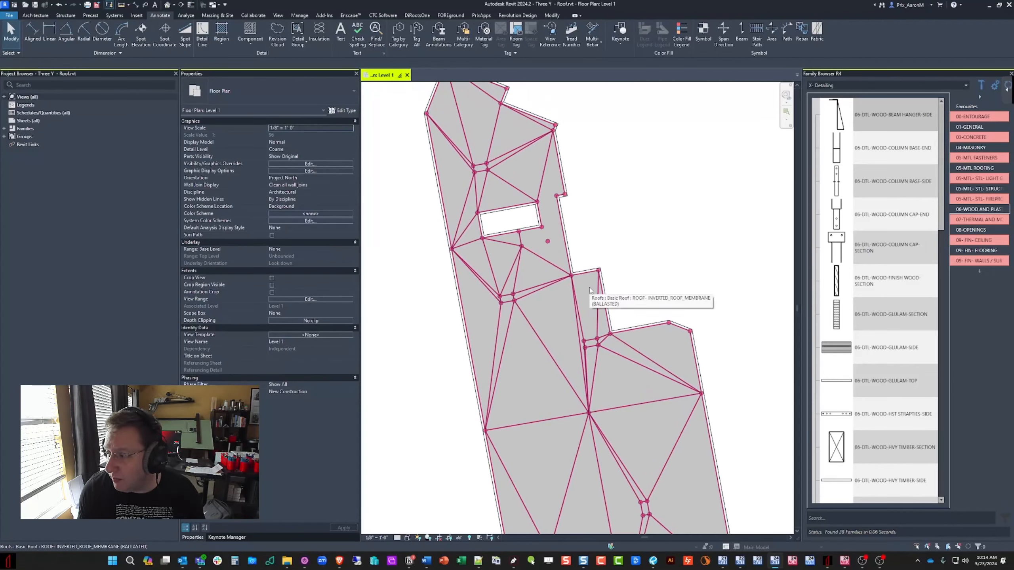
scroll(589, 267, down, 2)
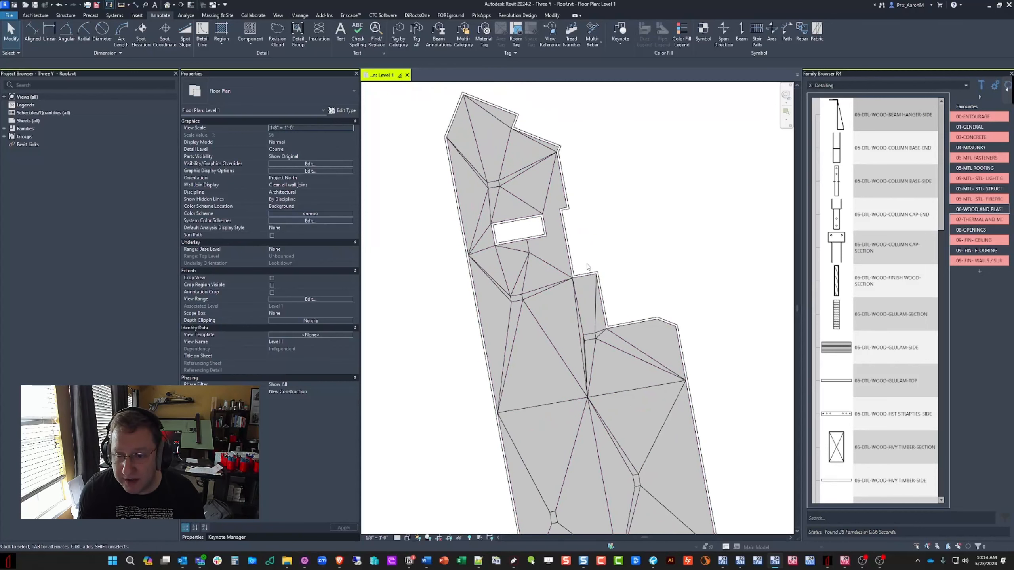
scroll(606, 282, up, 2)
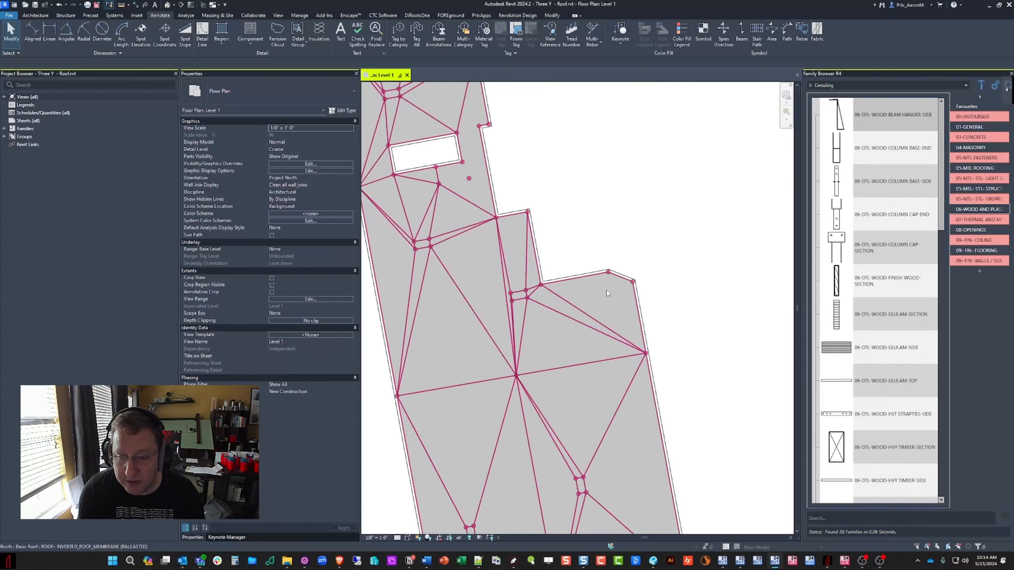
click(606, 287)
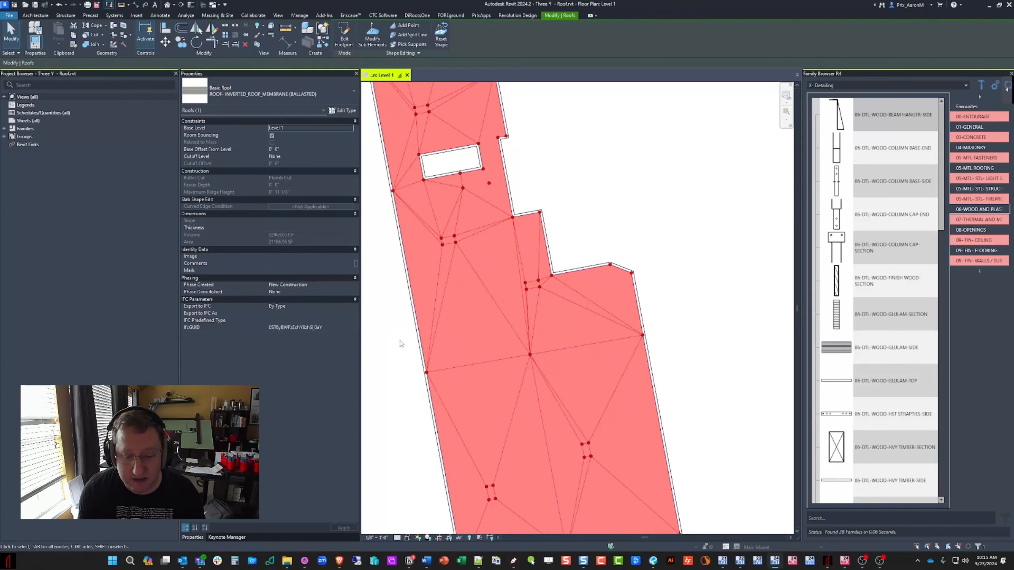
click(459, 538)
click(475, 512)
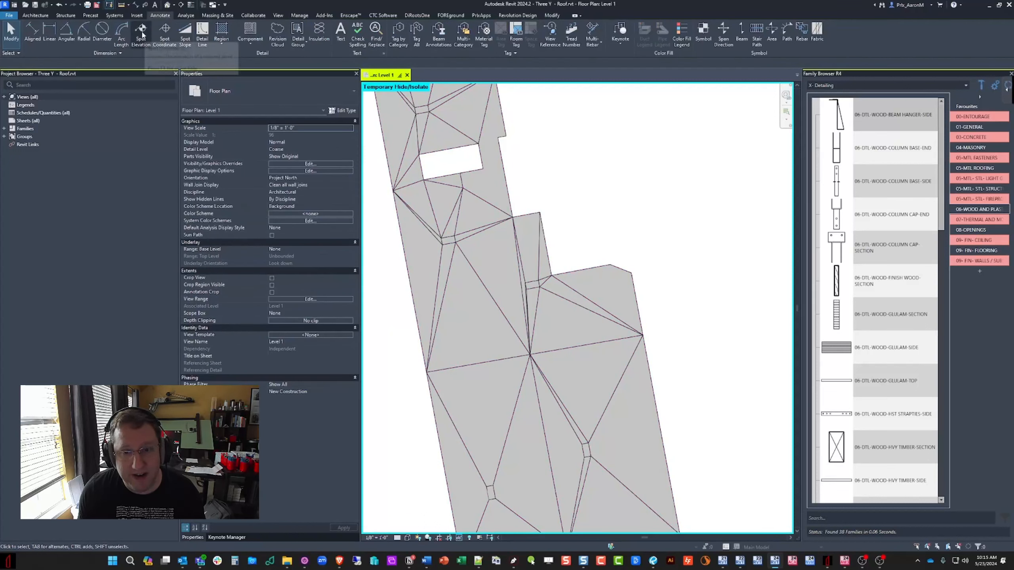
Step: Preview elevations with Spot Elevation along the roof edge by the east sump and restore the temporarily hidden elements
click(142, 35)
scroll(515, 217, up, 2)
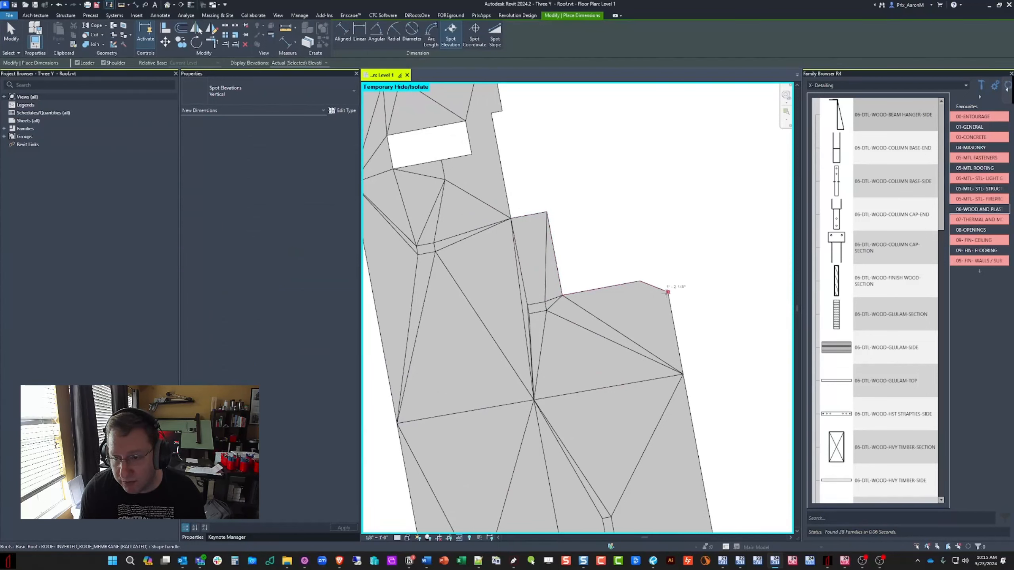
middle_drag(631, 319, 619, 266)
key(Escape)
key(Escape)
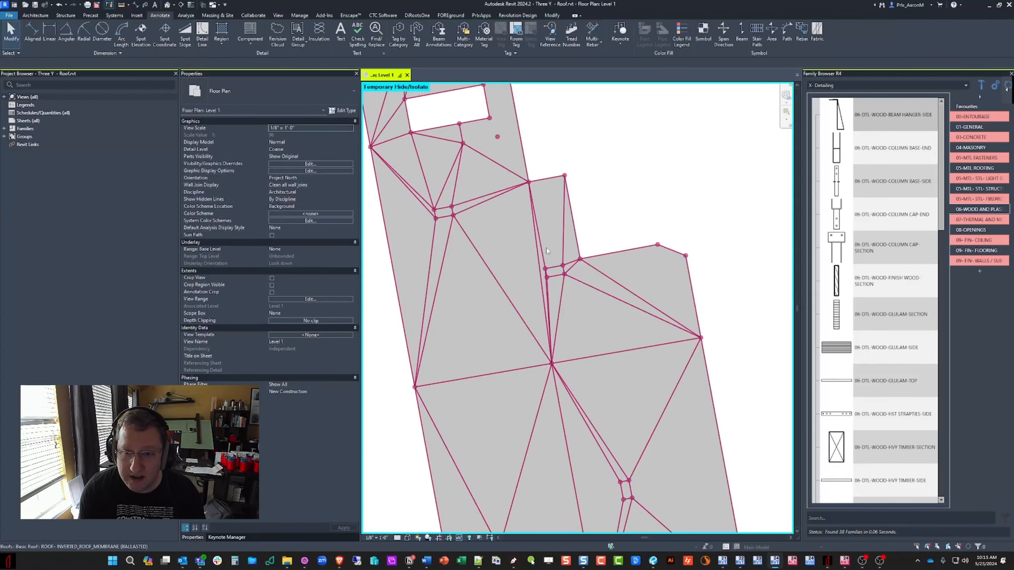
click(459, 538)
click(487, 525)
scroll(574, 289, up, 3)
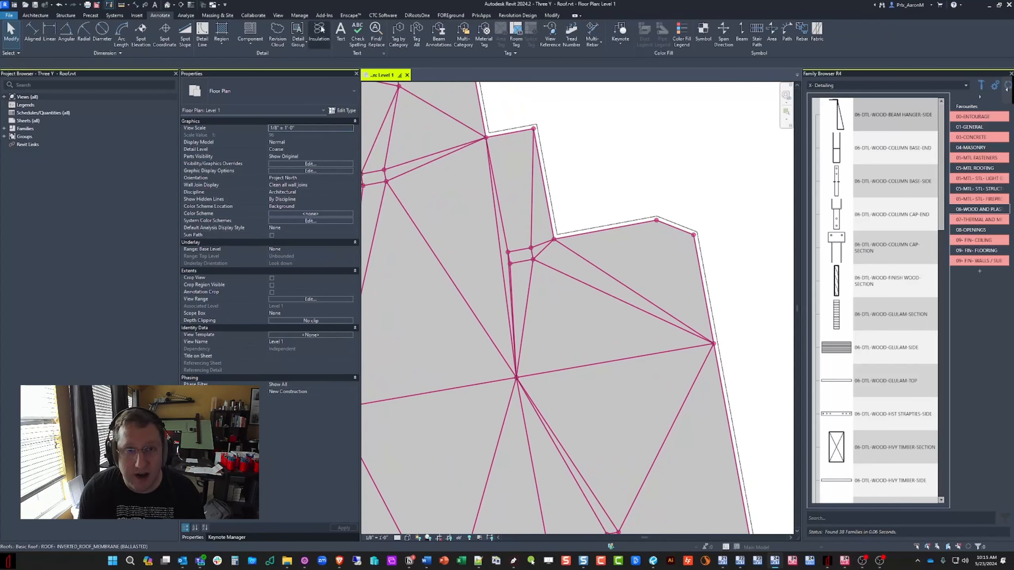
Step: Sketch a red flow arrow and tapered wedge along the angled edge beside the east sump with the screen annotation pen, and erase them
click(1007, 90)
click(945, 95)
drag(689, 244, 601, 252)
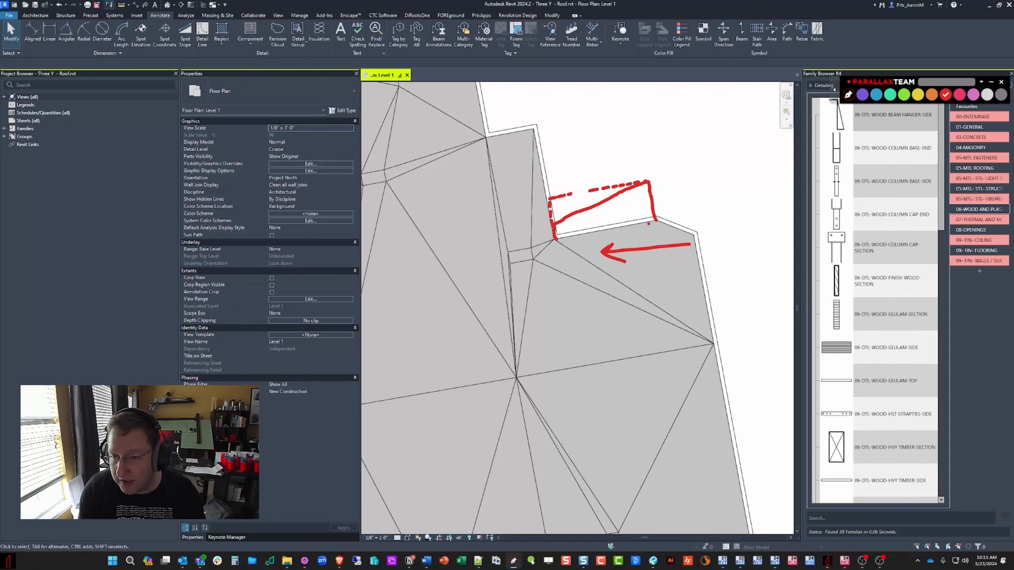
click(849, 94)
Step: Mark the flow directions towards the east sump with red arrows, trace the stepped roof edge in teal, and clear the annotations
click(945, 95)
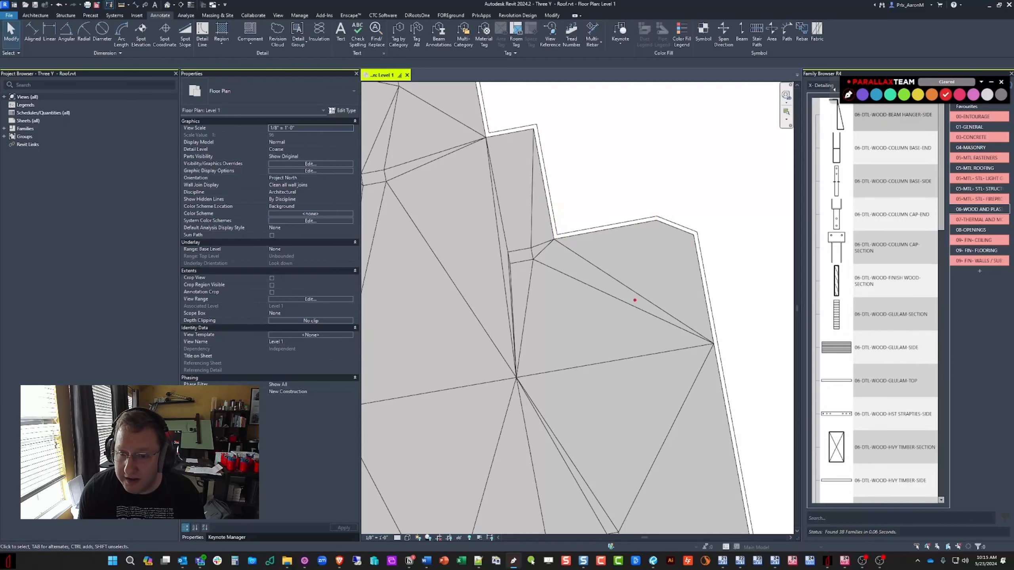
mouse_move(543, 356)
mouse_down()
mouse_move(536, 298)
mouse_move(547, 284)
mouse_up()
drag(691, 242, 608, 260)
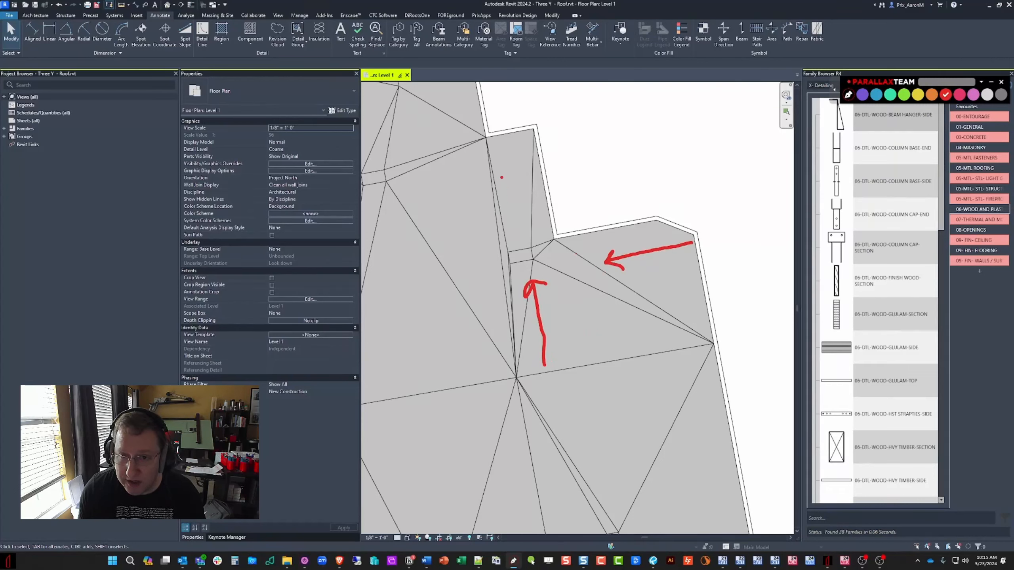
drag(504, 161, 519, 192)
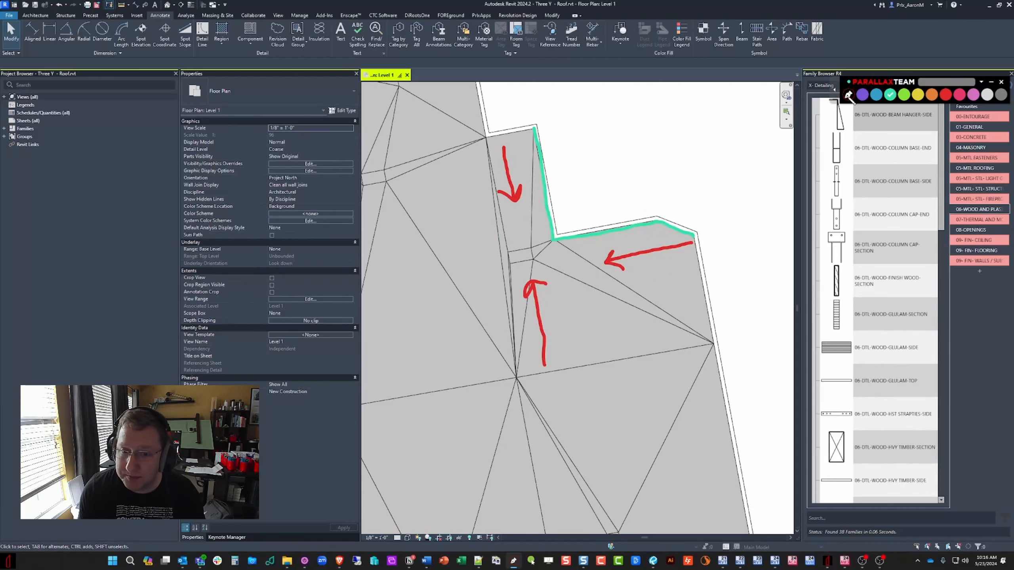
click(848, 95)
Step: Start modifying the roof's sub-elements and check the elevation of the roof edge running east from the notch's inner corner
scroll(640, 208, down, 3)
click(599, 260)
middle_drag(600, 260, 564, 290)
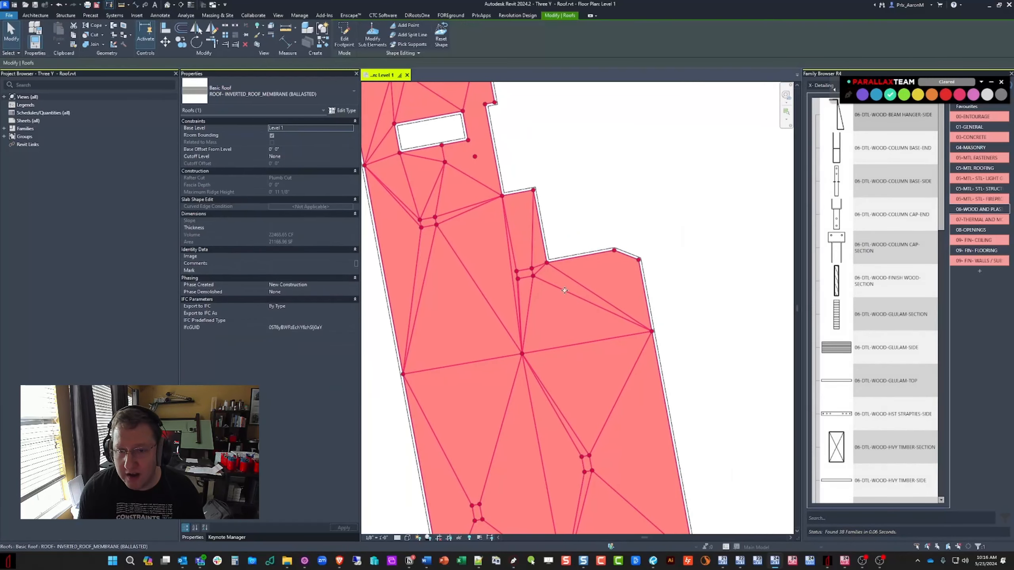
scroll(565, 290, up, 2)
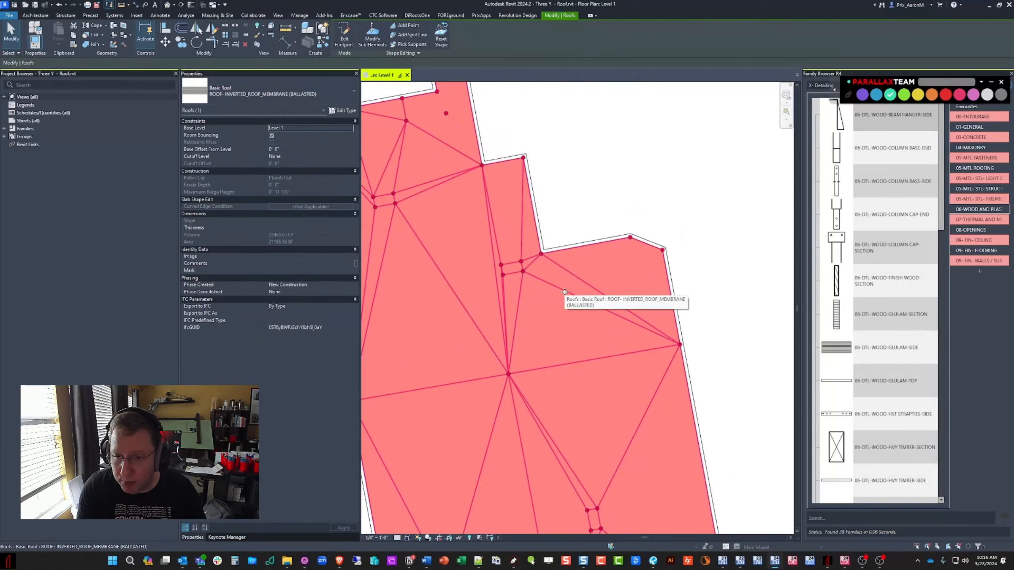
middle_drag(479, 258, 531, 270)
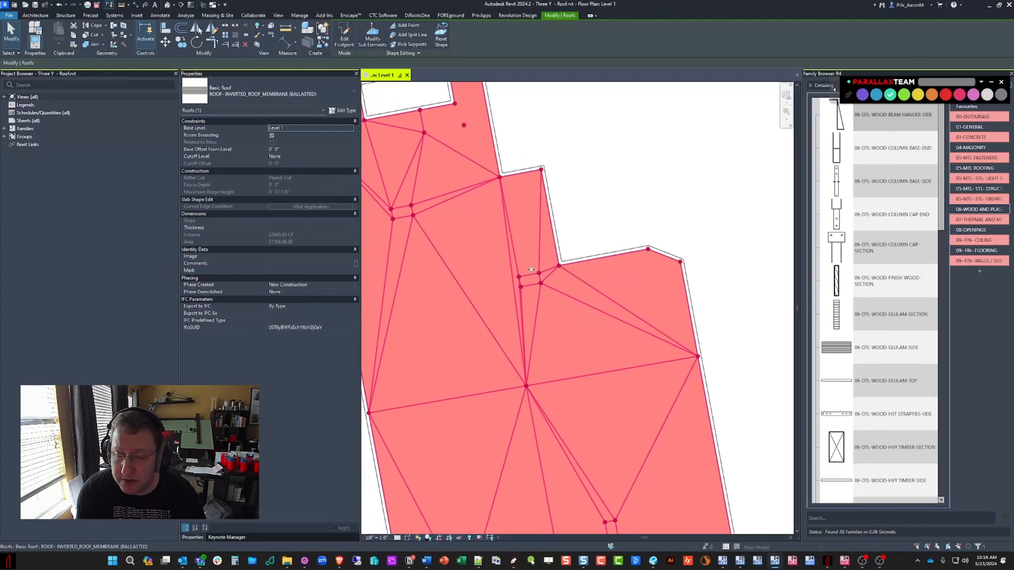
middle_drag(739, 220, 740, 220)
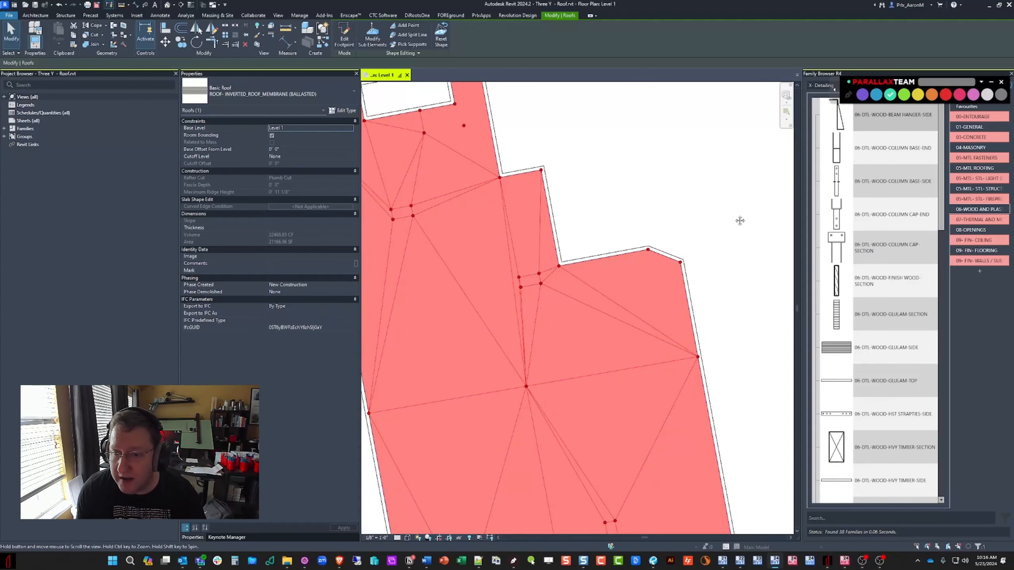
click(372, 35)
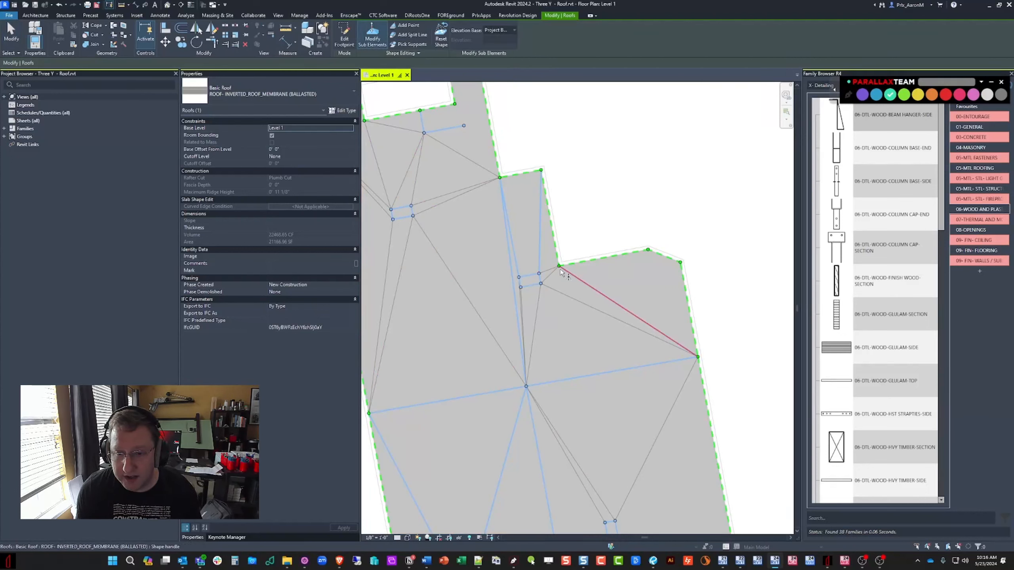
click(615, 258)
click(616, 257)
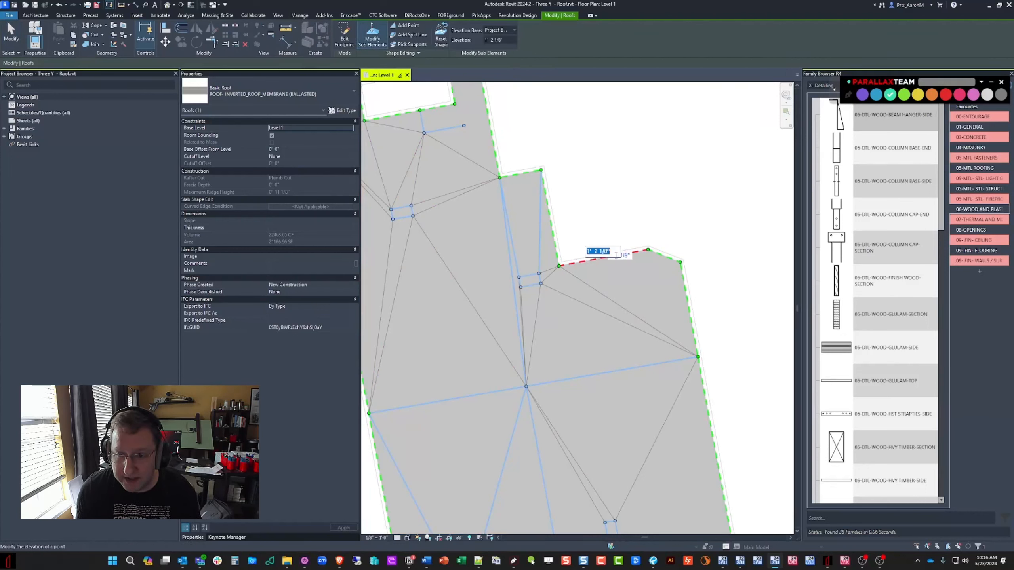
Step: Check the elevation of the east sump's four corner points
scroll(527, 277, up, 3)
click(586, 305)
drag(502, 267, 581, 317)
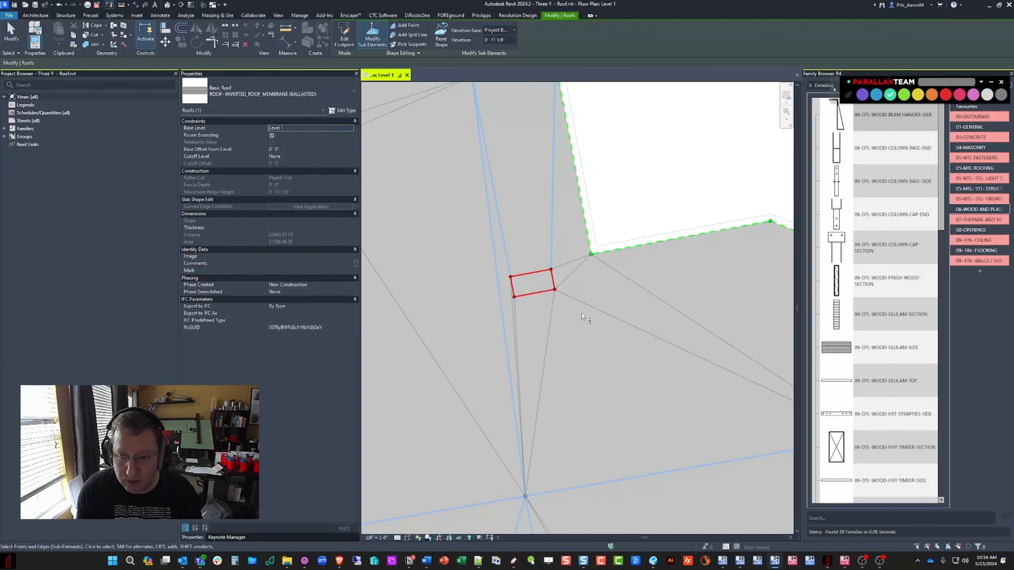
click(690, 156)
drag(500, 264, 559, 300)
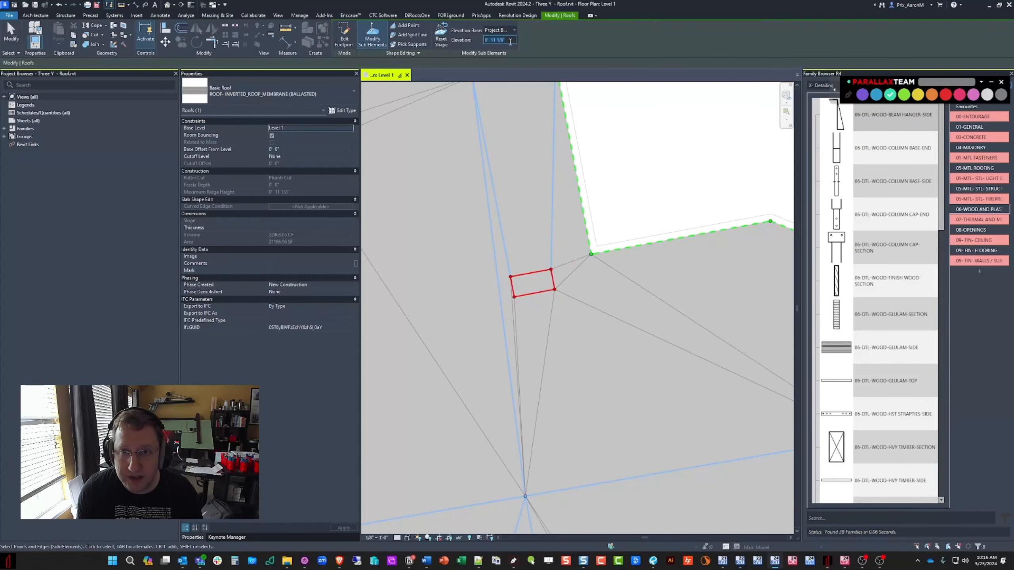
click(623, 106)
Step: Set the east sump's four corner points to elevation 1' 2 1/8" and finish editing the roof's shape
scroll(597, 270, down, 3)
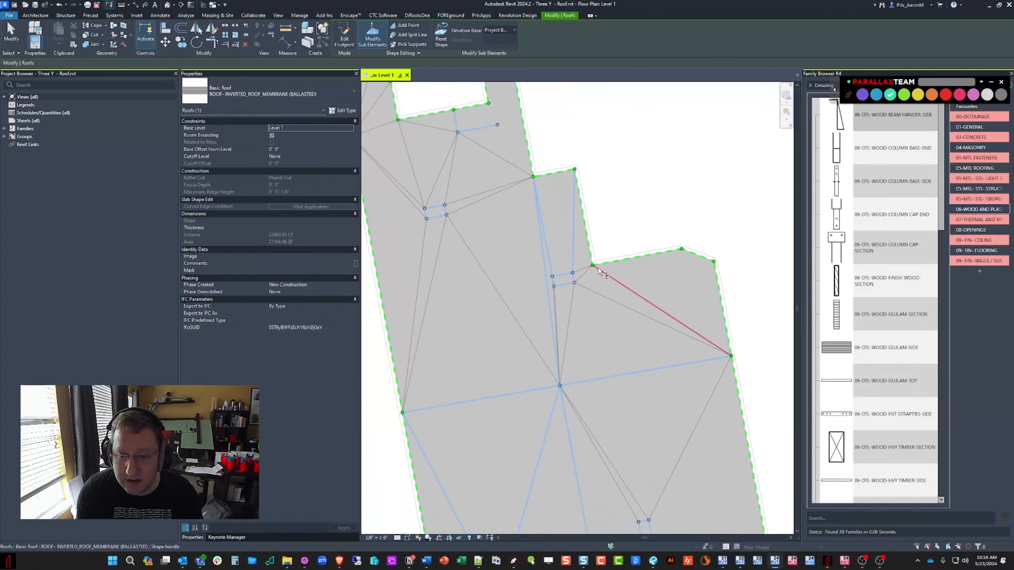
scroll(595, 270, up, 1)
click(570, 284)
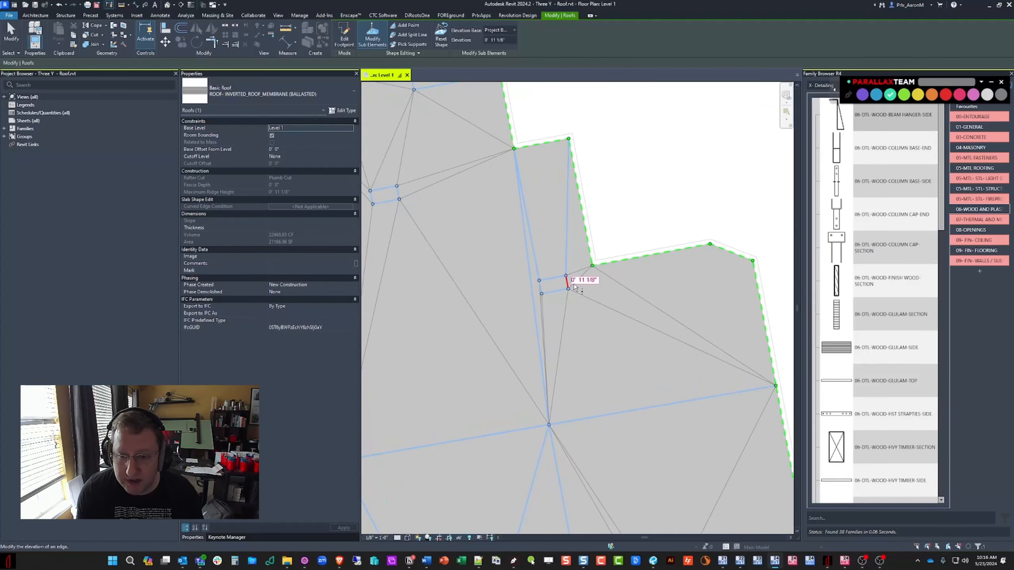
drag(534, 274, 586, 309)
text(1' 2 1/8)
key(Return)
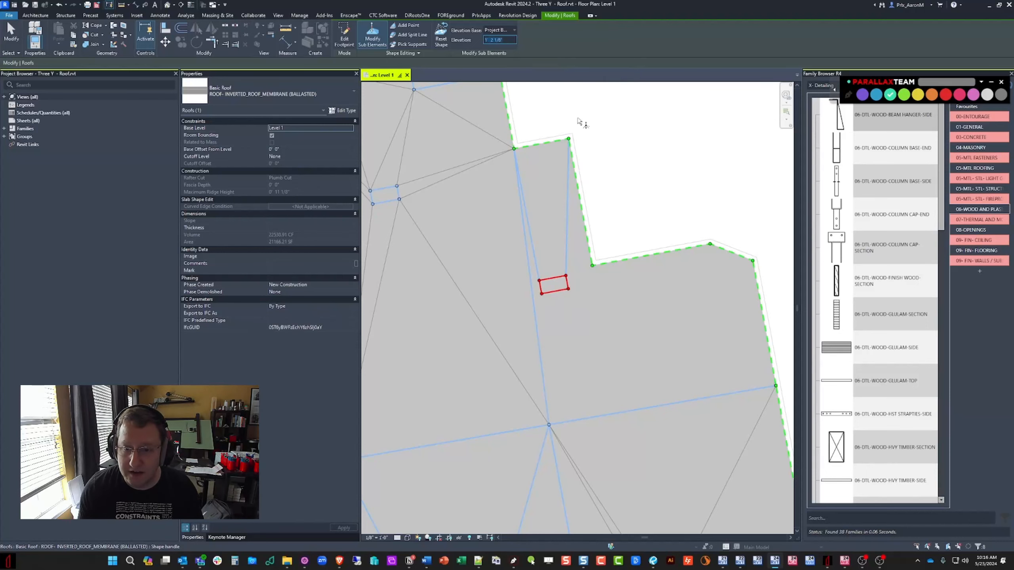
scroll(623, 220, down, 2)
key(Escape)
key(Escape)
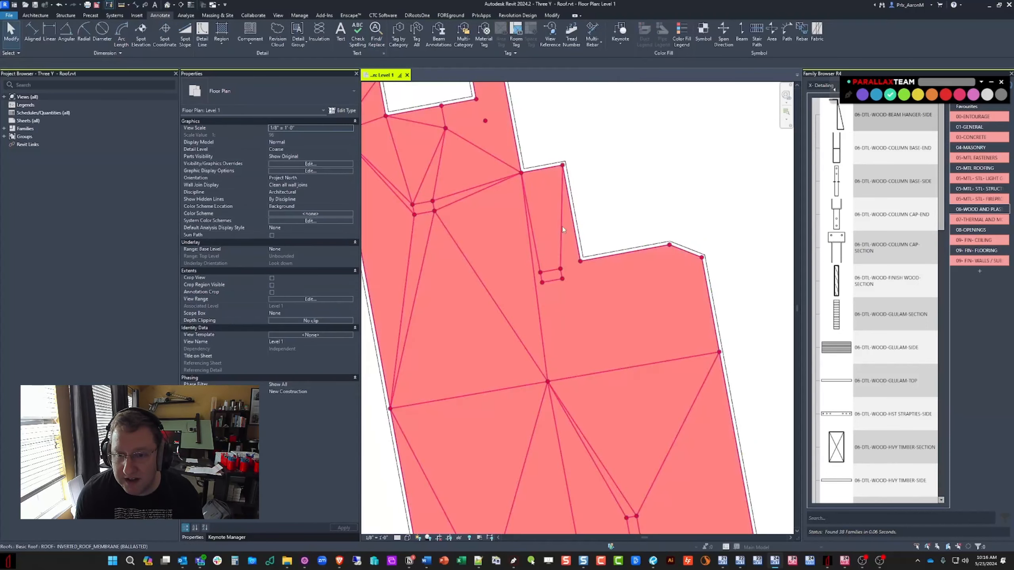
Step: Delete the split lines joining the east sump to the two upper notch corners and finish editing the roof's shape
click(563, 229)
click(386, 40)
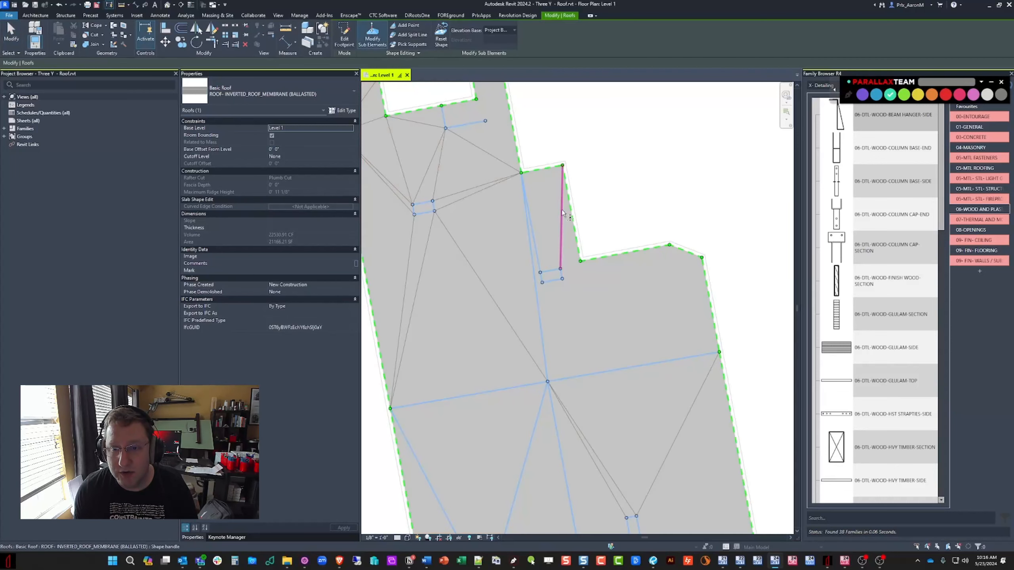
scroll(547, 238, down, 2)
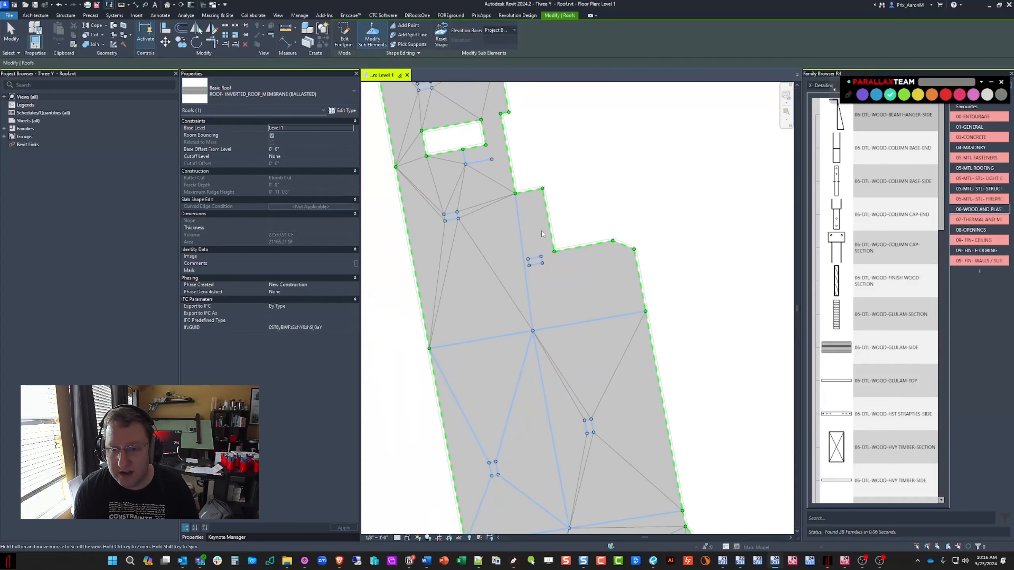
key(Escape)
key(Escape)
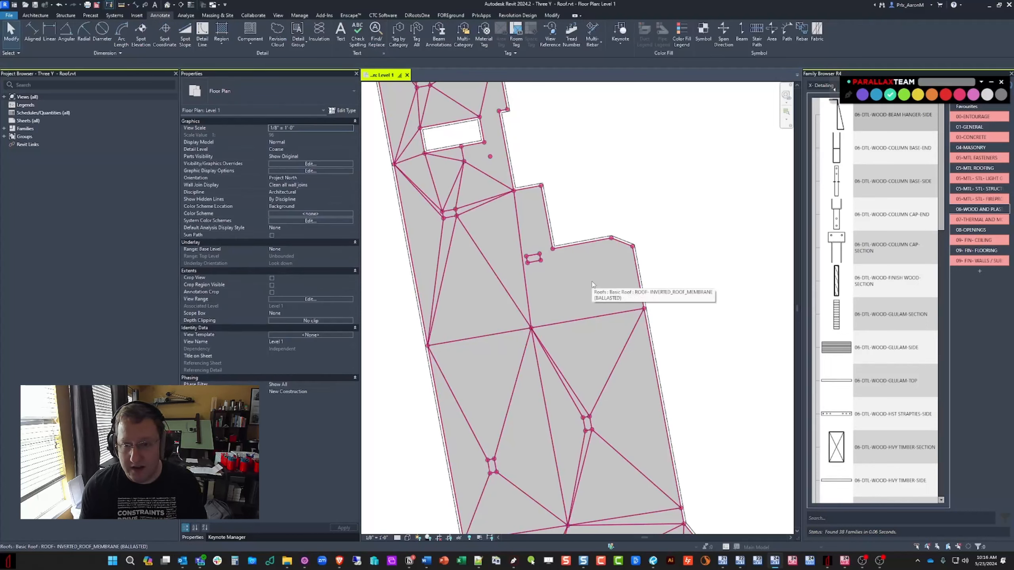
scroll(592, 284, up, 1)
middle_drag(564, 308, 538, 327)
scroll(537, 324, up, 1)
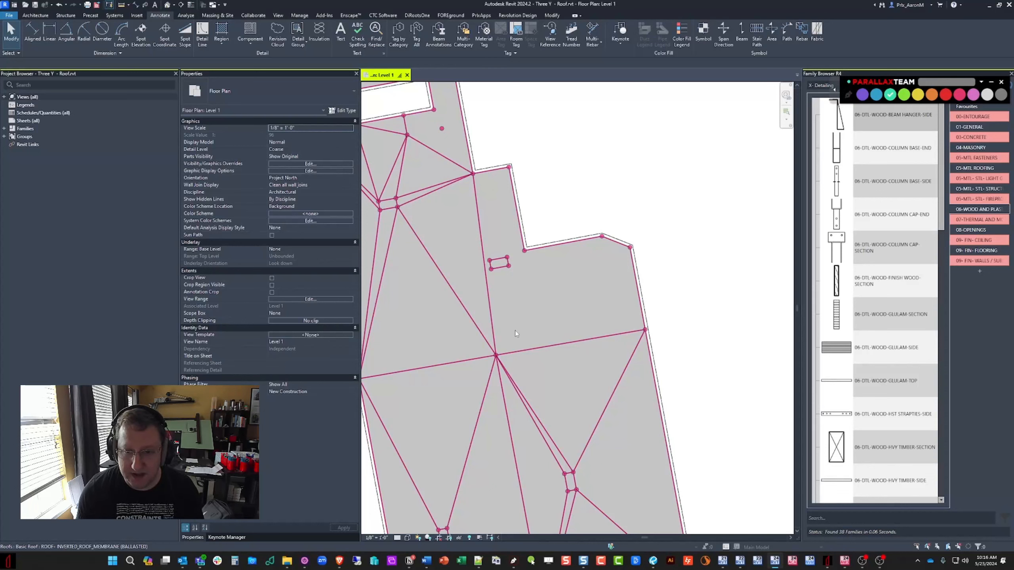
scroll(490, 294, up, 1)
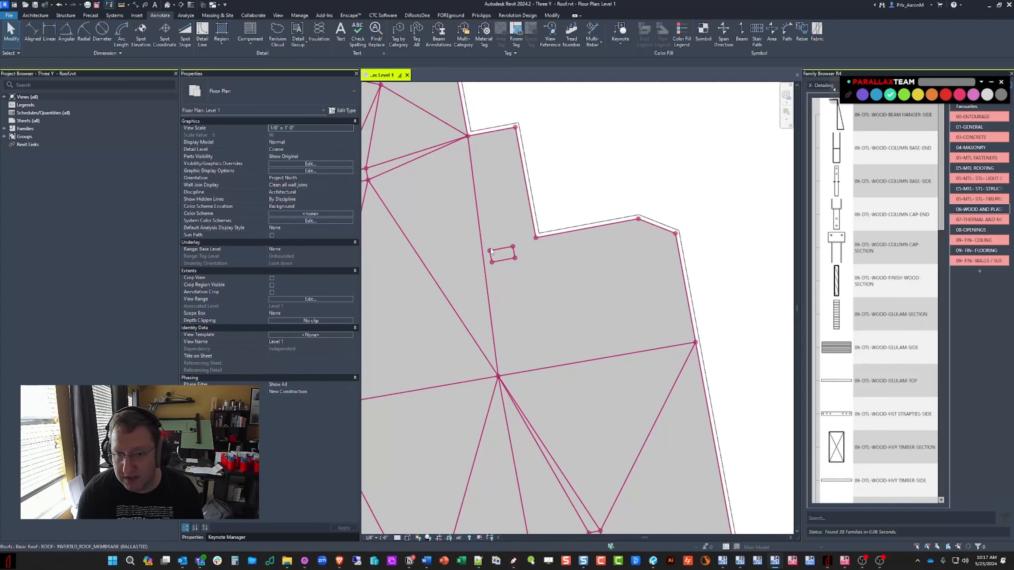
scroll(493, 255, down, 1)
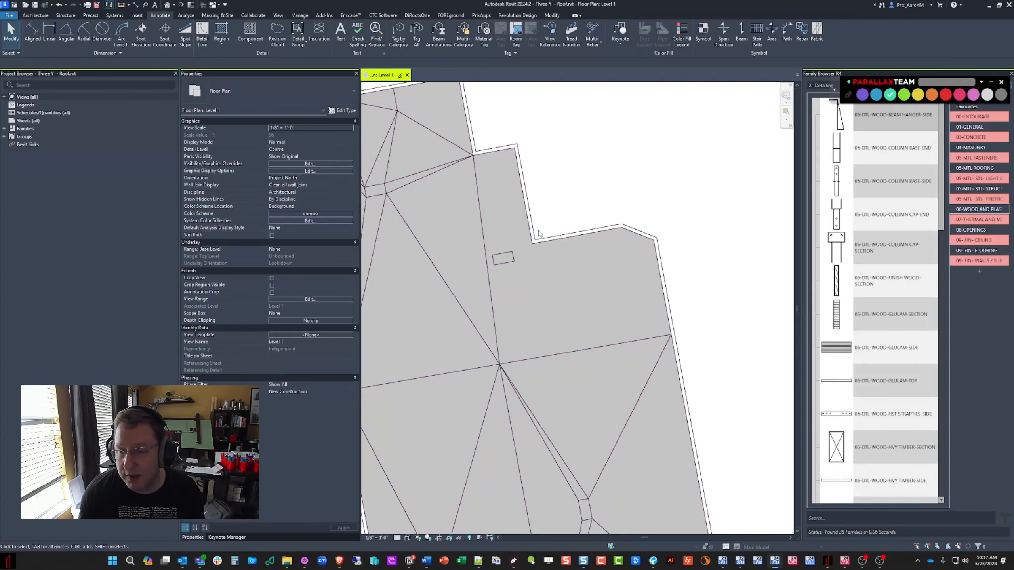
middle_drag(576, 284, 581, 308)
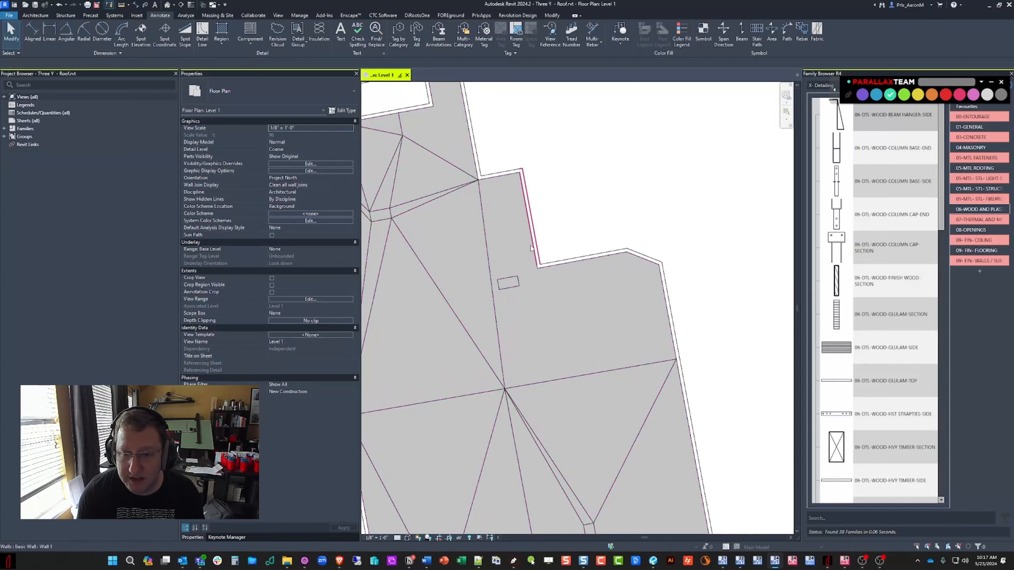
click(519, 223)
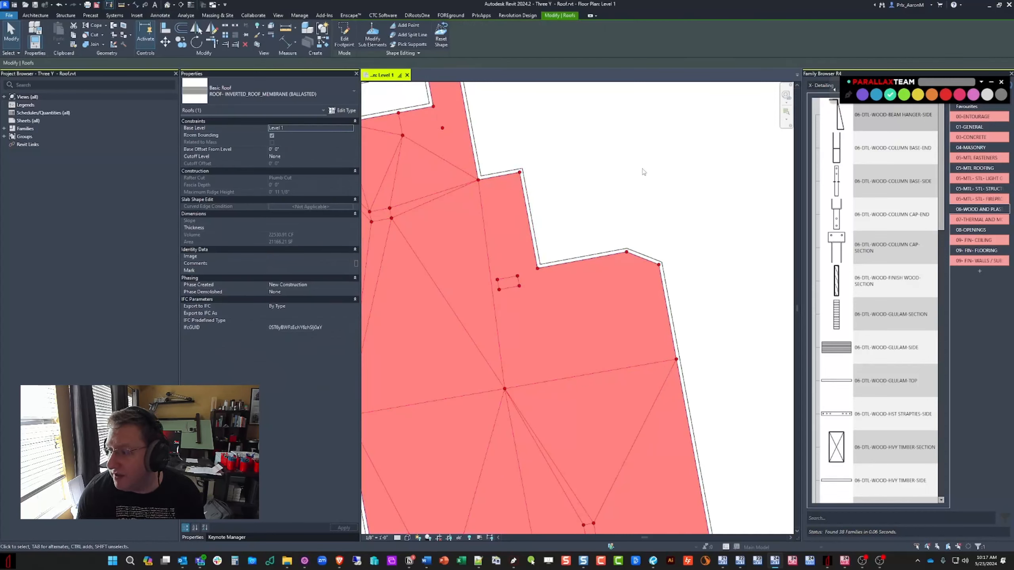
click(372, 35)
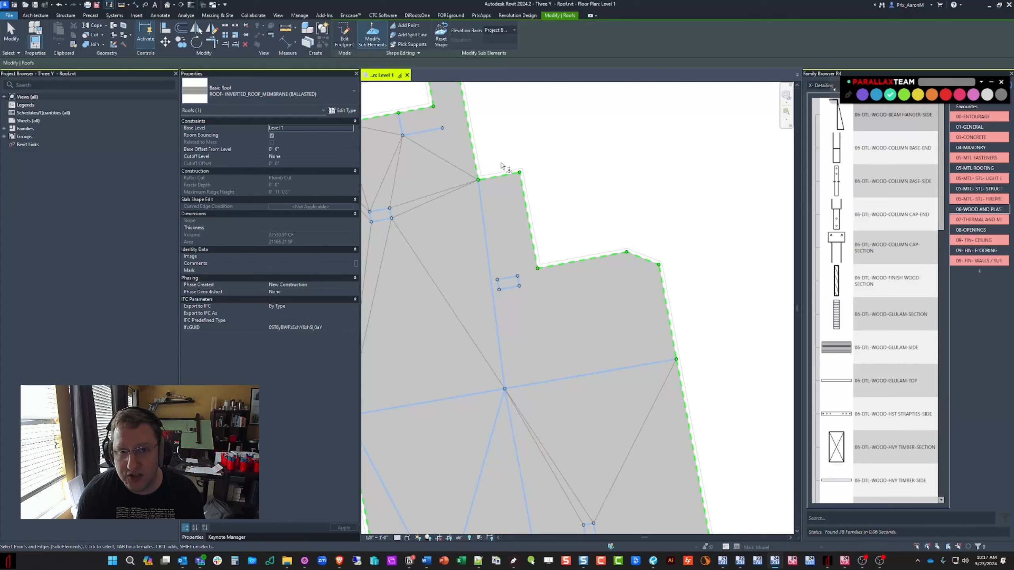
key(Escape)
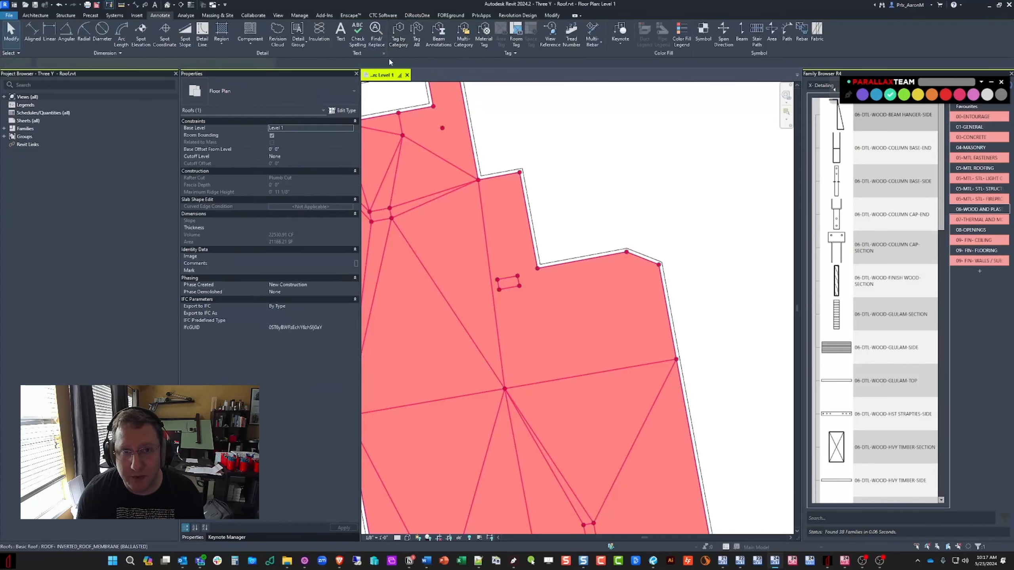
Step: Edit the roof footprint by trimming its east edge and the notch's upper edge to a corner, remove the leftover notch lines and finish the sketch
click(343, 32)
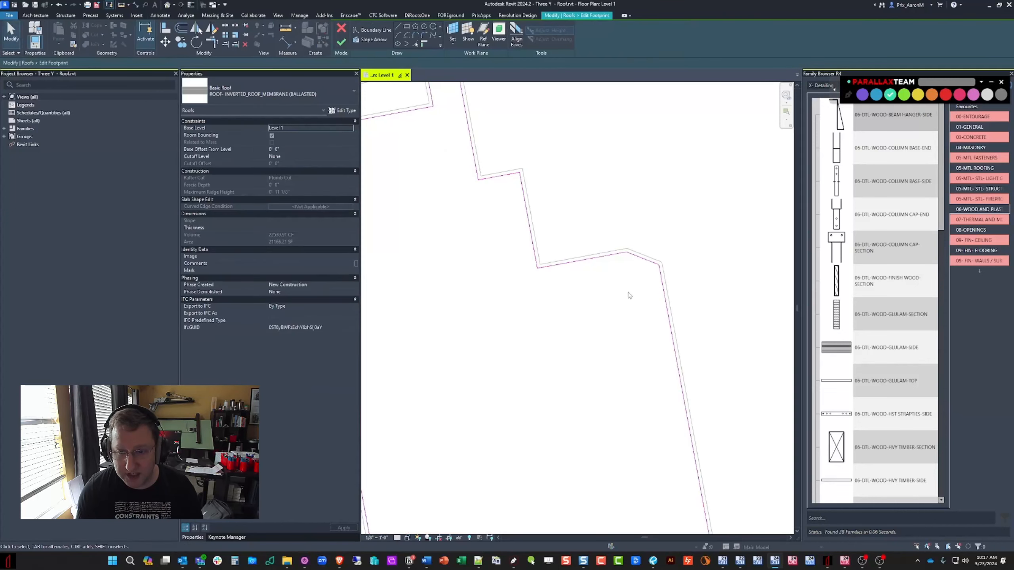
key(t)
key(r)
click(665, 294)
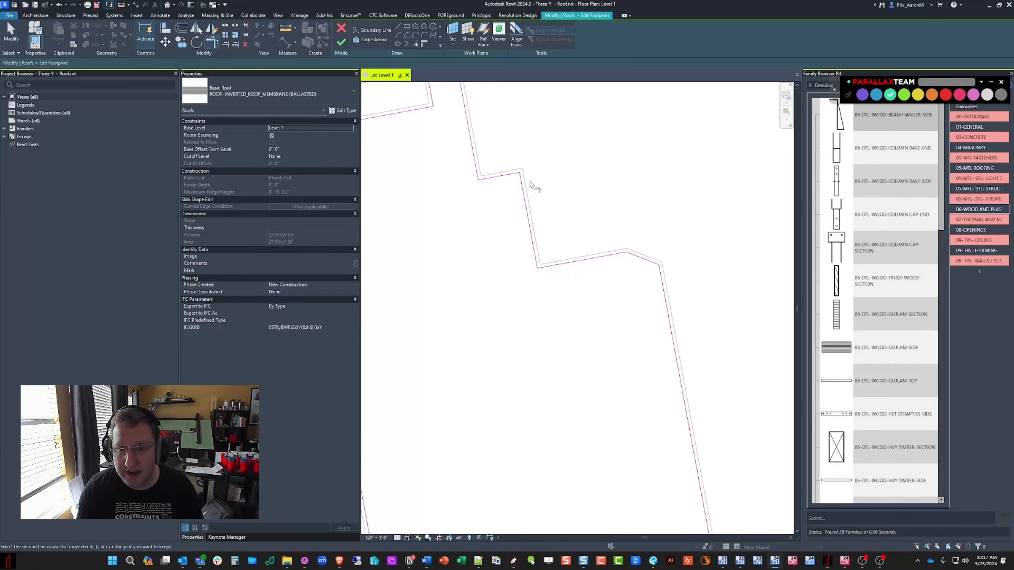
click(504, 175)
mouse_move(640, 279)
mouse_down()
mouse_move(609, 244)
mouse_move(525, 226)
mouse_move(521, 239)
mouse_up()
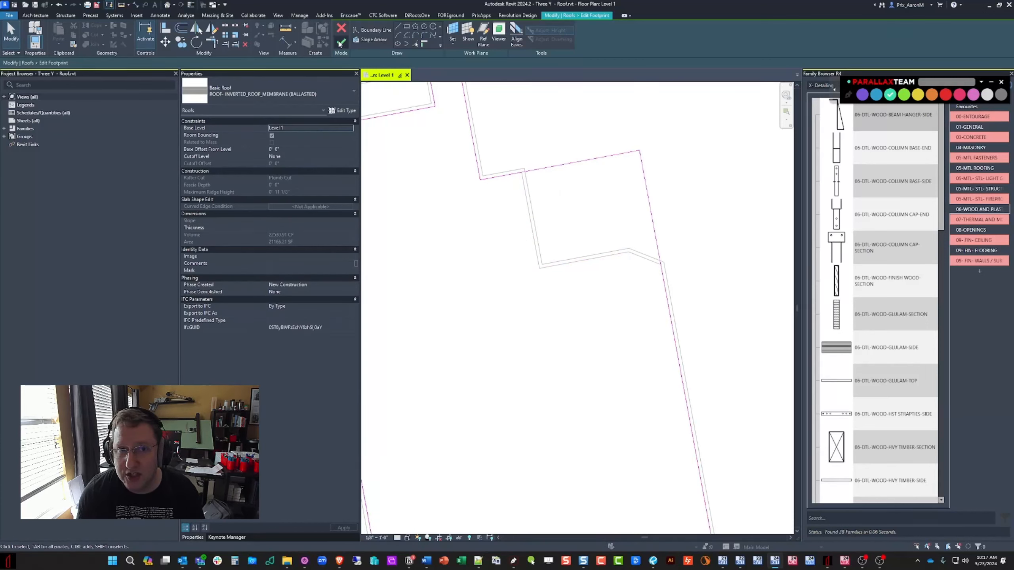
click(341, 42)
click(566, 279)
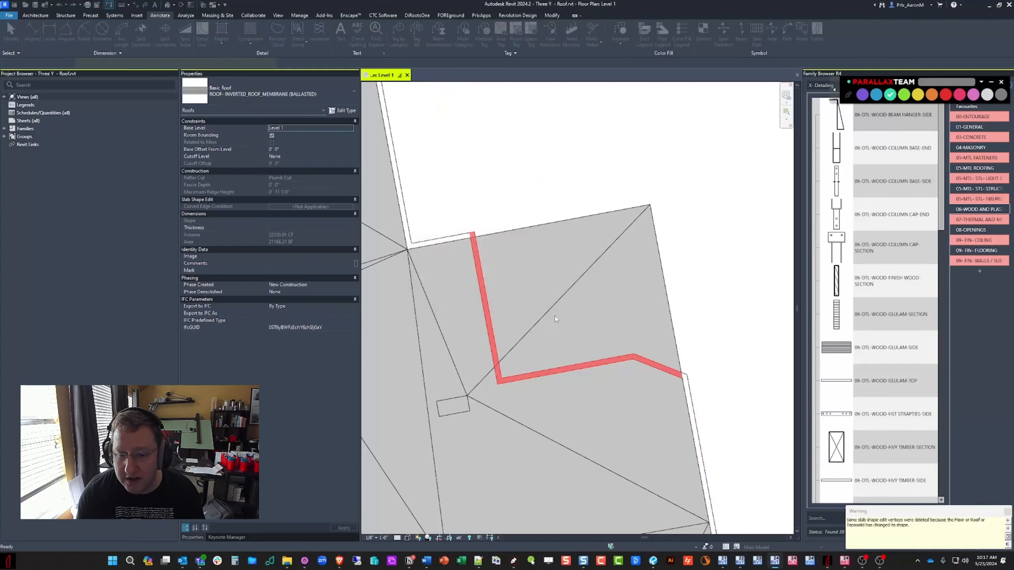
Step: Modify the roof's sub-elements and set the extended area's east edge and upper edge to elevation 1' 2 1/8", matching the edge further south
scroll(539, 279, down, 3)
scroll(541, 280, up, 4)
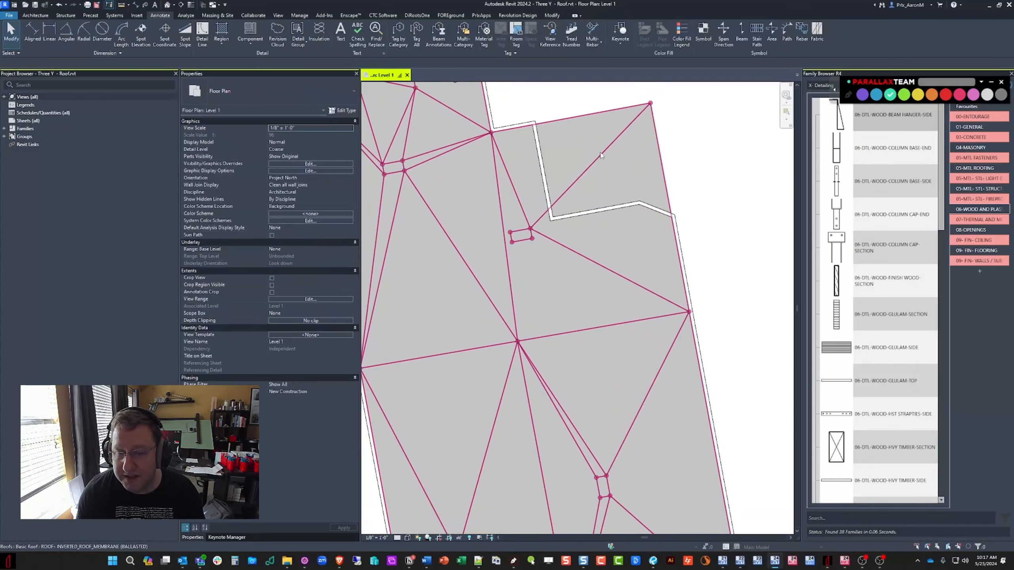
click(612, 177)
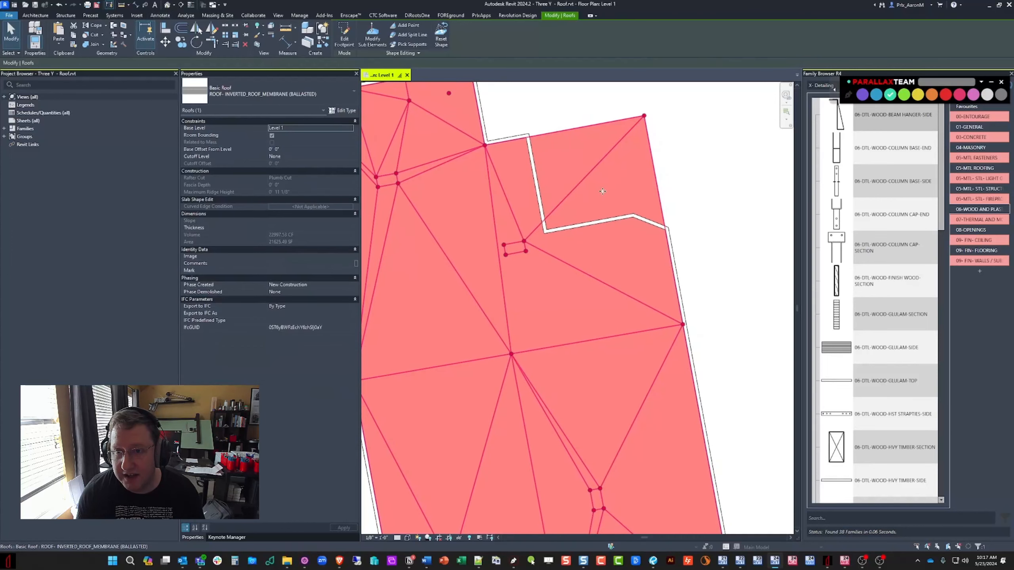
click(372, 36)
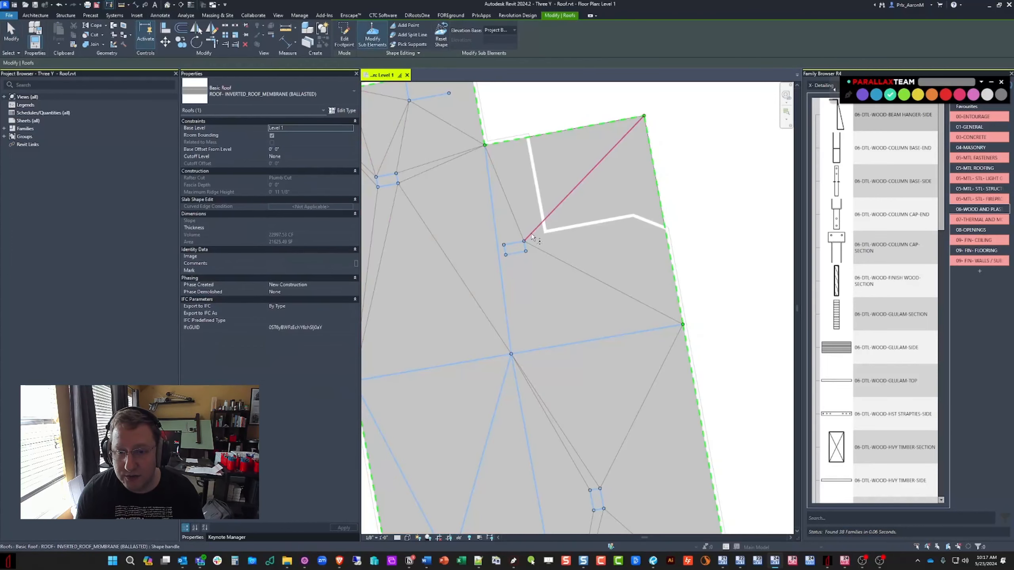
click(515, 140)
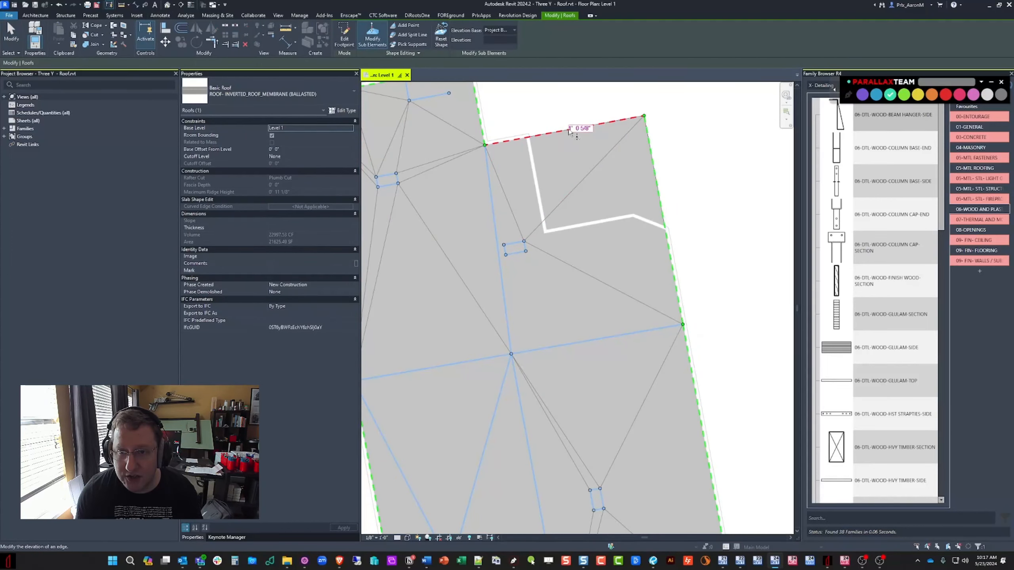
click(658, 180)
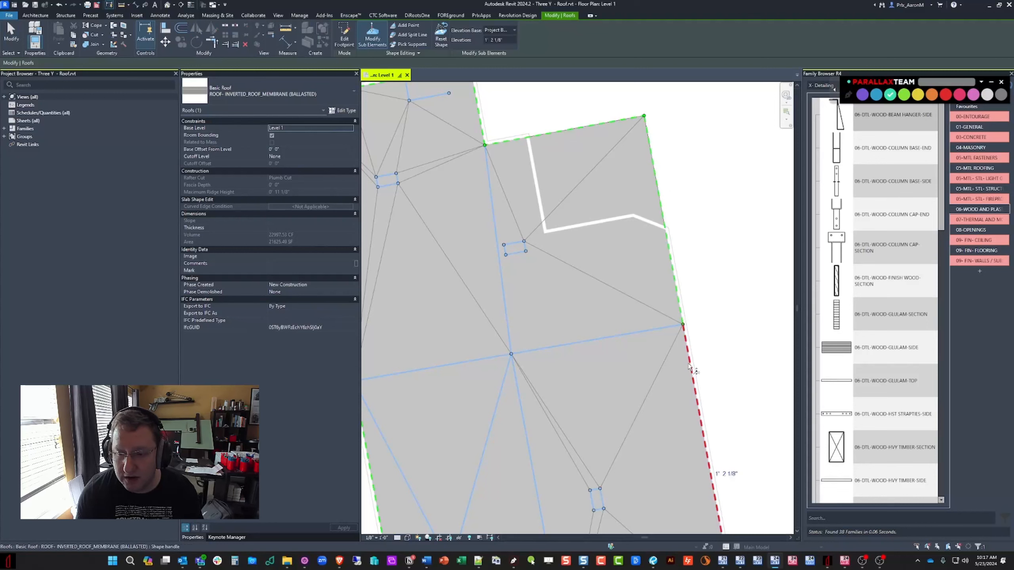
click(726, 474)
key(Return)
click(675, 264)
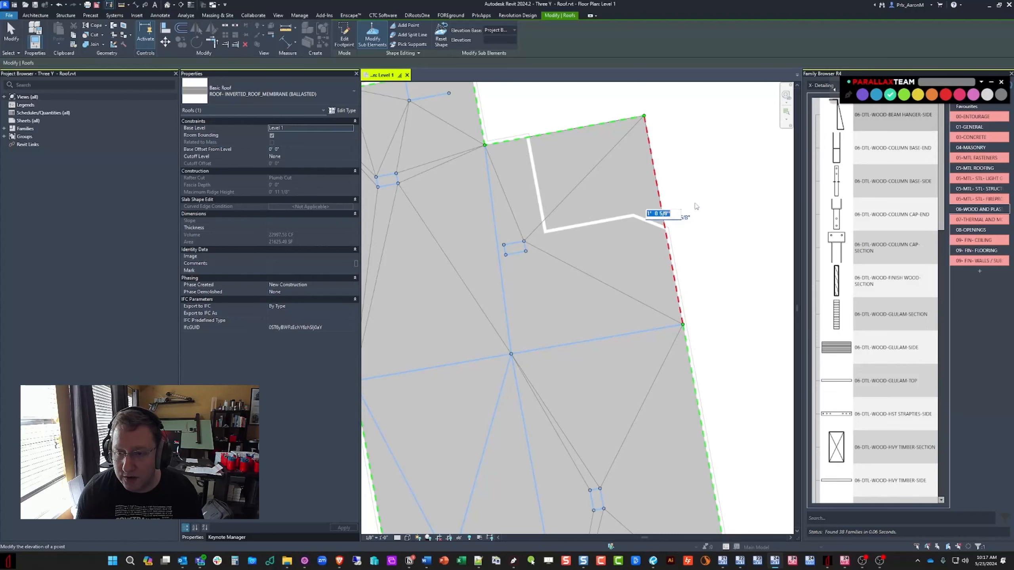
click(574, 127)
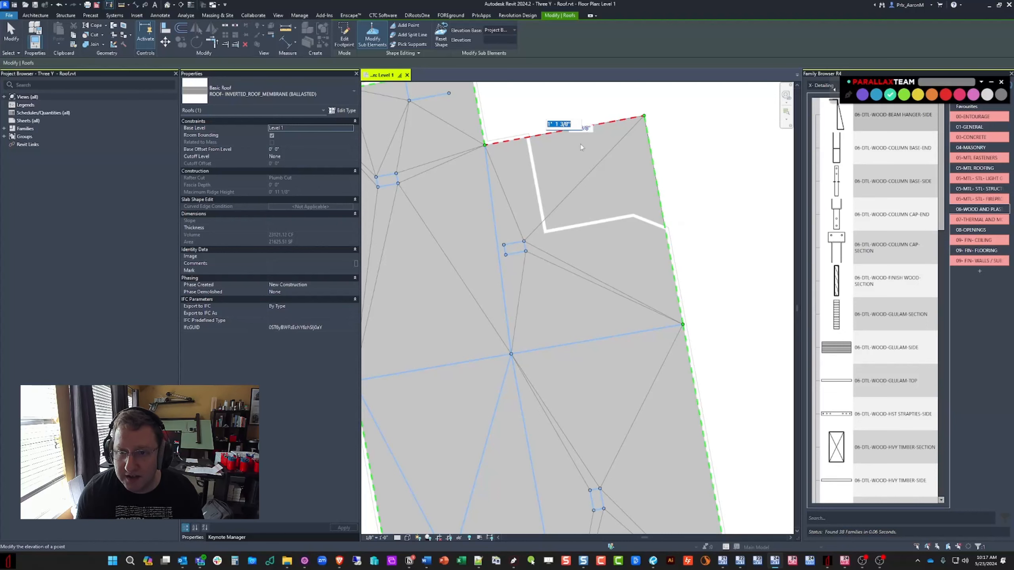
Step: Set the east sump's four corner points and the split line west of it to elevation 1' 2 1/8" and finish editing
scroll(498, 244, up, 3)
drag(502, 233, 615, 306)
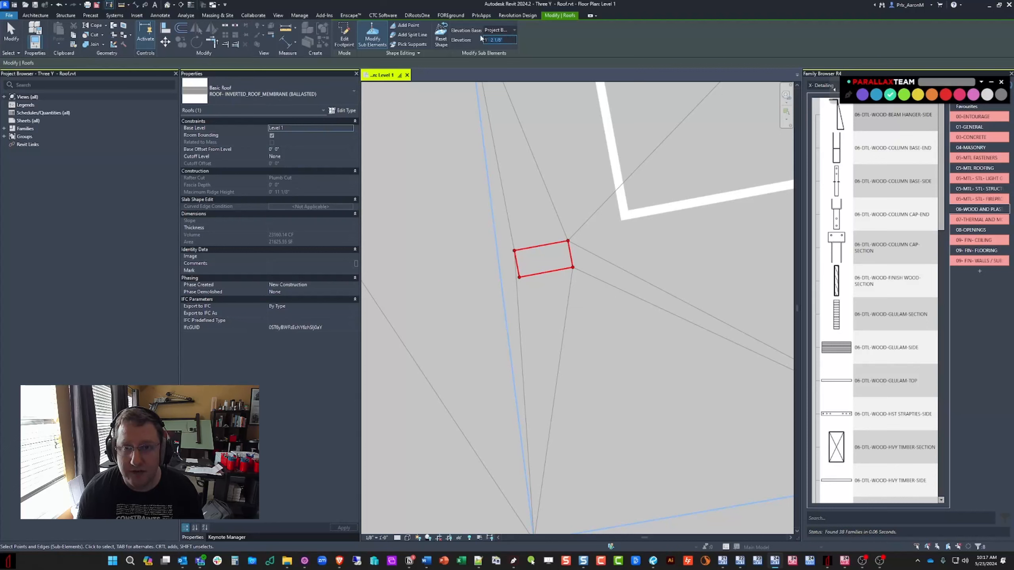
click(494, 210)
scroll(513, 243, down, 2)
click(497, 251)
key(Return)
key(Escape)
click(555, 187)
click(545, 172)
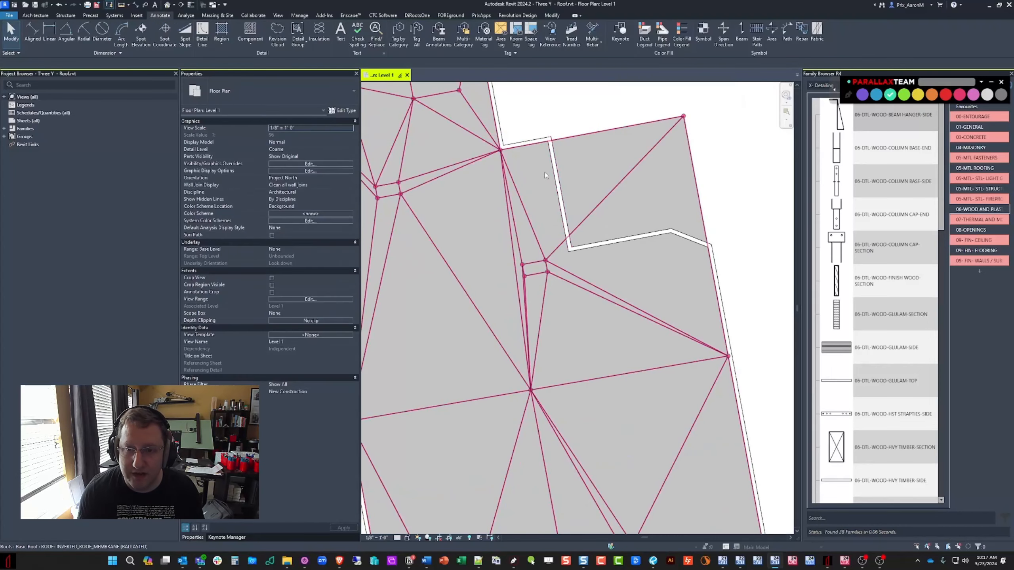
click(372, 36)
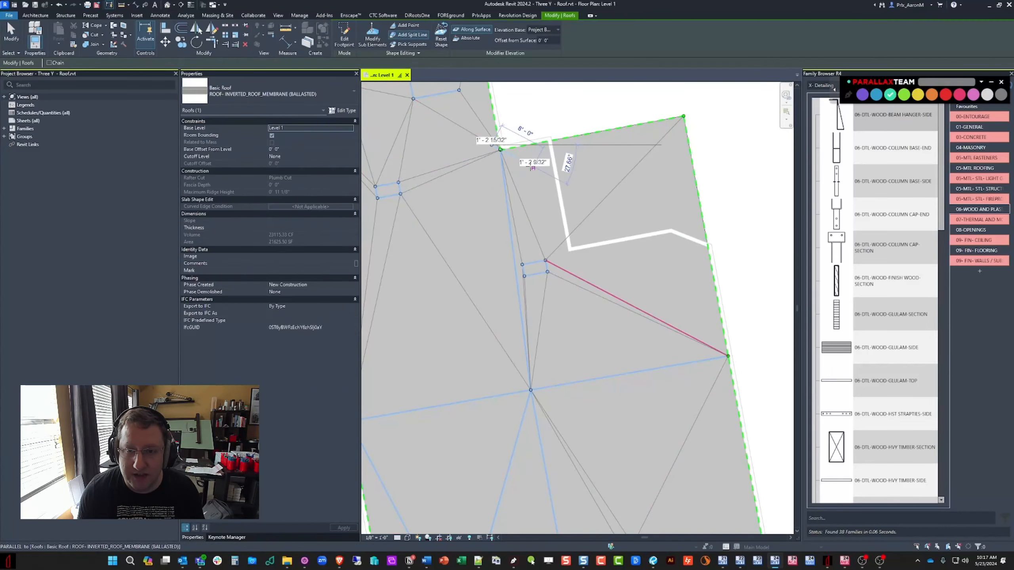
key(Escape)
key(Escape)
Step: Set all points of the roof bay around the east sump, including the sump's corners and the new outer corner, to elevation 1' 2 1/8"
click(567, 147)
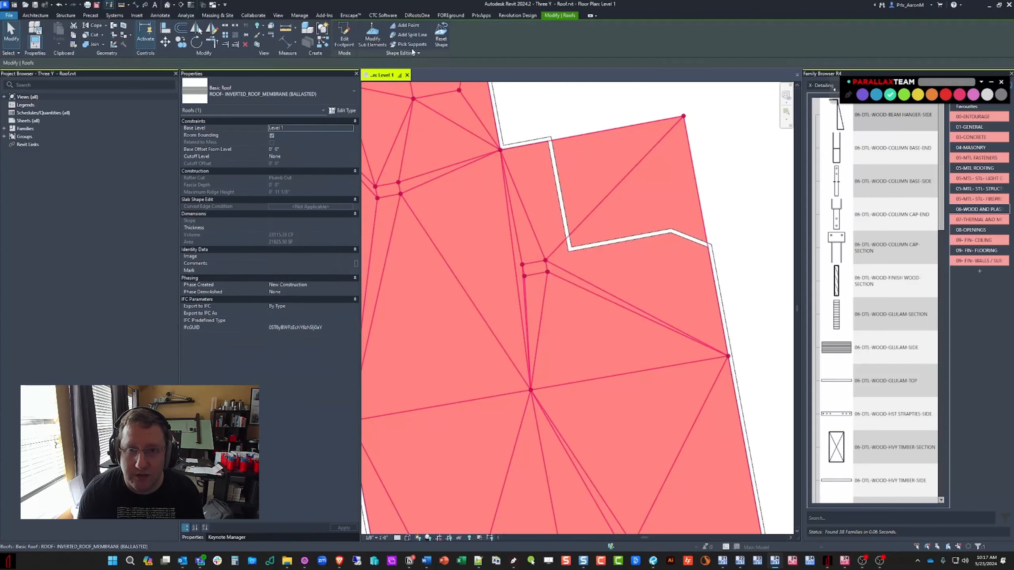
click(372, 36)
click(500, 150)
text(1' 2 1/8")
key(Return)
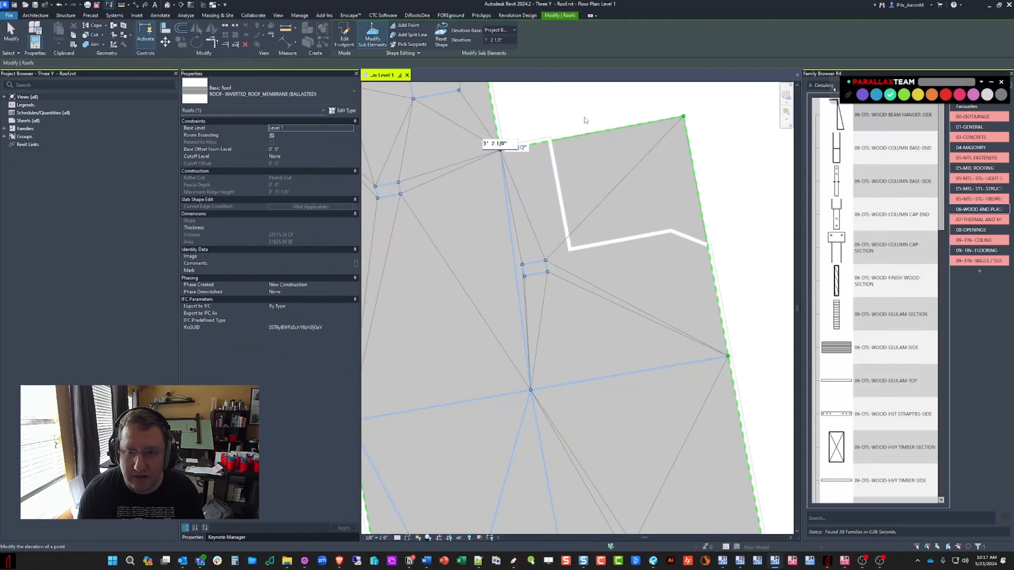
drag(477, 115, 737, 397)
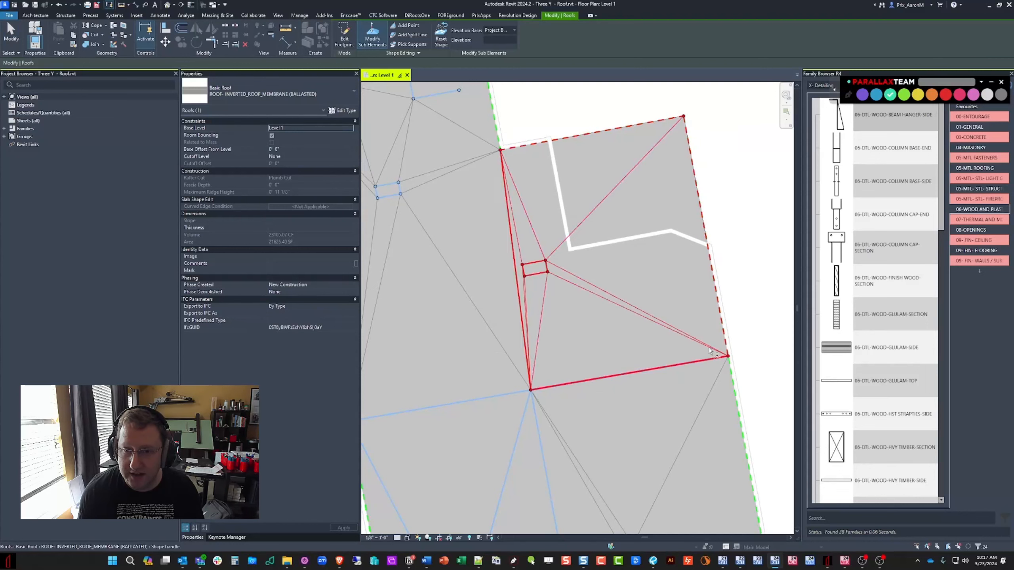
click(503, 39)
key(Return)
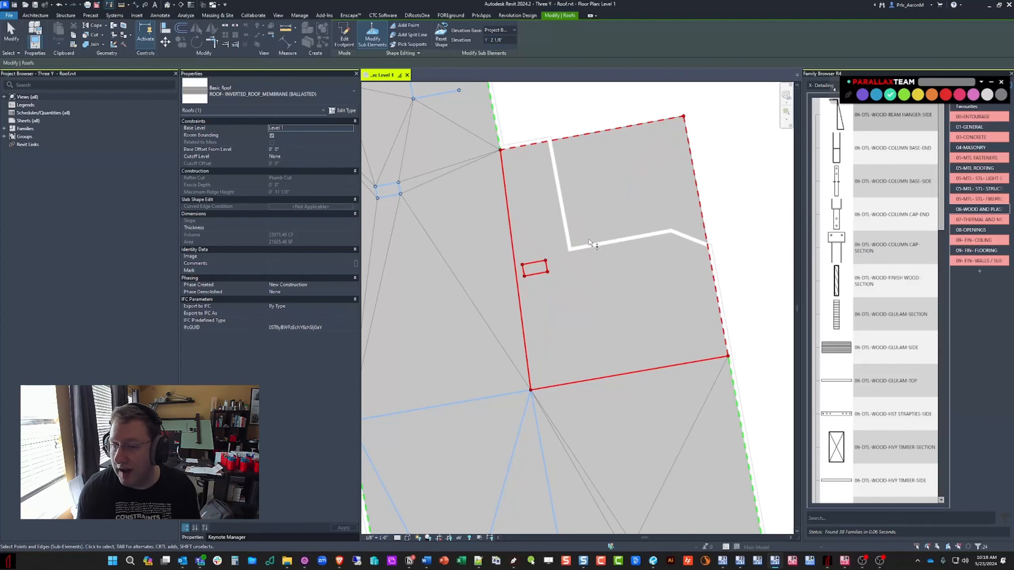
Step: Add split lines joining the east sump's four corners to the new roof corner, the east edge point, the central junction and the notch's inner corner
middle_drag(590, 242, 585, 243)
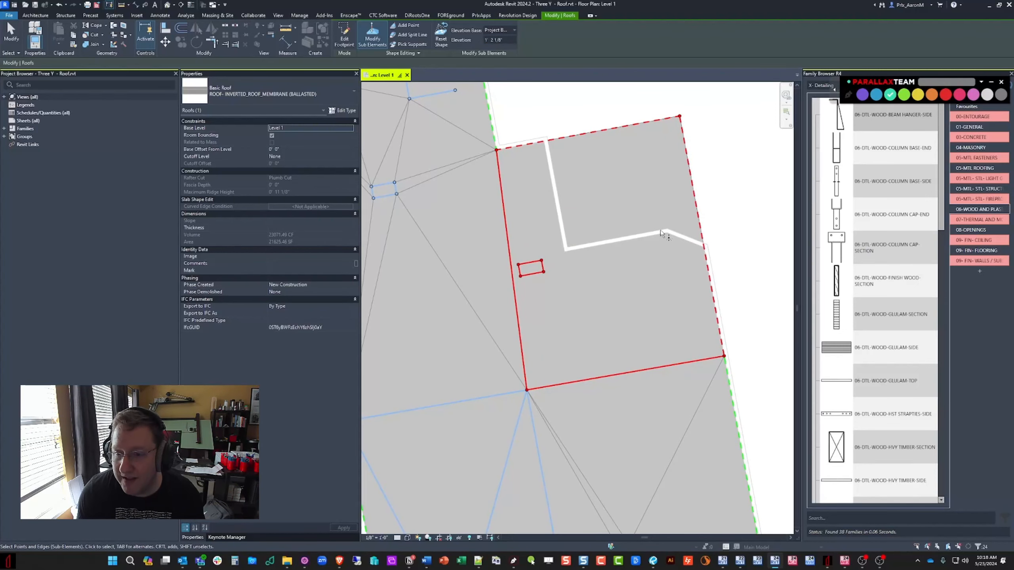
scroll(397, 222, down, 1)
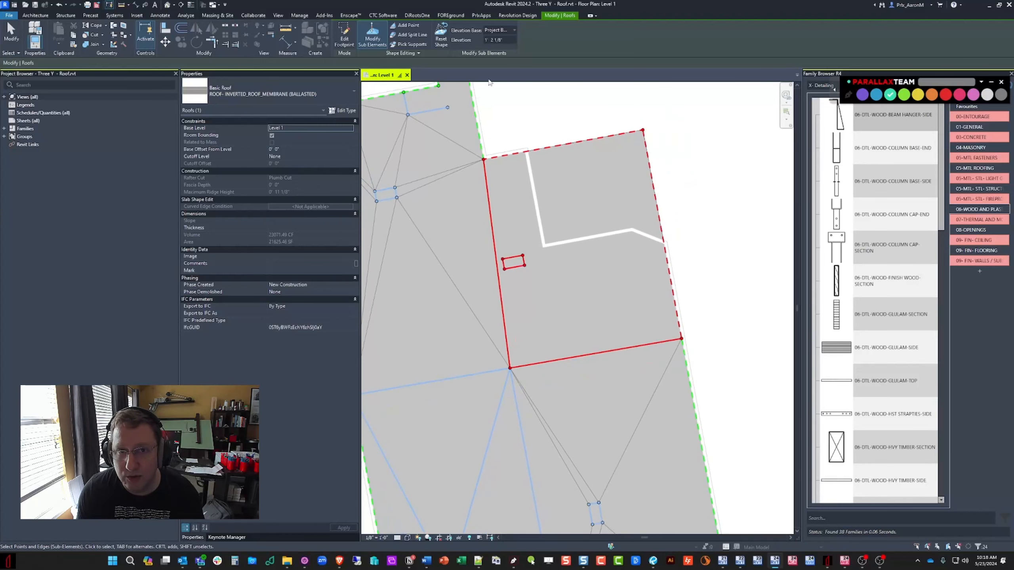
click(522, 255)
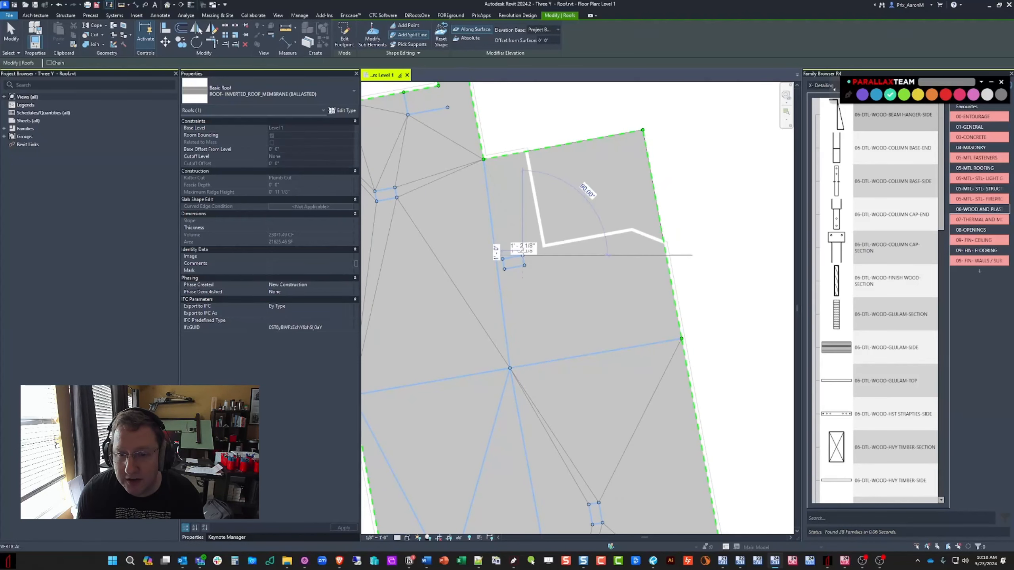
click(643, 130)
click(524, 266)
click(681, 339)
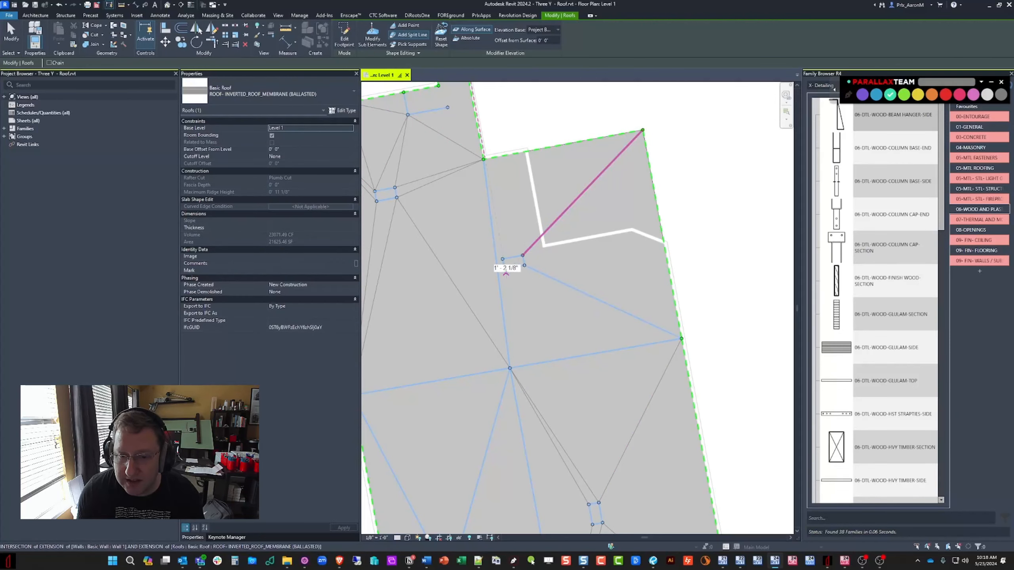
click(504, 269)
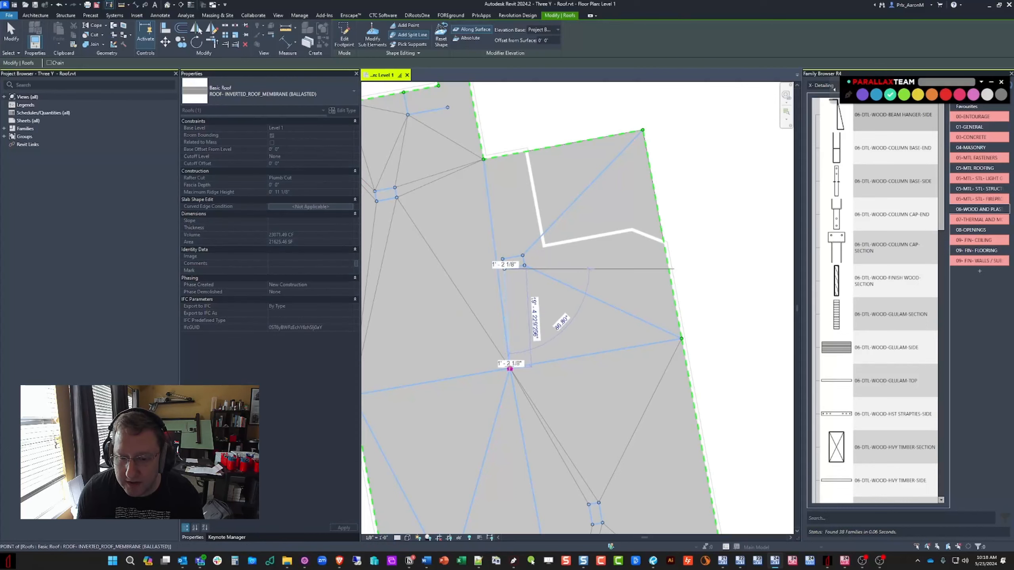
click(510, 368)
click(502, 260)
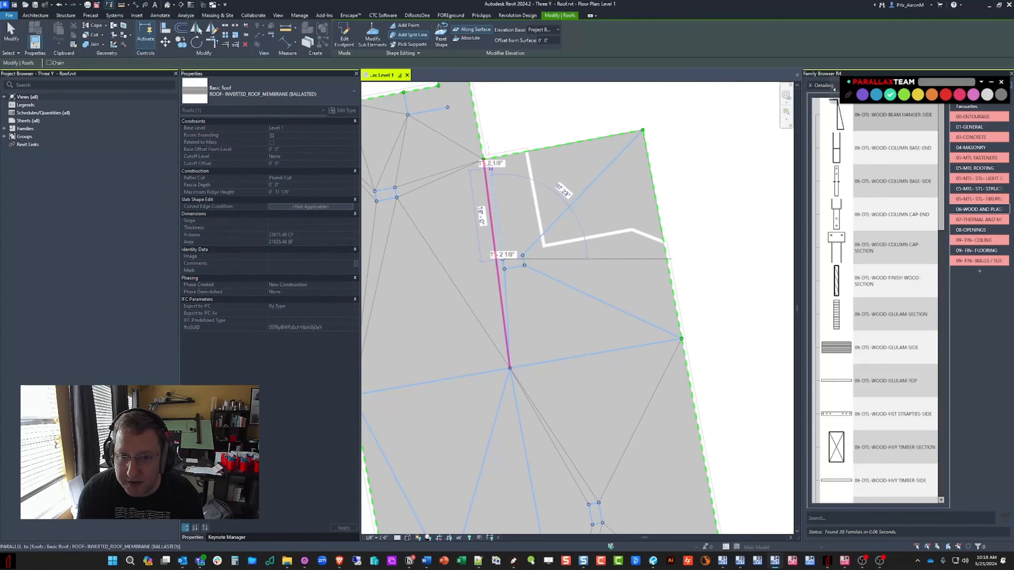
click(484, 160)
key(Escape)
Step: Set the east sump's four corner points to elevation 11 1/8" and finish editing the roof's shape
scroll(500, 262, up, 3)
drag(495, 239, 597, 293)
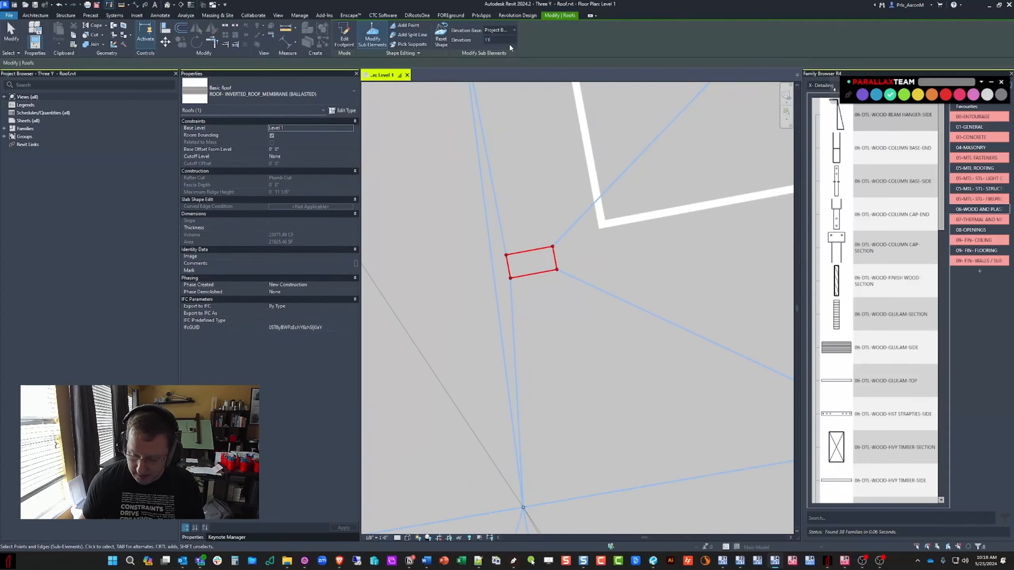
key(Return)
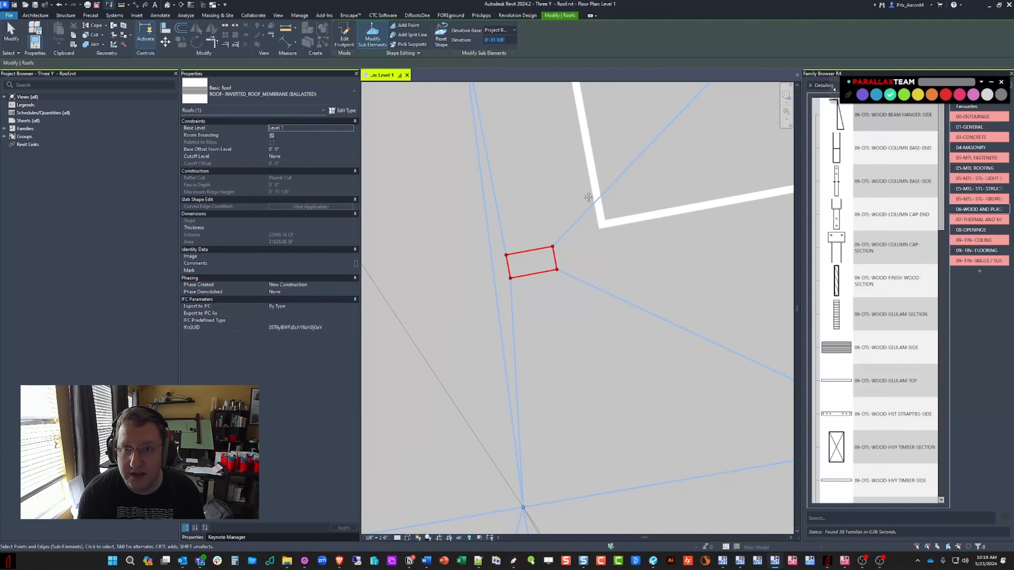
scroll(569, 218, down, 3)
key(Escape)
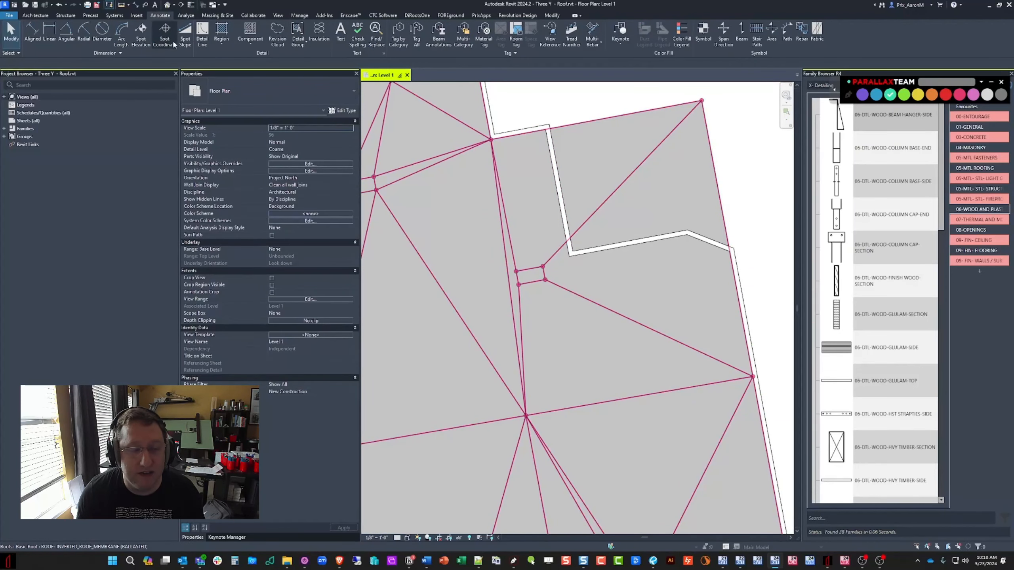
Step: Check the roof's elevation beside the notch walls with the Spot Elevation tool, without placing a tag
click(141, 32)
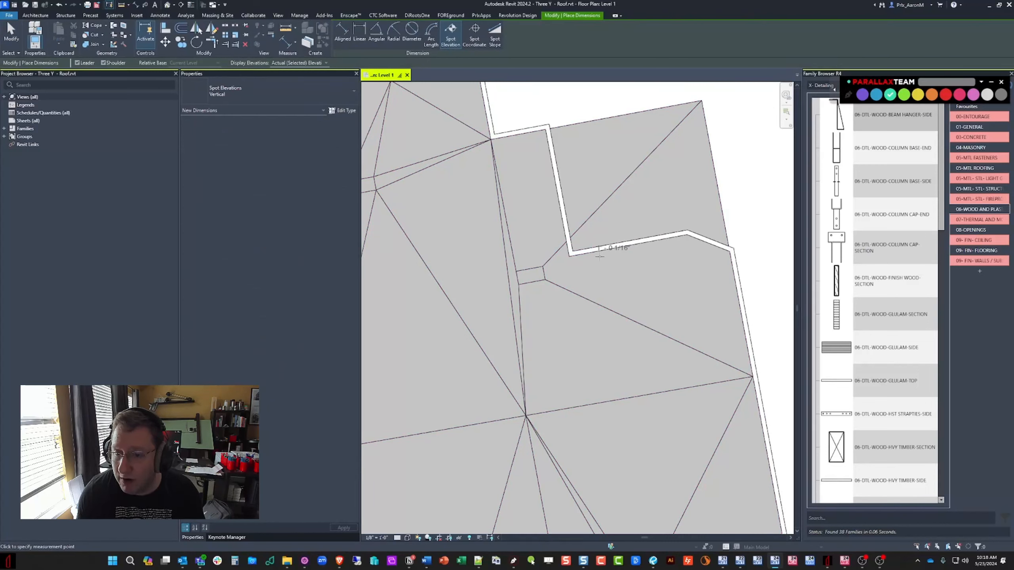
scroll(560, 254, down, 2)
key(Escape)
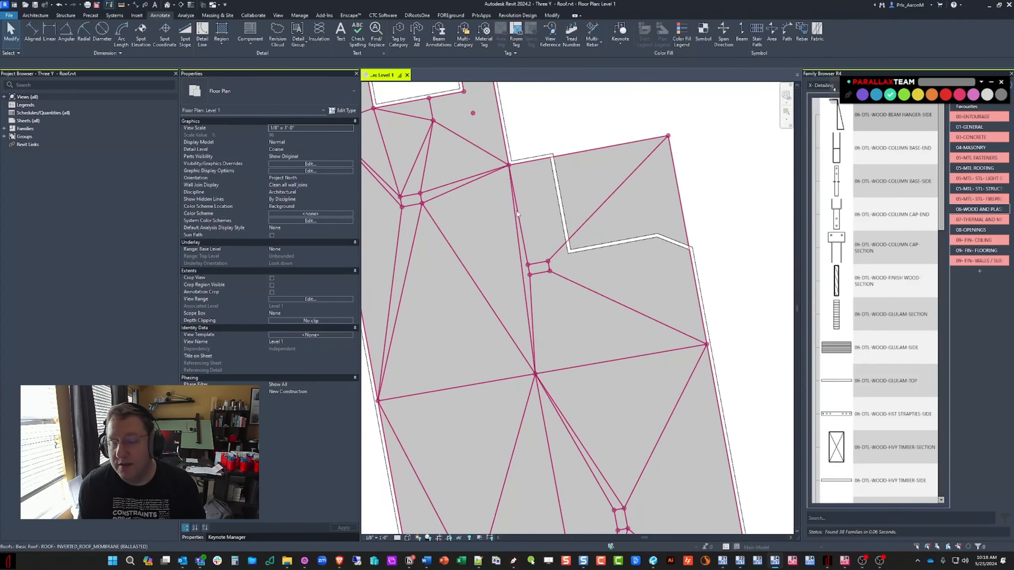
Step: Start a vertical opening in the roof and sketch its boundary along the notch walls' roof-side face as far as the wall's bend
click(36, 16)
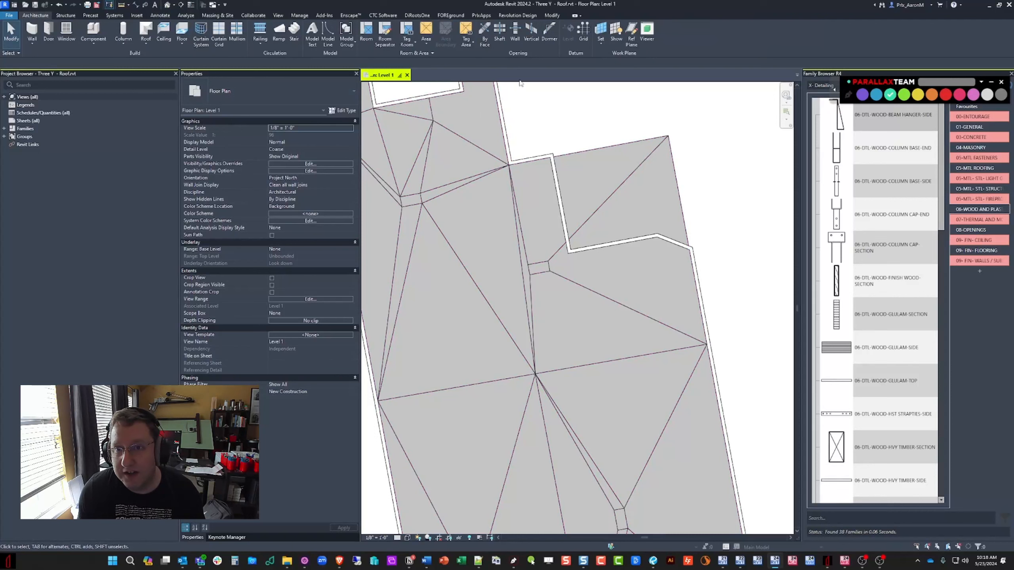
click(530, 32)
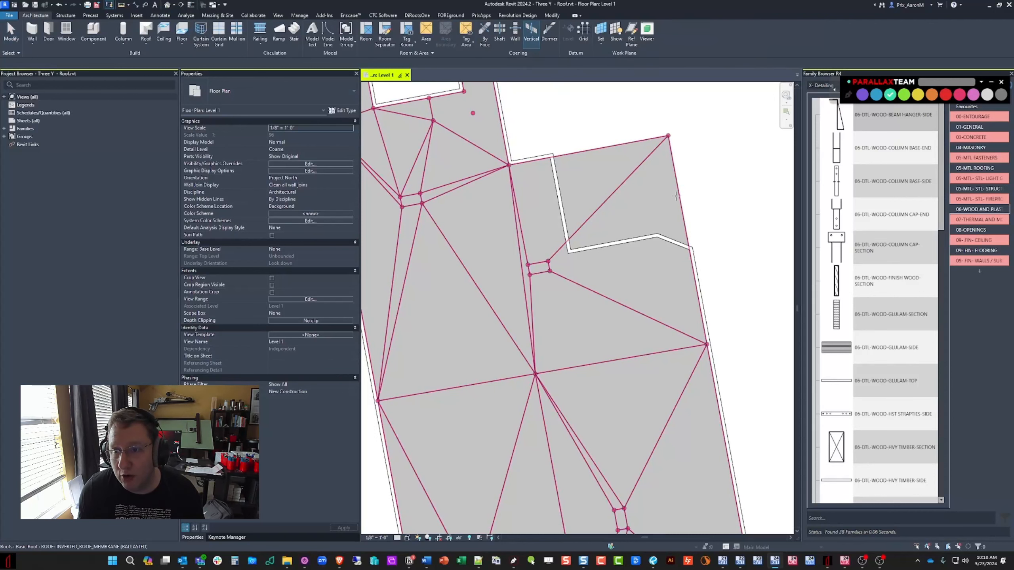
click(676, 194)
scroll(561, 160, up, 2)
click(545, 147)
click(577, 315)
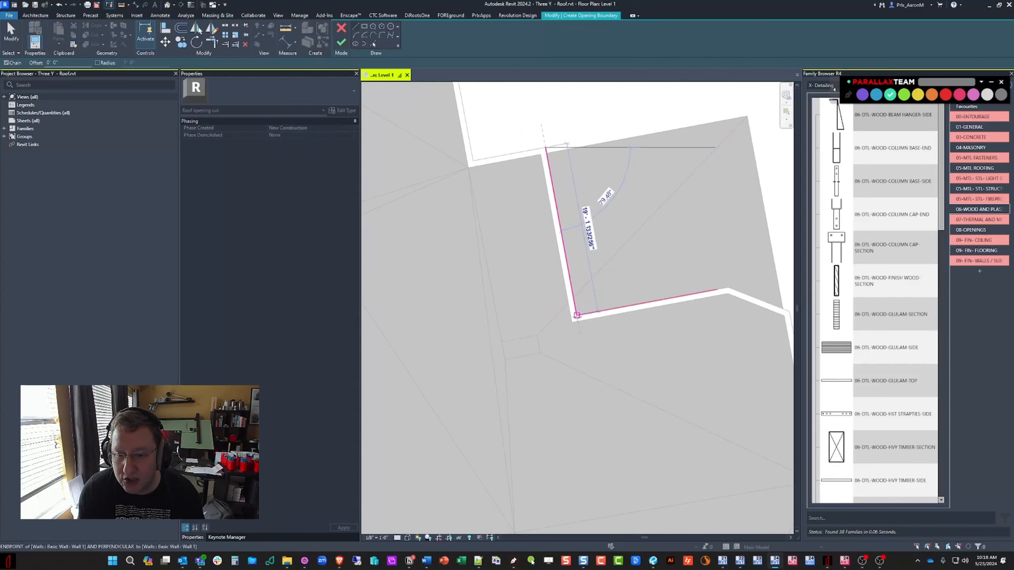
key(Escape)
click(541, 155)
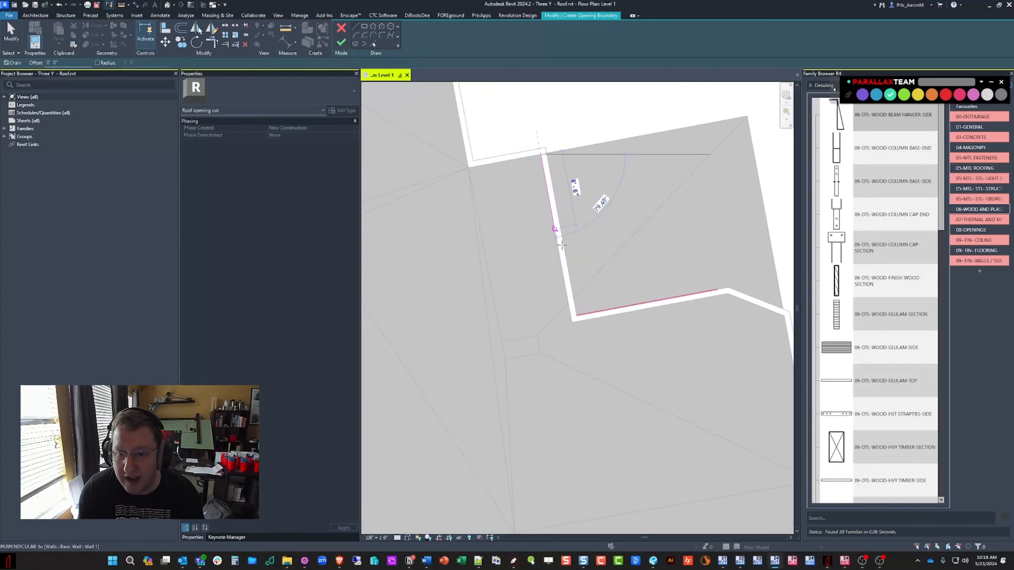
click(571, 321)
scroll(659, 287, up, 2)
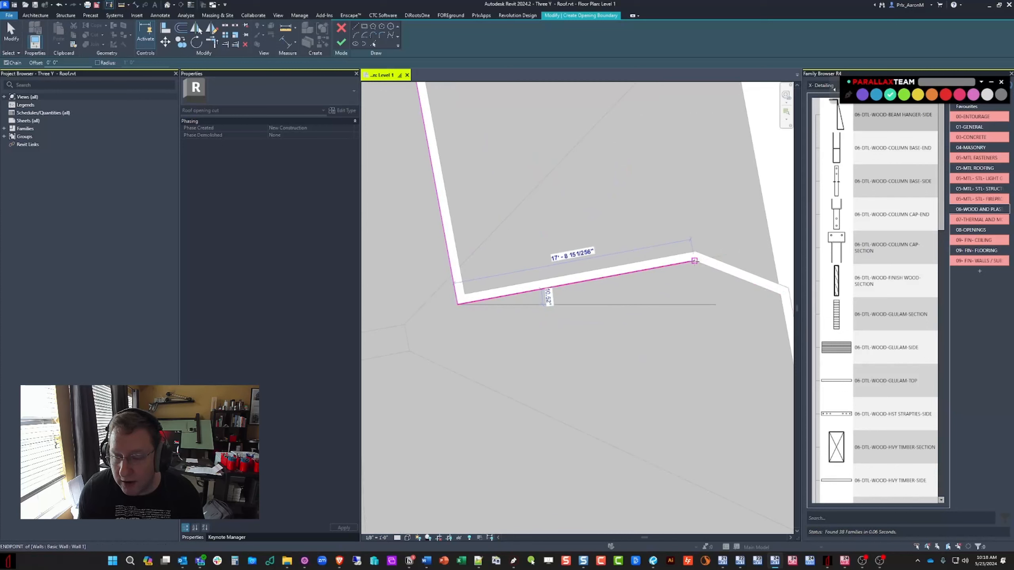
click(695, 260)
Step: Continue the opening boundary along the angled wall, past the roof's east edge, and around the outer corner back to the starting point
middle_drag(695, 260, 599, 224)
click(677, 267)
click(709, 262)
scroll(704, 260, down, 3)
click(674, 108)
click(506, 140)
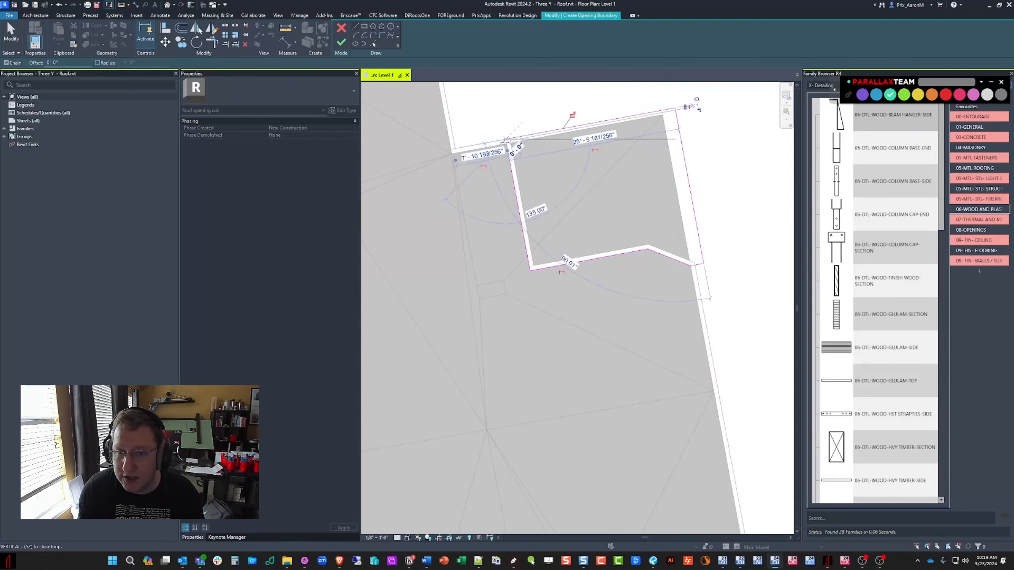
key(Escape)
key(Escape)
Step: Finish the opening sketch to cut away the roof area outside the notch walls
scroll(517, 201, up, 2)
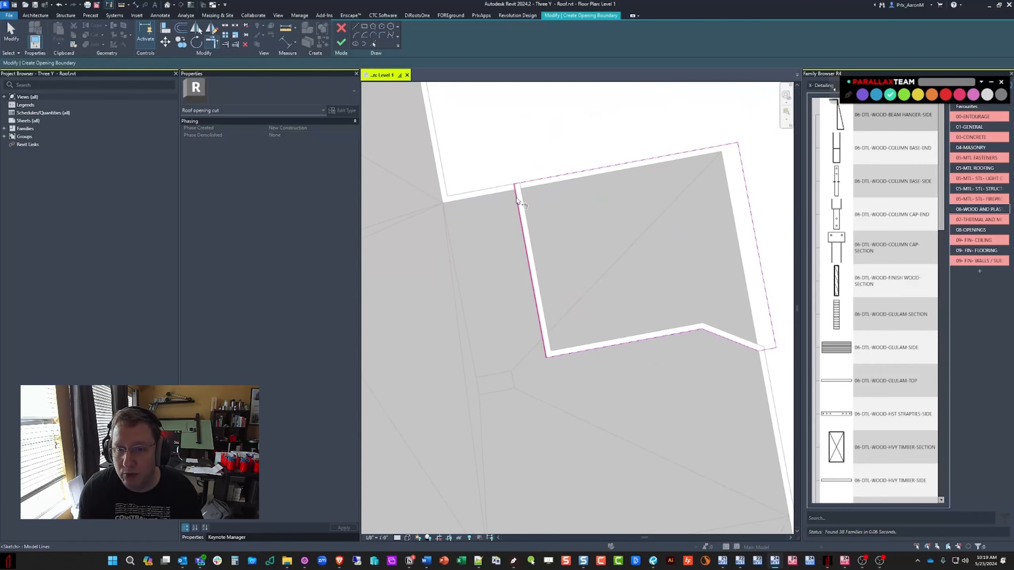
scroll(516, 198, down, 2)
key(Escape)
click(342, 43)
middle_drag(555, 159, 601, 91)
key(Escape)
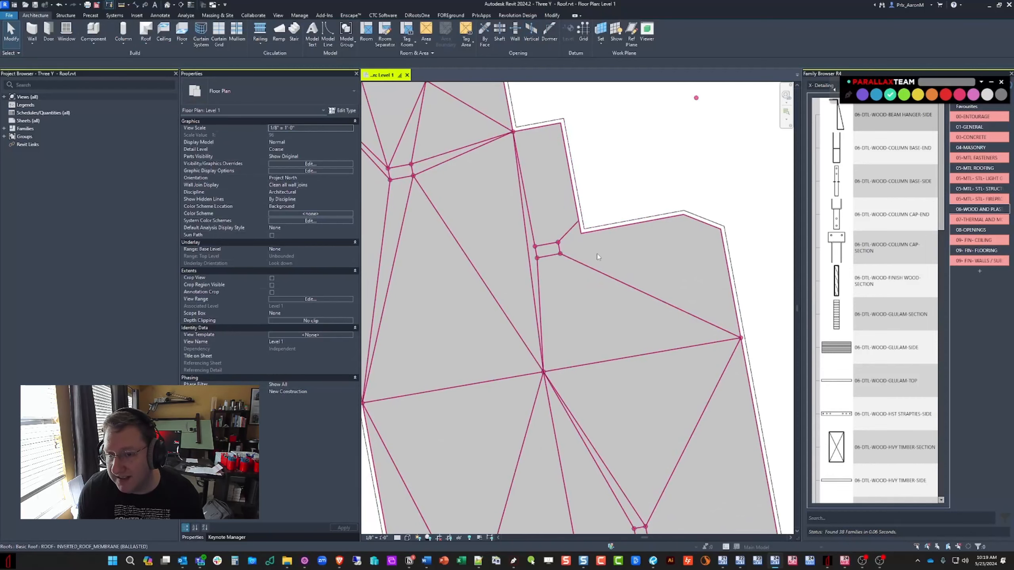
Step: Check the slope of the roof faces around the east sump with the Spot Slope tool
middle_drag(537, 196, 535, 179)
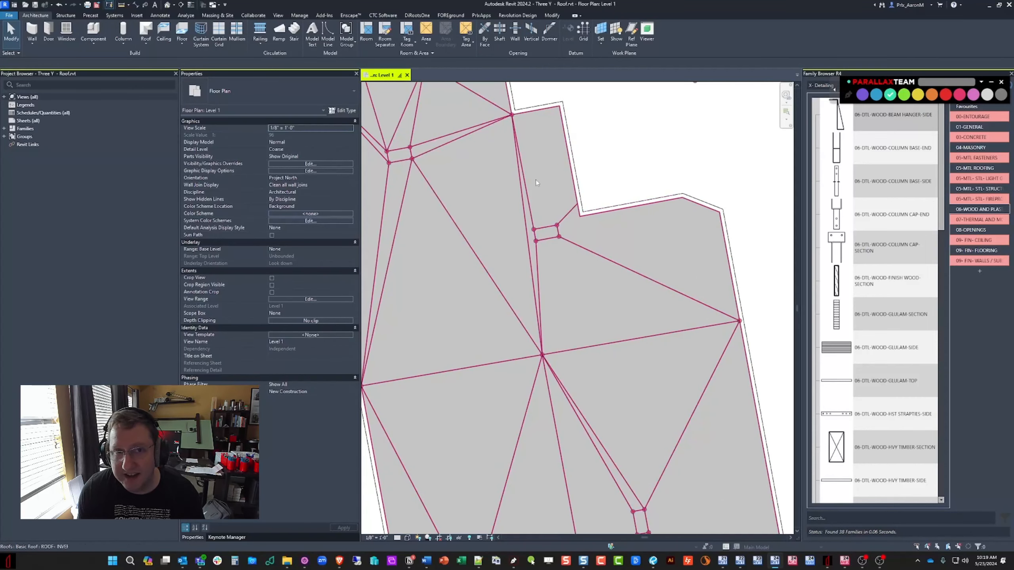
click(160, 15)
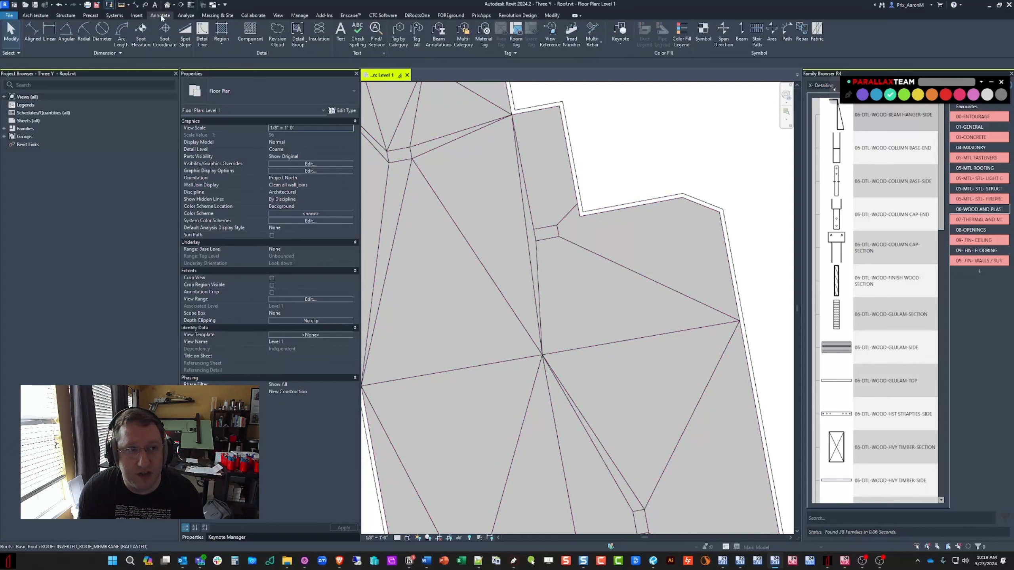
click(185, 34)
scroll(603, 316, up, 2)
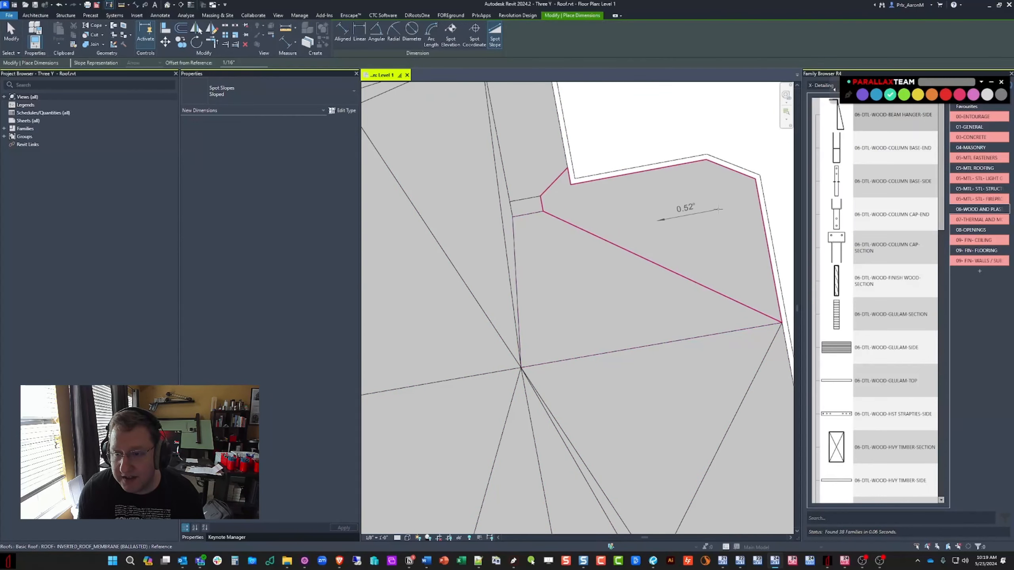
middle_drag(522, 122, 547, 204)
key(Escape)
key(Escape)
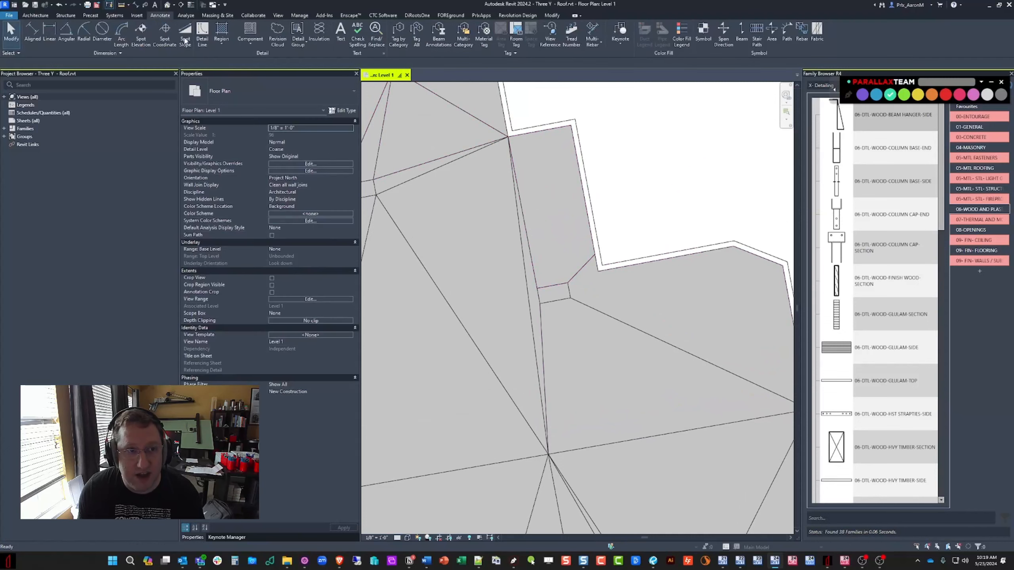
Step: Check the elevation at the cut roof's northern notch corner with the Spot Elevation tool
key(e)
key(l)
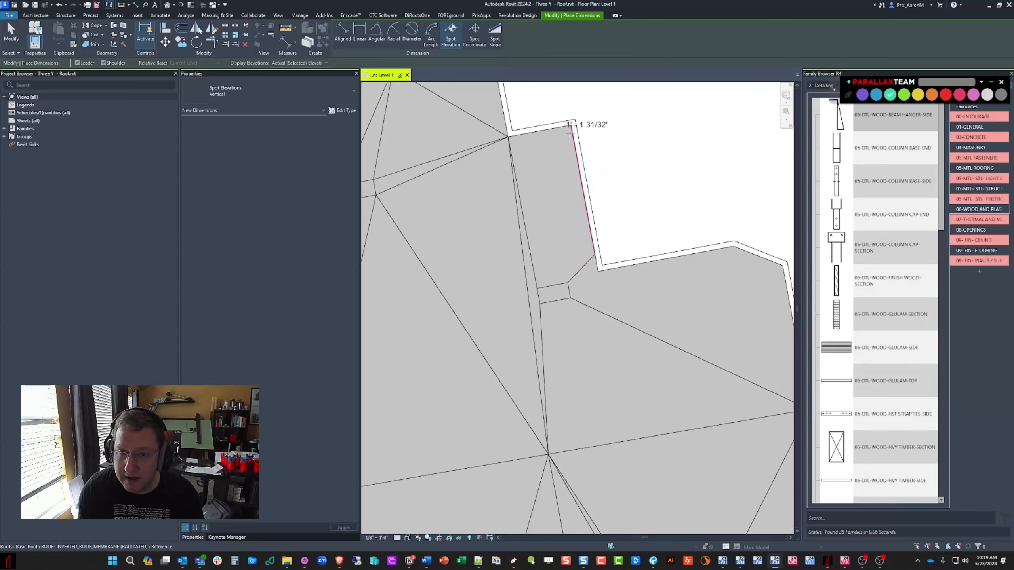
scroll(554, 260, down, 2)
key(Escape)
Step: Edit the roof's sub-elements and move all four corners of the east sump together southeast, toward the middle of its bay
click(552, 262)
scroll(565, 318, down, 2)
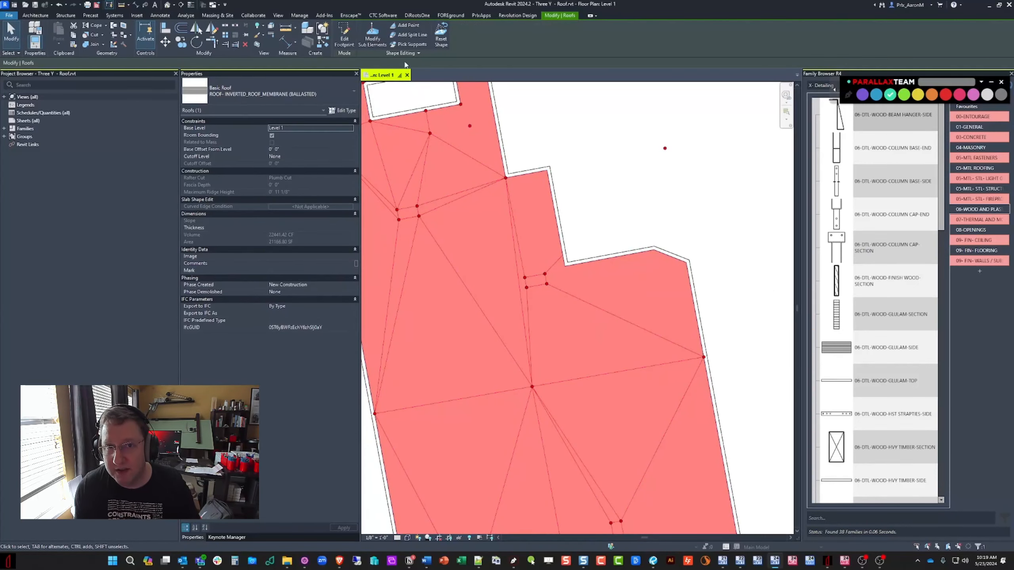
click(371, 37)
scroll(525, 276, up, 5)
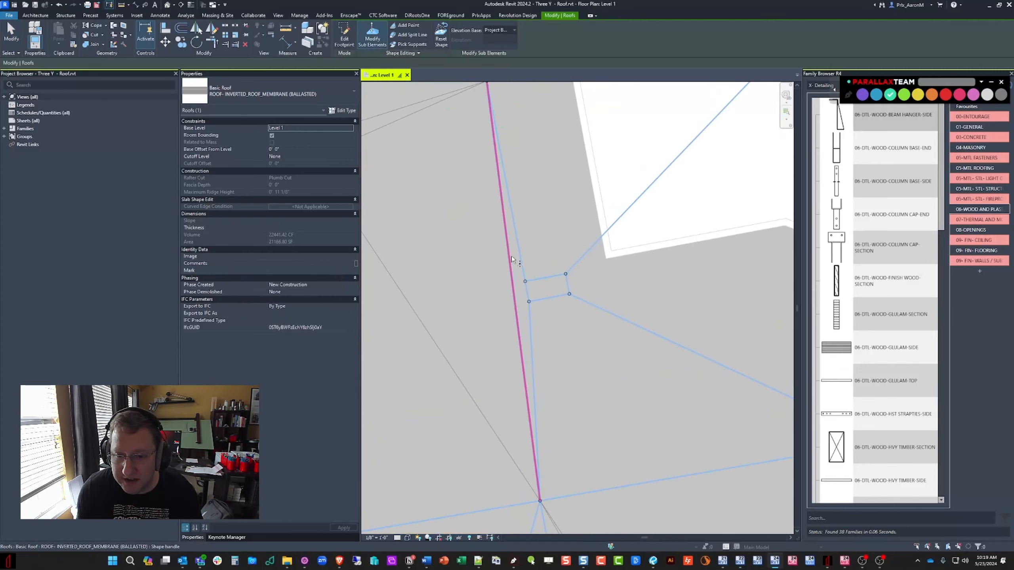
drag(513, 255, 587, 326)
middle_drag(587, 326, 512, 260)
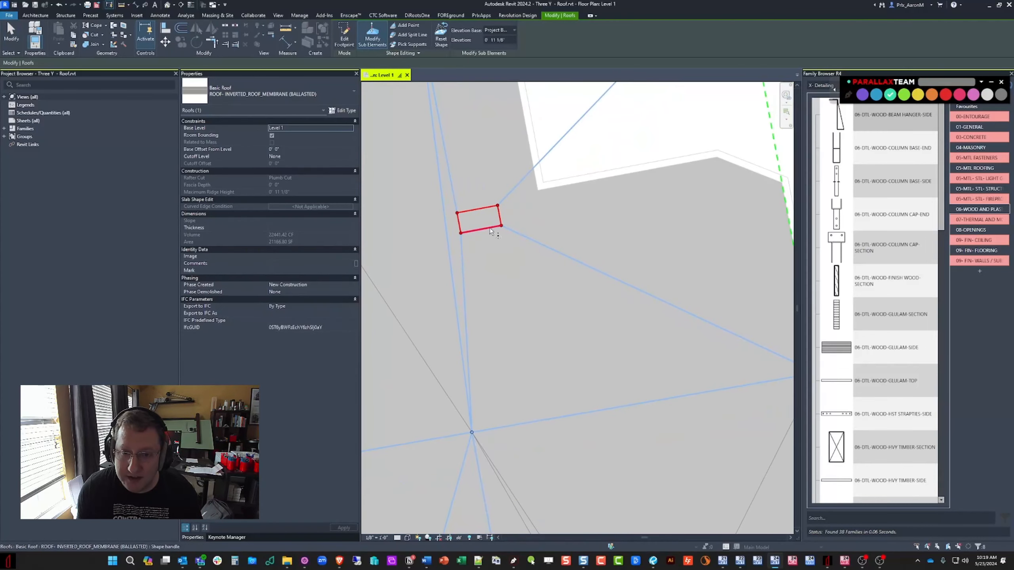
drag(491, 228, 623, 280)
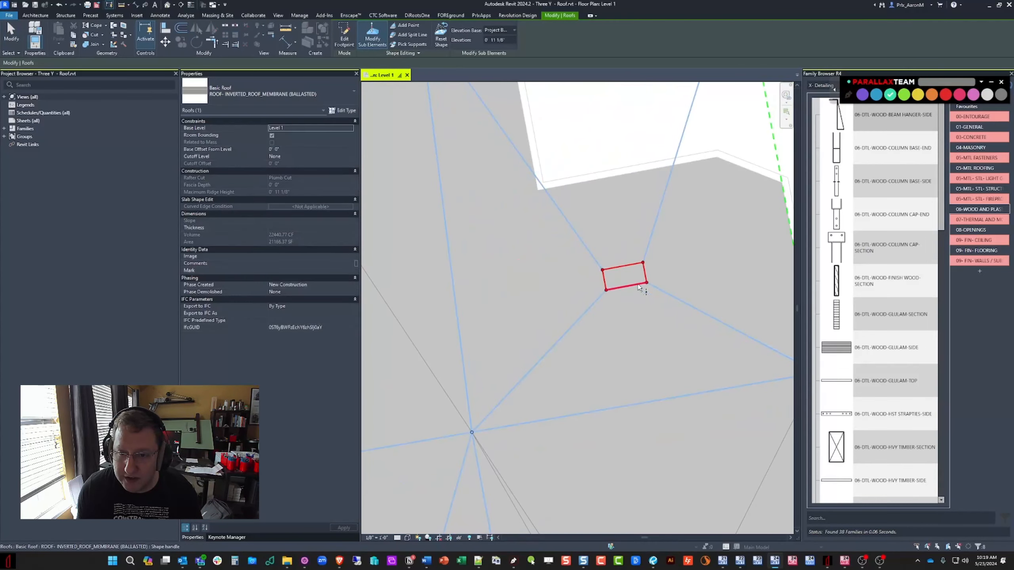
Step: Nudge the east sump slightly back to the northwest and finish editing the roof's shape
scroll(596, 290, down, 2)
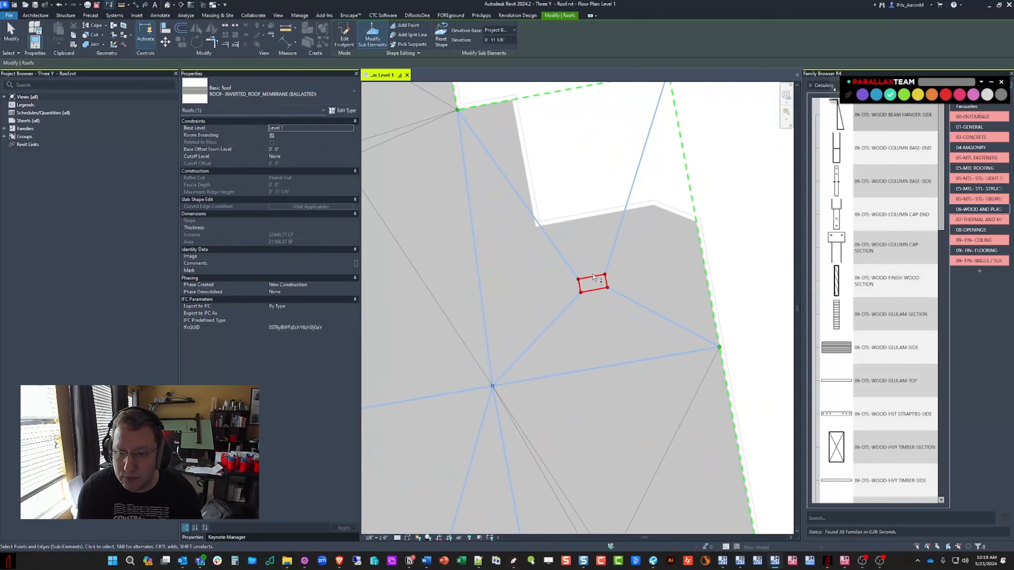
drag(585, 280, 583, 275)
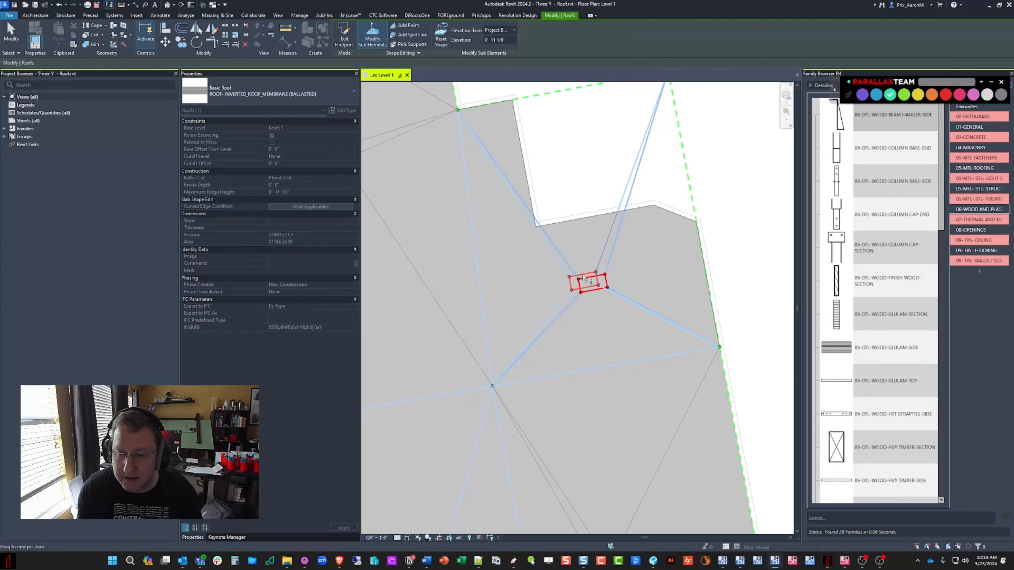
key(Escape)
scroll(551, 346, down, 3)
key(Escape)
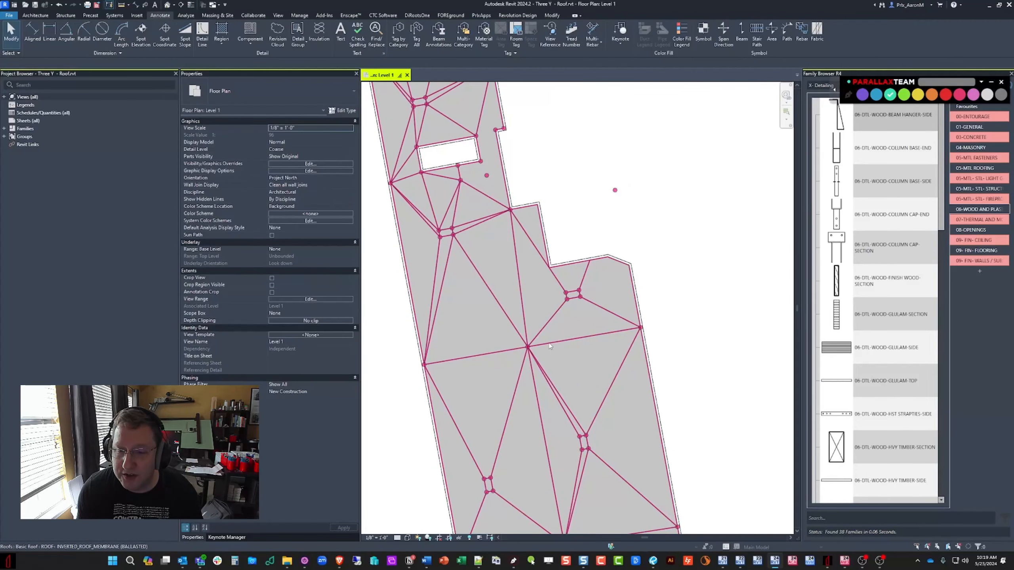
Step: Mark up the north wing in red with a dividing line, an up arrow, a squared outline and an east-edge line, and clear the markup
scroll(585, 313, up, 2)
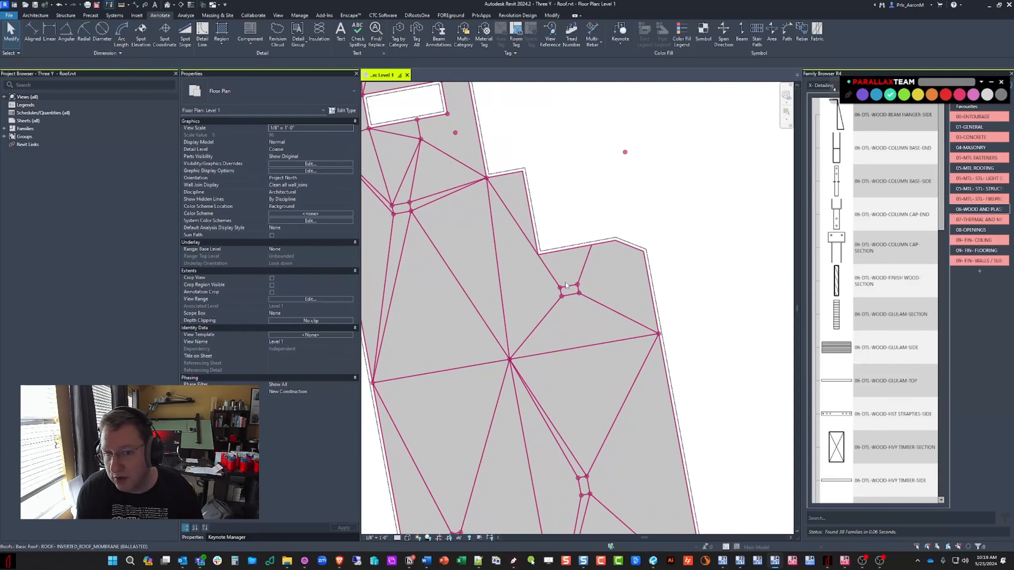
scroll(569, 230, down, 1)
scroll(535, 236, down, 4)
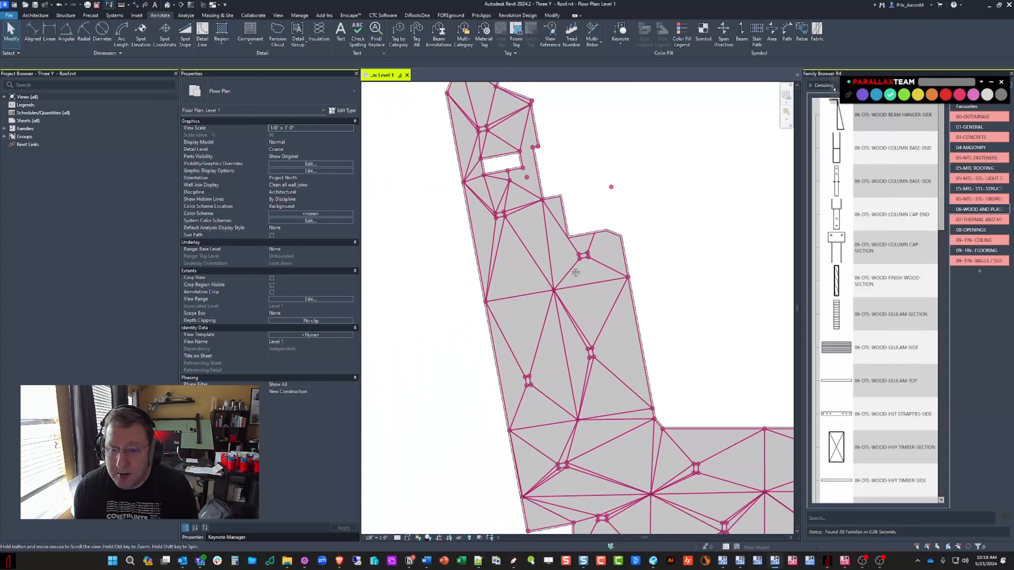
scroll(587, 274, down, 1)
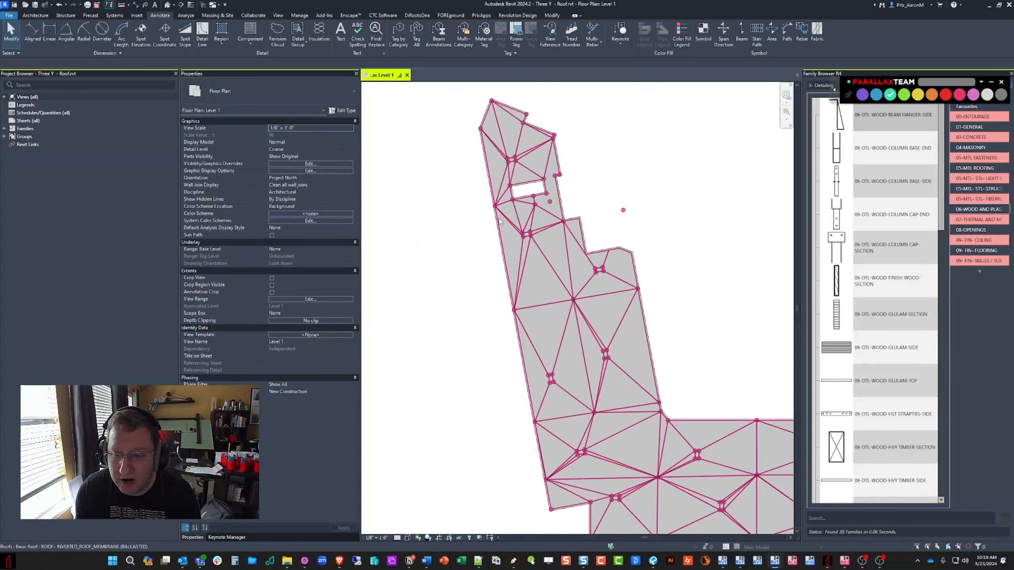
click(945, 95)
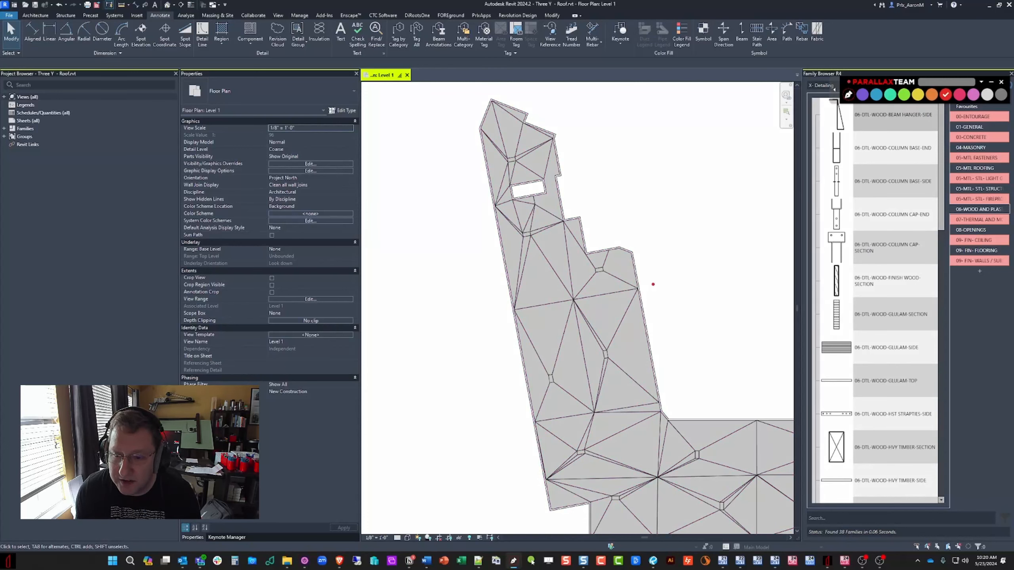
drag(619, 290, 453, 319)
mouse_move(479, 283)
mouse_down()
mouse_move(457, 231)
mouse_move(487, 232)
mouse_up()
mouse_move(511, 307)
mouse_down()
mouse_move(481, 191)
mouse_move(479, 132)
mouse_up()
mouse_move(492, 98)
mouse_down()
mouse_move(546, 113)
mouse_move(637, 288)
mouse_up()
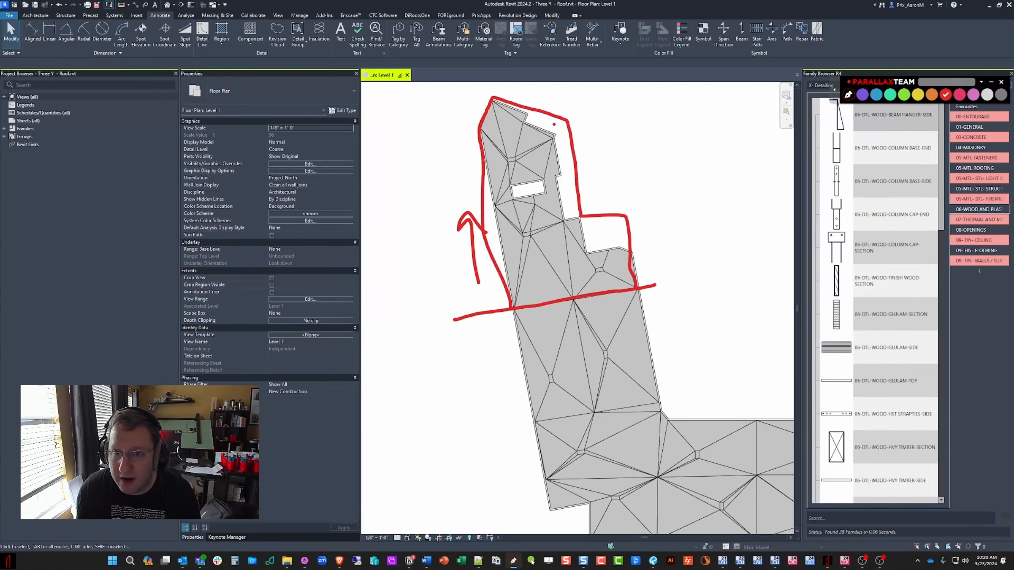
mouse_move(511, 309)
mouse_down()
mouse_move(624, 293)
mouse_move(671, 405)
mouse_up()
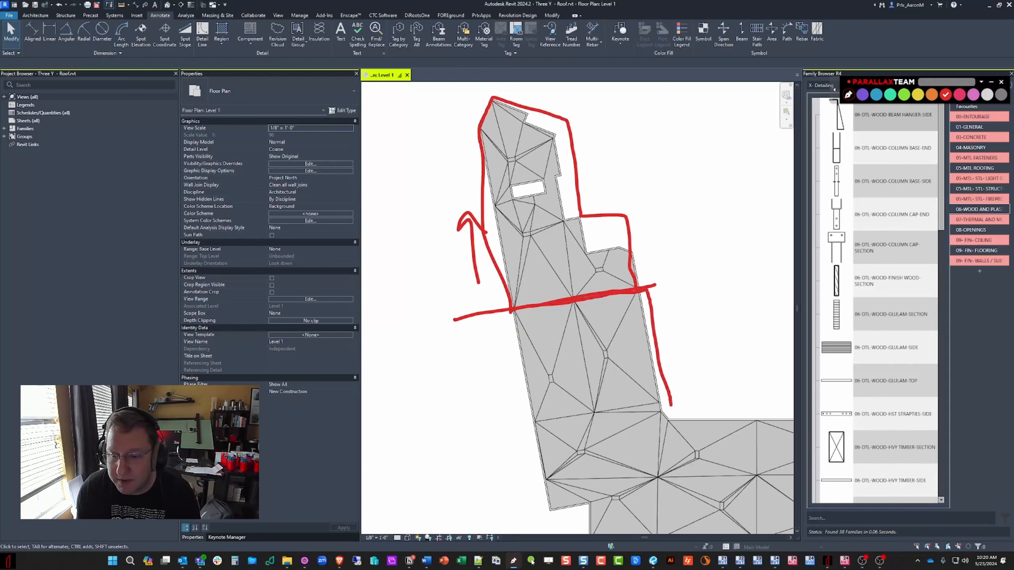
click(849, 94)
Step: Examine the whole roof's outline, shape points and split lines across both wings
scroll(583, 287, down, 6)
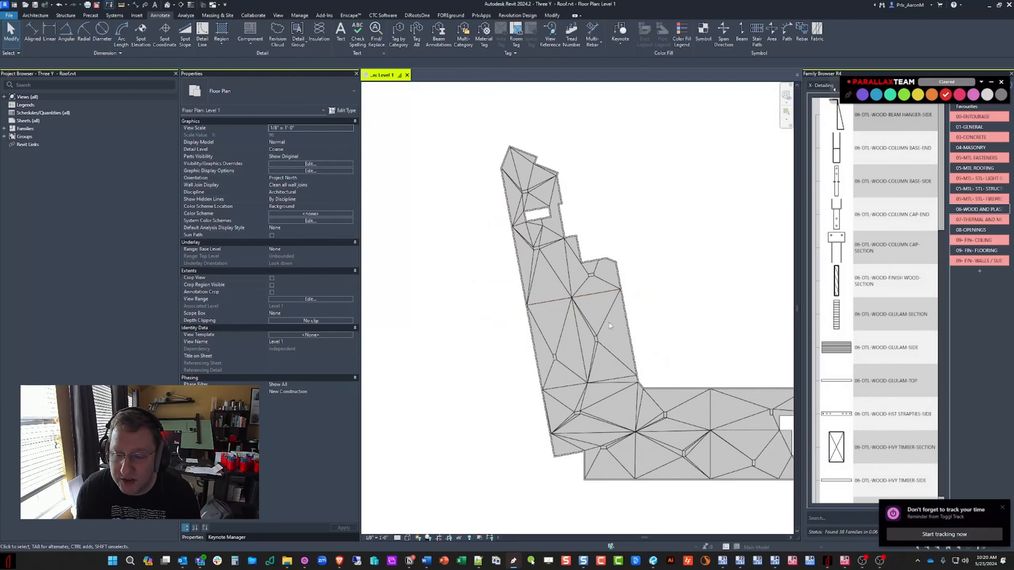
middle_drag(670, 303, 512, 295)
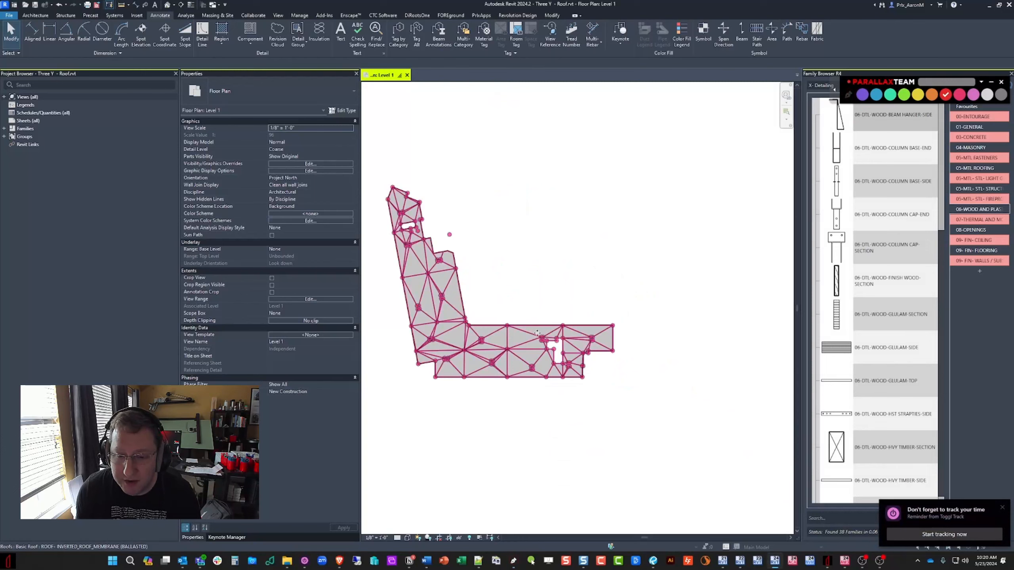
click(536, 327)
scroll(536, 327, down, 1)
middle_drag(536, 327, 601, 323)
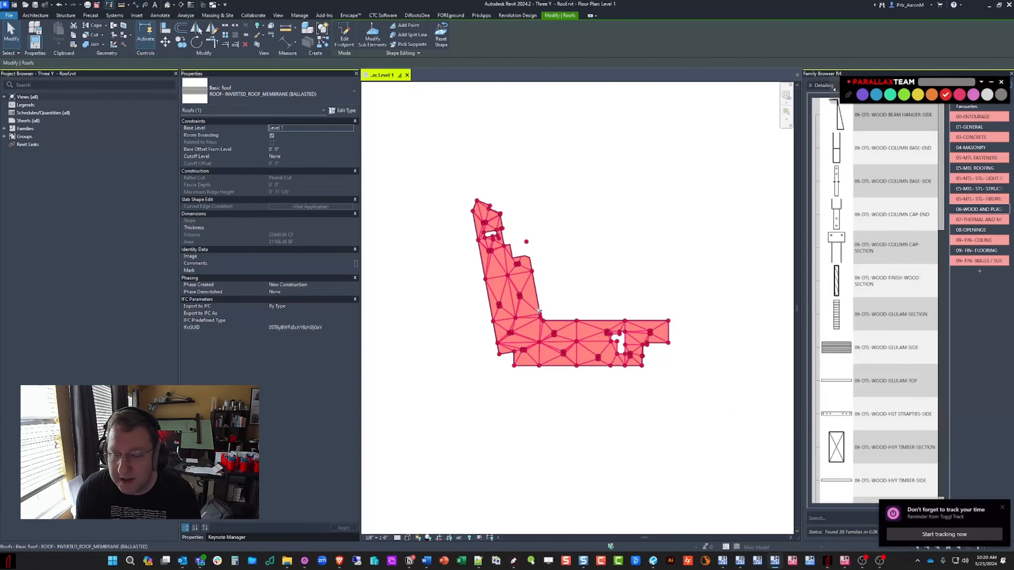
scroll(520, 251, up, 2)
scroll(521, 251, up, 3)
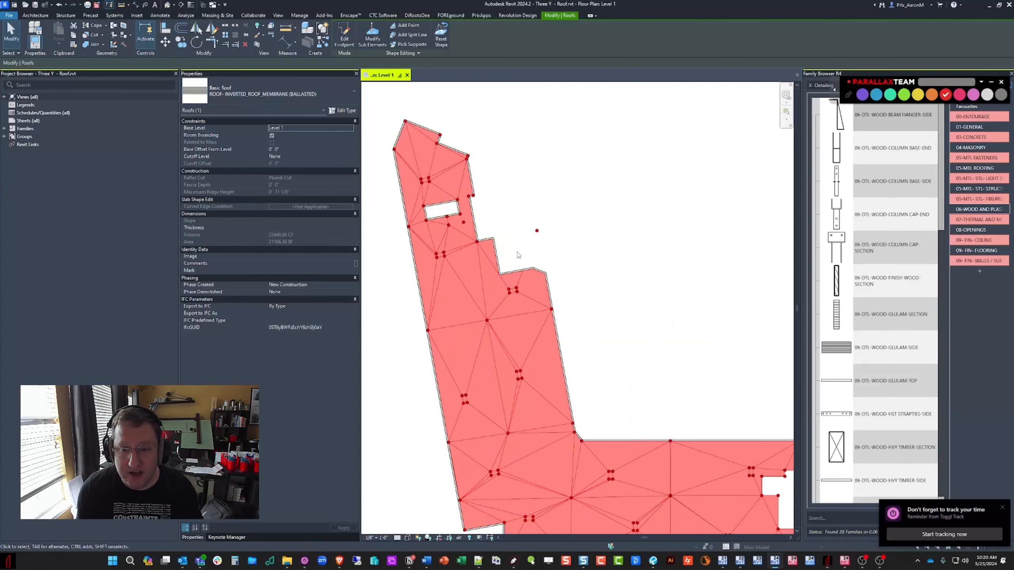
key(Escape)
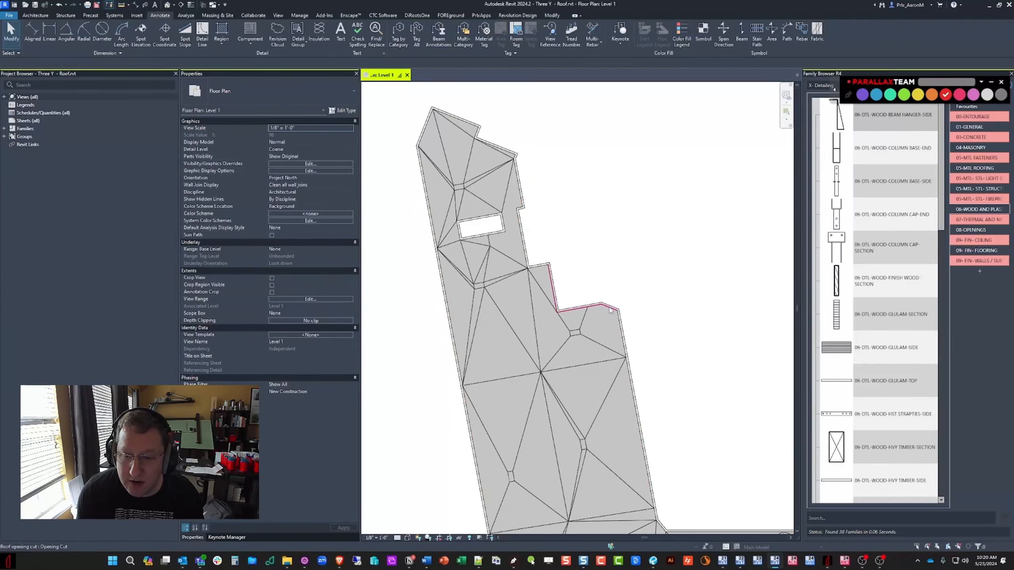
Step: Select the roof and circle in blue markup the two sumps on either side of the north wing's rectangular opening
middle_drag(504, 288, 546, 287)
middle_drag(541, 336, 545, 288)
scroll(578, 291, up, 1)
click(540, 270)
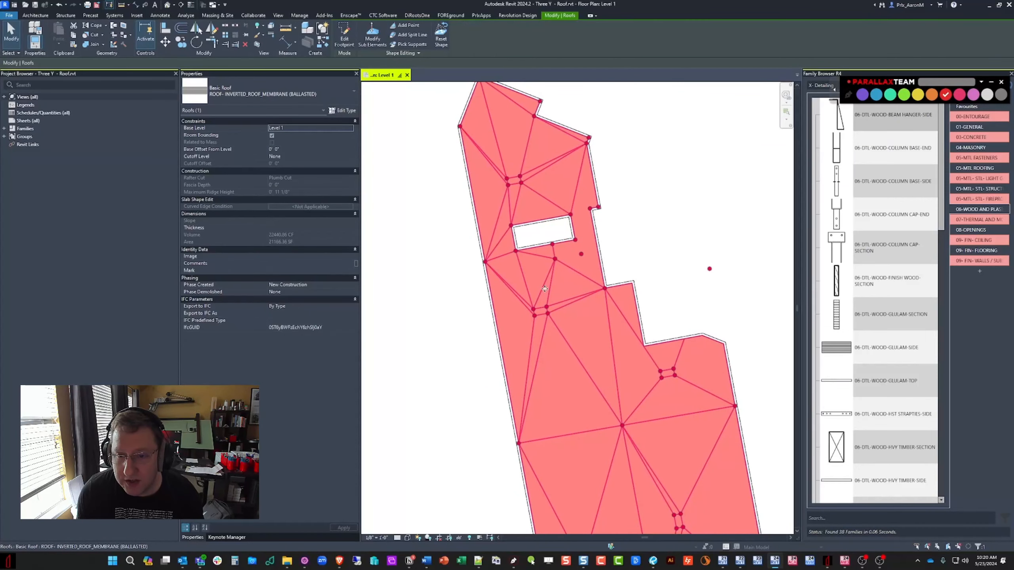
key(ctrl+shift+d)
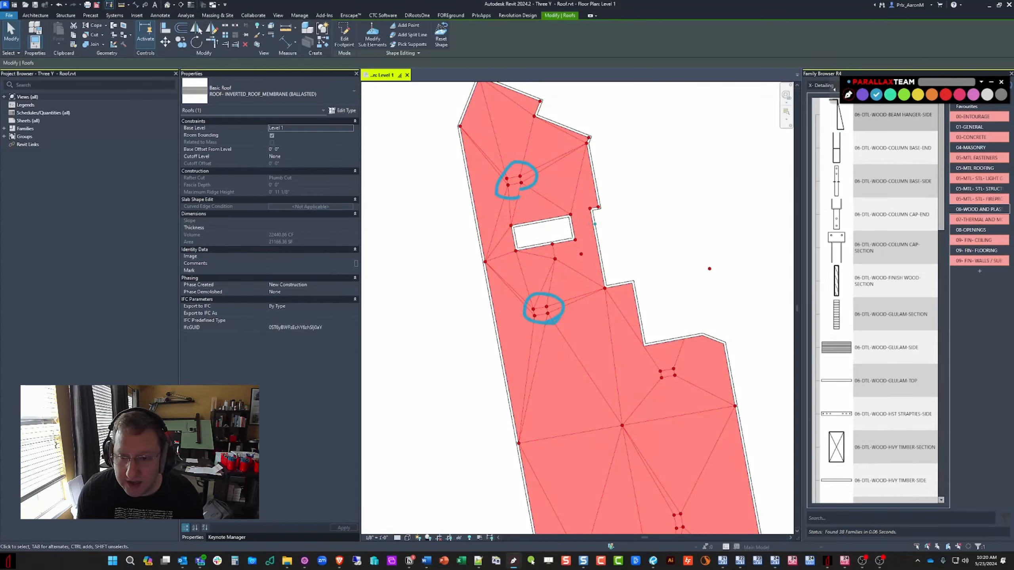
Step: Draw three blue markup lines across the north wing's rectangular opening and clear the markup
drag(594, 224, 506, 242)
drag(591, 208, 463, 235)
drag(592, 239, 466, 258)
click(846, 95)
key(Escape)
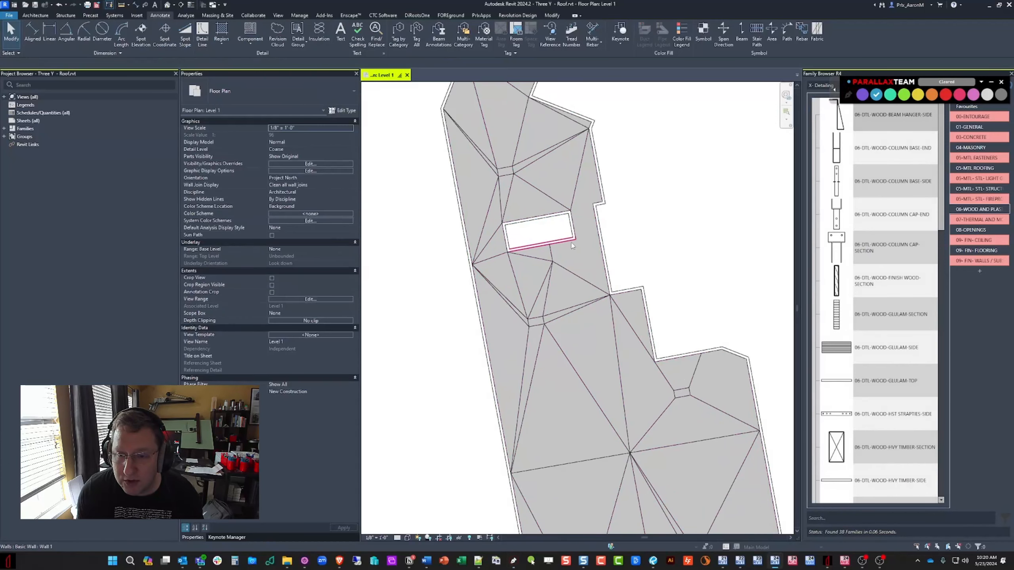
Step: Draw a green markup line across the north wing through the sump south of the rectangular opening, and clear it
scroll(573, 245, up, 2)
scroll(564, 261, down, 2)
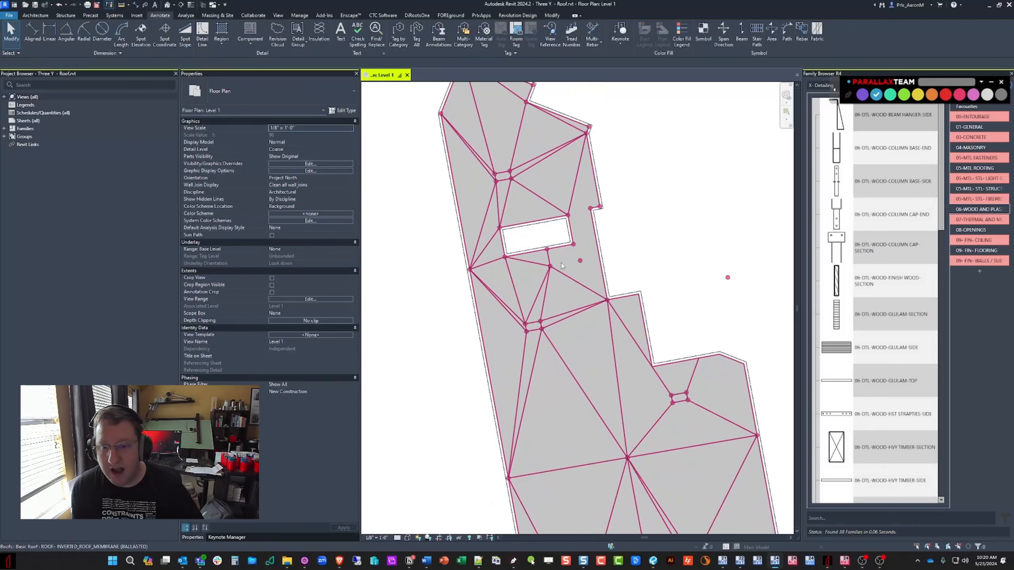
scroll(560, 264, up, 1)
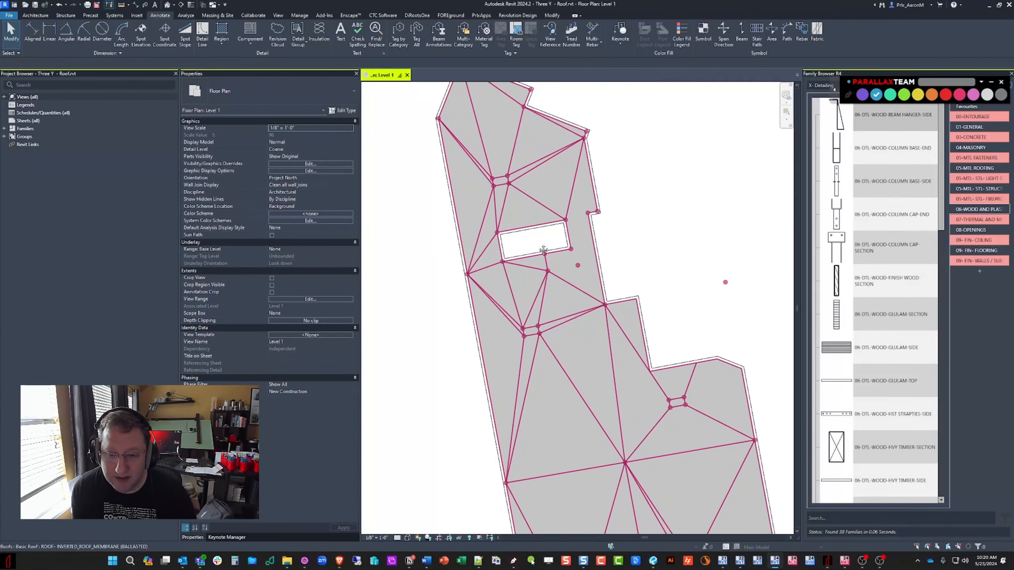
scroll(541, 246, down, 1)
click(904, 95)
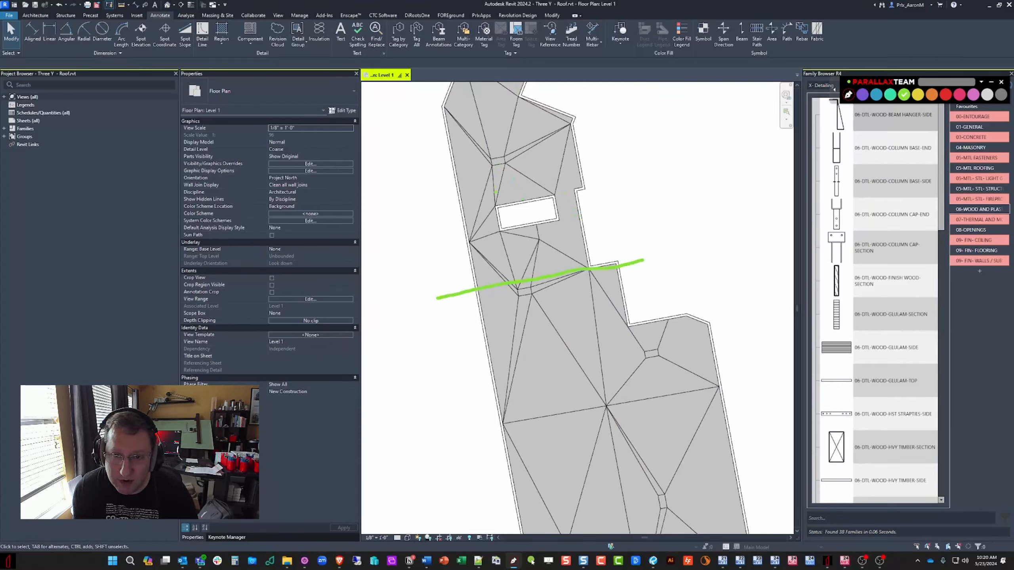
key(Escape)
Step: Move the sump just south of the north wing's east notch slightly west and finish editing the roof's shape
scroll(582, 289, down, 2)
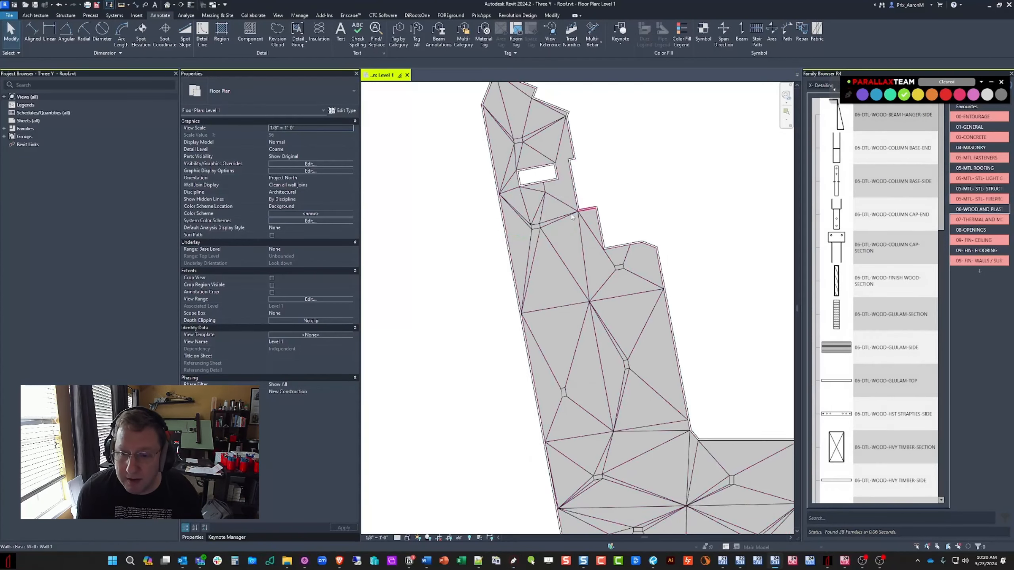
scroll(515, 266, up, 1)
click(517, 312)
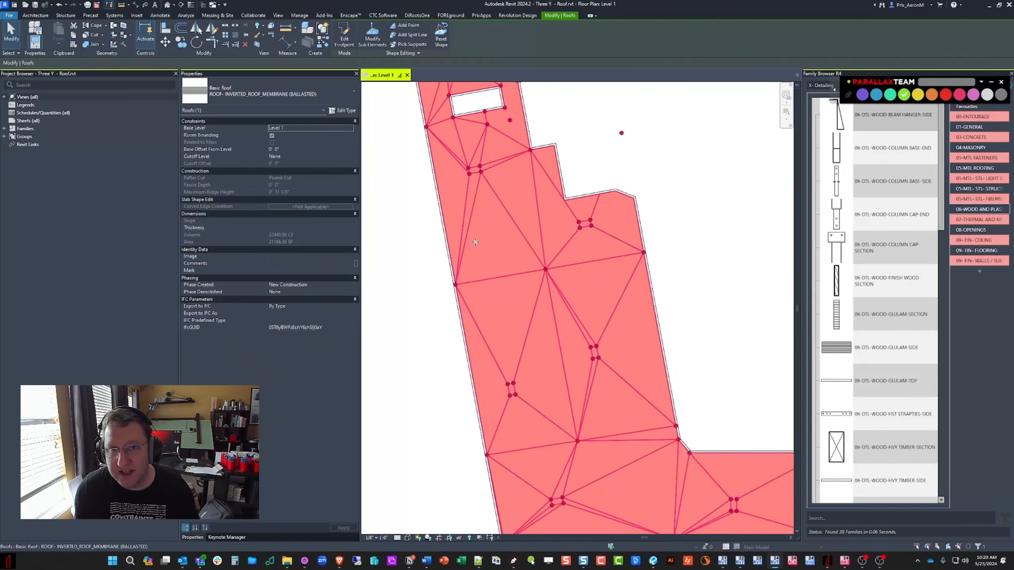
key(m)
key(s)
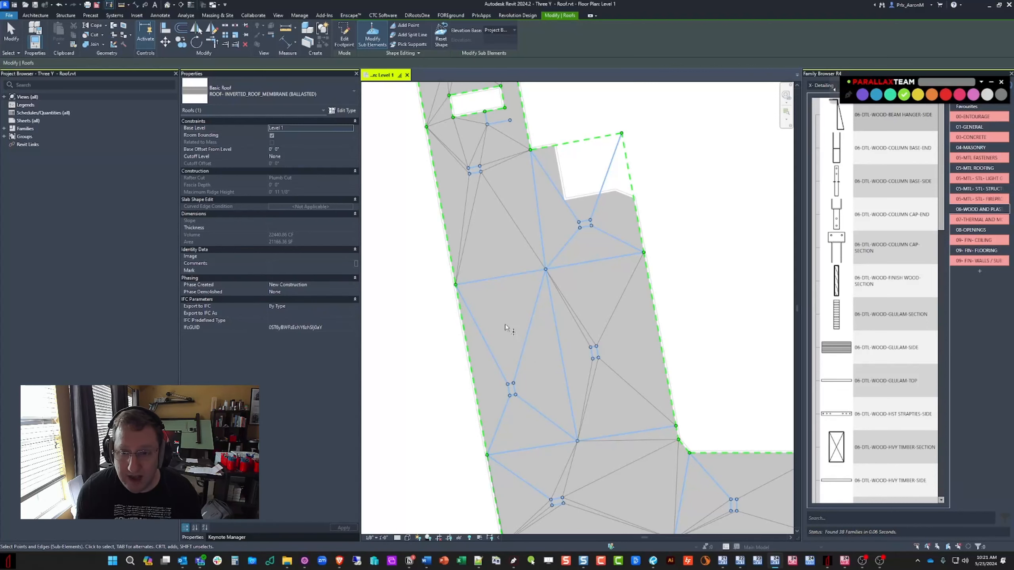
scroll(574, 194, up, 3)
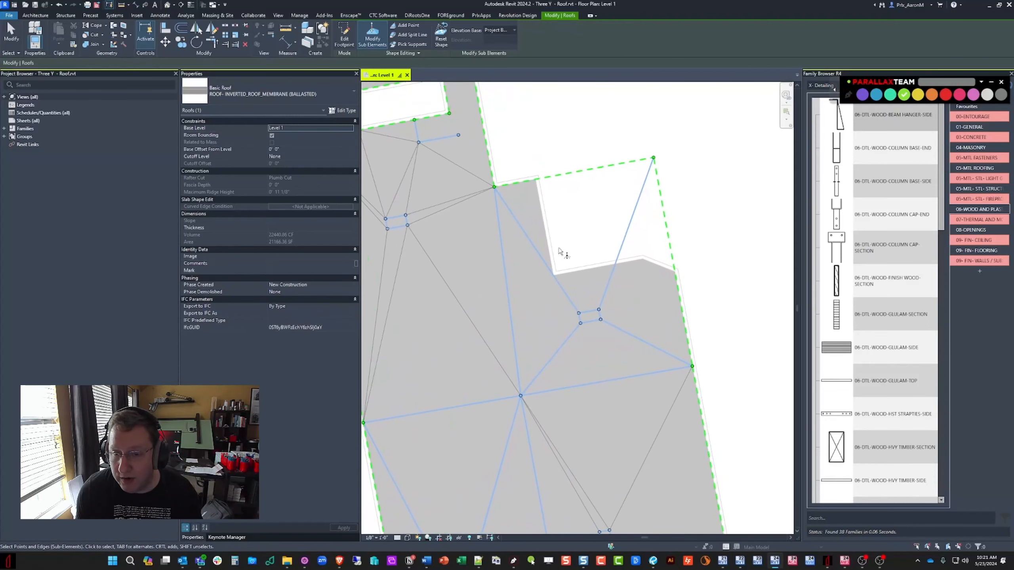
scroll(641, 195, down, 1)
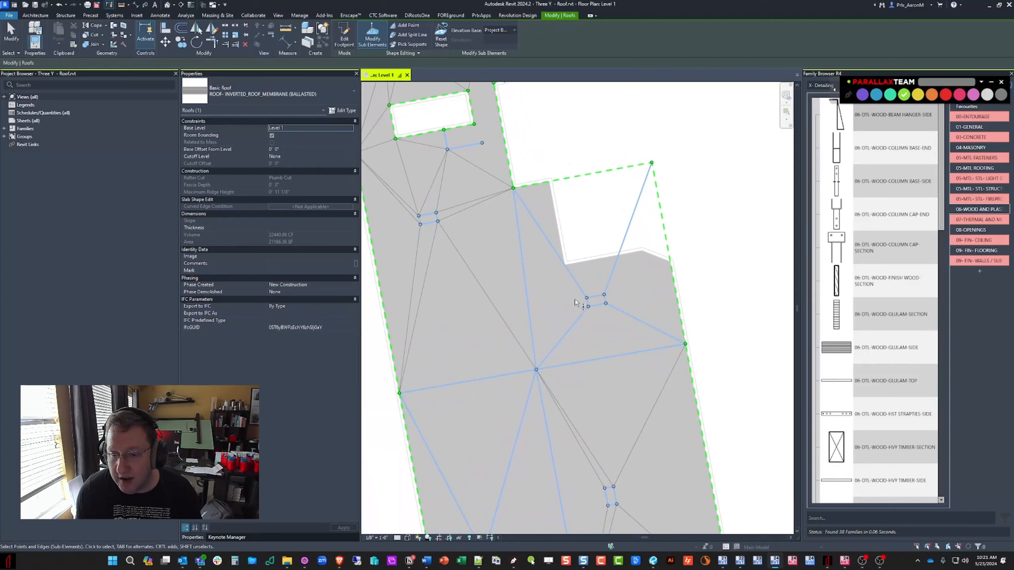
click(597, 301)
mouse_move(593, 295)
mouse_down()
mouse_move(551, 280)
mouse_move(593, 296)
mouse_move(575, 296)
mouse_move(582, 300)
mouse_up()
key(Escape)
key(Escape)
key(Escape)
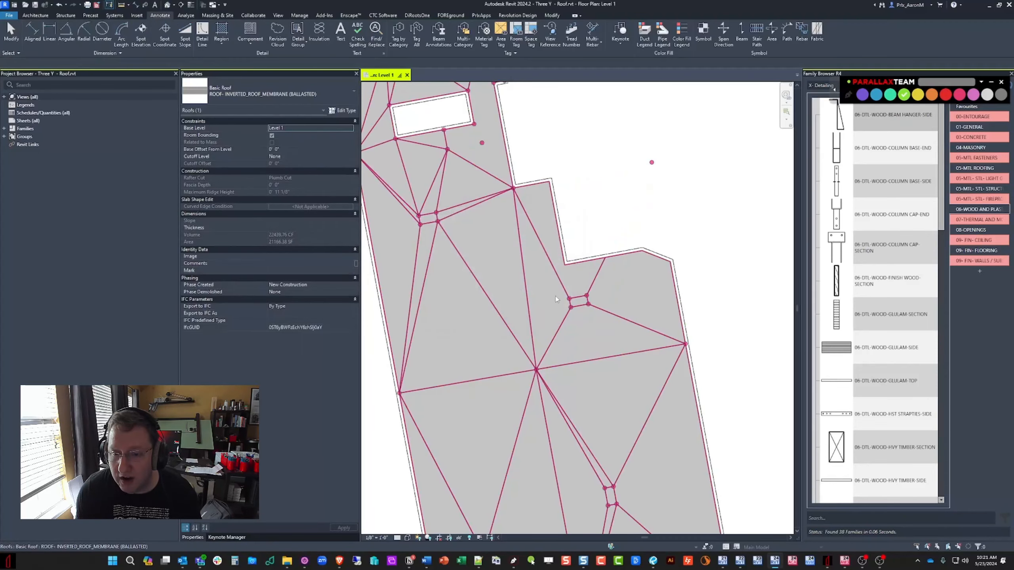
Step: Turn the Roofs category's Interior Edges off and back on in the Level 1 view's visibility overrides
scroll(555, 296, down, 2)
middle_drag(556, 296, 587, 293)
scroll(604, 249, down, 2)
middle_drag(604, 249, 553, 277)
scroll(468, 296, up, 1)
mouse_move(468, 295)
middle_down()
mouse_move(492, 284)
mouse_move(467, 297)
middle_up()
key(v)
key(v)
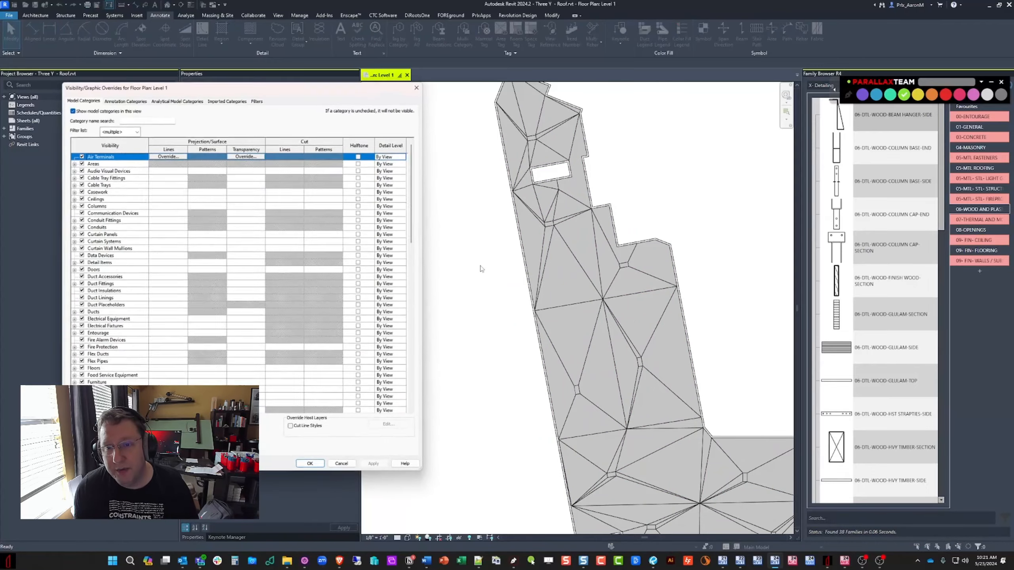
drag(330, 89, 419, 72)
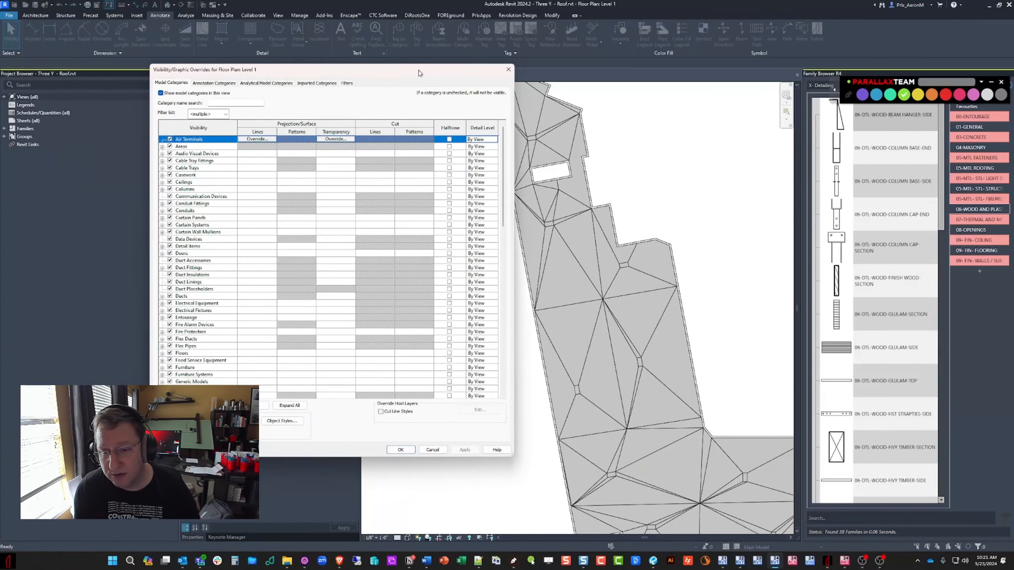
scroll(205, 317, down, 15)
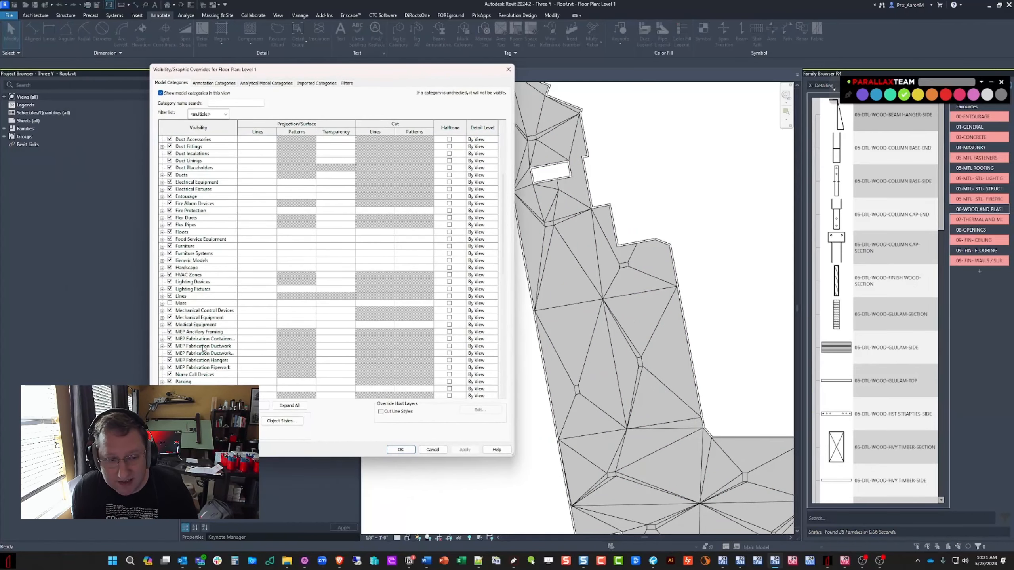
click(163, 296)
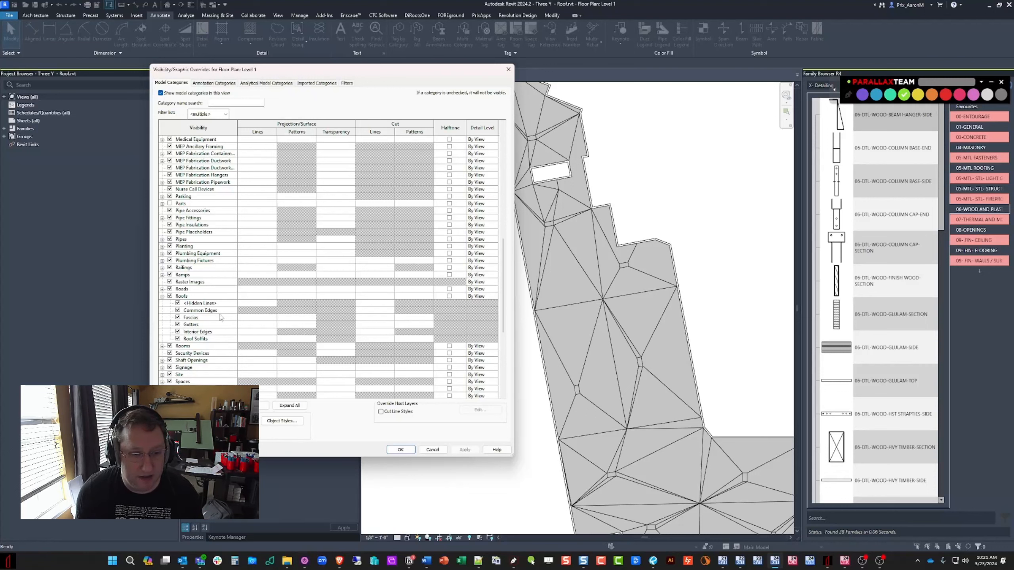
click(178, 331)
click(464, 450)
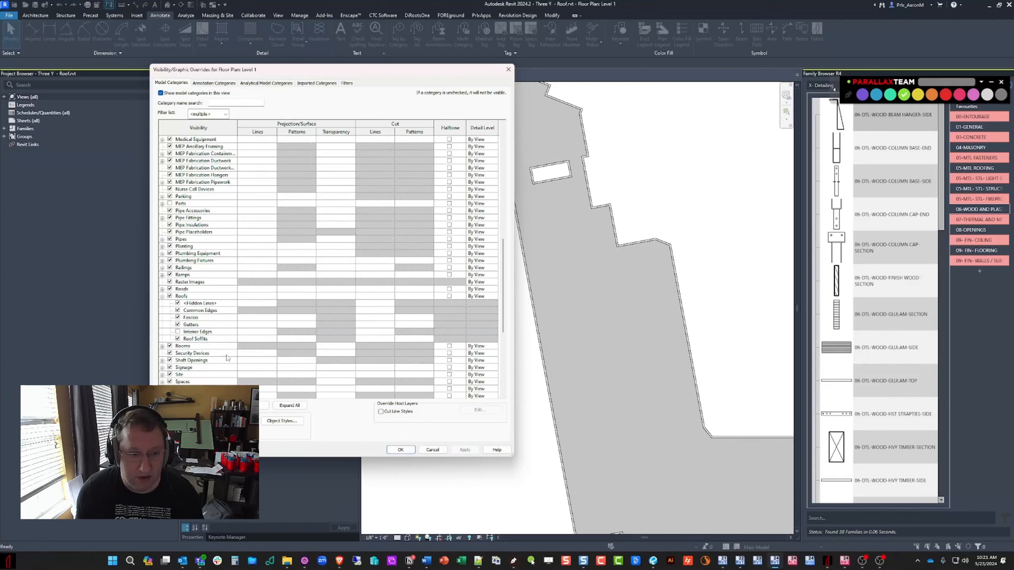
click(178, 331)
click(464, 450)
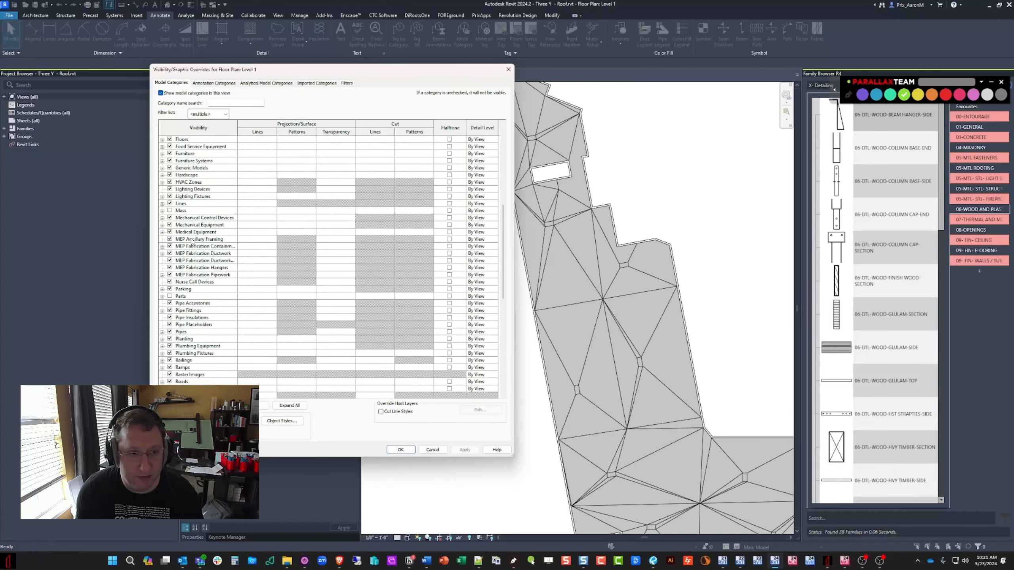
Step: Inspect the Folding Lines and Split Lines subcategories of Floors and close the visibility overrides
double_click(191, 354)
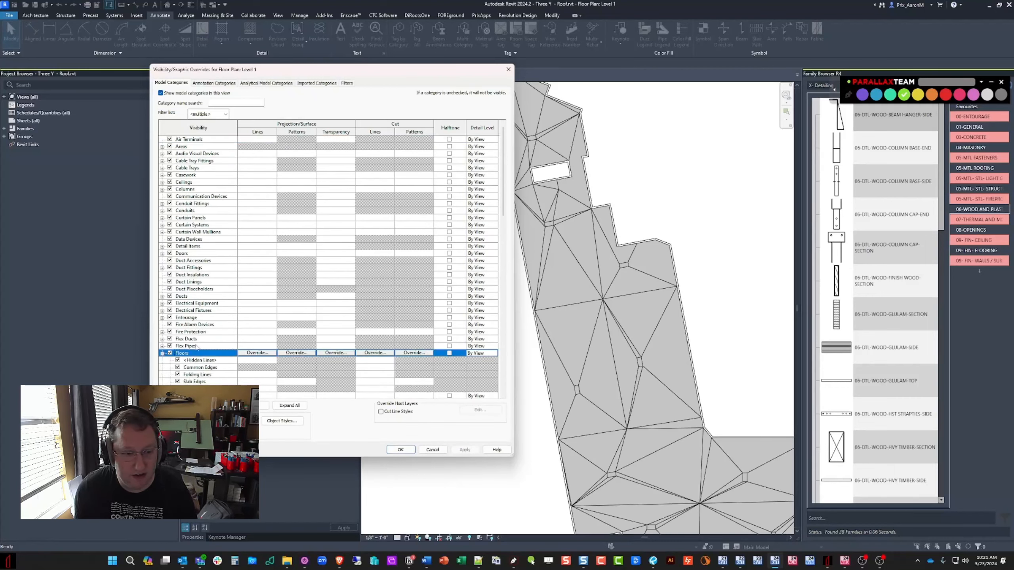
scroll(203, 337, down, 1)
click(211, 346)
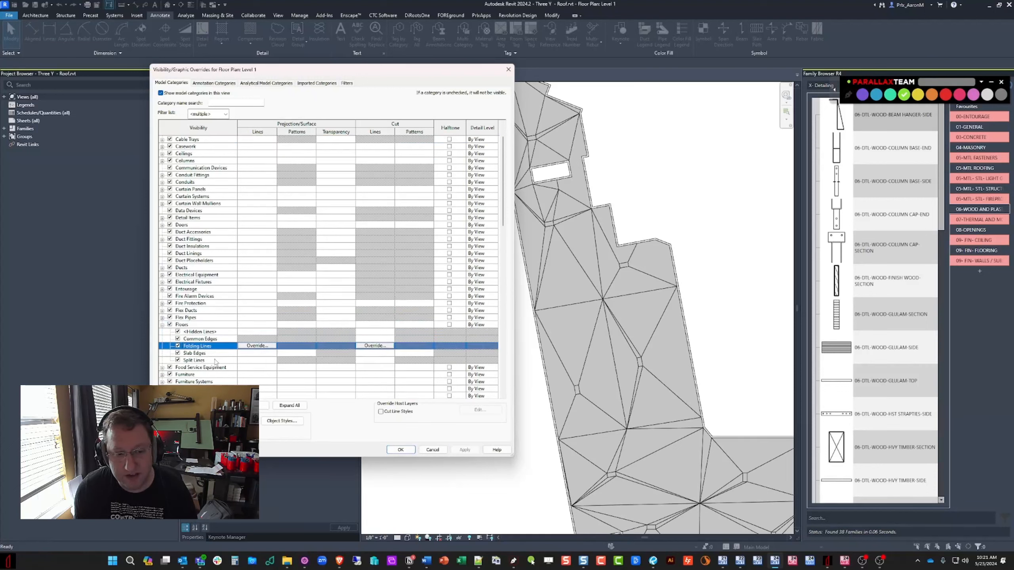
click(215, 360)
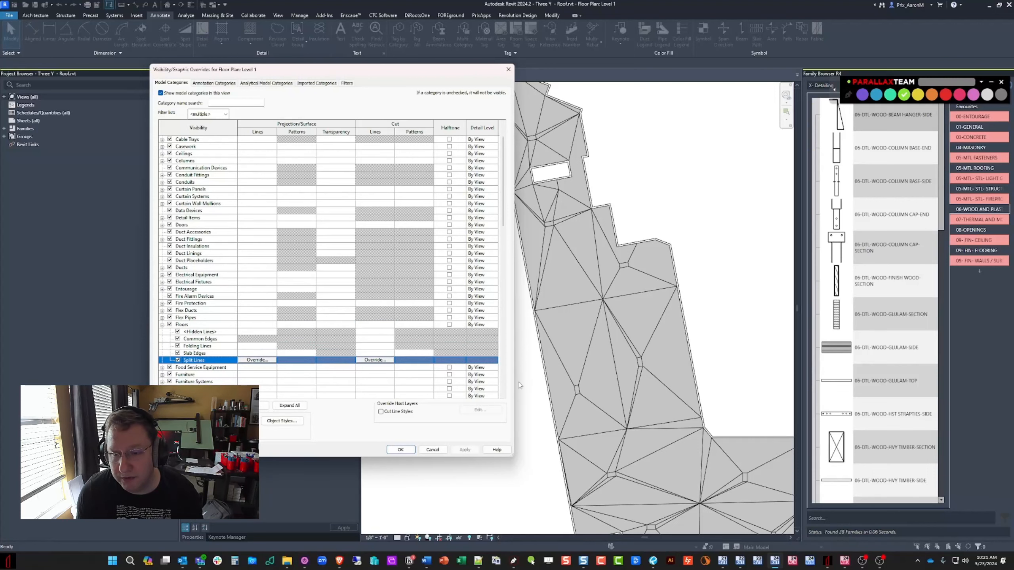
click(400, 450)
Step: Examine the roof's sumps and slope lines along the north wing and across the whole footprint
scroll(496, 385, up, 5)
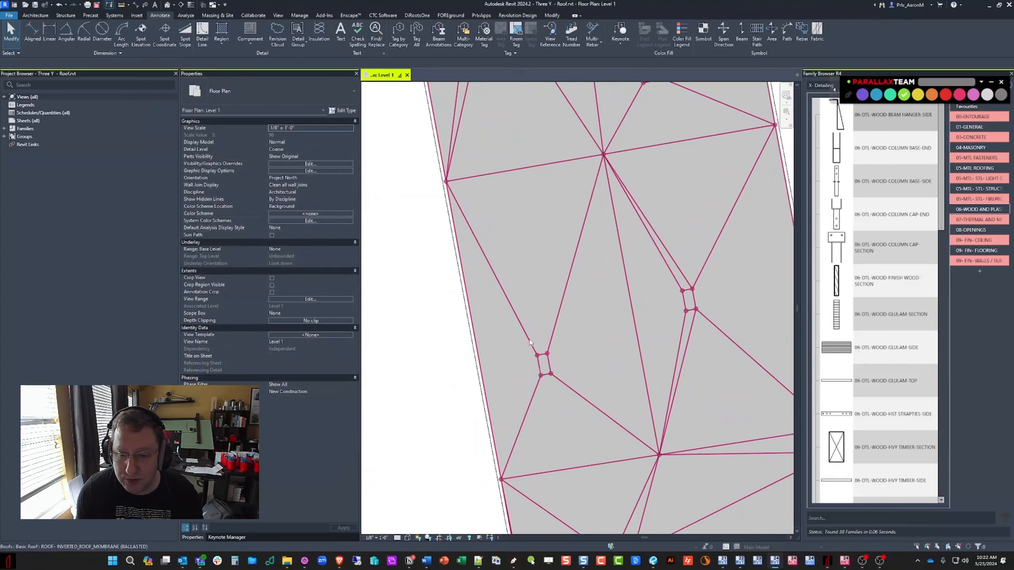
click(459, 303)
scroll(459, 303, down, 3)
key(Escape)
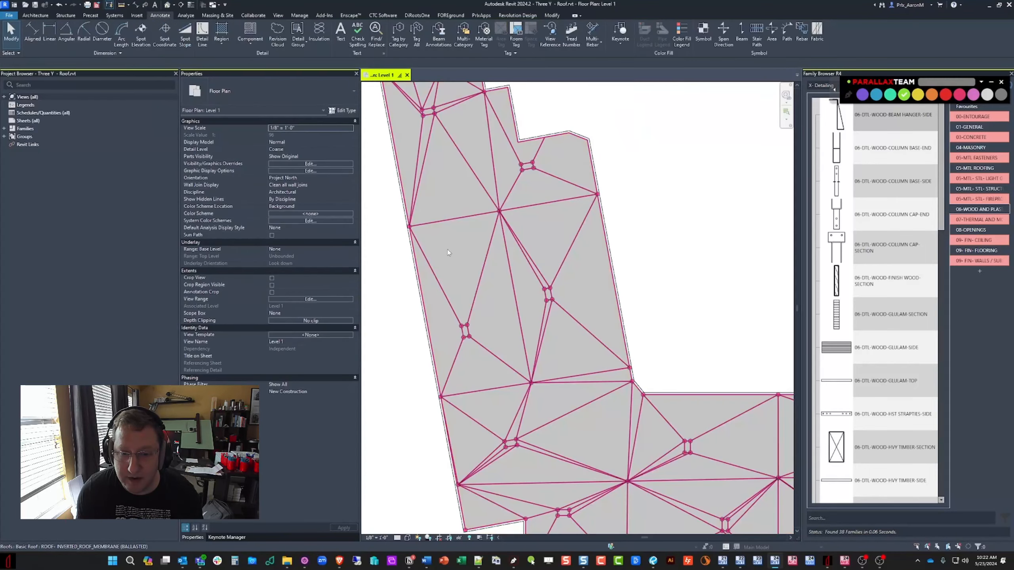
scroll(506, 197, down, 4)
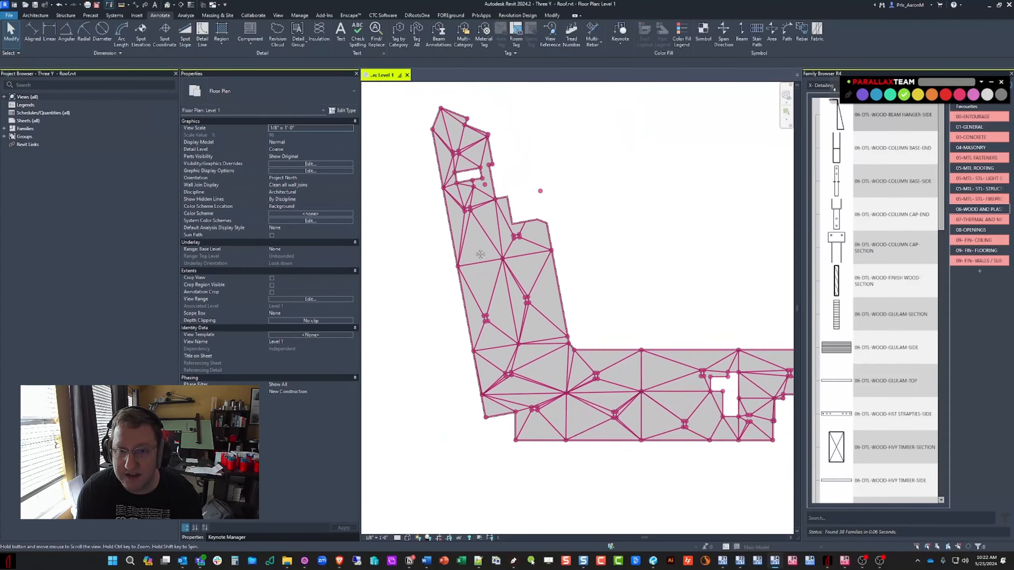
middle_drag(563, 252, 545, 258)
scroll(543, 243, up, 5)
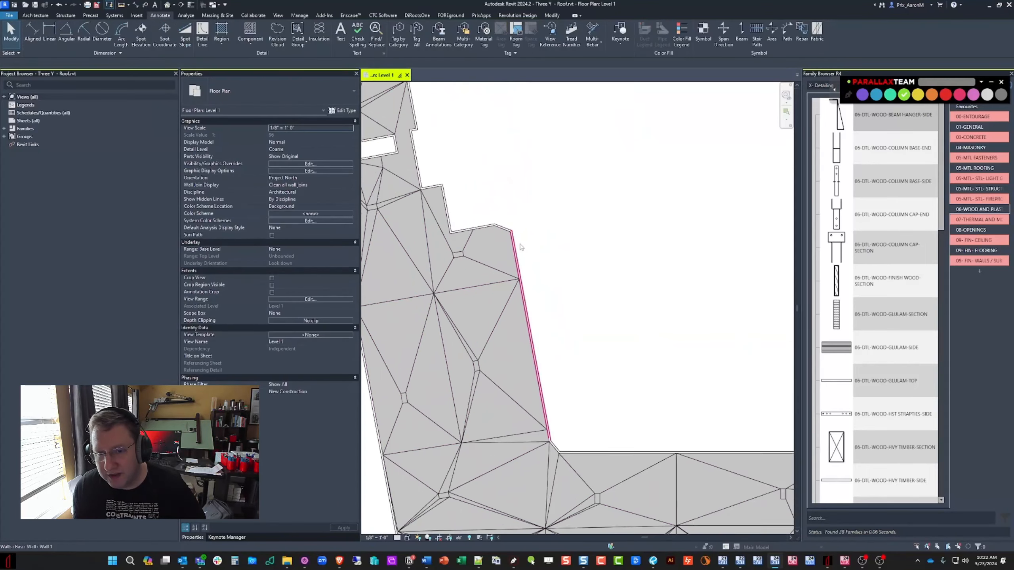
middle_drag(437, 239, 557, 282)
scroll(556, 282, down, 2)
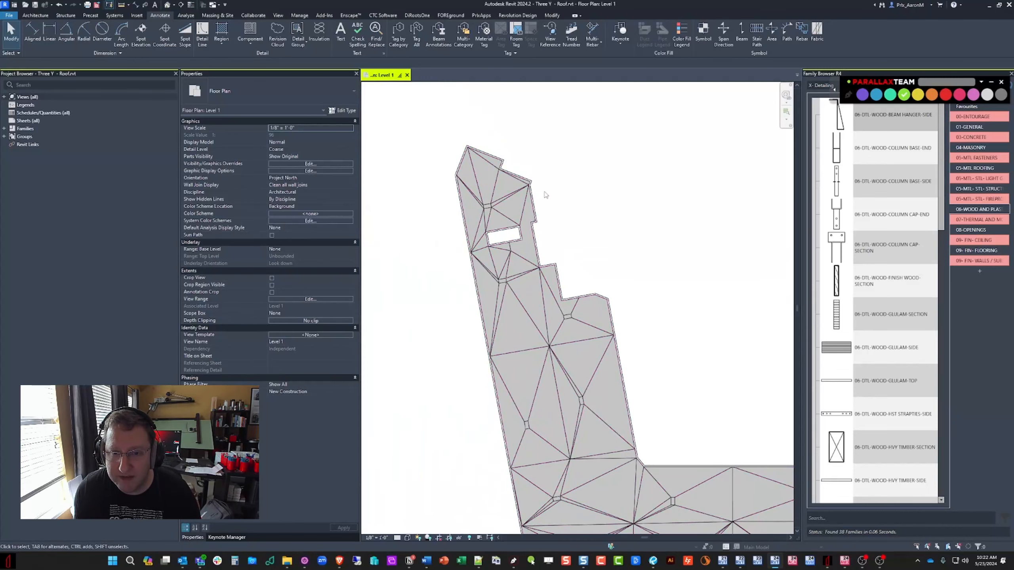
scroll(547, 255, down, 1)
middle_drag(594, 344, 488, 270)
scroll(497, 275, down, 1)
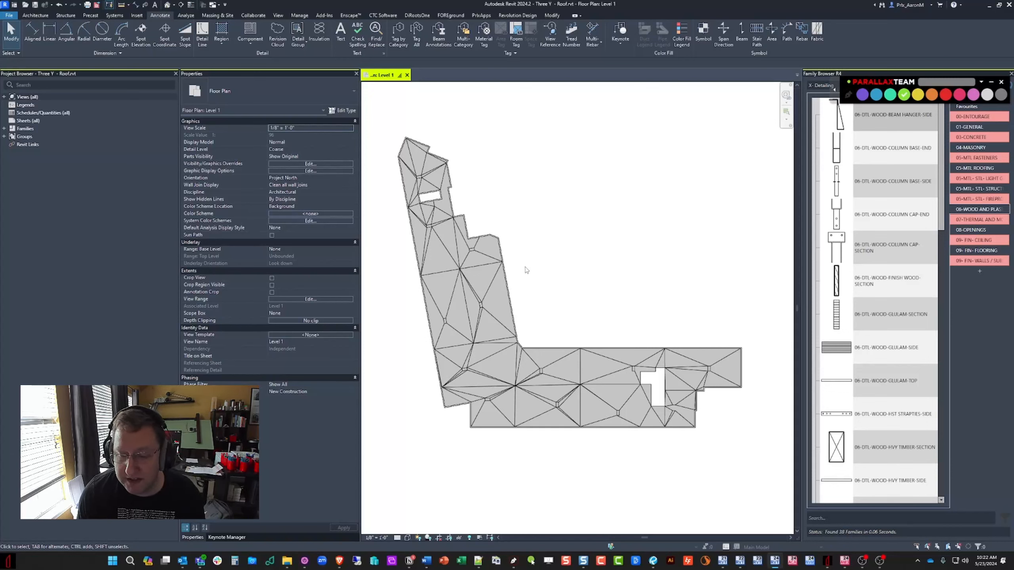
Step: Examine the shape points and slope lines around the north wing's rectangular opening
scroll(427, 207, up, 4)
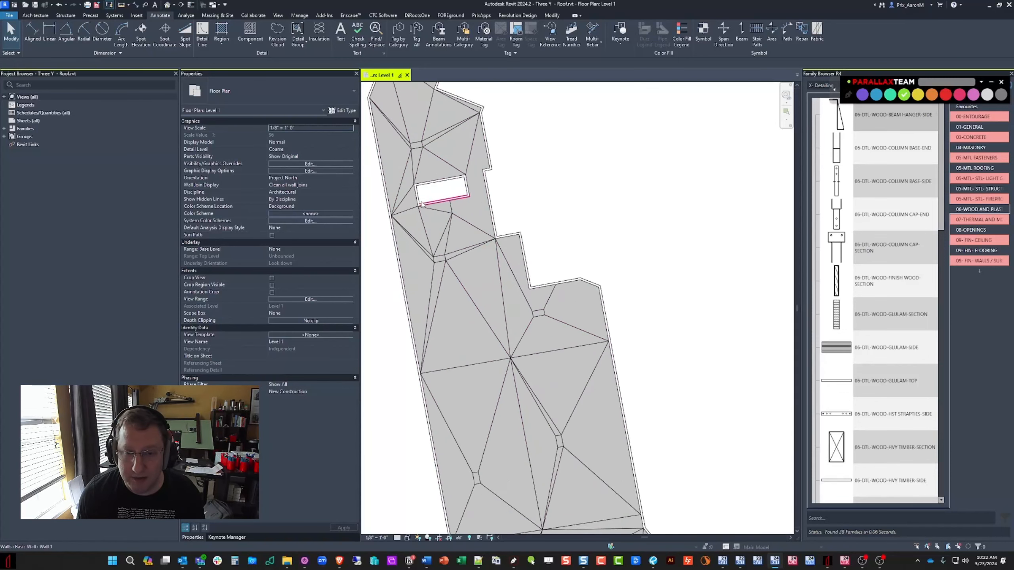
middle_drag(427, 208, 482, 259)
scroll(477, 233, up, 3)
click(478, 198)
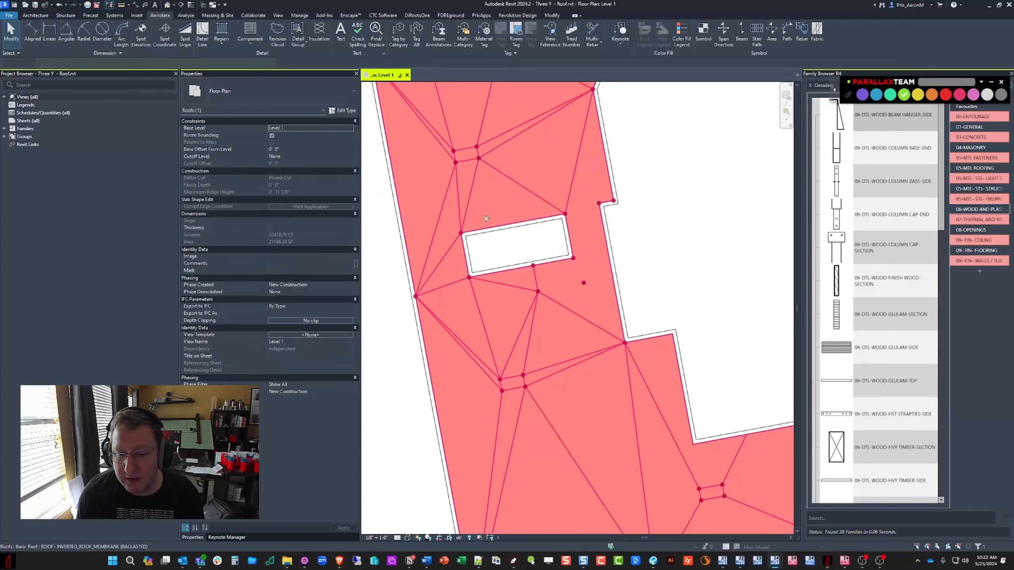
scroll(491, 235, down, 2)
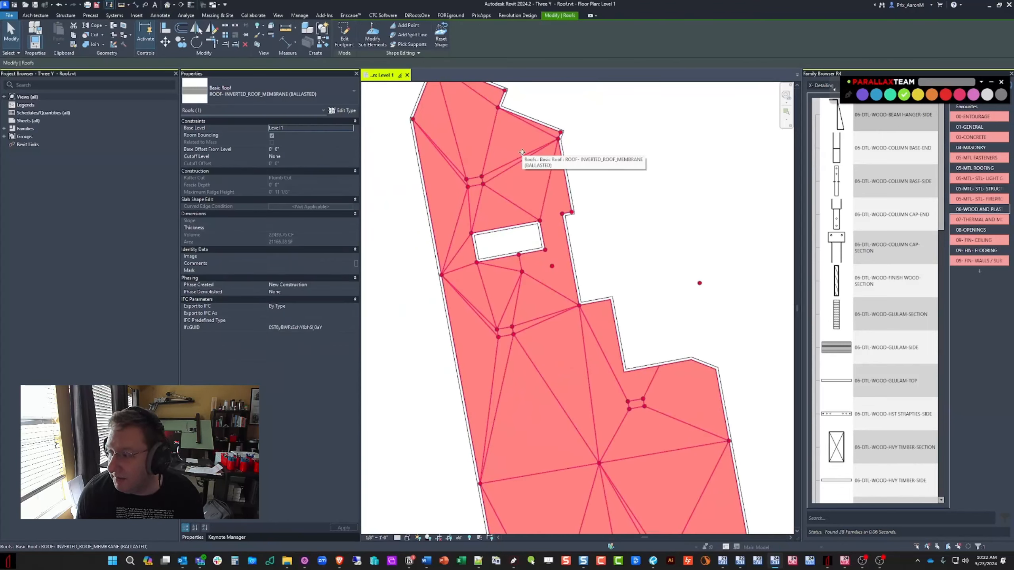
scroll(514, 247, up, 2)
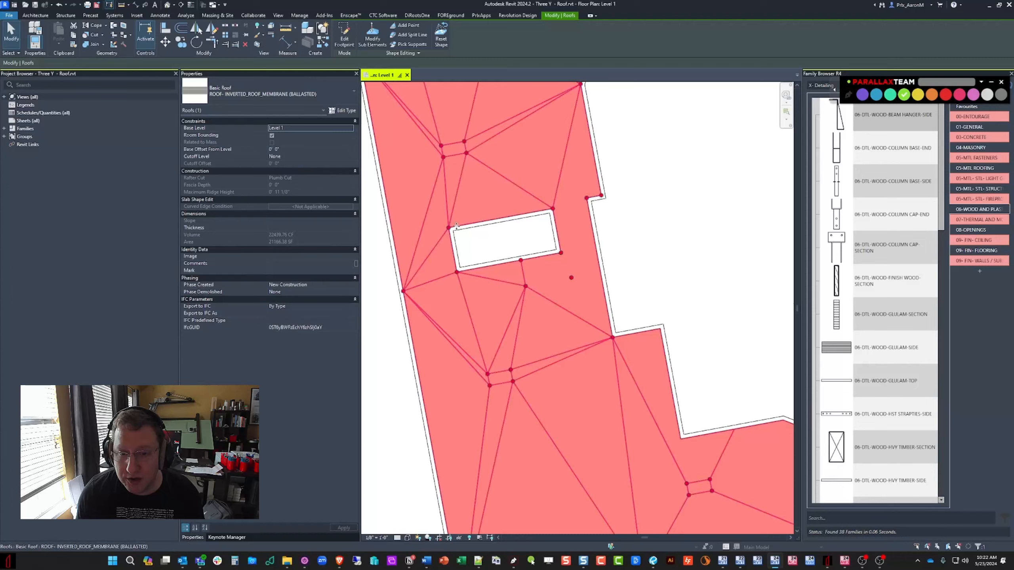
middle_drag(487, 263, 494, 269)
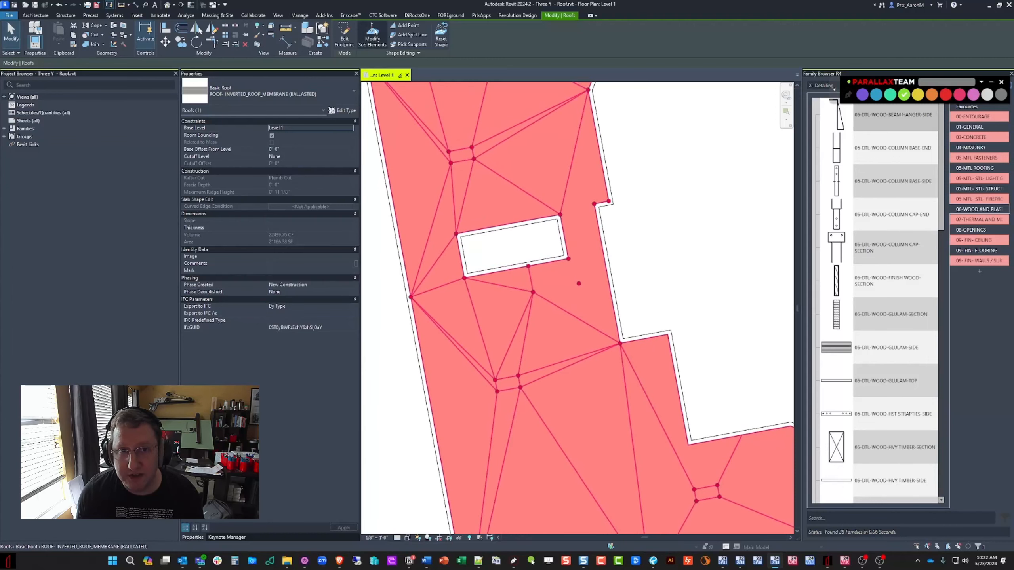
scroll(546, 134, down, 2)
key(Escape)
middle_drag(546, 247, 543, 262)
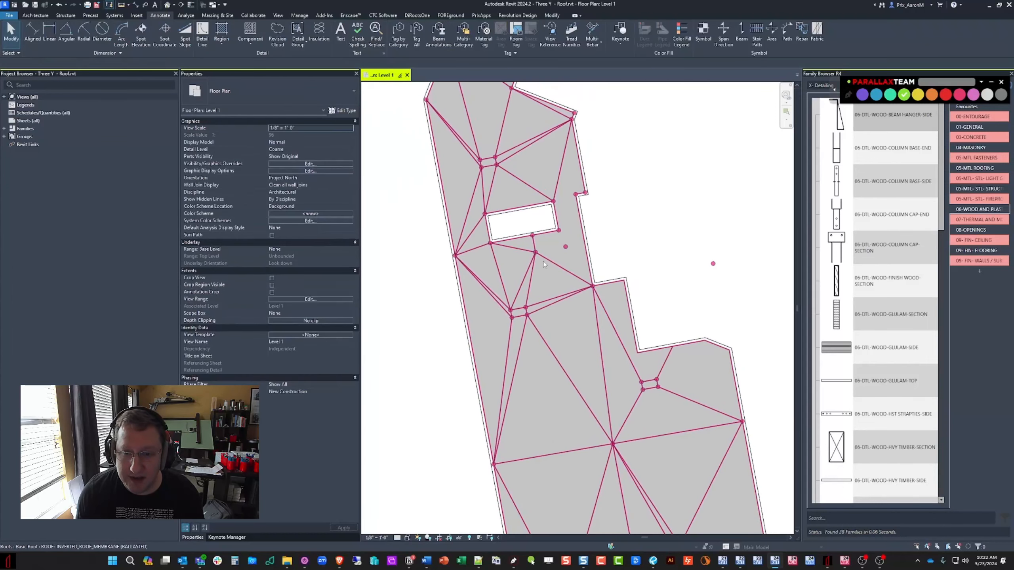
middle_drag(508, 204, 523, 220)
Step: Delete the rectangular opening's boundary from the north wing in the roof footprint and finish the sketch
click(520, 198)
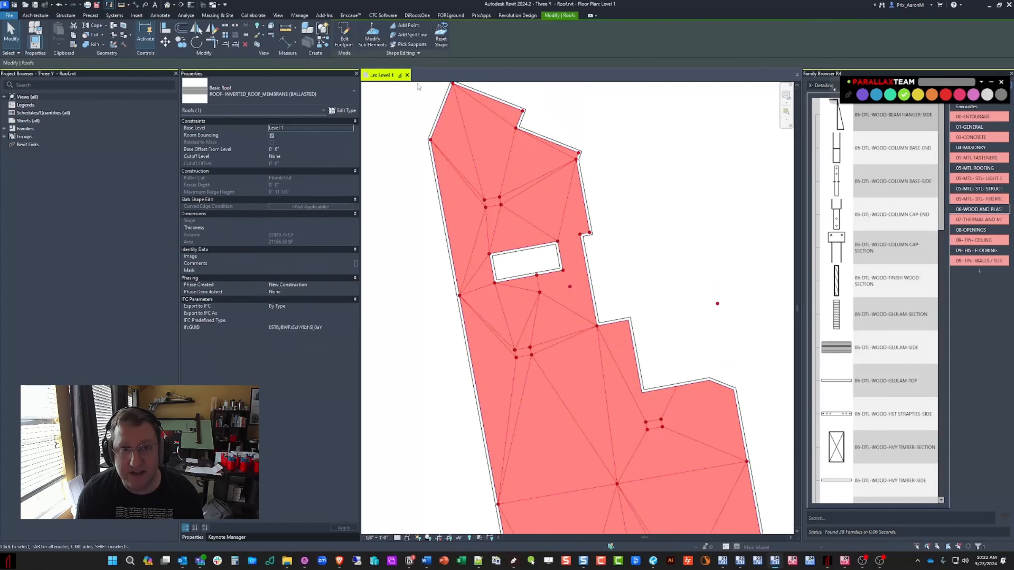
click(344, 38)
mouse_move(470, 220)
mouse_down()
mouse_move(574, 290)
mouse_move(582, 308)
mouse_up()
key(Delete)
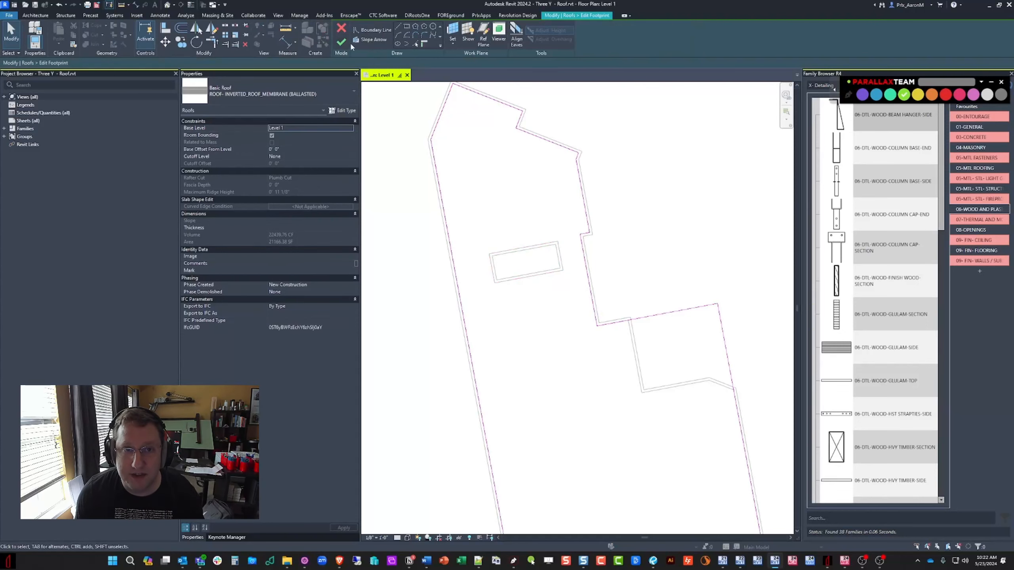
click(342, 42)
Step: Add a split line across the north wing through the rectangular opening, running perpendicular from its east edge to its west edge
click(566, 280)
scroll(566, 282, down, 2)
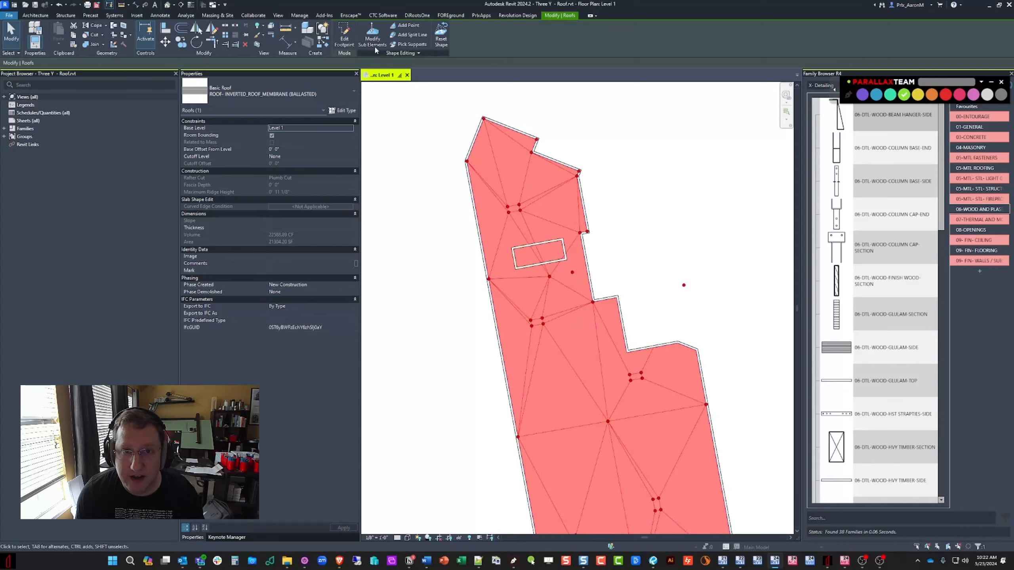
click(372, 38)
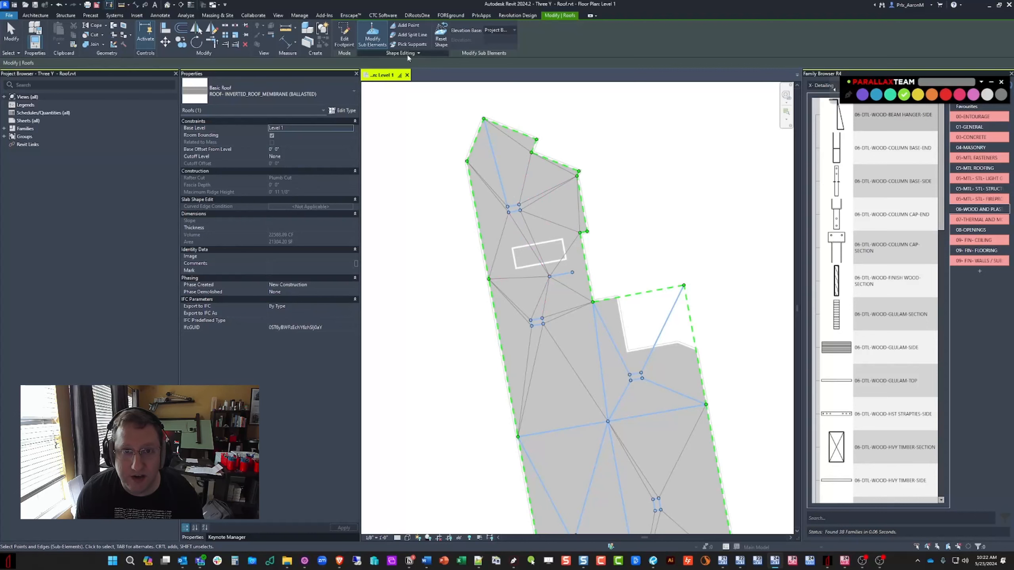
click(411, 36)
scroll(582, 241, up, 1)
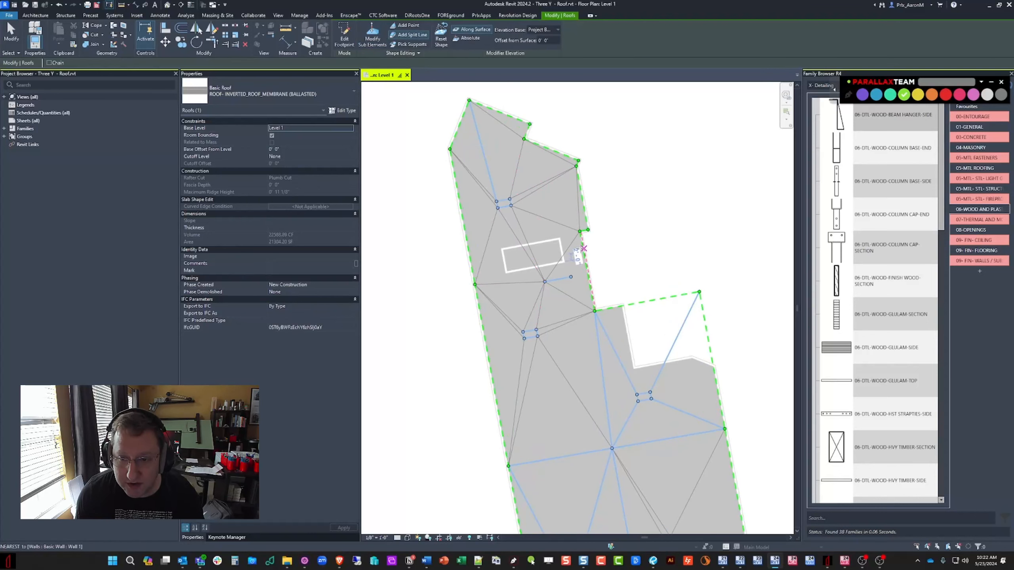
click(581, 243)
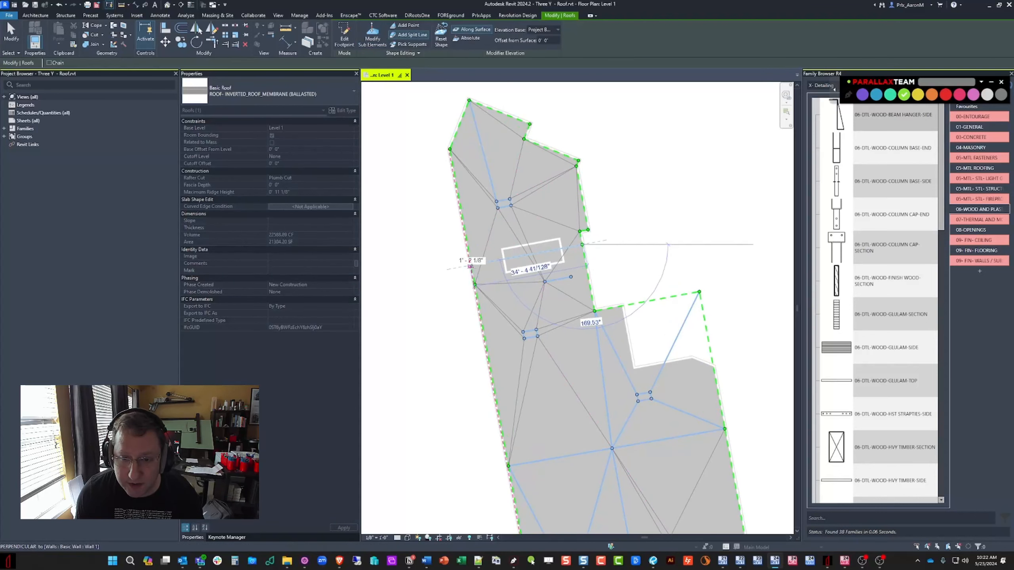
scroll(470, 269, up, 2)
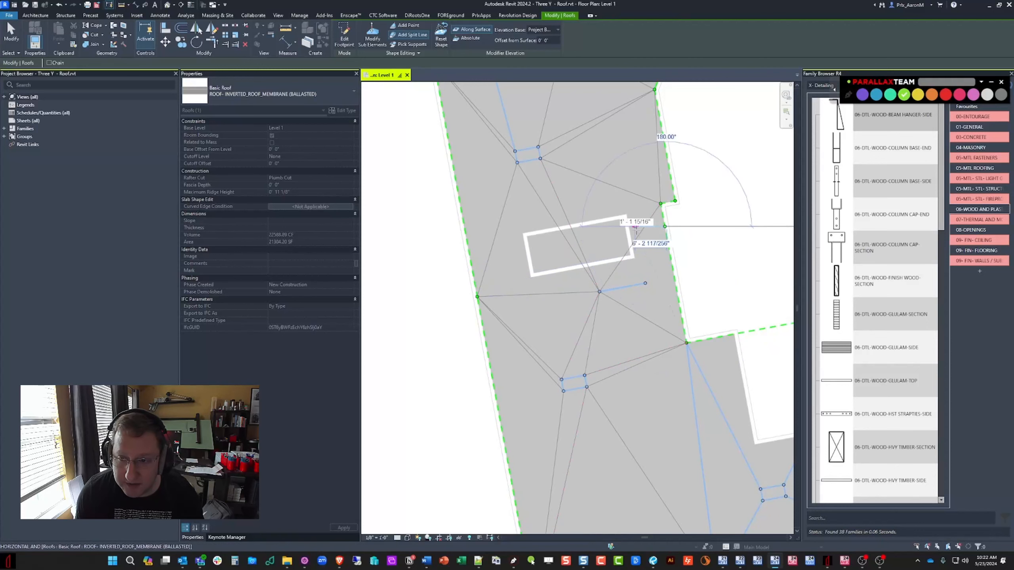
click(470, 264)
key(Escape)
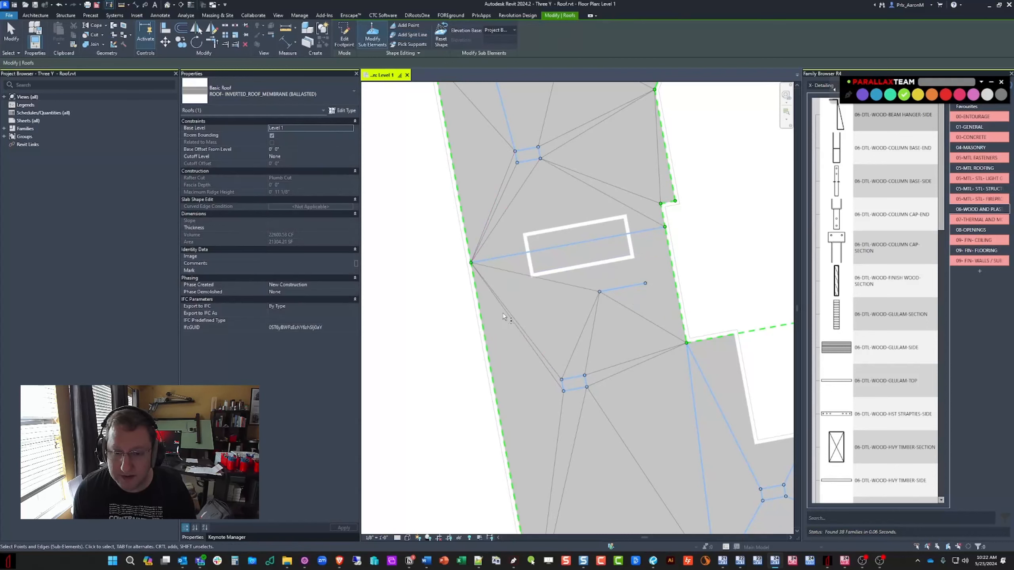
Step: Delete the stray points just south of the rectangular opening and the split line from the north corner to the upper sump
middle_drag(566, 289, 515, 283)
drag(536, 267, 604, 306)
key(Delete)
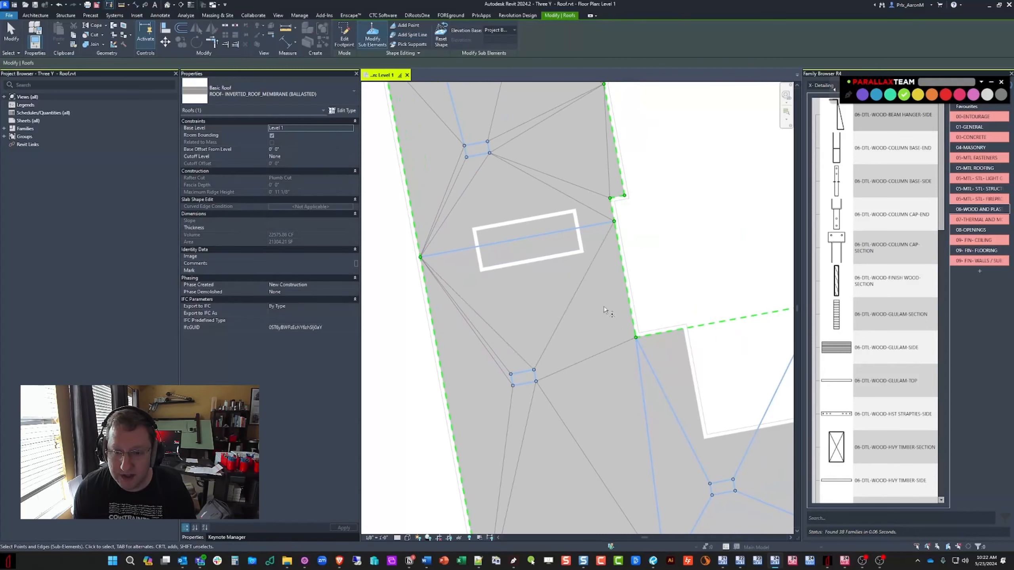
scroll(584, 303, down, 1)
middle_drag(567, 301, 612, 407)
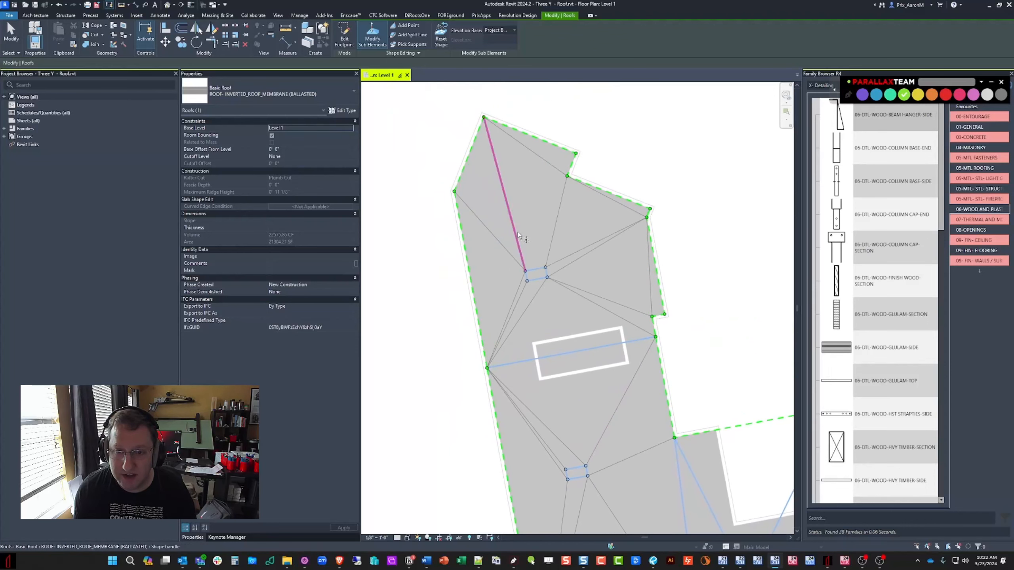
scroll(512, 267, down, 1)
middle_drag(554, 347, 531, 218)
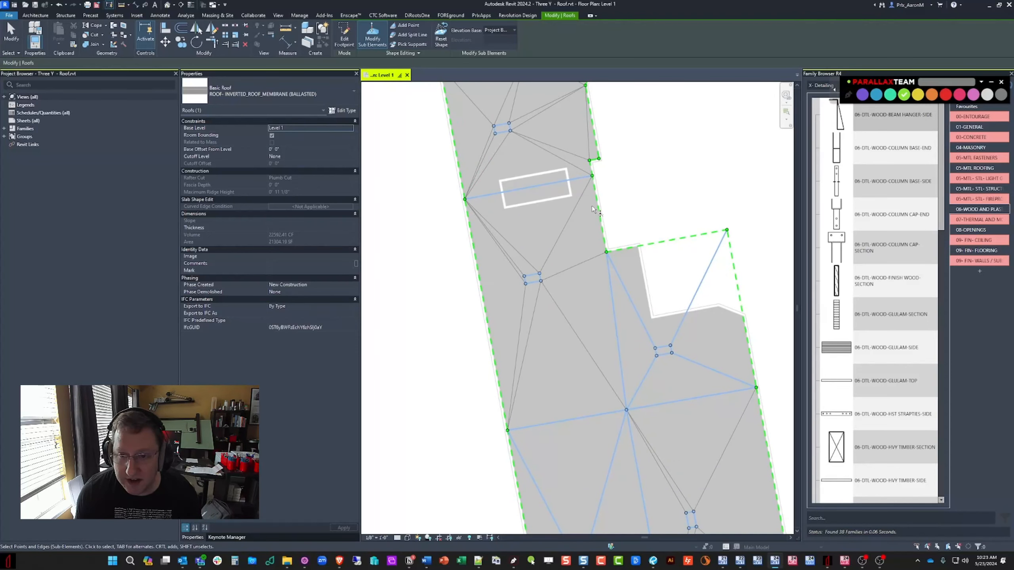
Step: Set the shape points of the north wing's tip, both its sumps and the crossing split line to an elevation of 1' 2 1/8"
middle_drag(595, 210, 561, 286)
click(535, 262)
scroll(556, 257, down, 1)
ctrl+drag(446, 96, 636, 286)
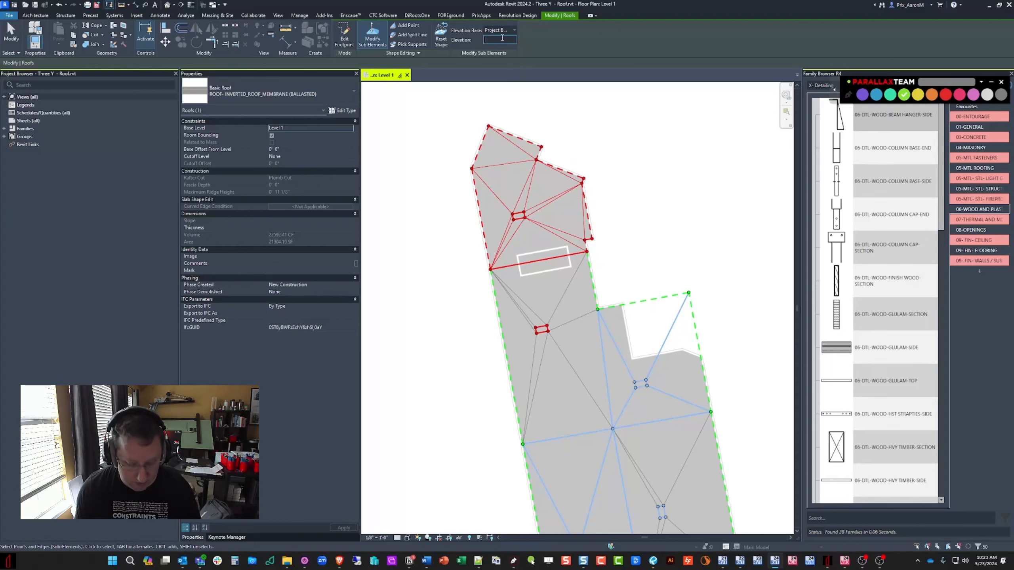
key(Return)
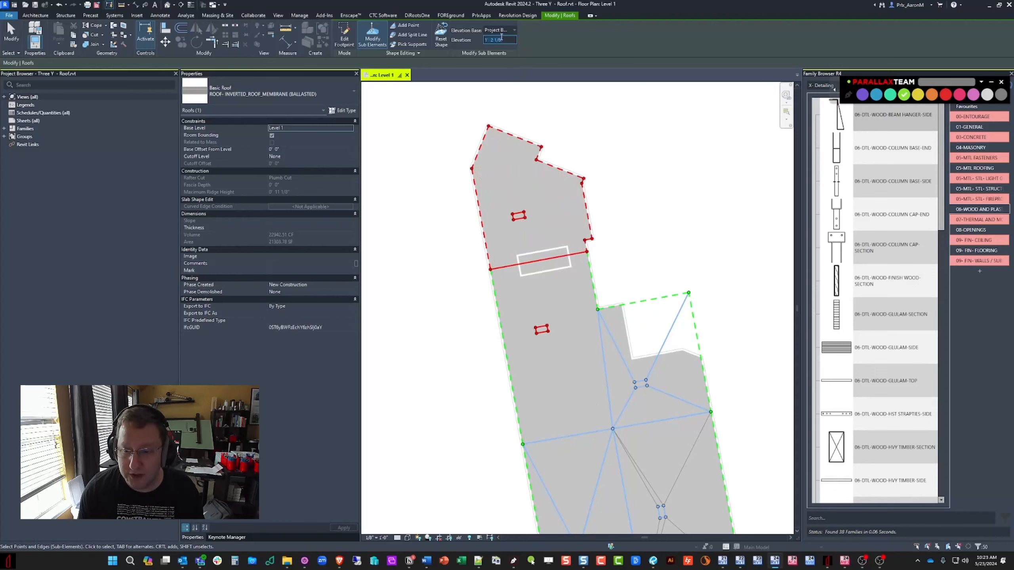
middle_drag(597, 218, 596, 209)
middle_drag(560, 300, 586, 262)
scroll(577, 301, up, 2)
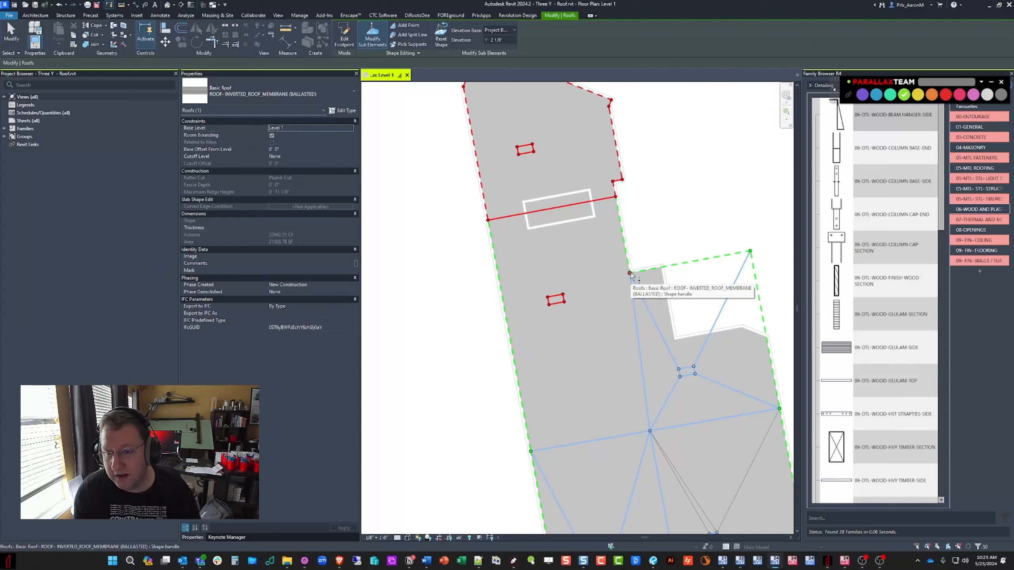
middle_drag(643, 249, 578, 252)
key(Escape)
key(Escape)
Step: Add four split lines linking the north wing's lower sump to both ends of the crossing line, the central point and the west edge point
key(Tab)
click(602, 259)
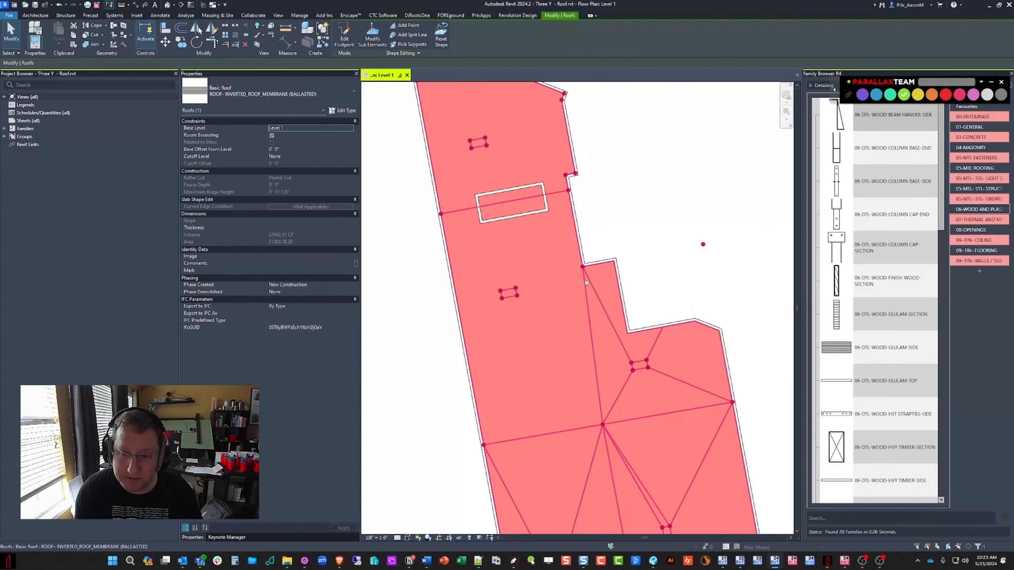
middle_drag(590, 284, 594, 267)
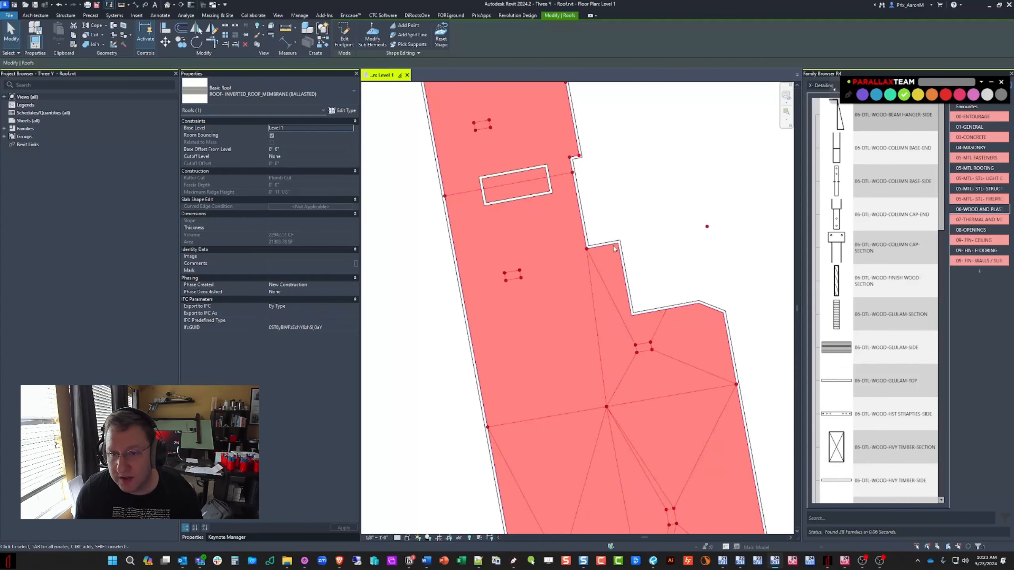
scroll(575, 252, down, 1)
click(372, 36)
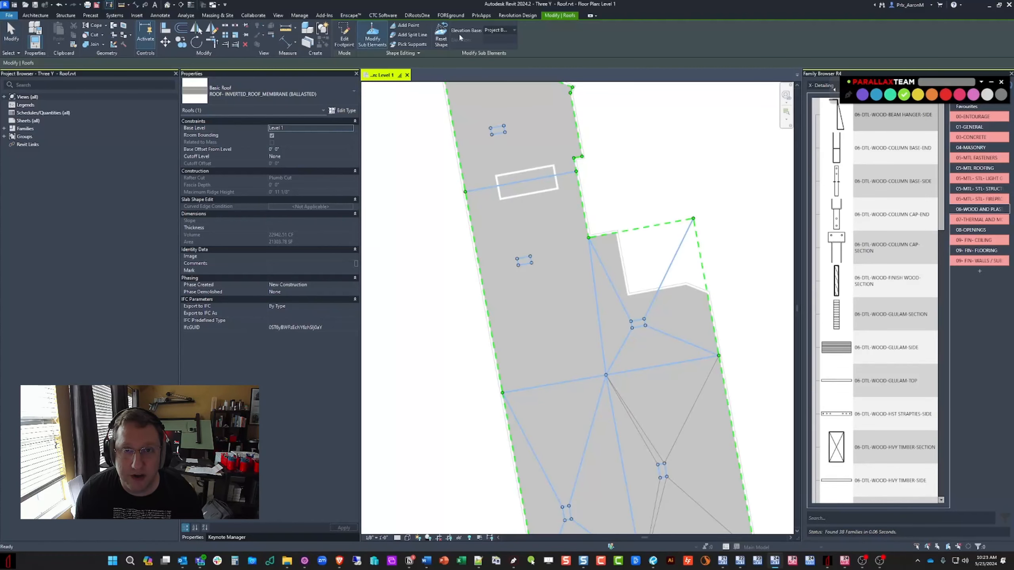
click(408, 34)
click(576, 172)
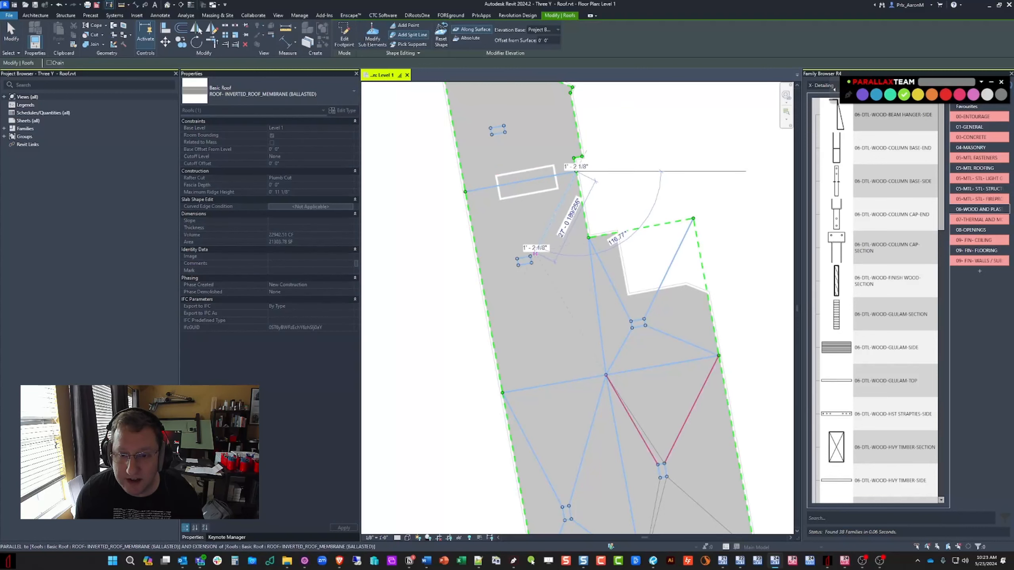
click(518, 259)
click(518, 259)
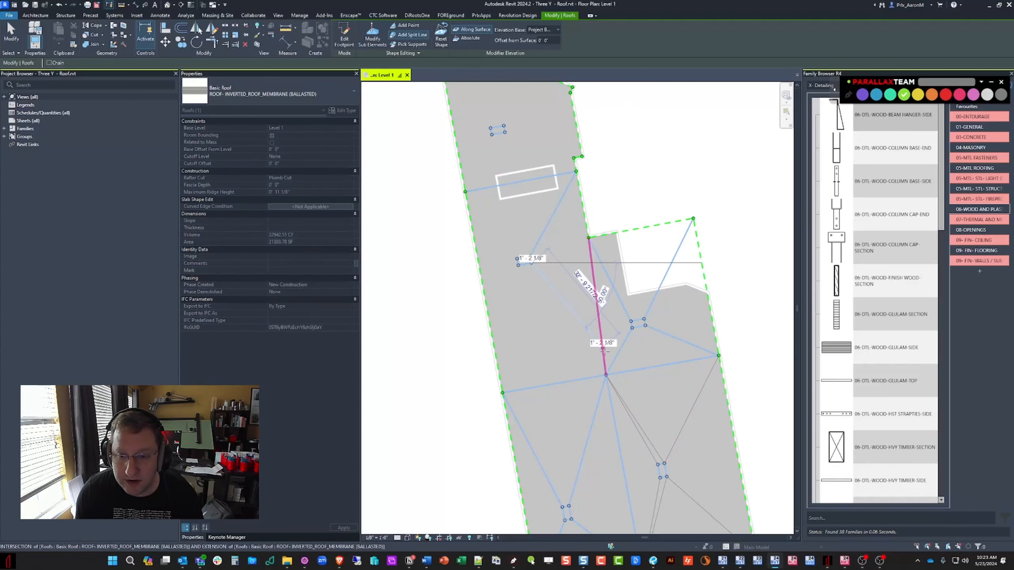
click(606, 375)
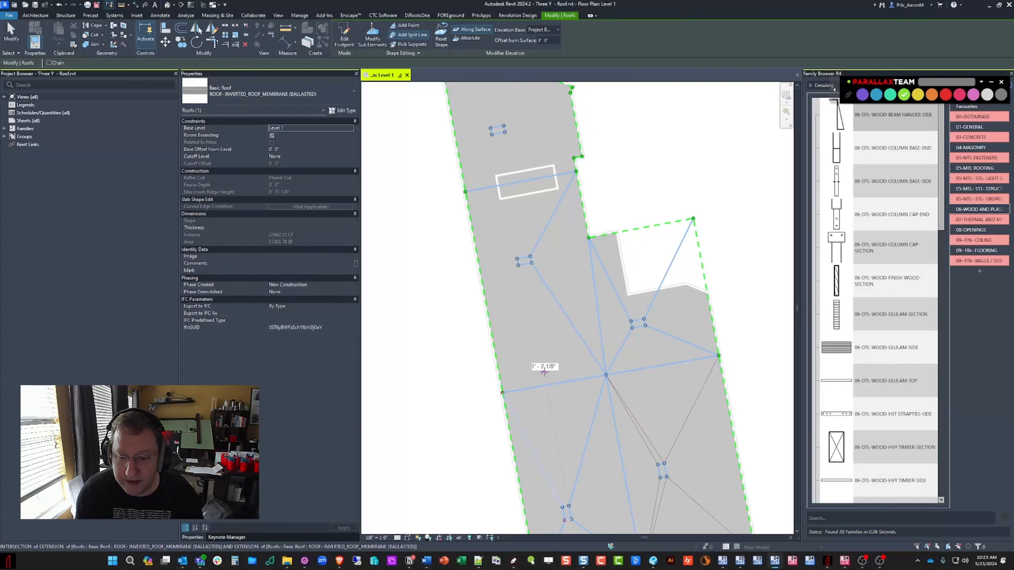
click(503, 393)
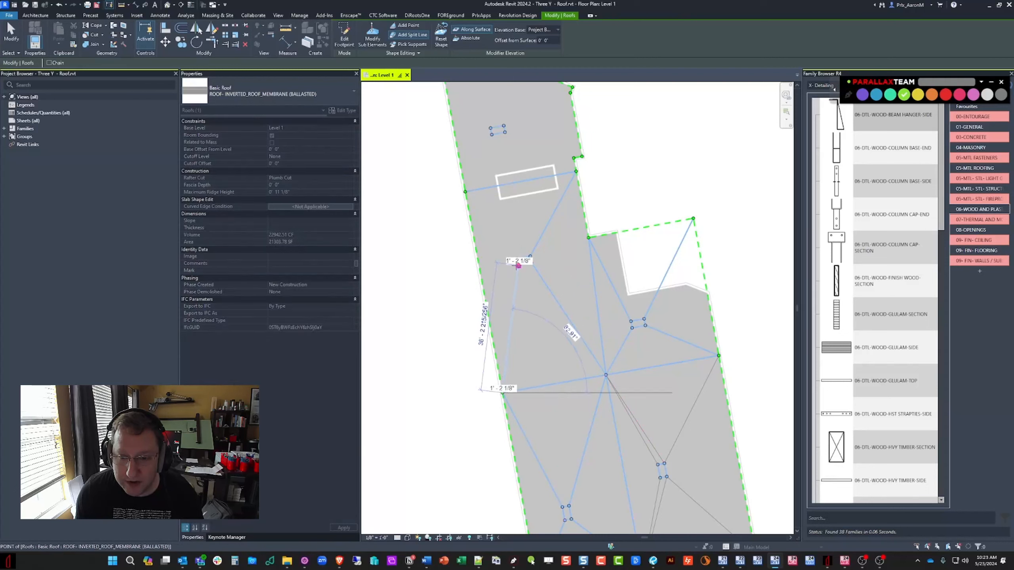
click(517, 260)
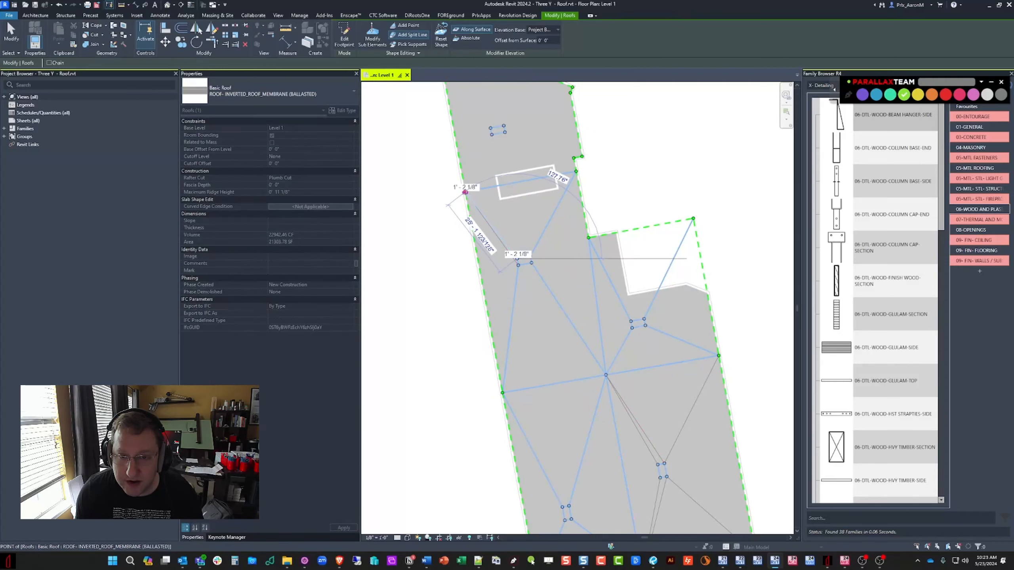
click(465, 192)
key(Escape)
middle_drag(596, 231, 603, 242)
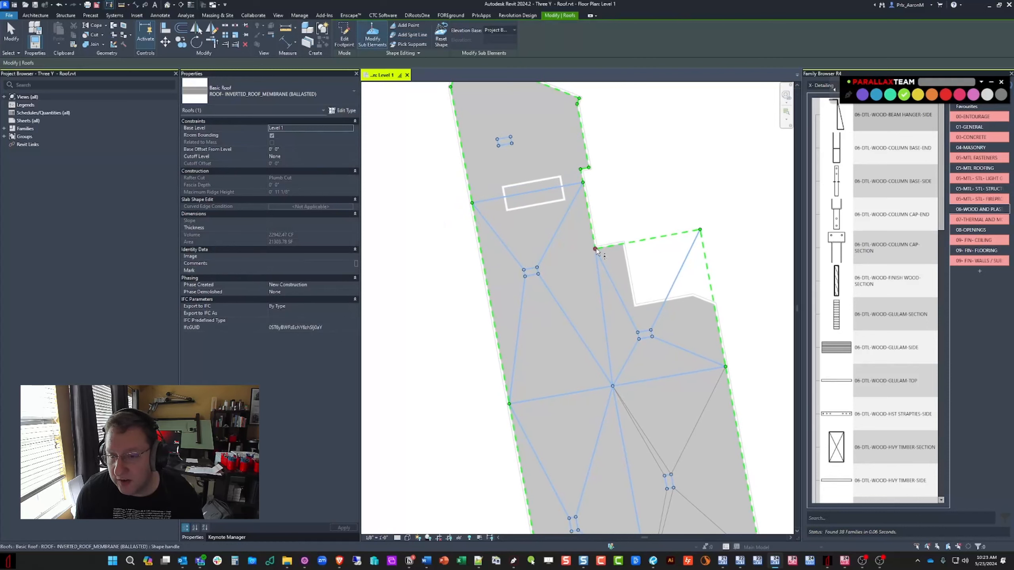
scroll(594, 253, up, 1)
middle_drag(590, 261, 558, 275)
key(Escape)
click(564, 256)
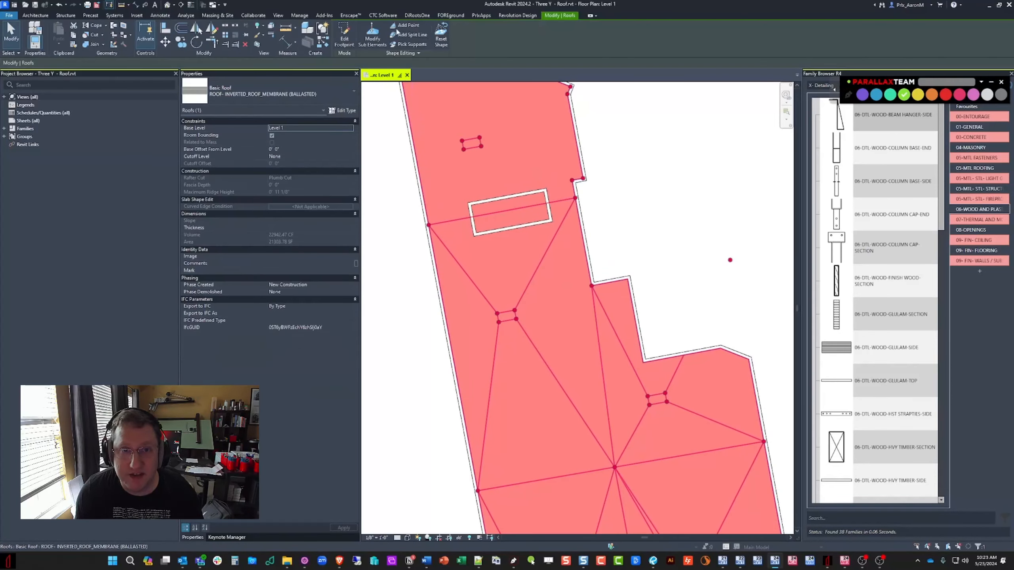
click(344, 36)
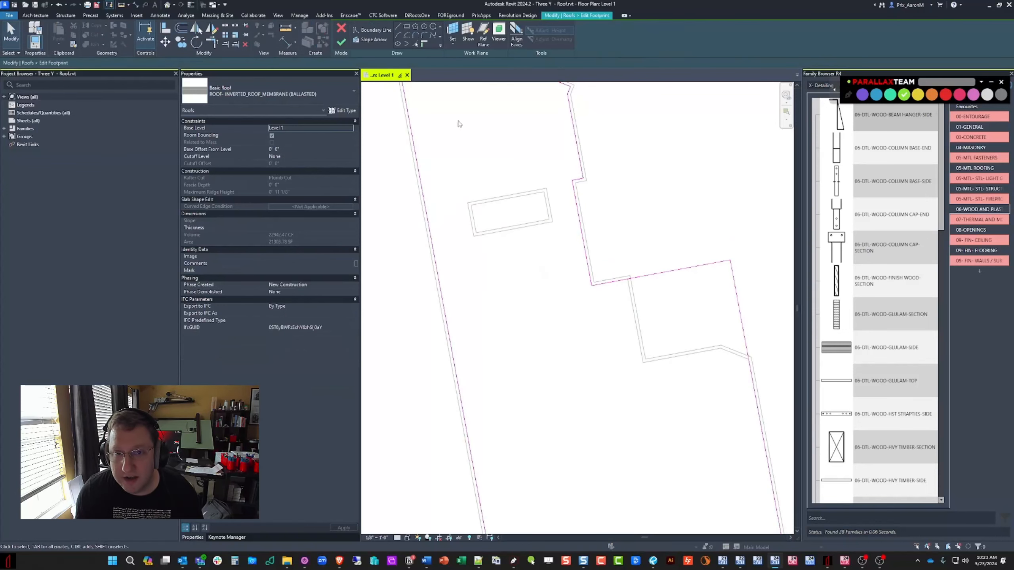
click(341, 42)
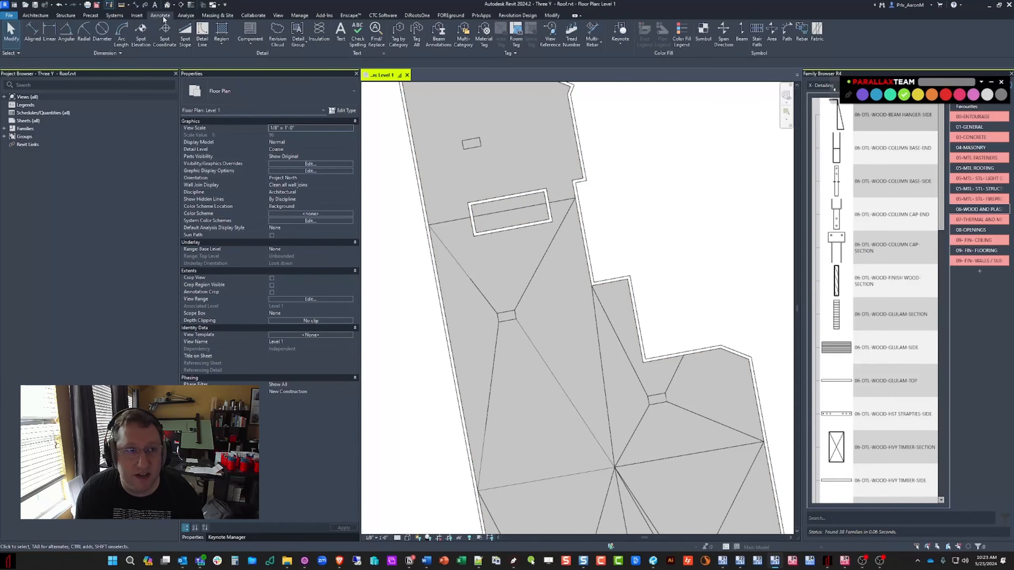
Step: Trace the split line from the roof's inner corner to the central point with a thin detail line
click(202, 34)
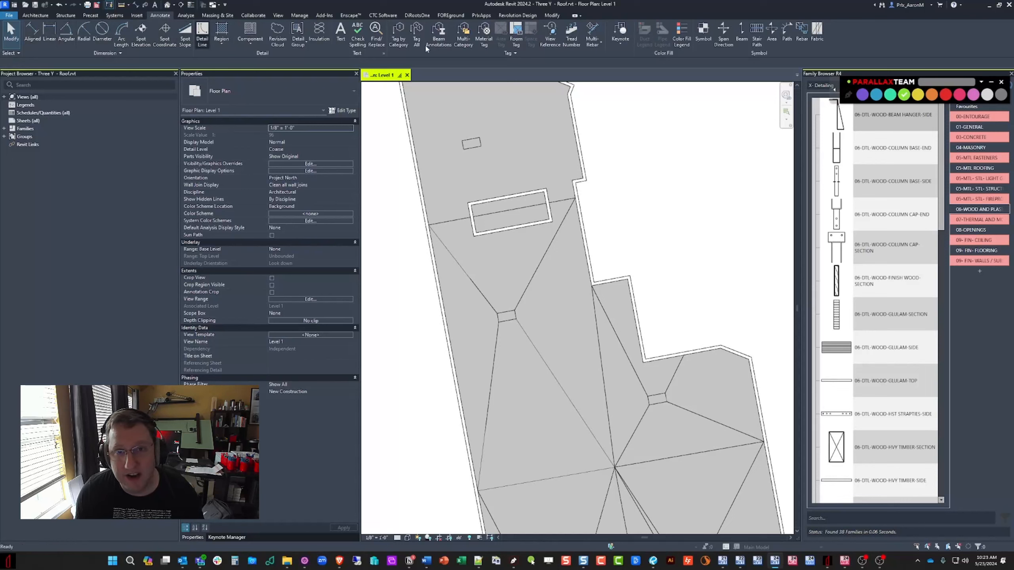
click(355, 42)
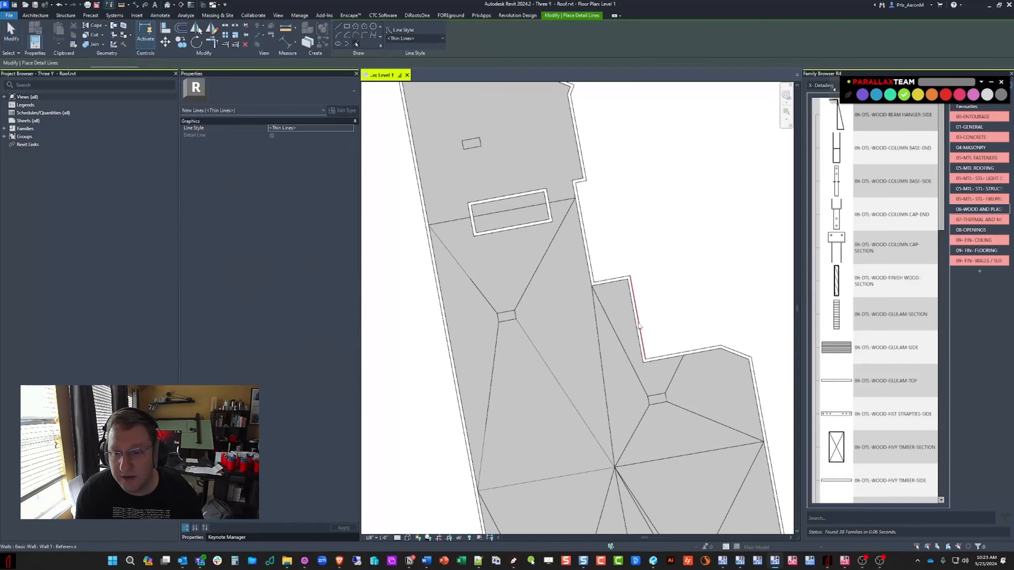
middle_drag(602, 329, 599, 295)
click(574, 176)
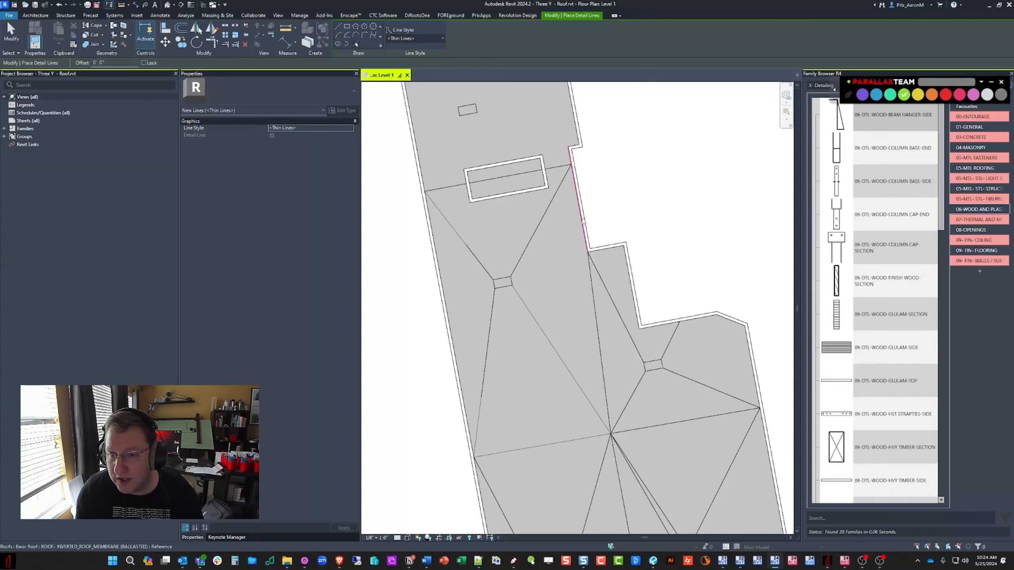
key(Escape)
Step: Edit the roof footprint and pick the traced detail line from the inner corner as a boundary line
click(585, 333)
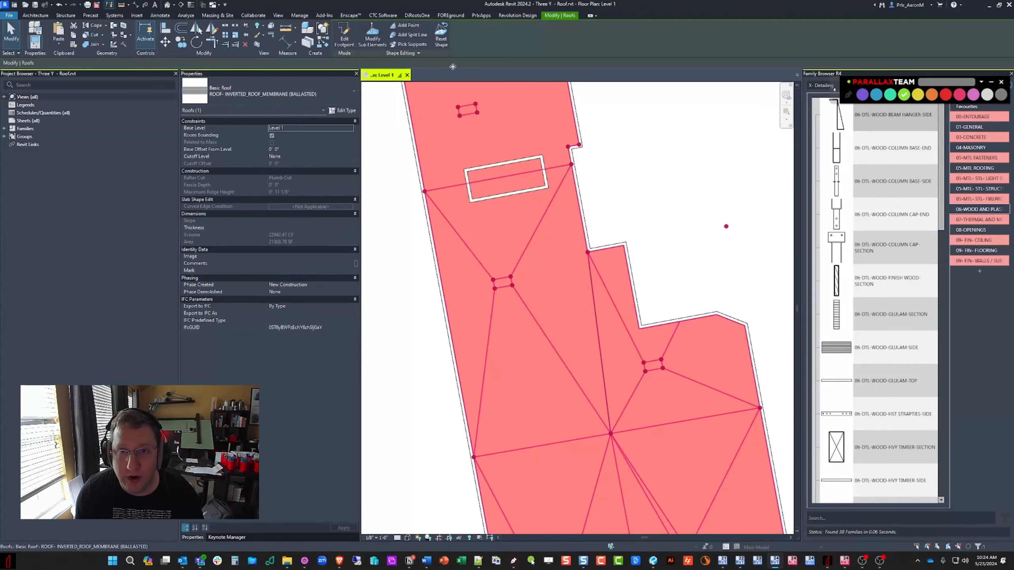
click(344, 36)
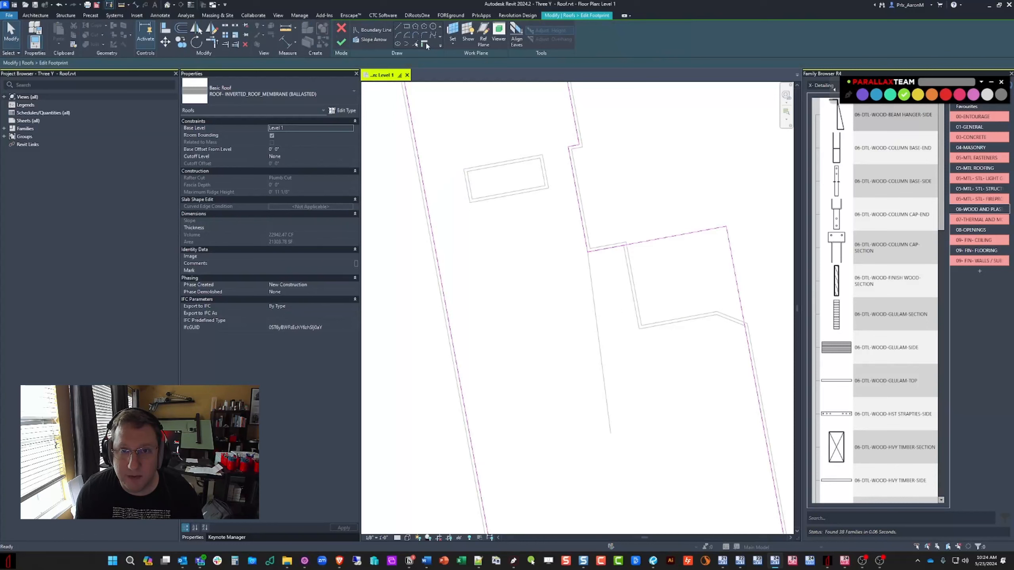
click(414, 44)
click(592, 278)
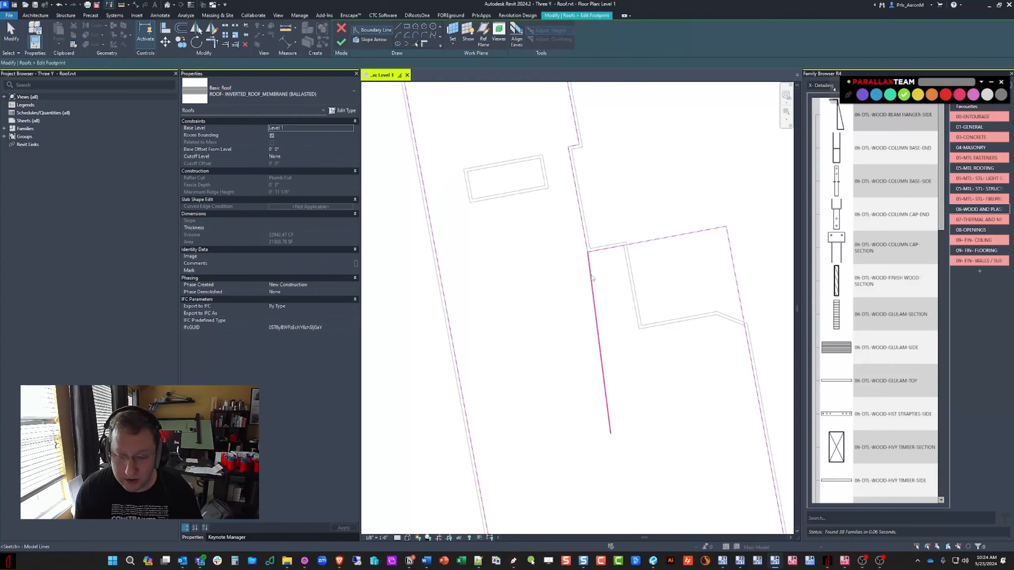
key(t)
key(r)
click(592, 279)
key(Escape)
key(Escape)
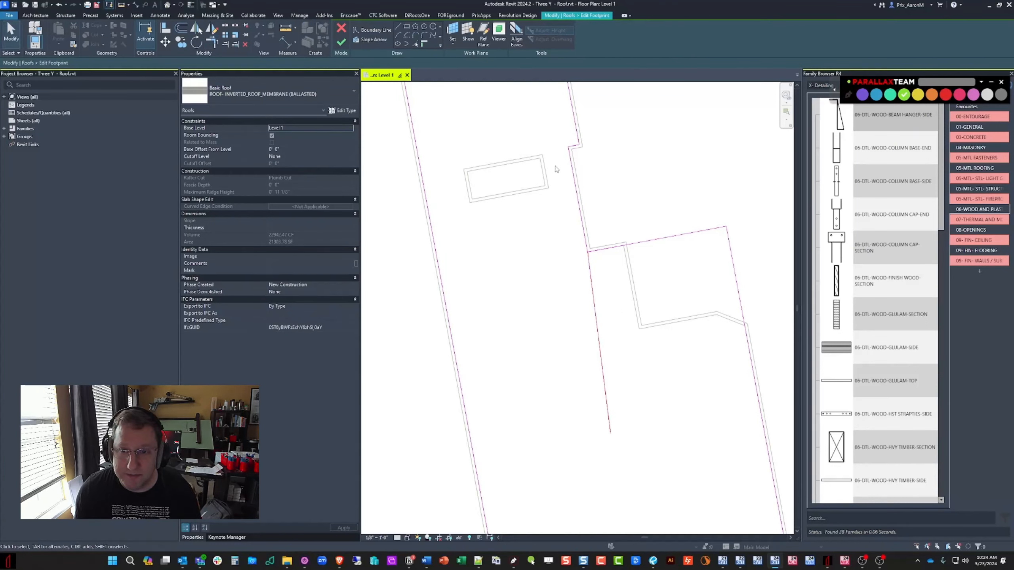
Step: Replace the north wing's east edge above the inner corner with the traced boundary line, trimmed to the inner corner's adjoining edge
key(t)
key(r)
click(595, 276)
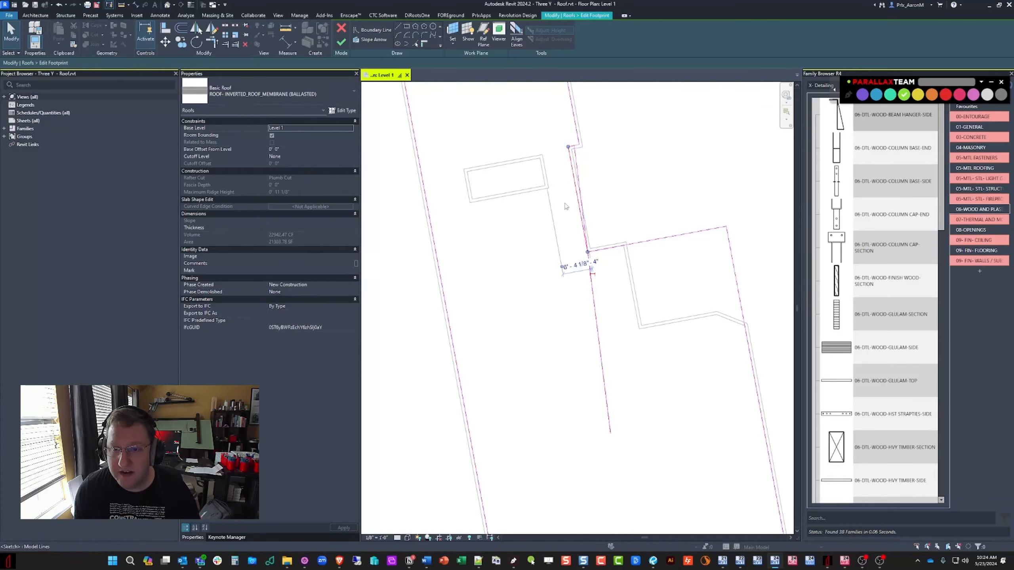
key(t)
key(r)
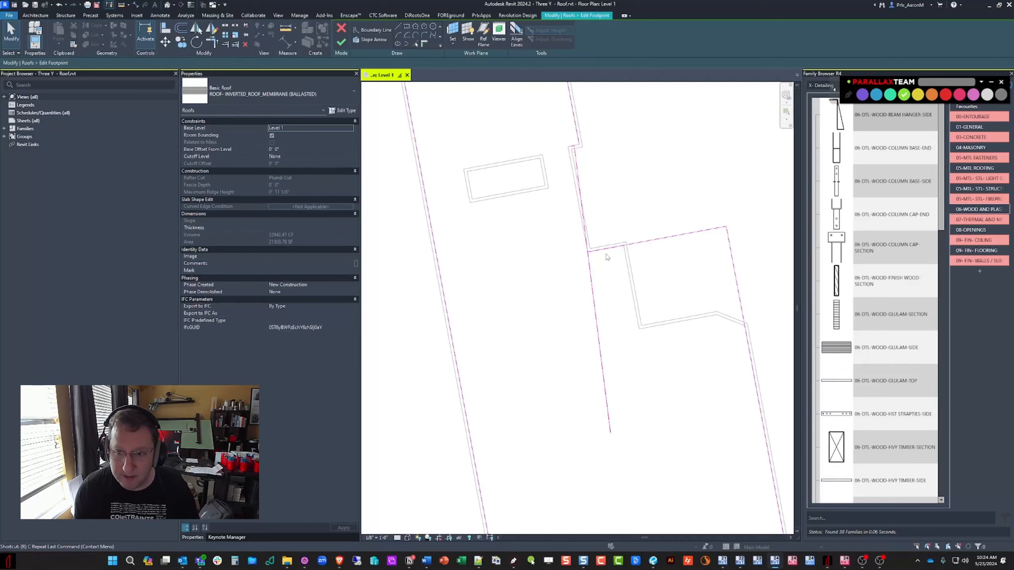
click(606, 249)
click(583, 224)
key(Escape)
Step: Try to finish the footprint sketch, then trim the notch's short edge to the new east boundary line to close the loop
click(341, 41)
scroll(582, 161, up, 3)
middle_drag(582, 161, 582, 231)
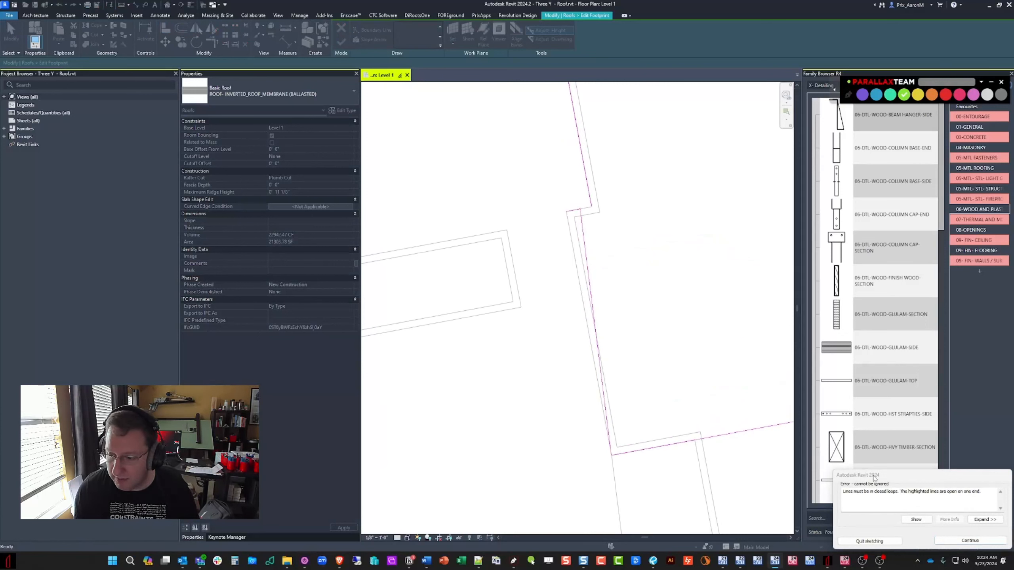
drag(874, 478, 605, 335)
click(700, 397)
key(t)
key(r)
click(585, 207)
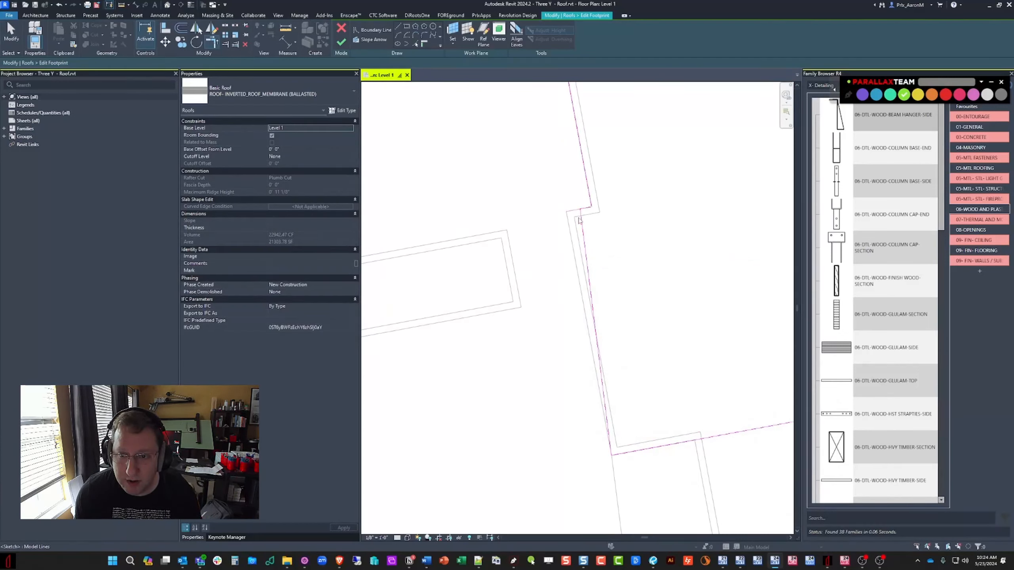
Step: Complete the trim at the north wing's notch to close the boundary loop, and finish the roof footprint edit
click(585, 224)
key(Escape)
key(Escape)
click(342, 43)
click(545, 276)
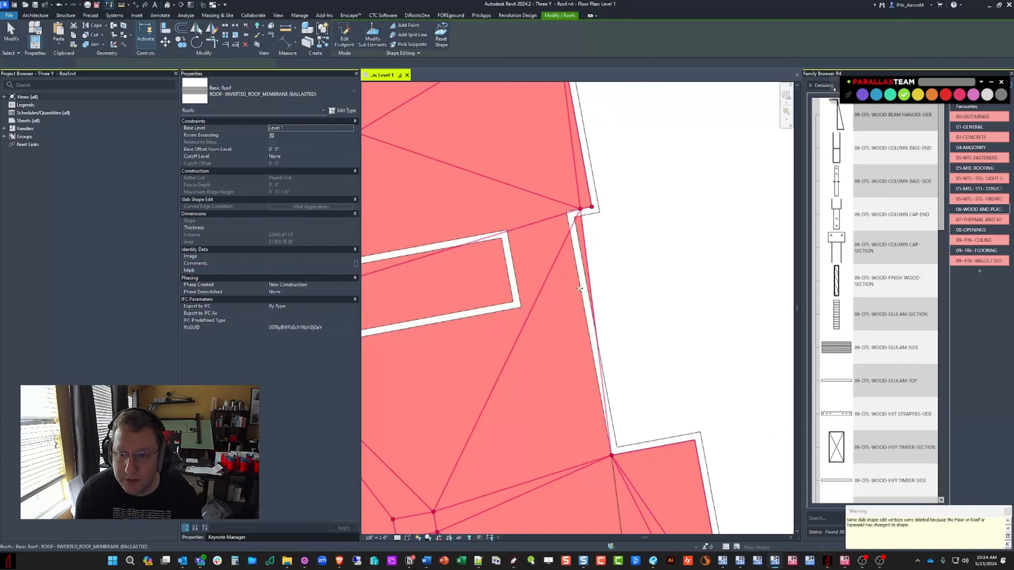
Step: Edit the roof's sub-elements and add a split line from the inner corner to the central point
scroll(545, 276, down, 1)
click(545, 277)
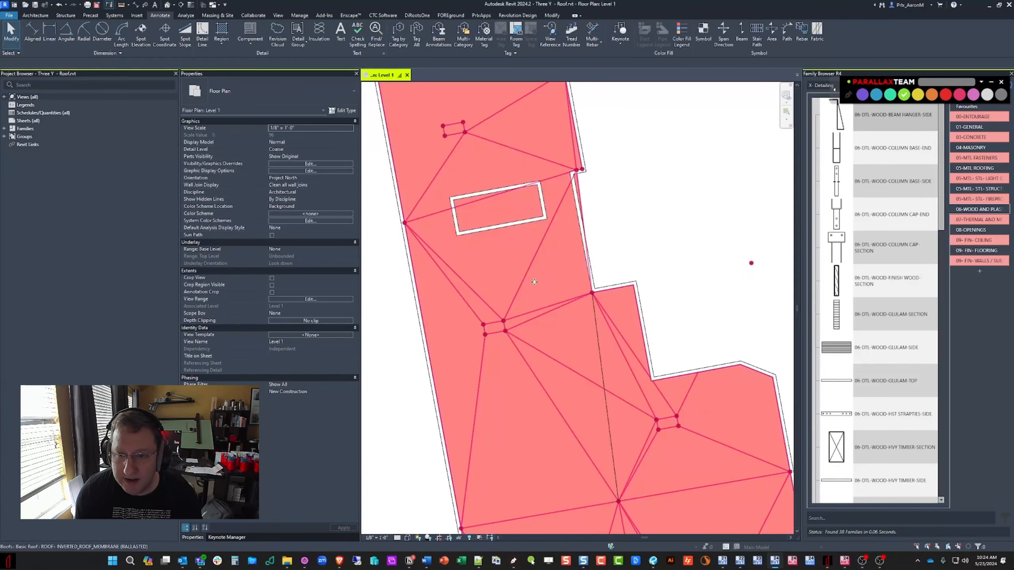
scroll(545, 277, down, 1)
click(371, 40)
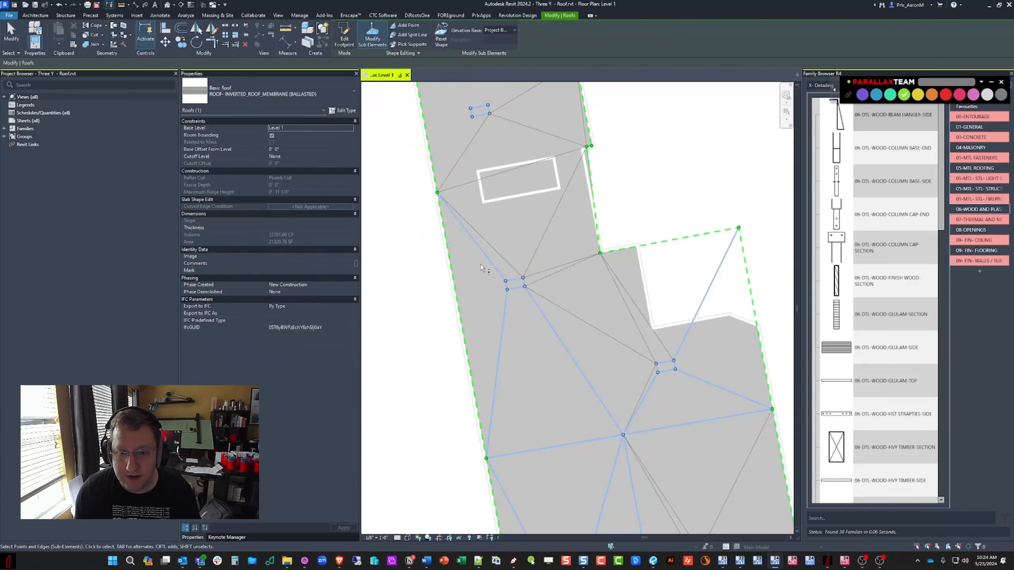
middle_drag(492, 181, 476, 157)
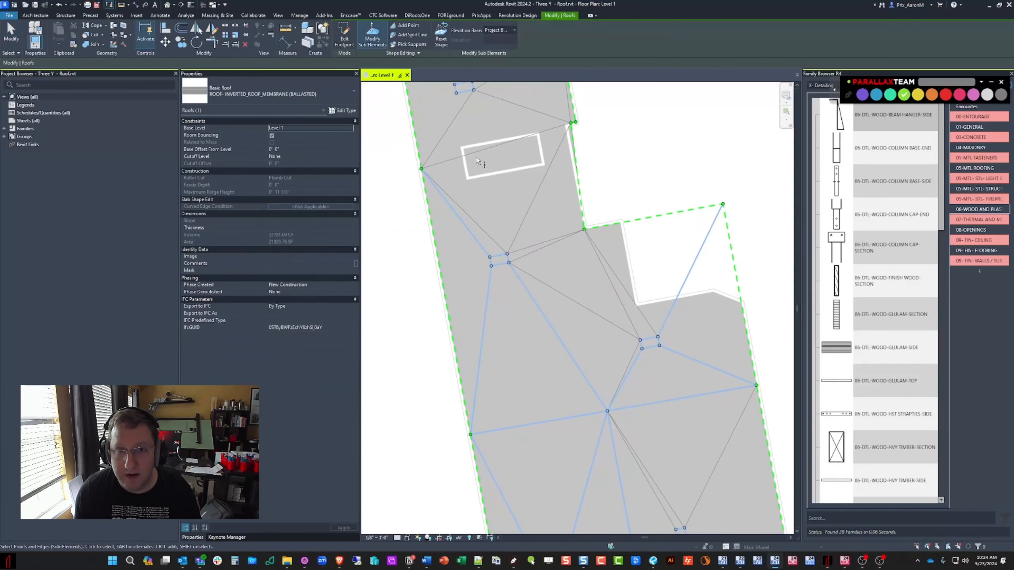
click(584, 229)
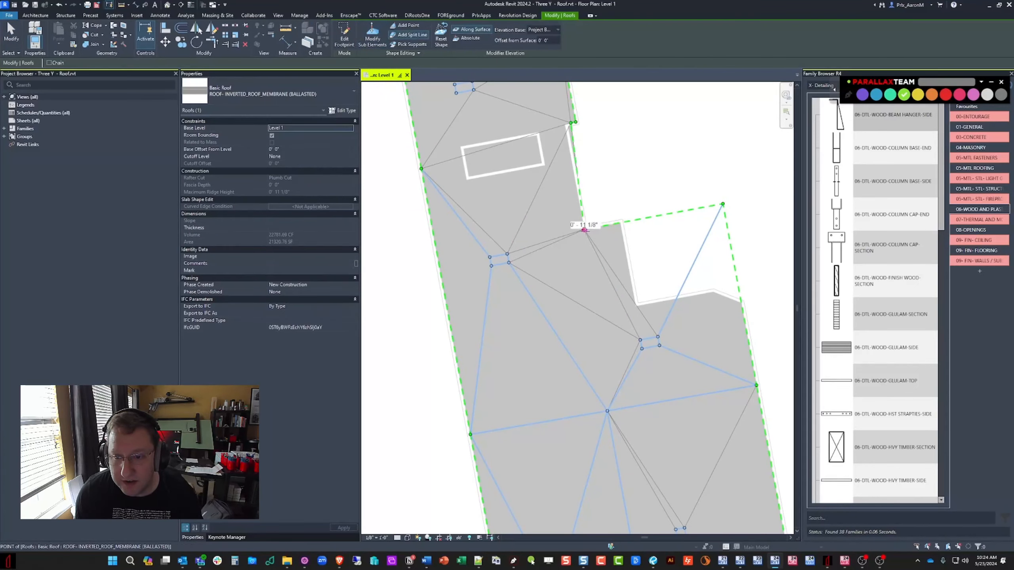
click(607, 411)
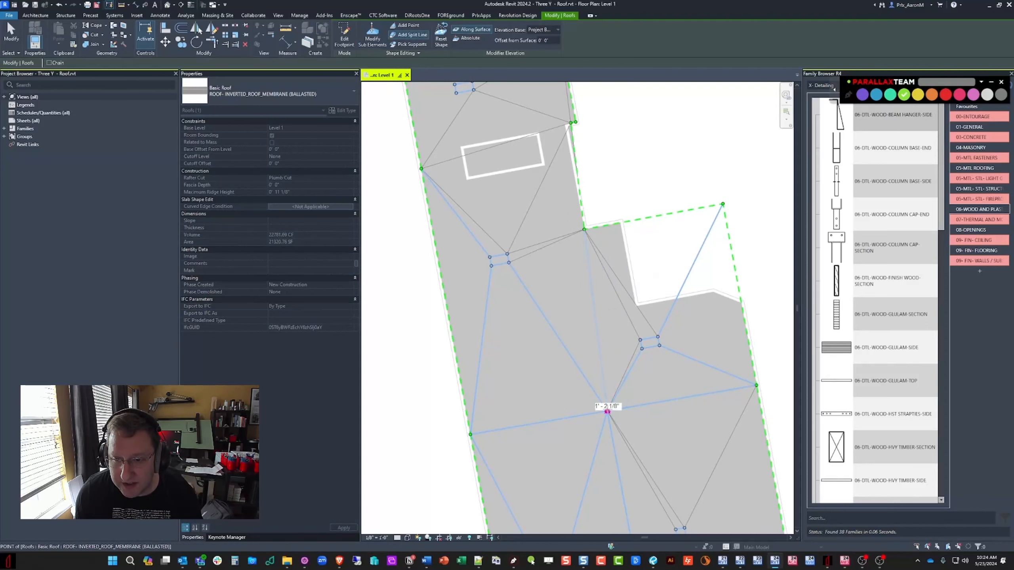
key(Escape)
Step: Add a split line from the inner corner to the nearest corner of the east sump
middle_drag(626, 338, 601, 309)
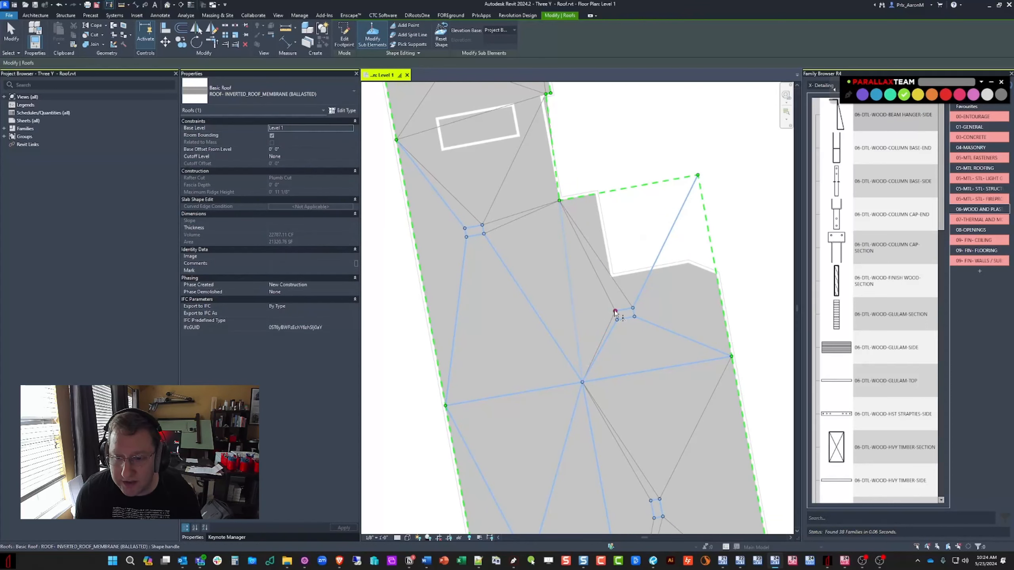
click(411, 35)
click(559, 200)
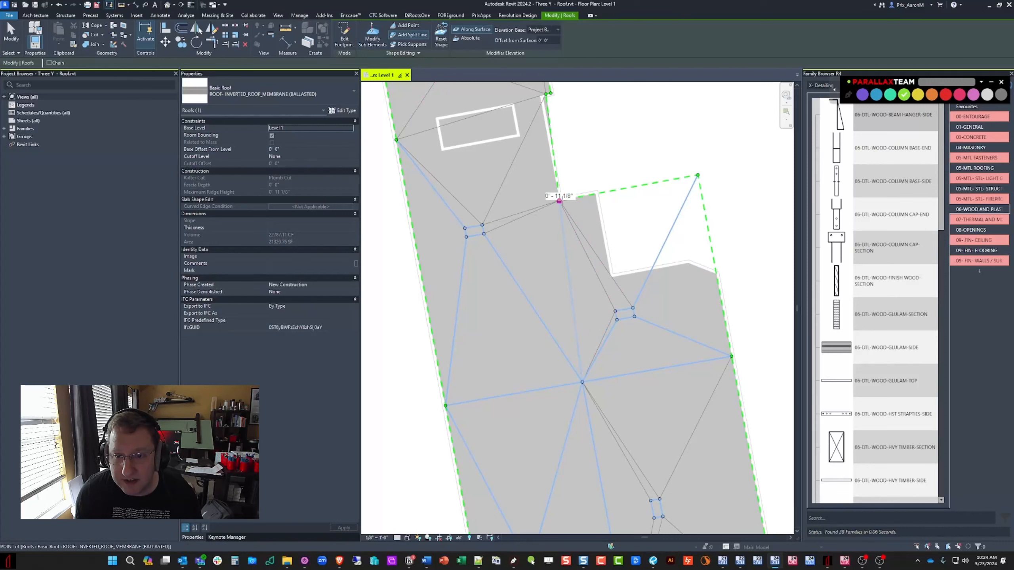
key(Escape)
key(Escape)
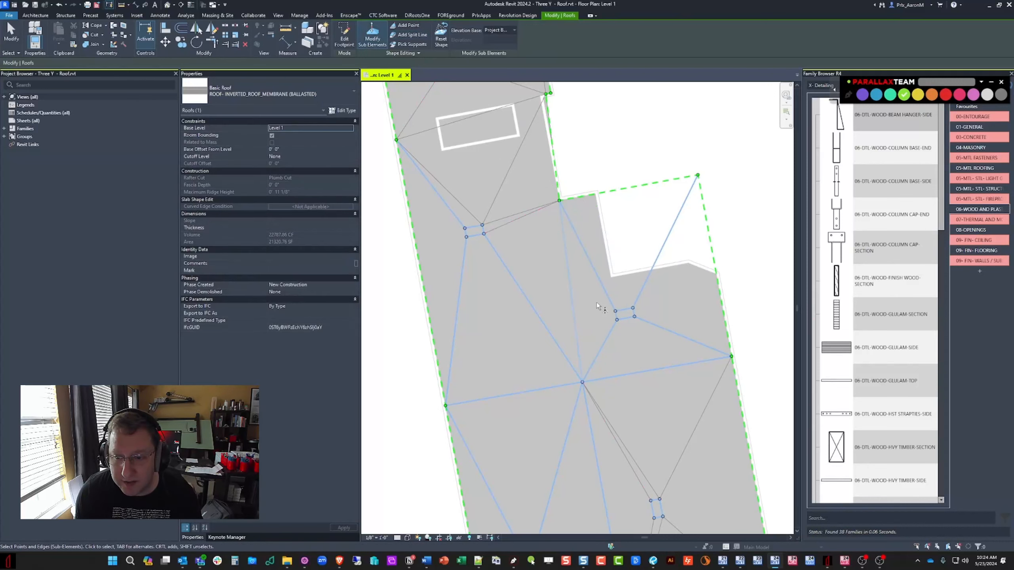
middle_drag(596, 305, 604, 313)
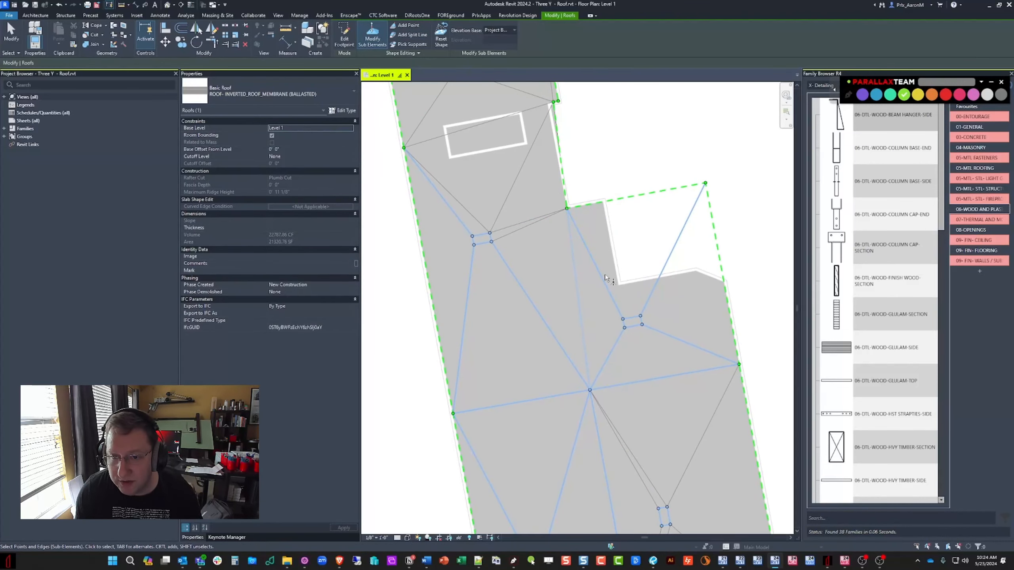
Step: Add a split line between the notch point on the north wing's east edge and the west sump's nearest corner
middle_drag(606, 275, 649, 264)
middle_drag(568, 258, 596, 284)
click(411, 35)
click(625, 117)
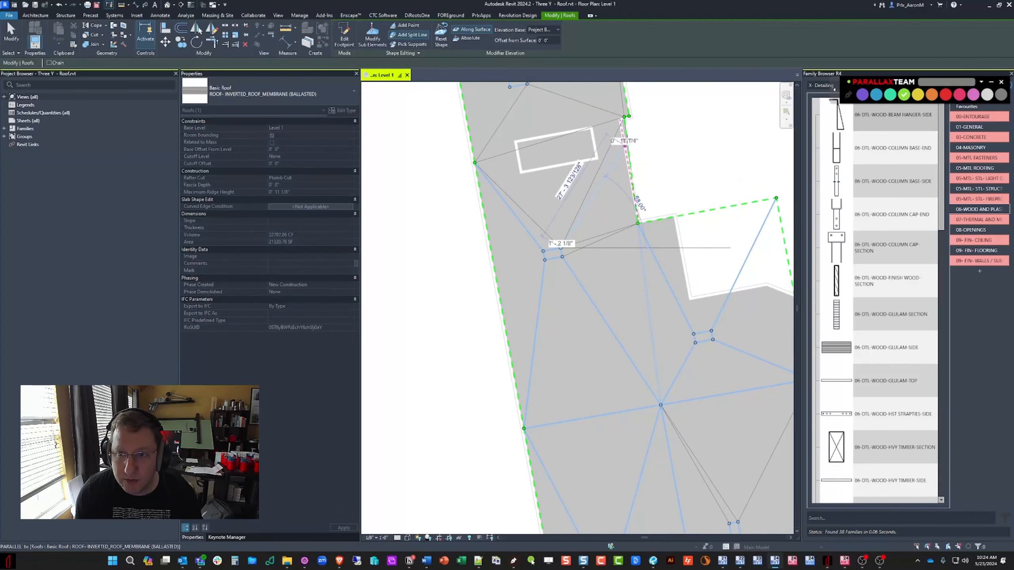
middle_drag(616, 138, 608, 188)
scroll(611, 231, up, 3)
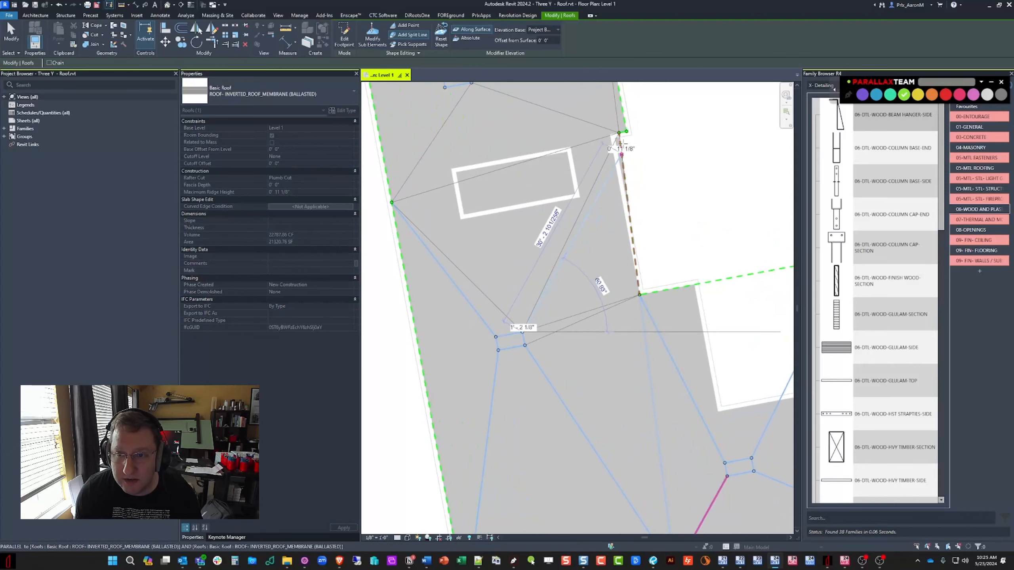
click(618, 133)
scroll(570, 246, down, 3)
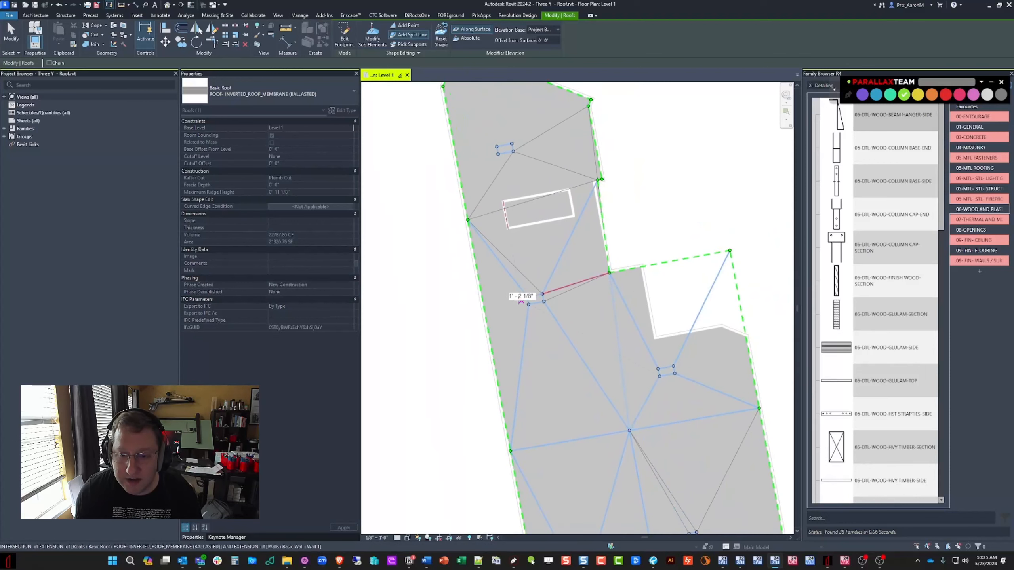
key(Escape)
Step: Check the elevation of the four corner points of the sump south of the rectangular enclosure
drag(502, 282, 566, 325)
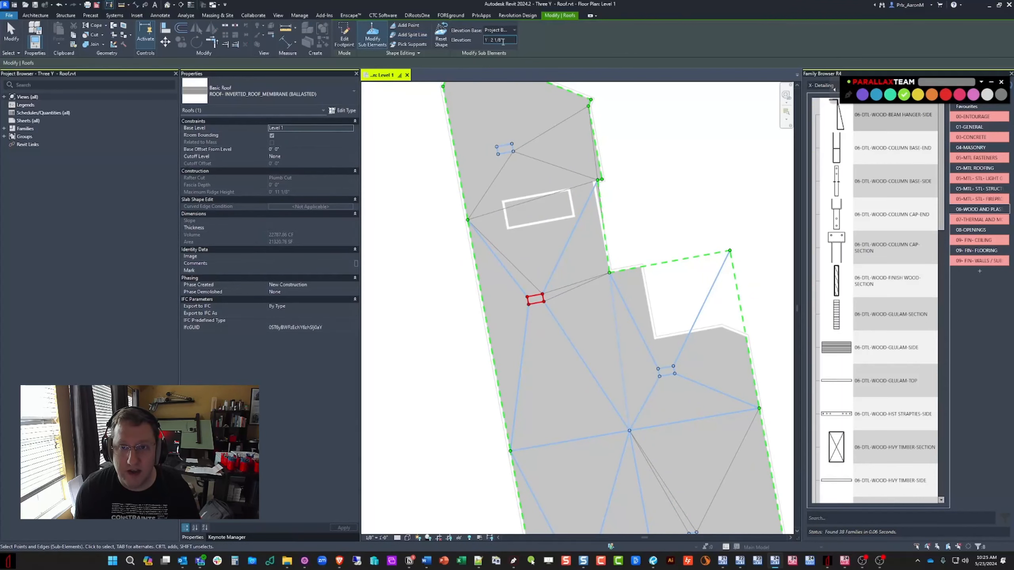
scroll(506, 239, down, 1)
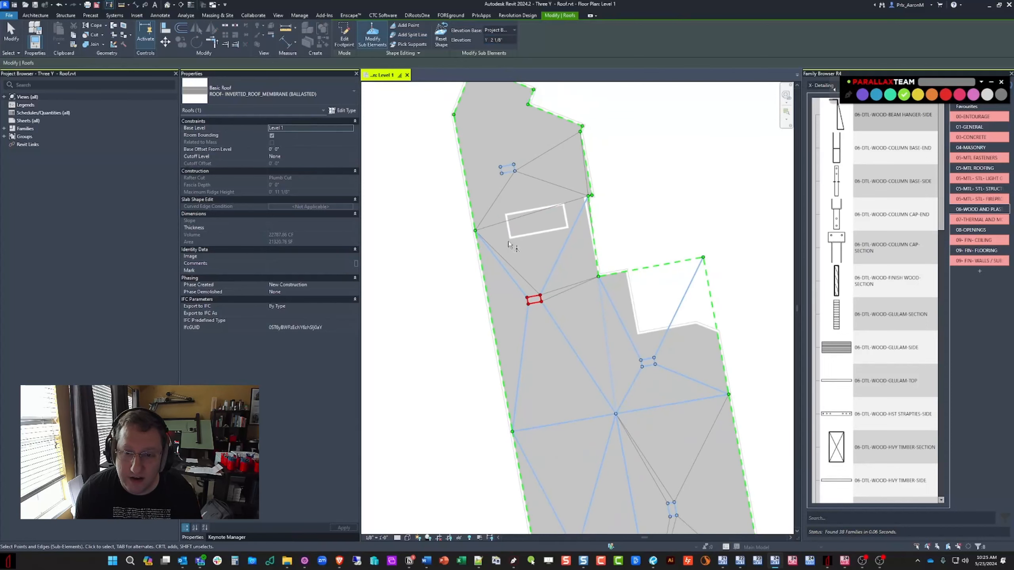
key(Escape)
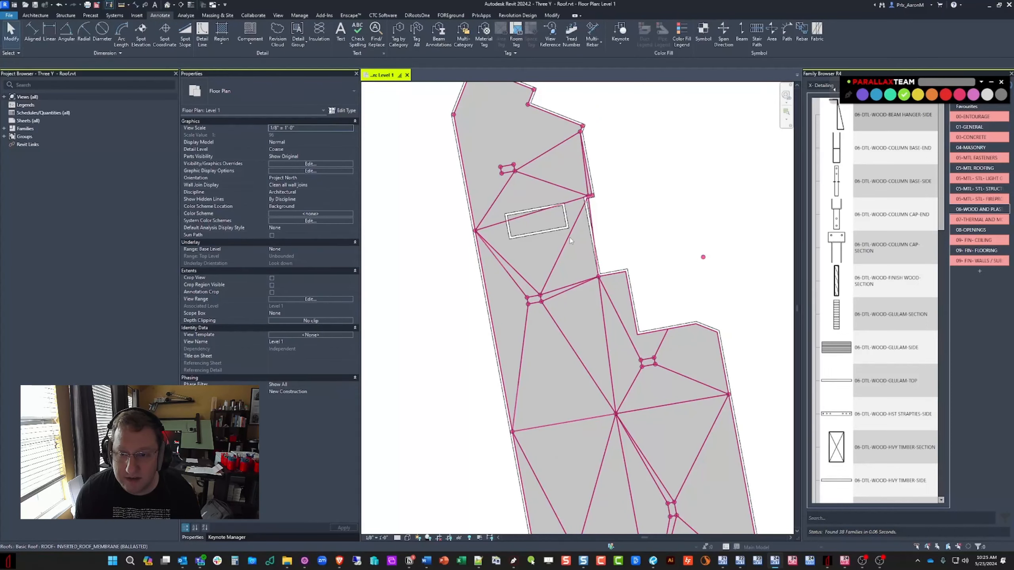
Step: Add a split line across the north wing from the west-edge point through the rectangular enclosure to the east edge, just south of the notch
click(372, 36)
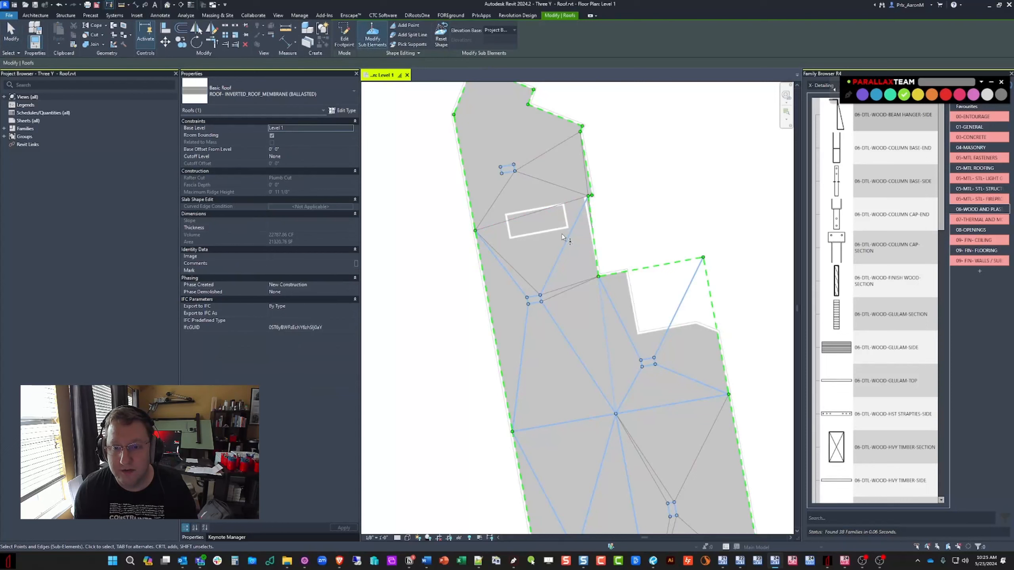
click(411, 35)
click(475, 231)
scroll(589, 203, up, 3)
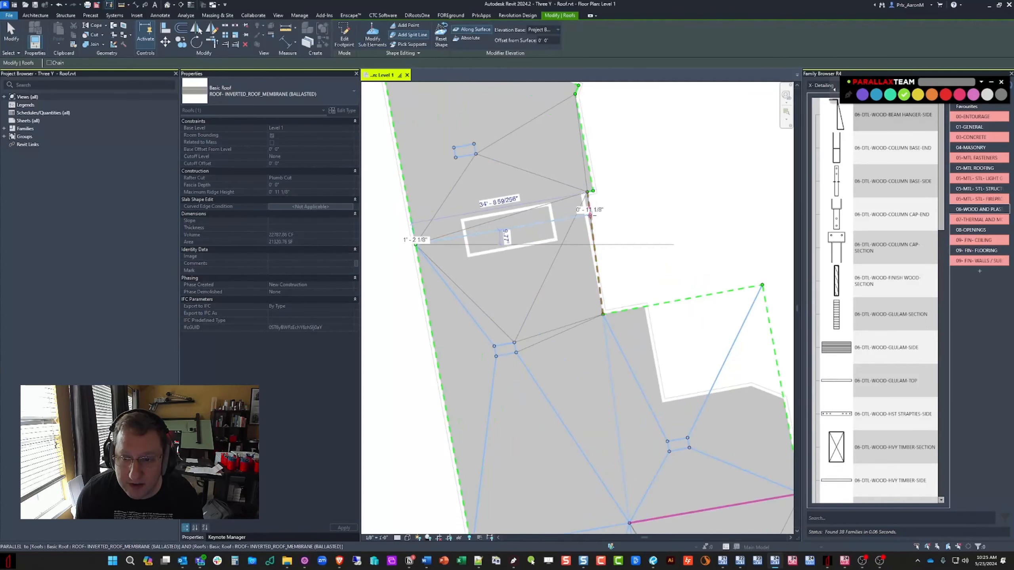
scroll(588, 222, up, 3)
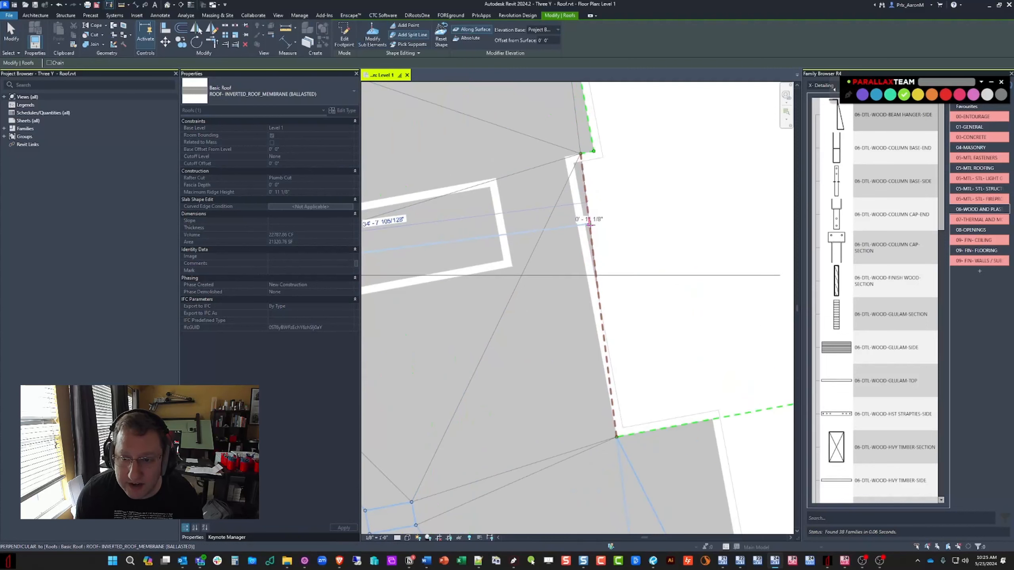
click(590, 224)
scroll(579, 215, down, 3)
Step: Add a split line from the new east-edge point to the northeast corner of the sump south of the enclosure
click(582, 176)
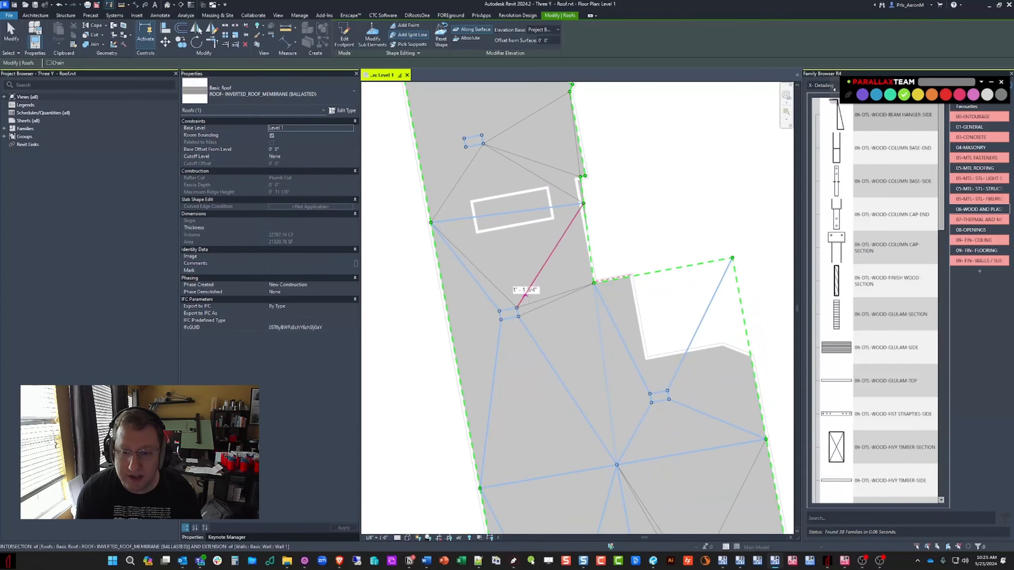
click(516, 308)
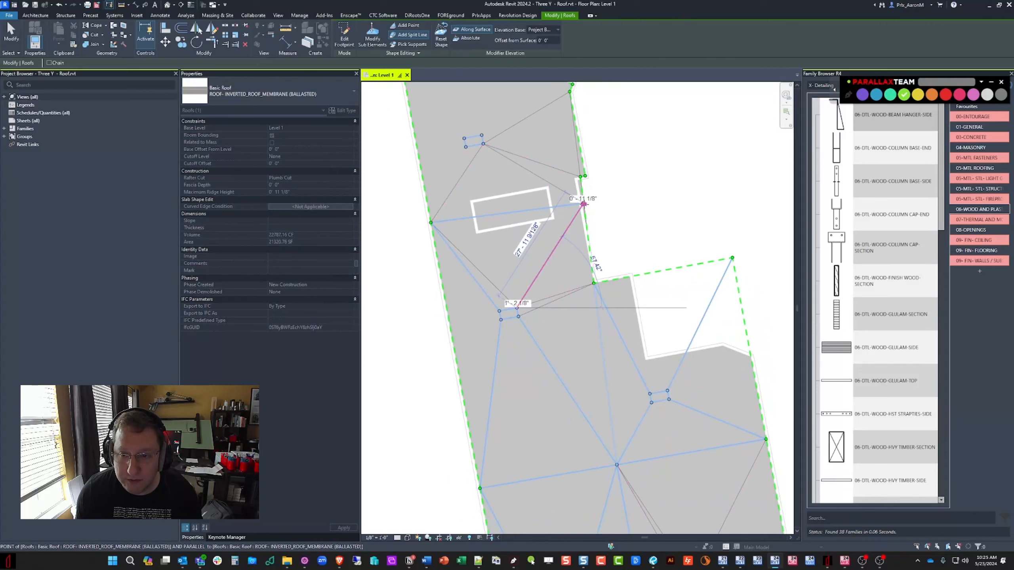
key(Escape)
middle_drag(539, 300, 540, 283)
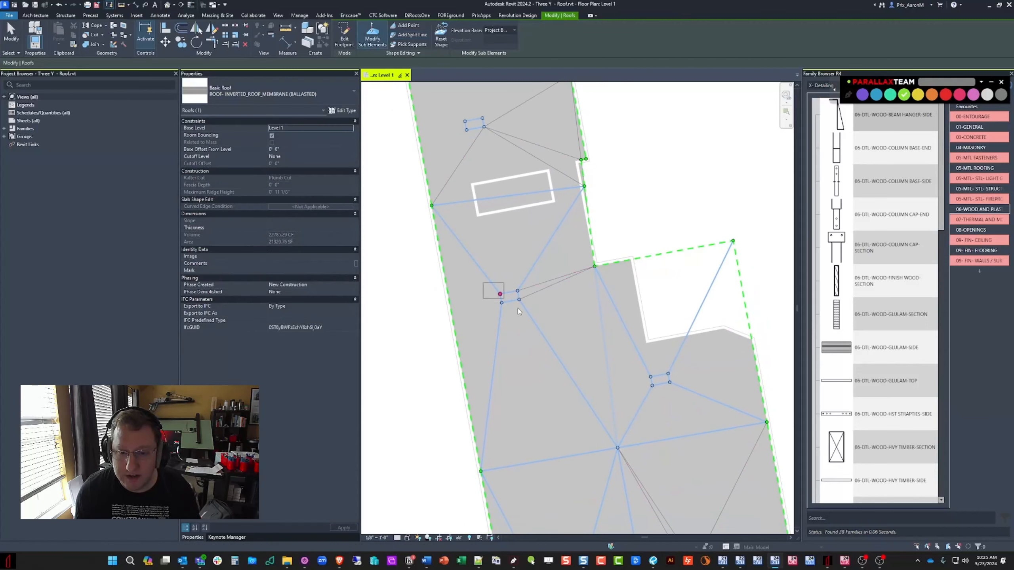
Step: Set the elevation of the inner corner and the east edge segment above it to 1' 2 1/8"
drag(483, 282, 504, 302)
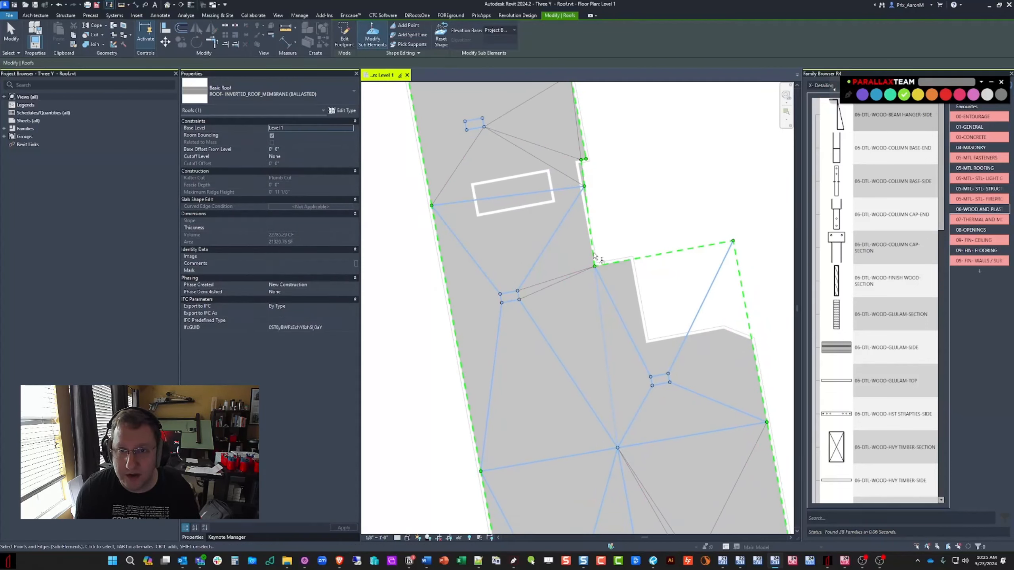
click(597, 264)
key(Return)
click(587, 222)
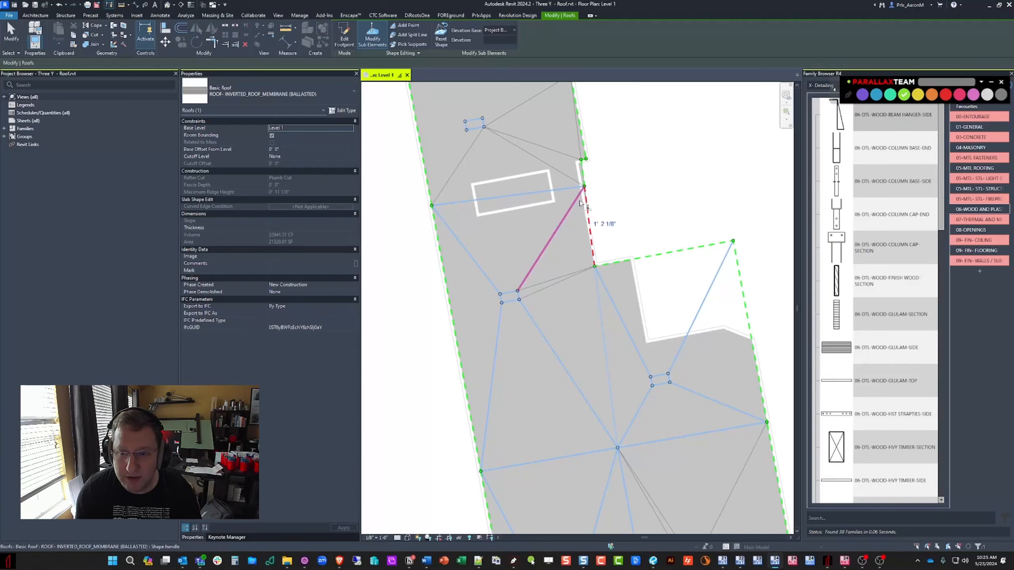
Step: Select the west sump with its surrounding split lines, the east edge segment and boundary points, and set them all to elevation 1' 2 1/8"
drag(549, 180, 613, 284)
ctrl+click(466, 201)
ctrl+drag(413, 200, 547, 282)
middle_drag(528, 297, 522, 246)
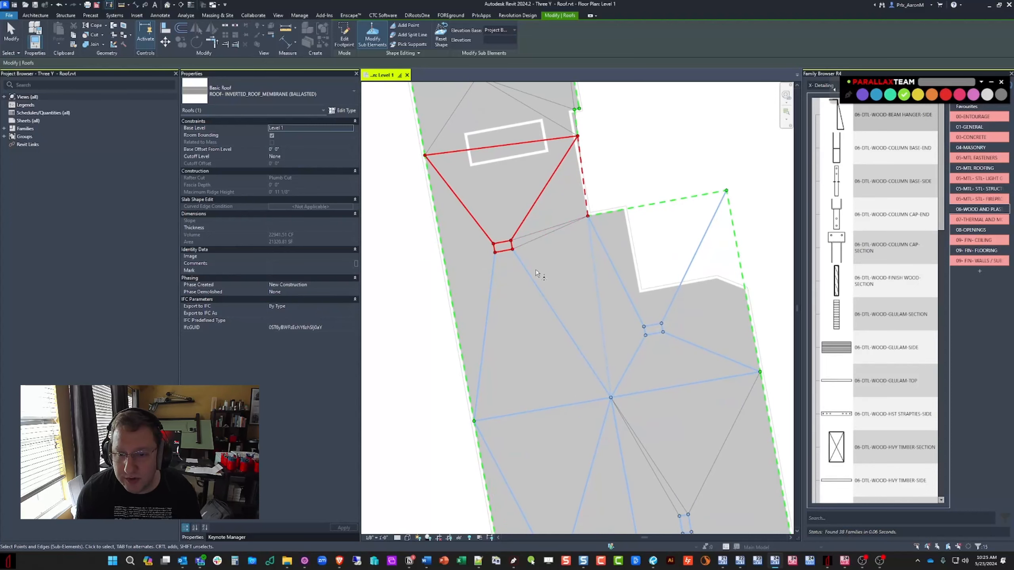
ctrl+click(493, 275)
ctrl+click(535, 410)
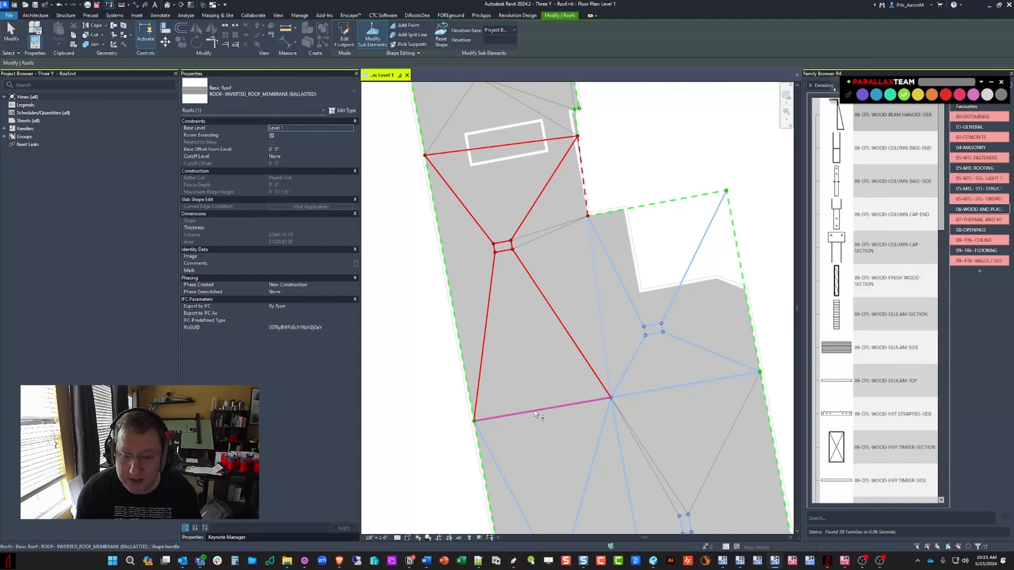
ctrl+click(604, 354)
middle_drag(492, 90, 487, 112)
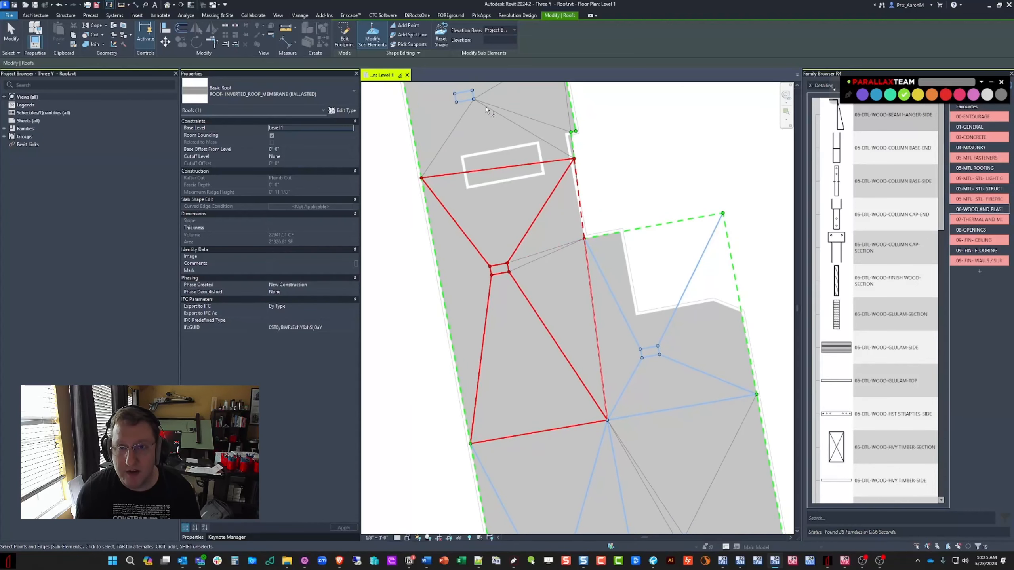
text(1' 2 1/8")
key(Return)
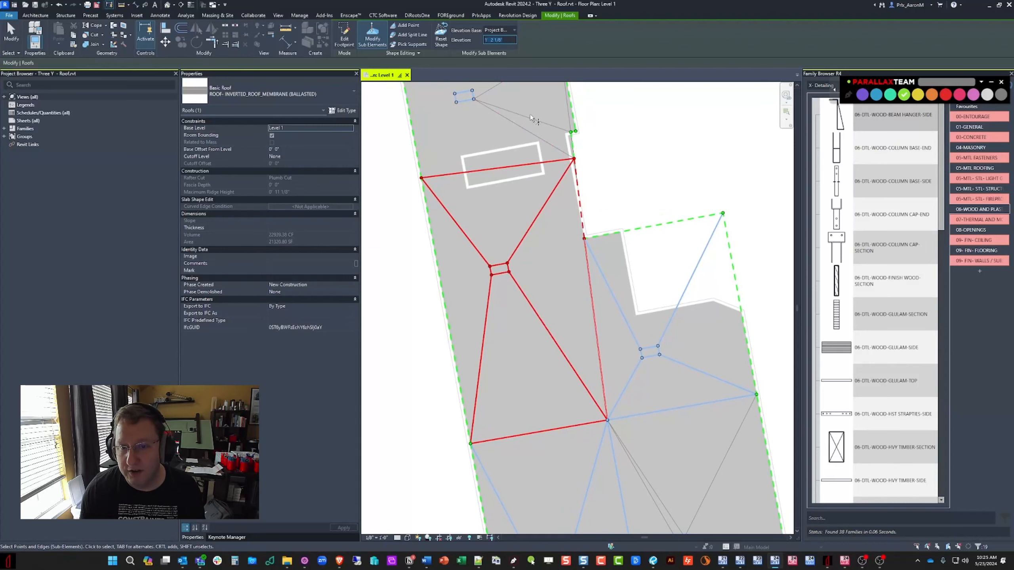
middle_drag(530, 115, 525, 141)
middle_drag(502, 265, 526, 276)
scroll(458, 246, up, 2)
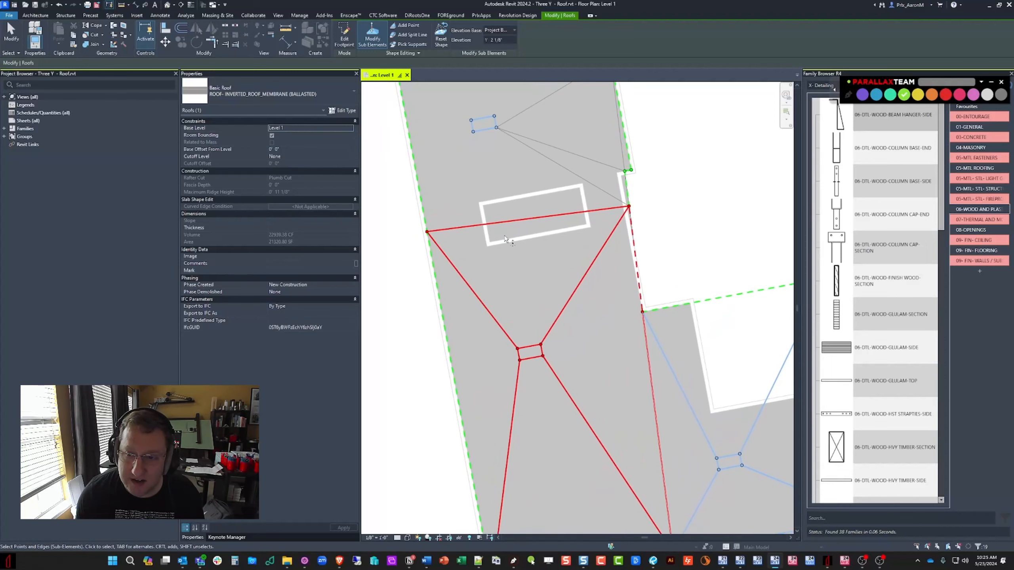
key(Escape)
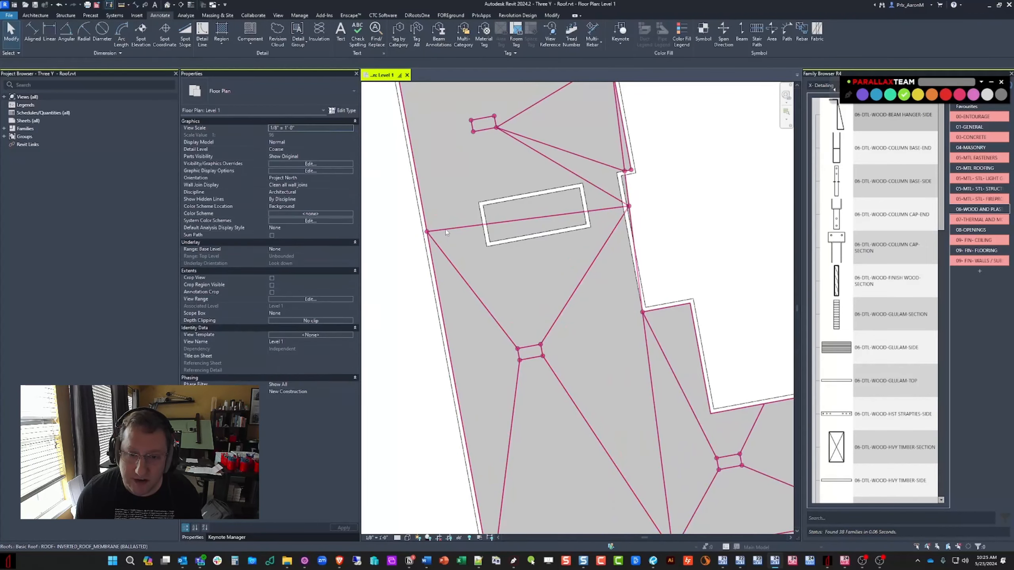
Step: Move the west-edge split point slightly south along the roof edge to realign the split line crossing the rectangular enclosure
click(445, 230)
click(372, 35)
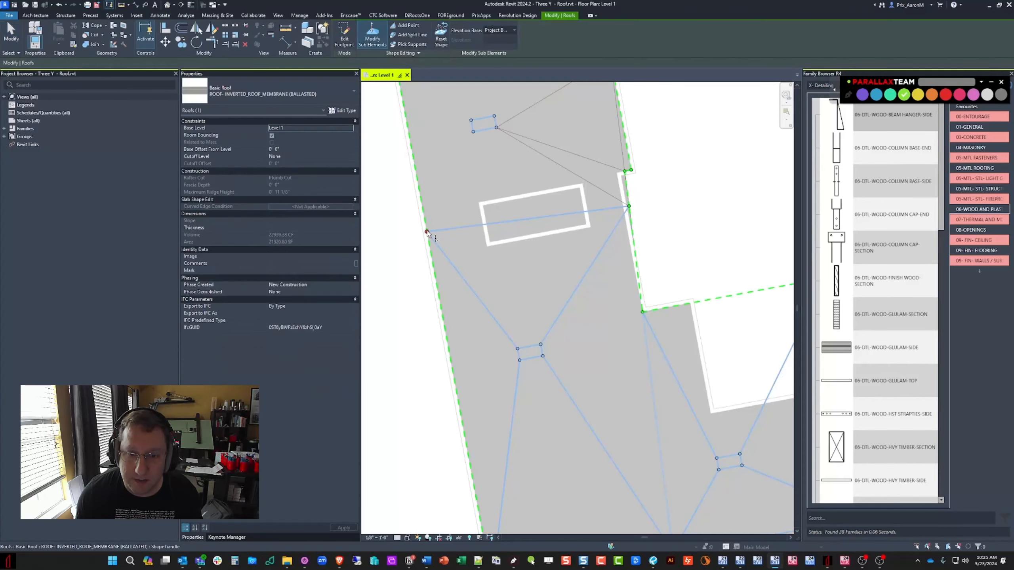
click(426, 233)
scroll(428, 234, up, 2)
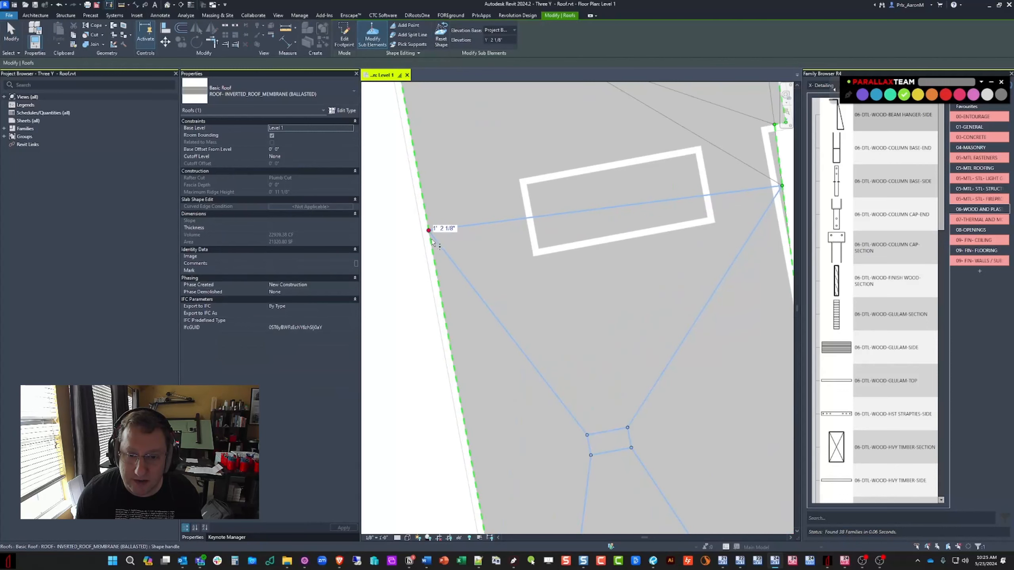
drag(432, 241, 432, 245)
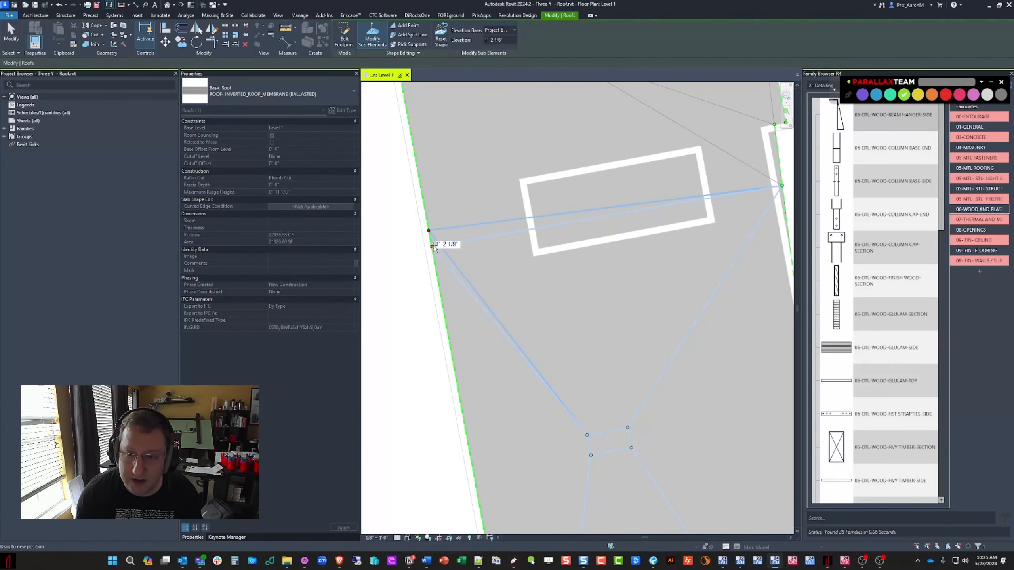
drag(434, 246, 434, 247)
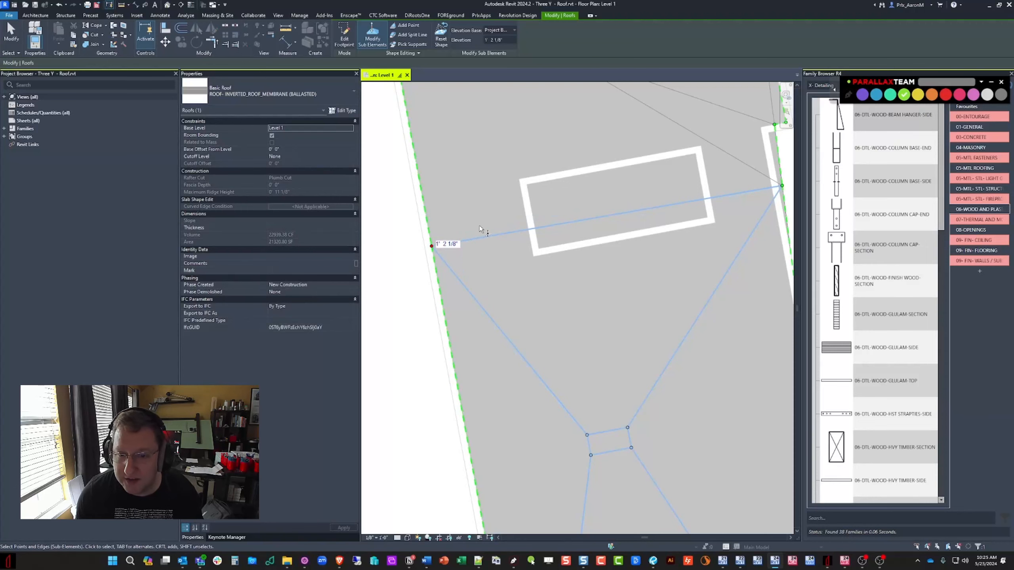
scroll(480, 226, down, 4)
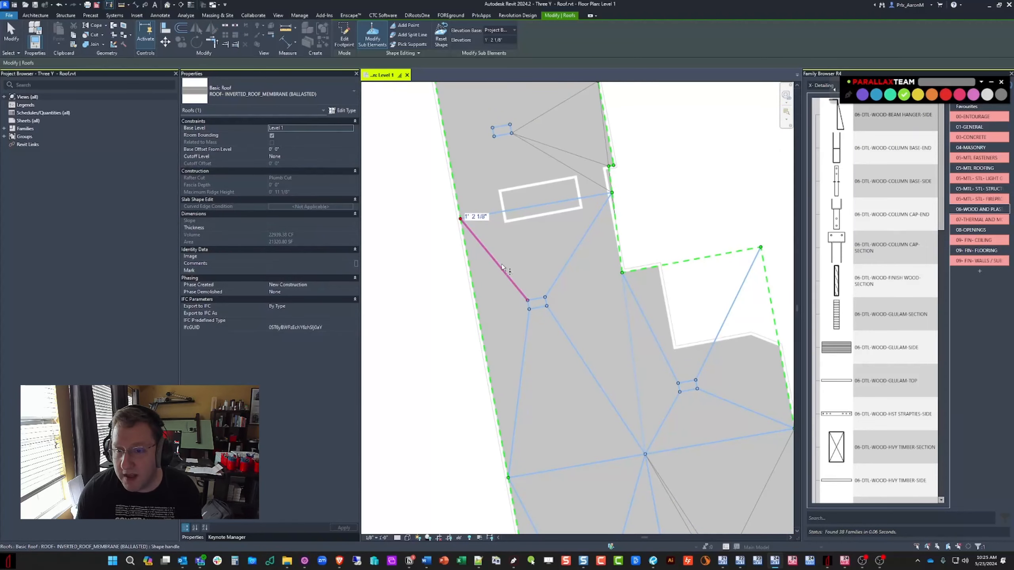
Step: Select the four corner points and lines of the sump south of the rectangular enclosure and set their elevation to 0' 11 1/8"
middle_drag(495, 292, 494, 288)
drag(515, 284, 572, 305)
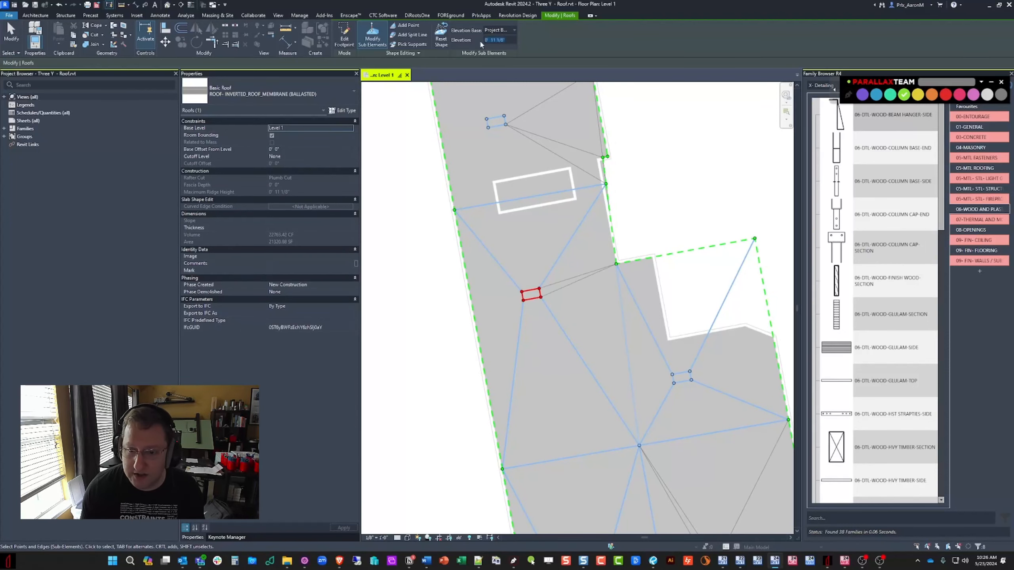
scroll(623, 266, up, 3)
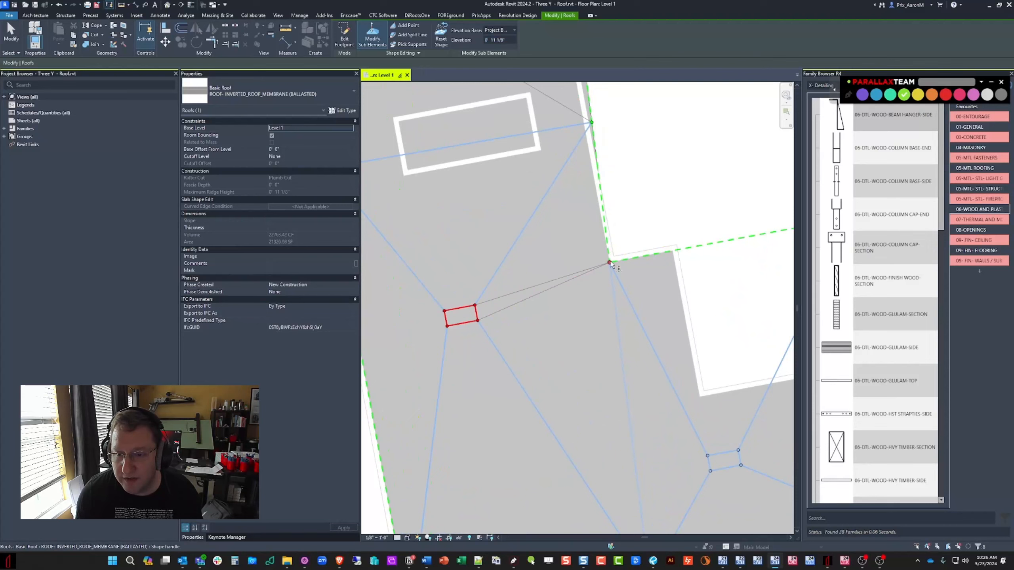
key(Escape)
key(Escape)
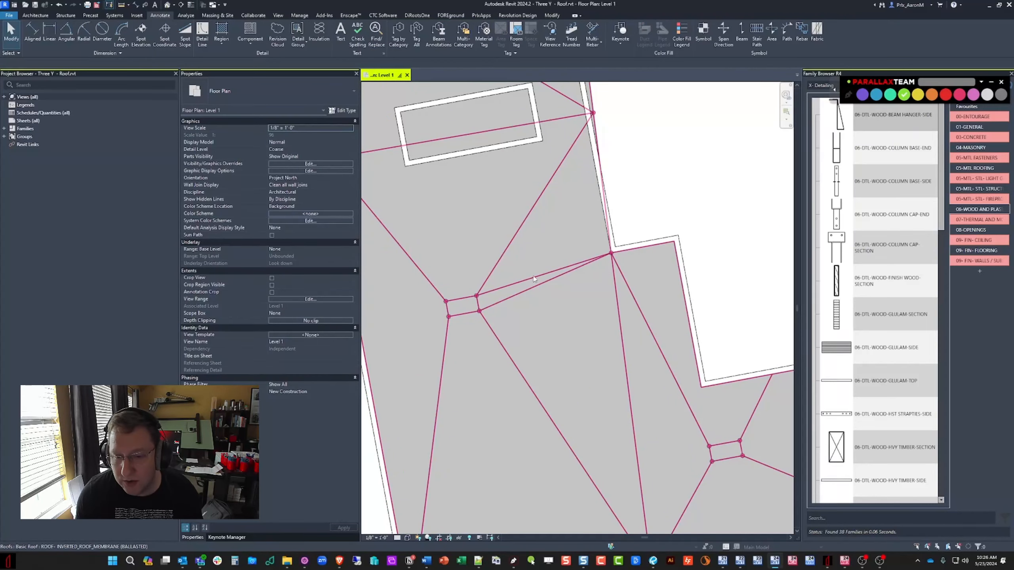
Step: Examine how the roof drains between the enclosure, the east wall jog and the inner corner beside the sump
click(587, 229)
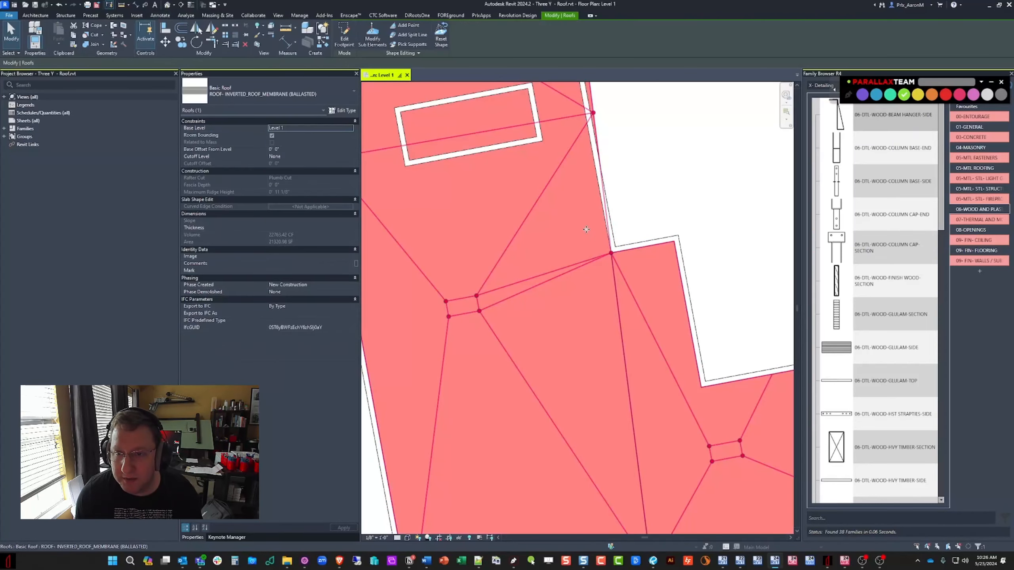
scroll(585, 227, down, 1)
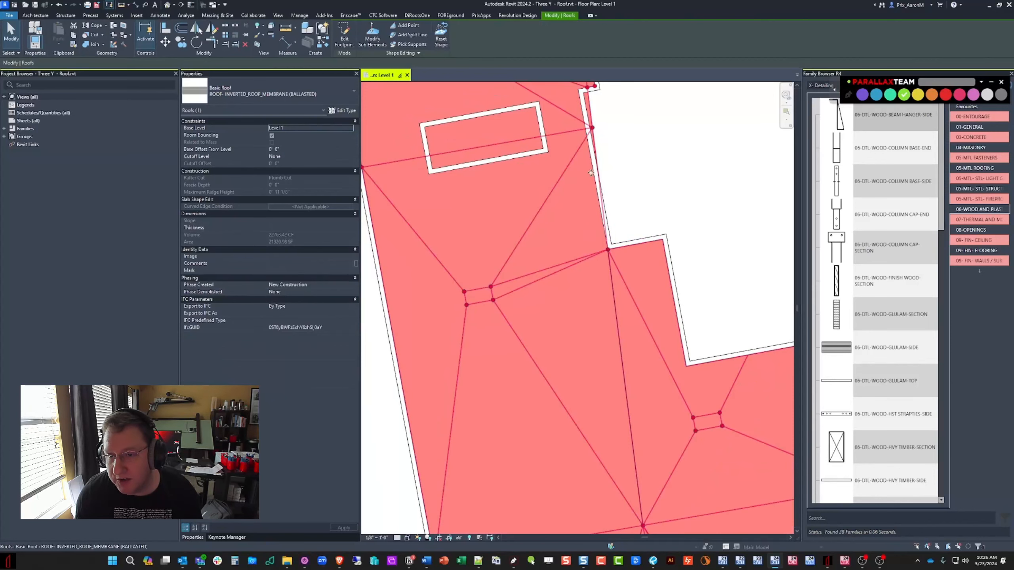
scroll(615, 236, down, 2)
middle_drag(614, 233, 613, 236)
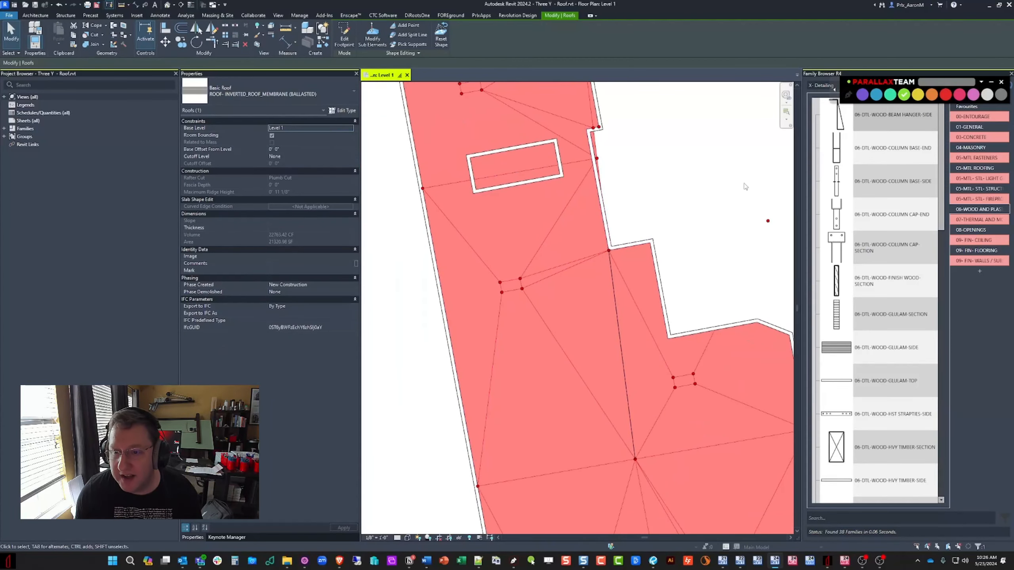
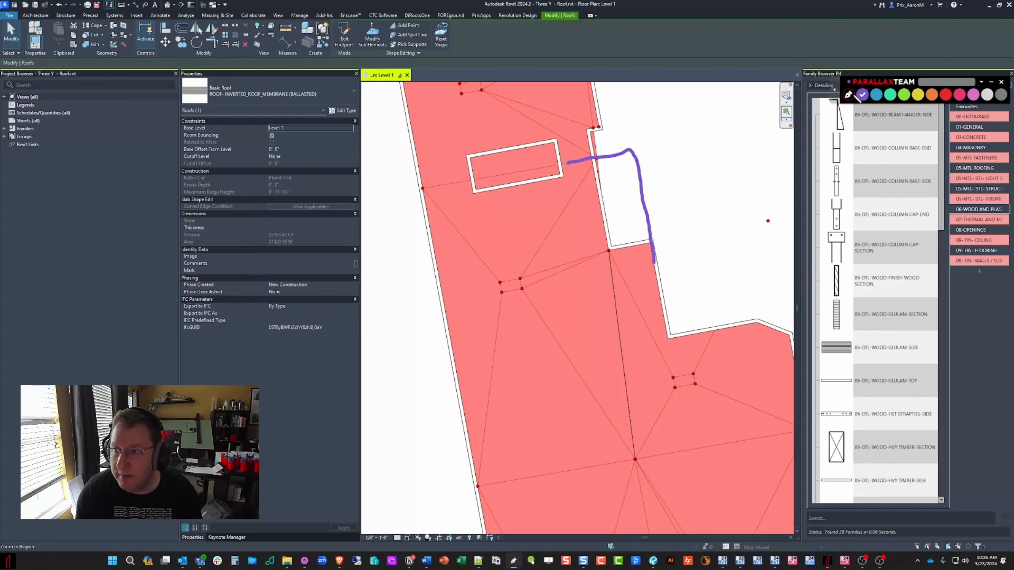
click(849, 94)
middle_drag(623, 210, 626, 209)
key(Escape)
click(604, 211)
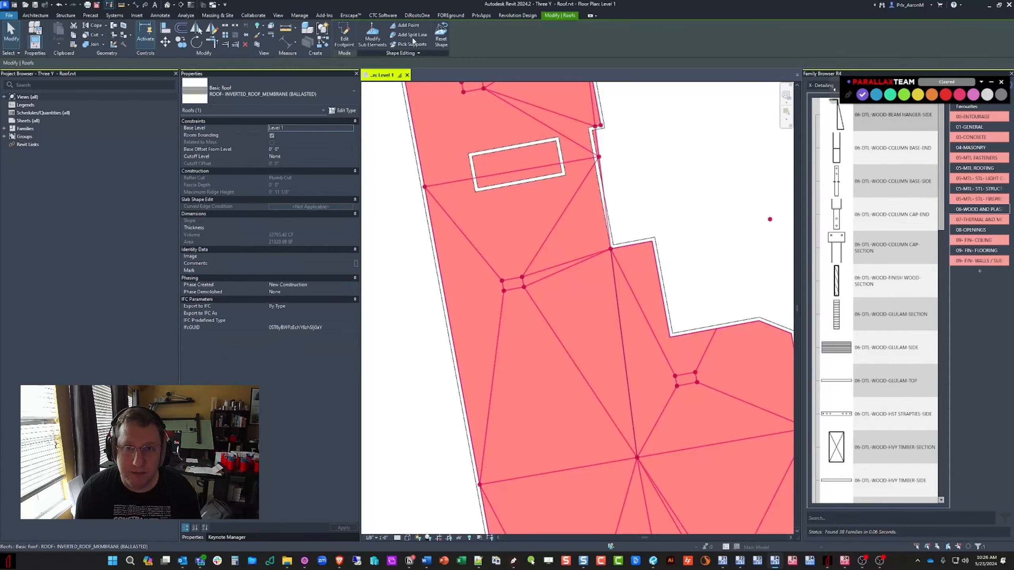
key(Escape)
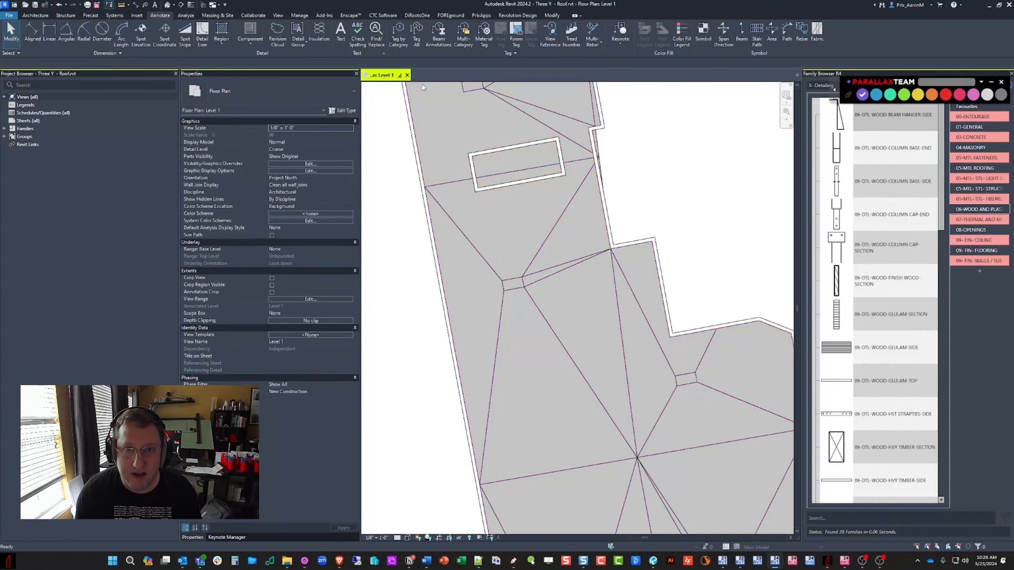
Step: Check the alignment of the ridge running from the east-edge jog through the inner corner to the central high point
click(511, 281)
scroll(513, 288, up, 1)
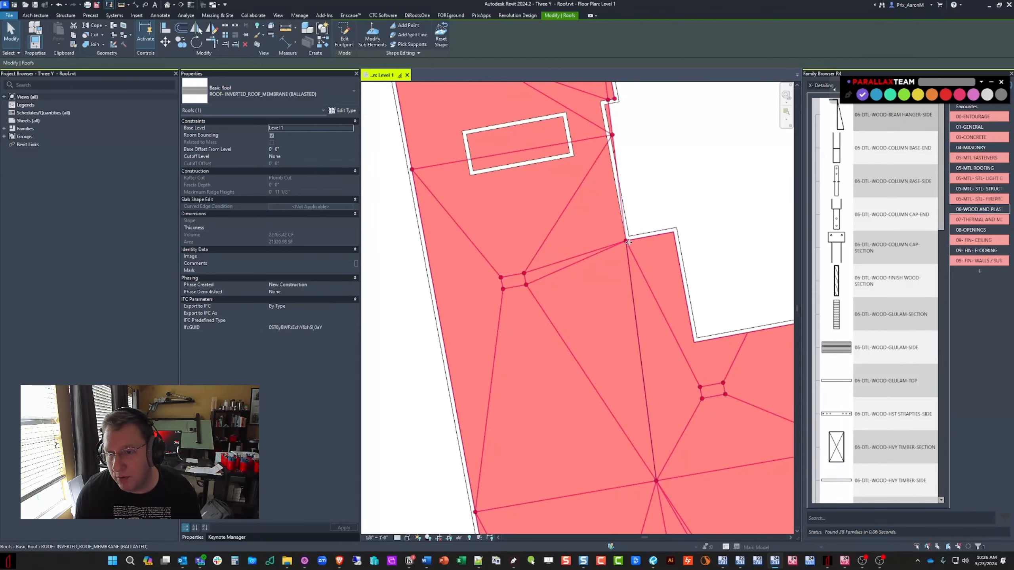
scroll(628, 242, down, 2)
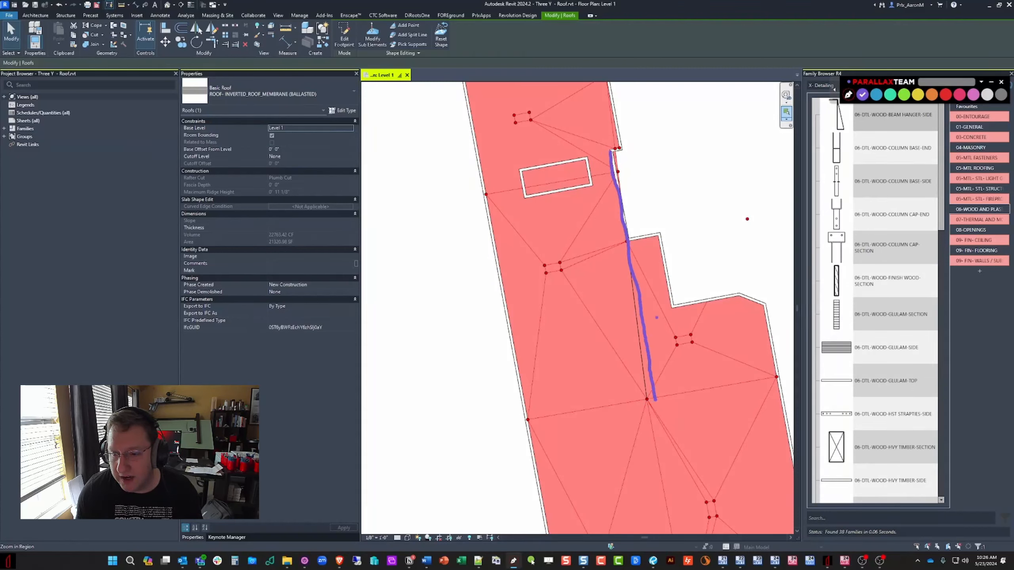
click(850, 94)
click(658, 187)
scroll(592, 255, up, 3)
click(590, 247)
key(Escape)
scroll(590, 247, down, 3)
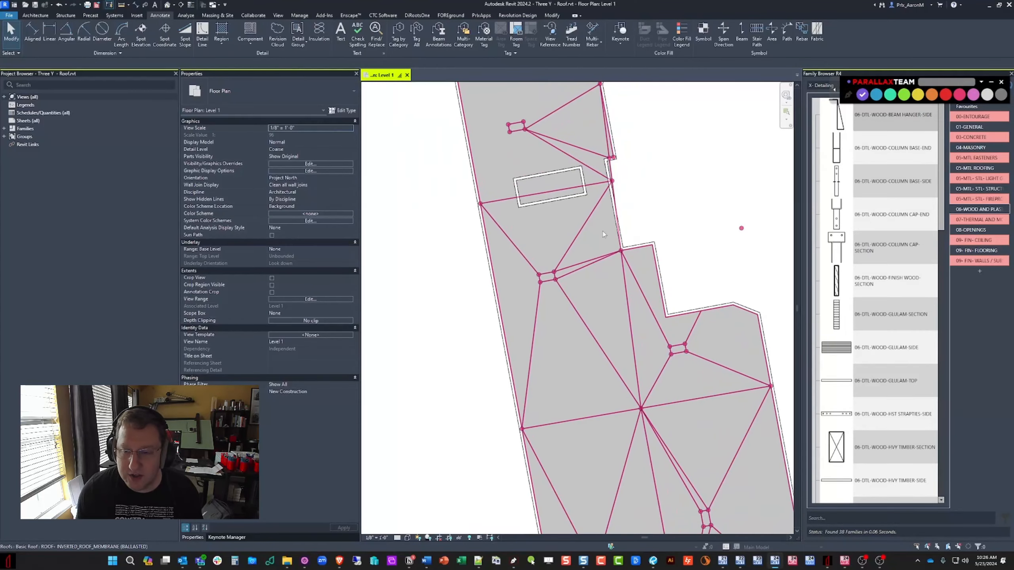
scroll(590, 221, up, 3)
middle_drag(590, 222, 548, 285)
click(582, 266)
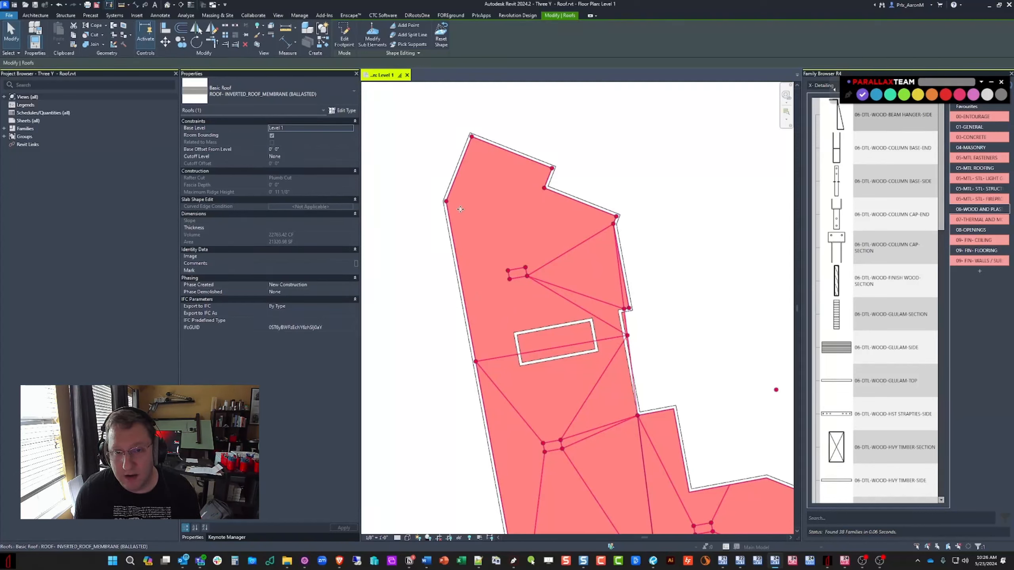
middle_drag(500, 185, 500, 175)
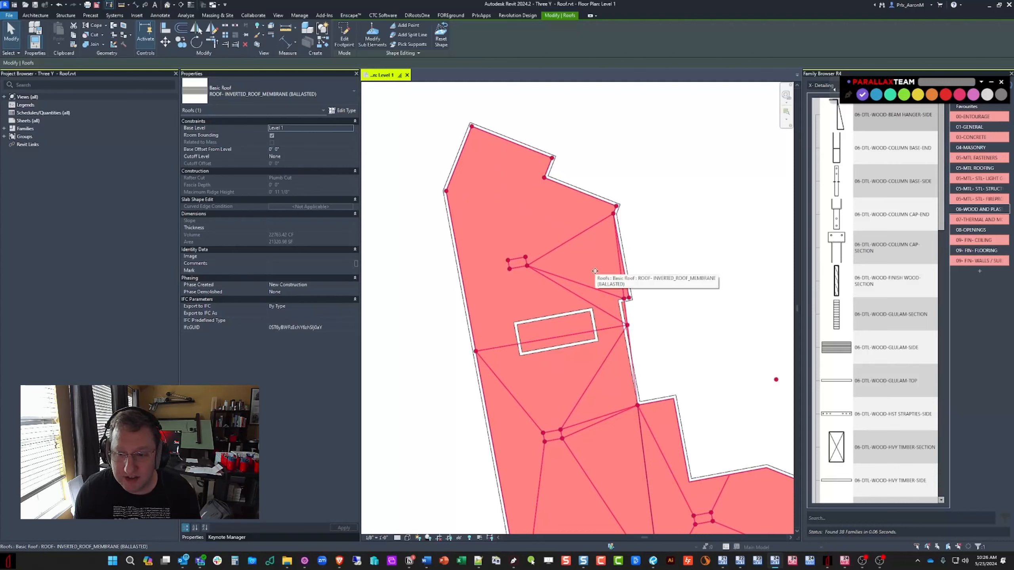
middle_drag(558, 249, 563, 241)
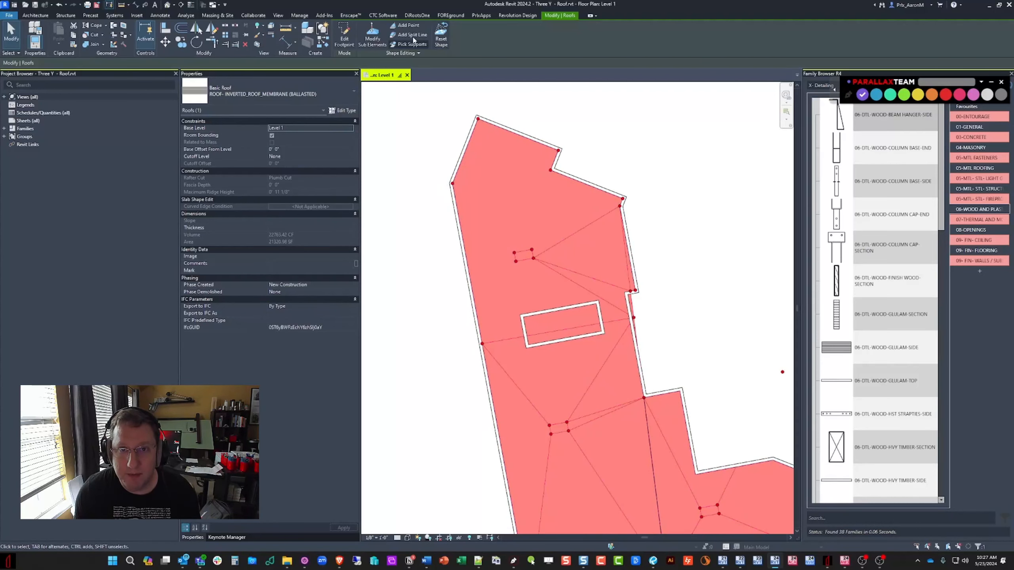
click(372, 36)
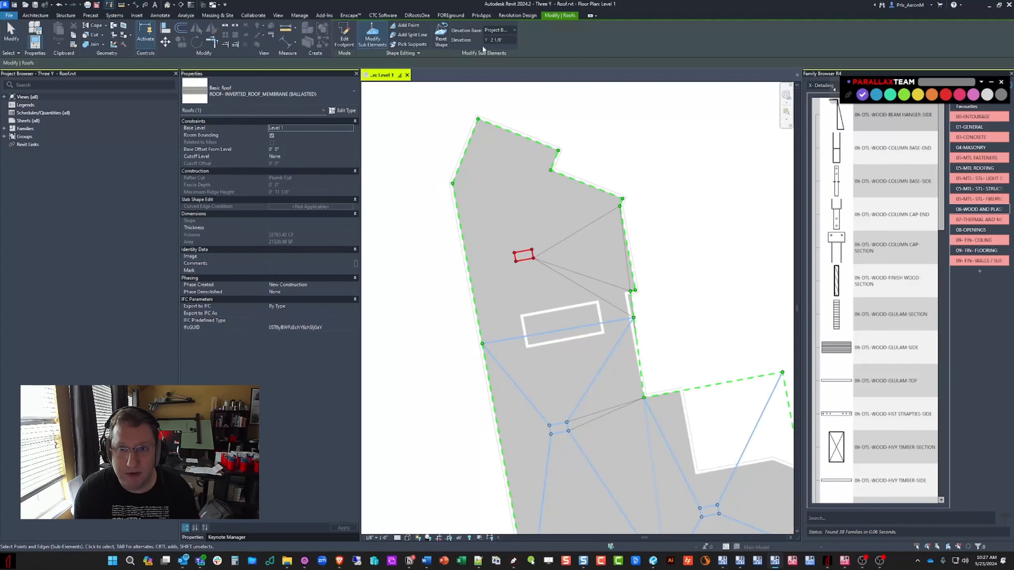
drag(425, 95, 703, 354)
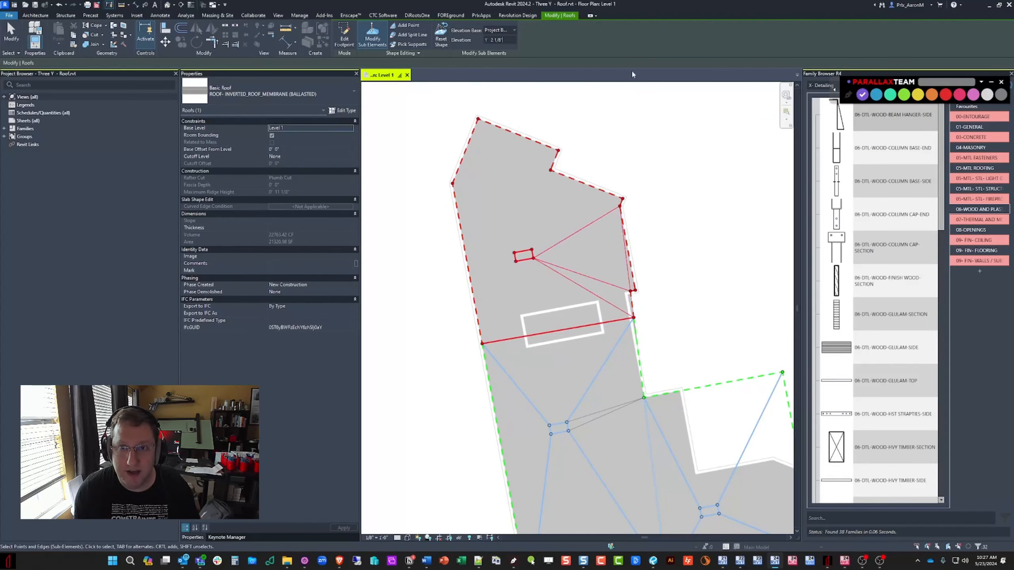
click(686, 158)
click(555, 283)
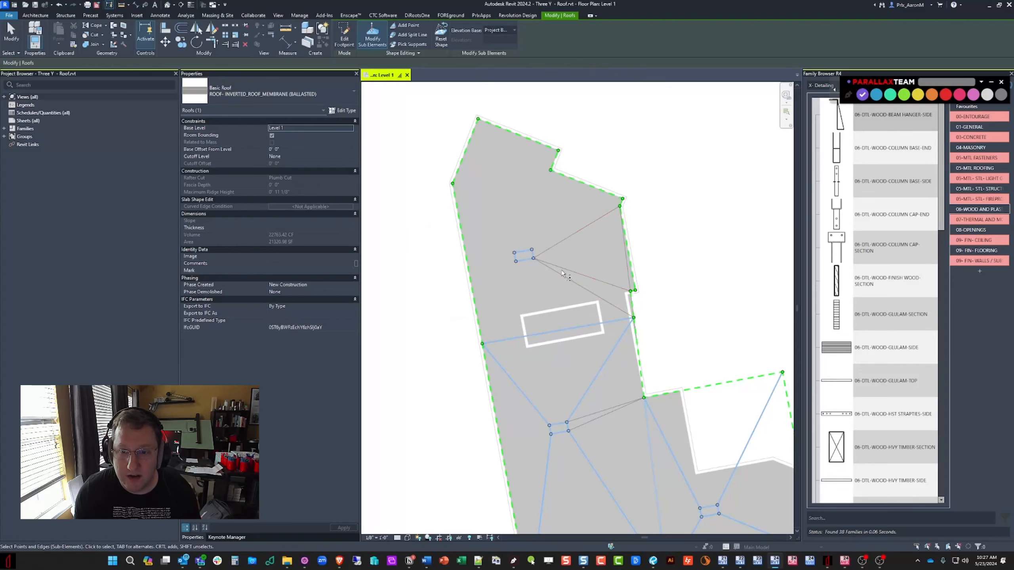
key(Escape)
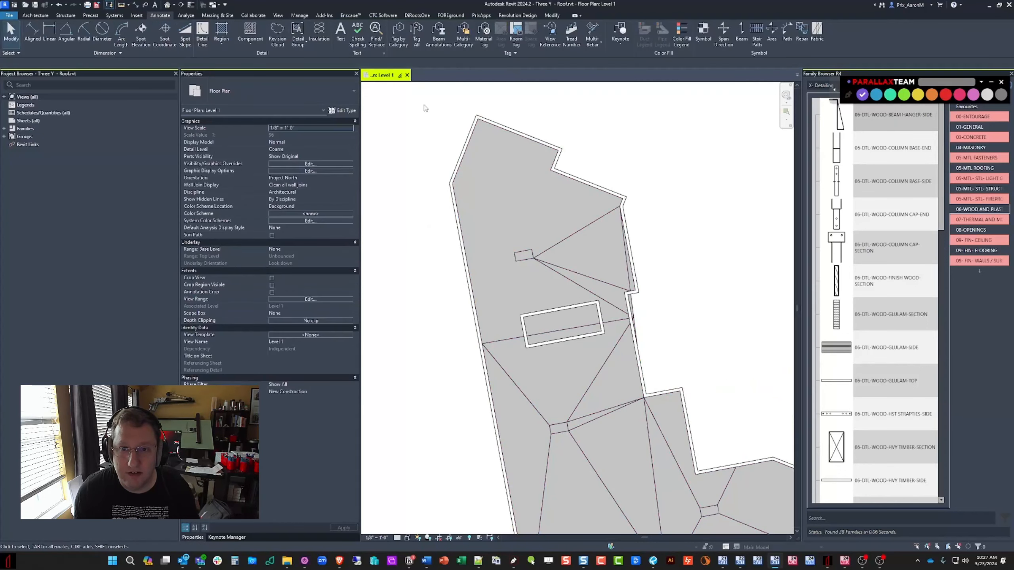
Step: Select the north sump, the enclosure split line and all boundary points of the roof's north end and set them to elevation 1' 2 1/8"
click(467, 141)
click(371, 35)
drag(405, 86, 680, 355)
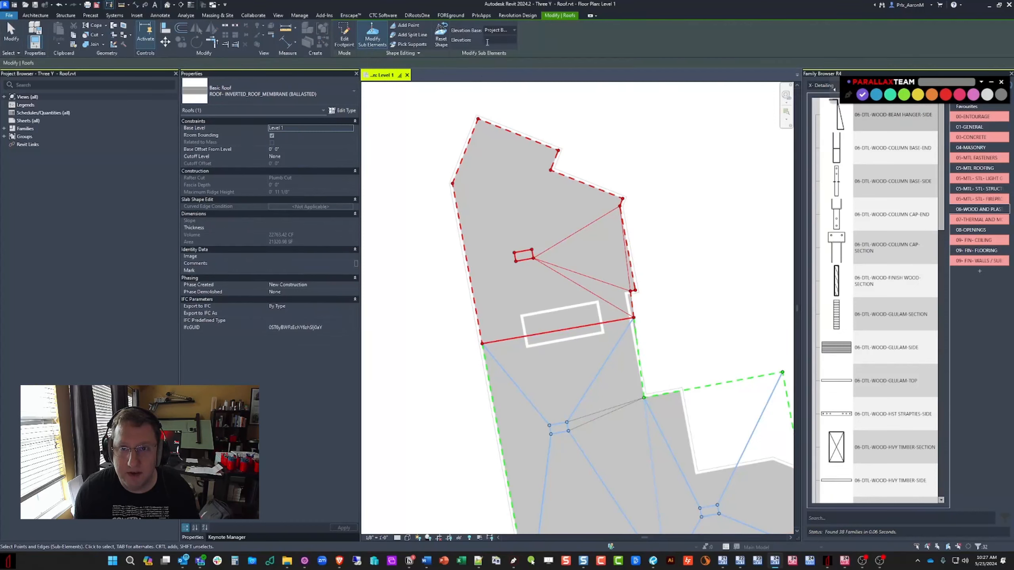
key(Return)
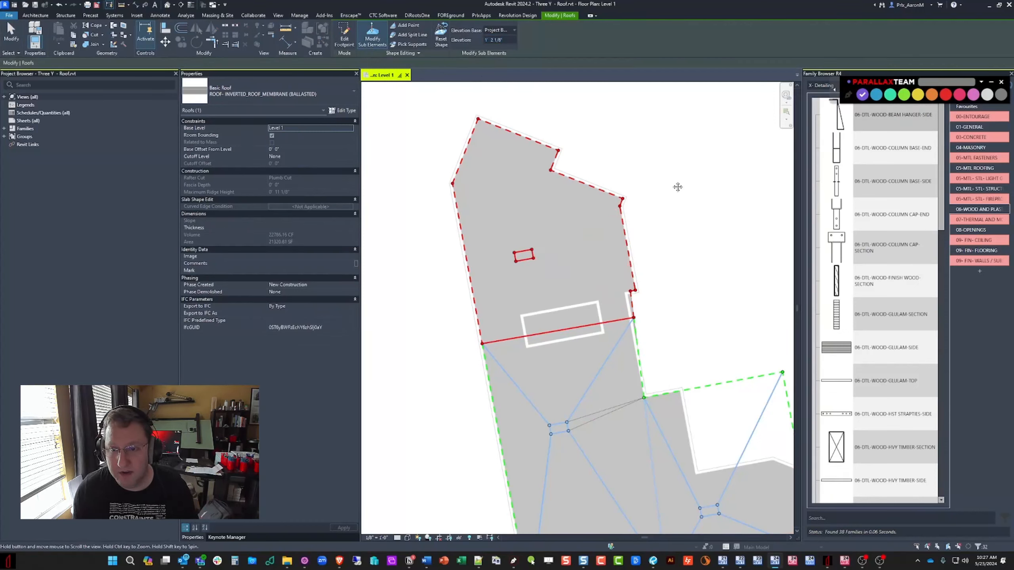
key(Escape)
Step: Edit the roof footprint and trim the west and upper east boundary lines to corners with the northernmost edge
click(580, 228)
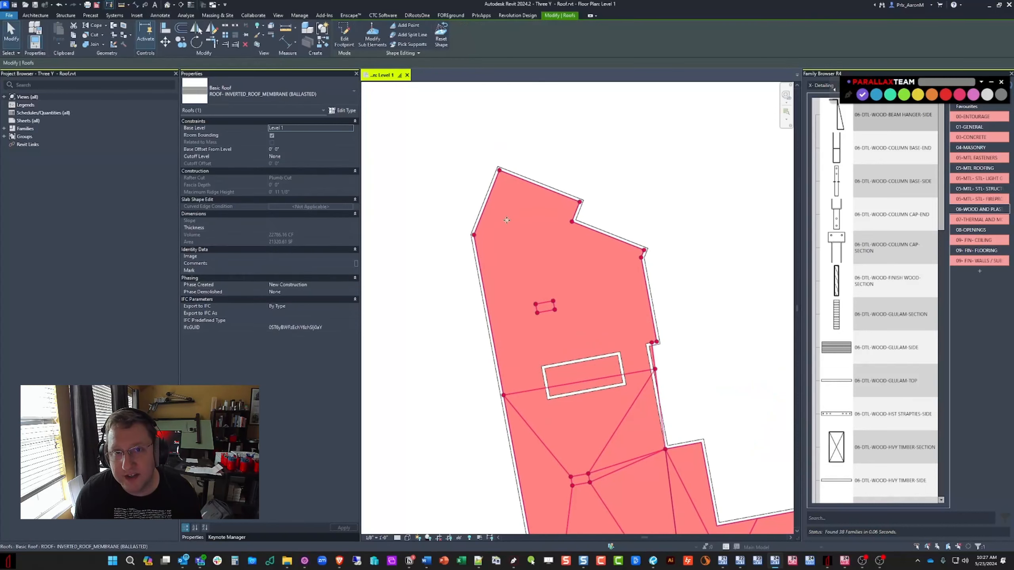
click(344, 36)
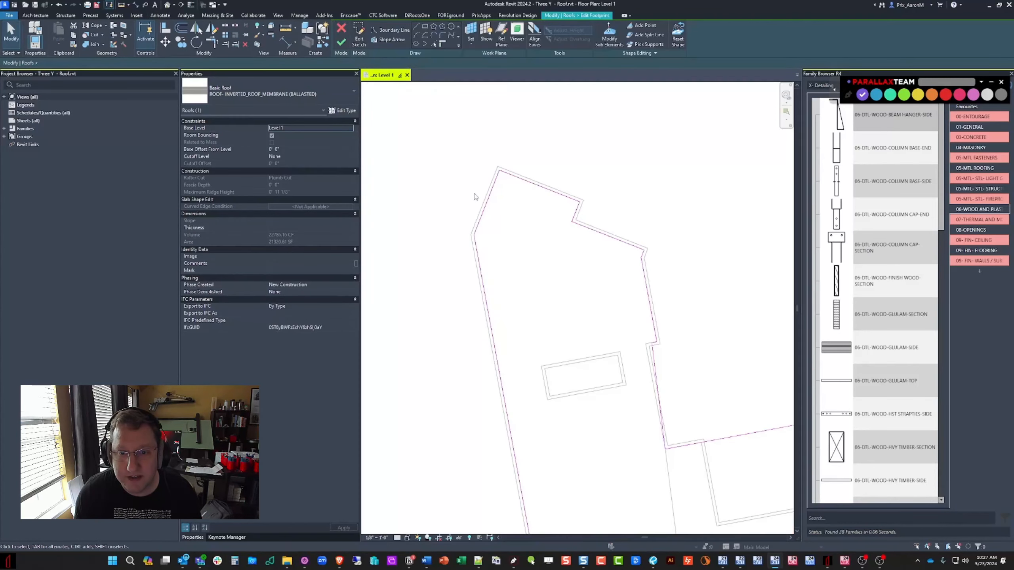
key(t)
key(r)
click(481, 259)
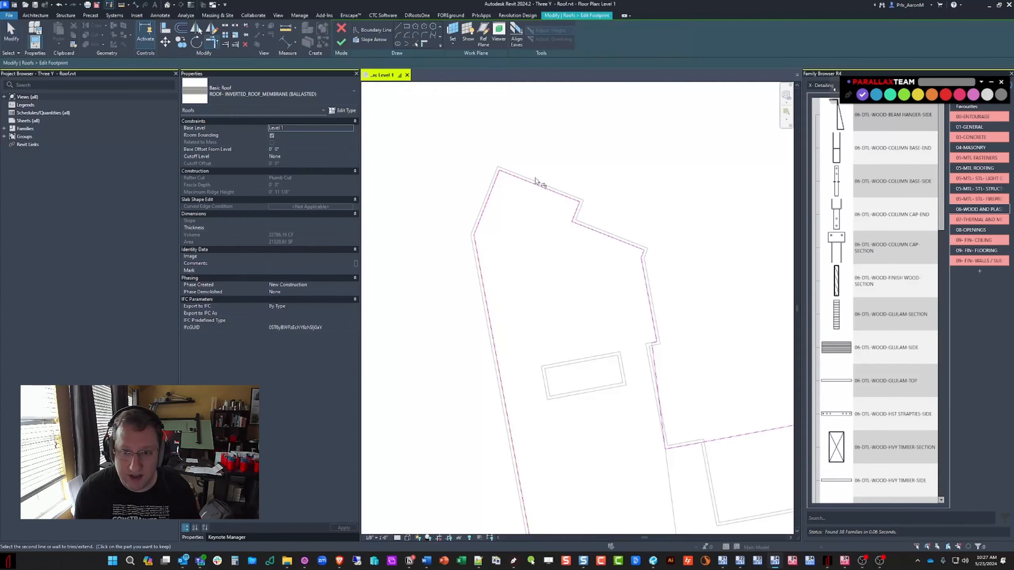
click(573, 201)
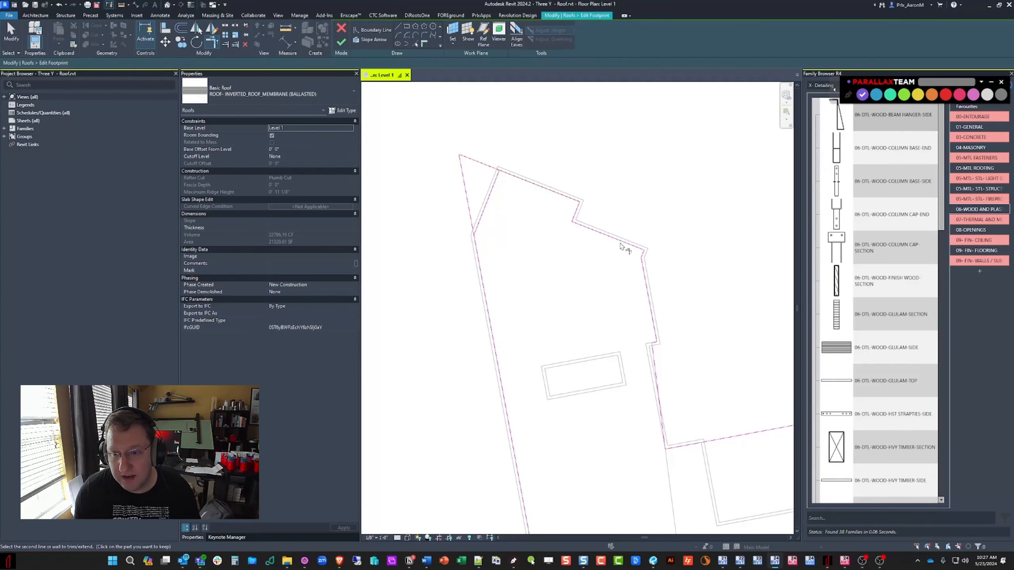
scroll(653, 284, up, 1)
click(651, 280)
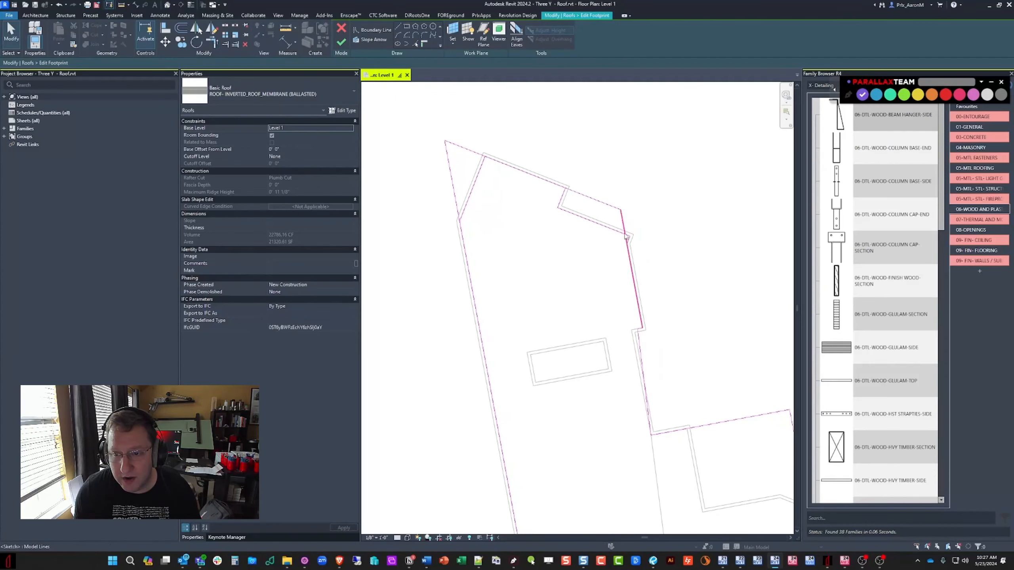
Step: Move the upper east boundary line of the footprint outward to the northeast corner of the wall
scroll(655, 270, up, 1)
click(649, 264)
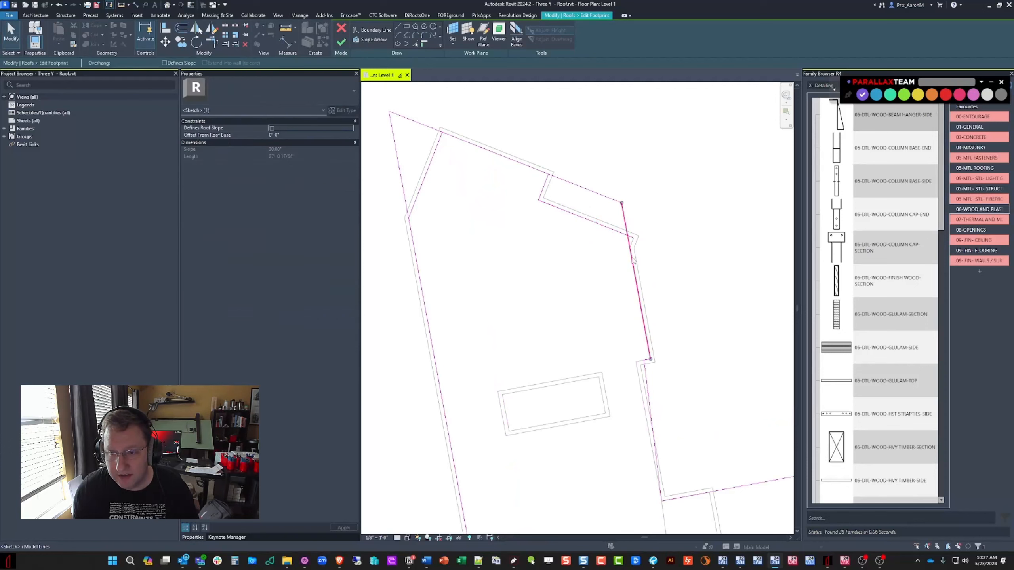
scroll(639, 259, up, 2)
key(m)
key(v)
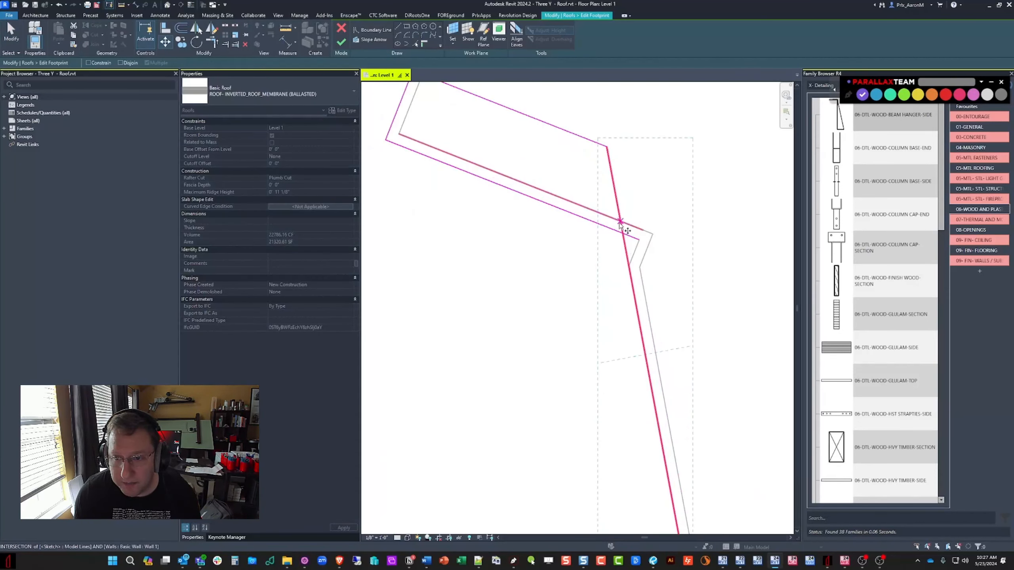
scroll(616, 231, up, 1)
click(618, 212)
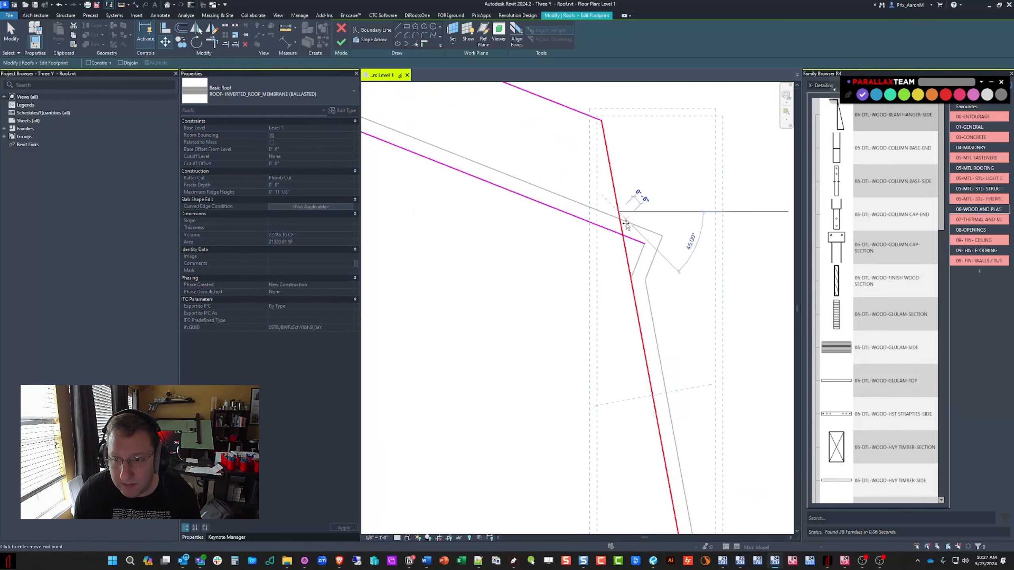
click(643, 232)
scroll(597, 229, down, 3)
key(Escape)
scroll(591, 272, down, 3)
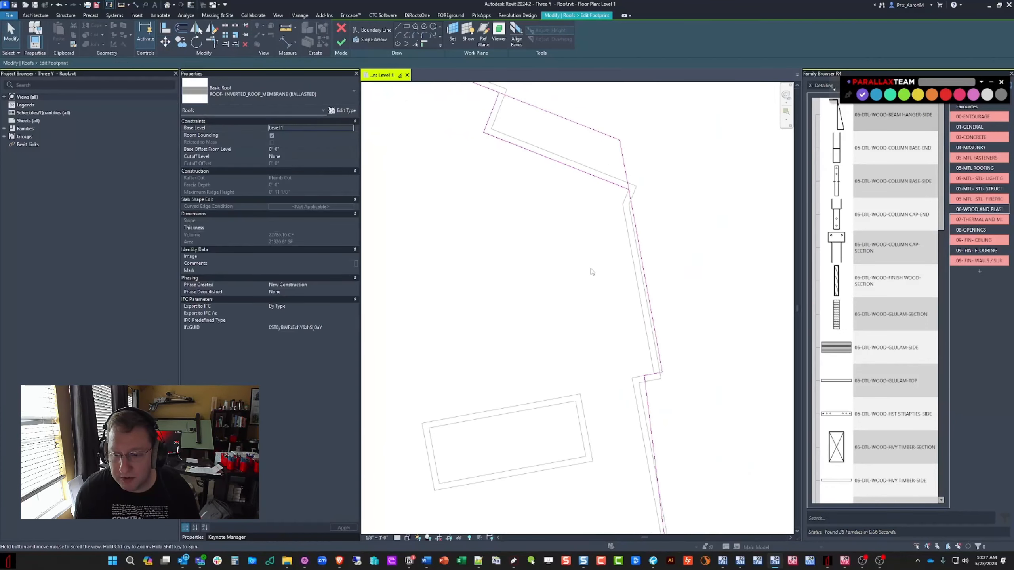
Step: Delete the leftover northeast notch and northwest chamfer lines from the footprint and finish the sketch
click(546, 195)
key(Escape)
scroll(553, 218, down, 2)
click(477, 178)
key(Escape)
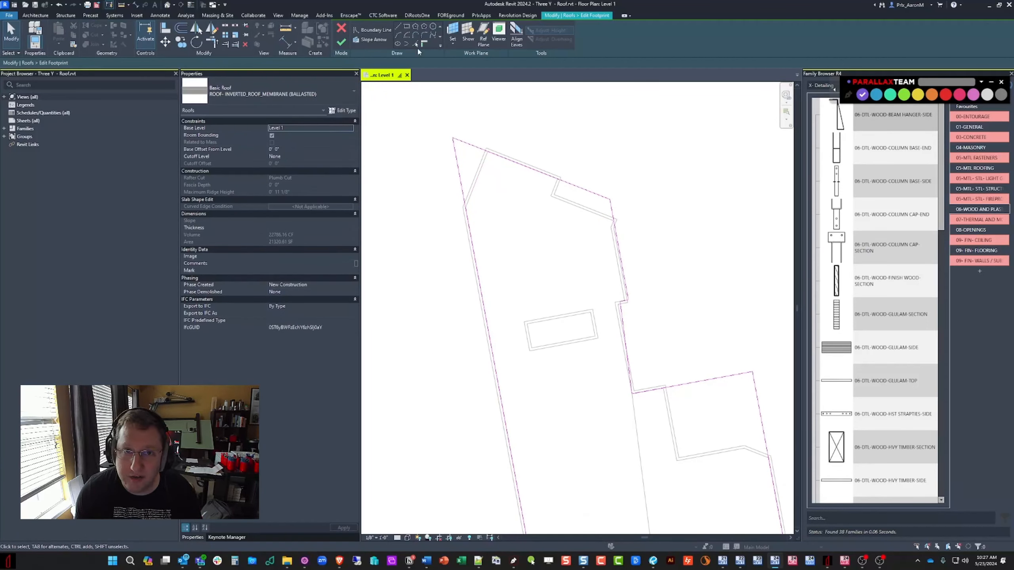
click(342, 42)
Step: Select all points and edges of the roof's north end down to the enclosure ridge and set them to elevation 1' 2 1/8"
click(567, 280)
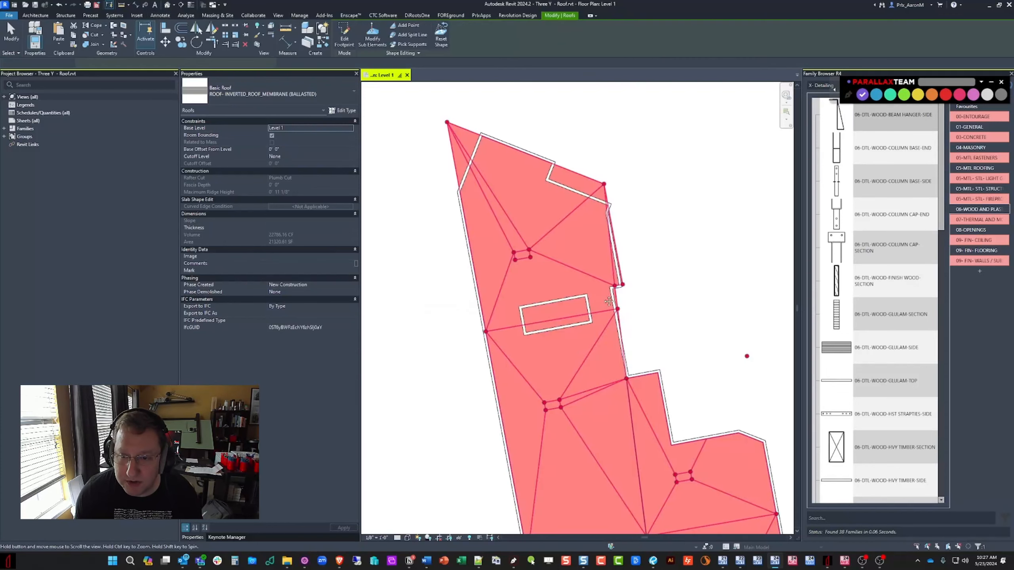
click(569, 243)
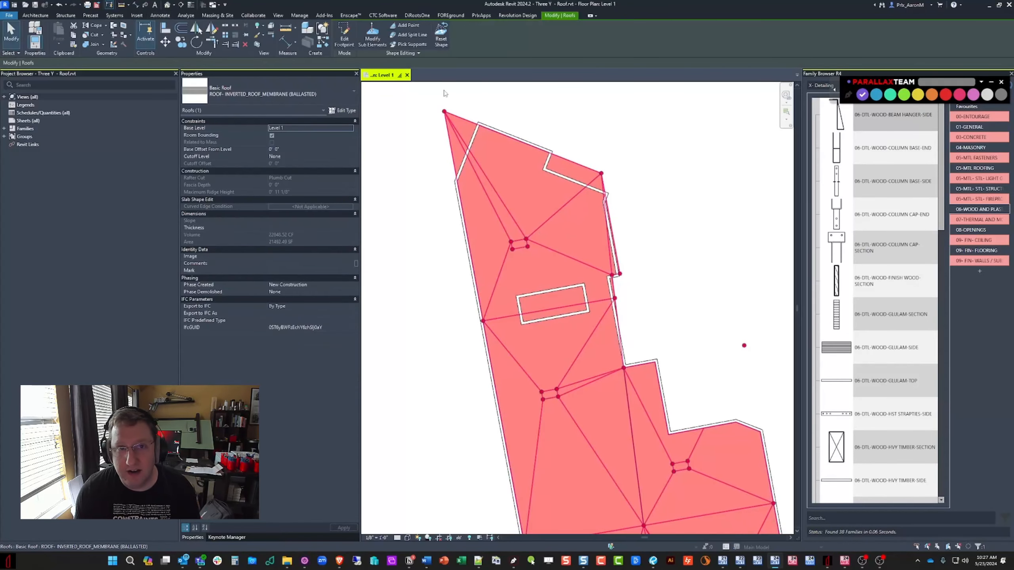
click(372, 36)
drag(419, 89, 673, 340)
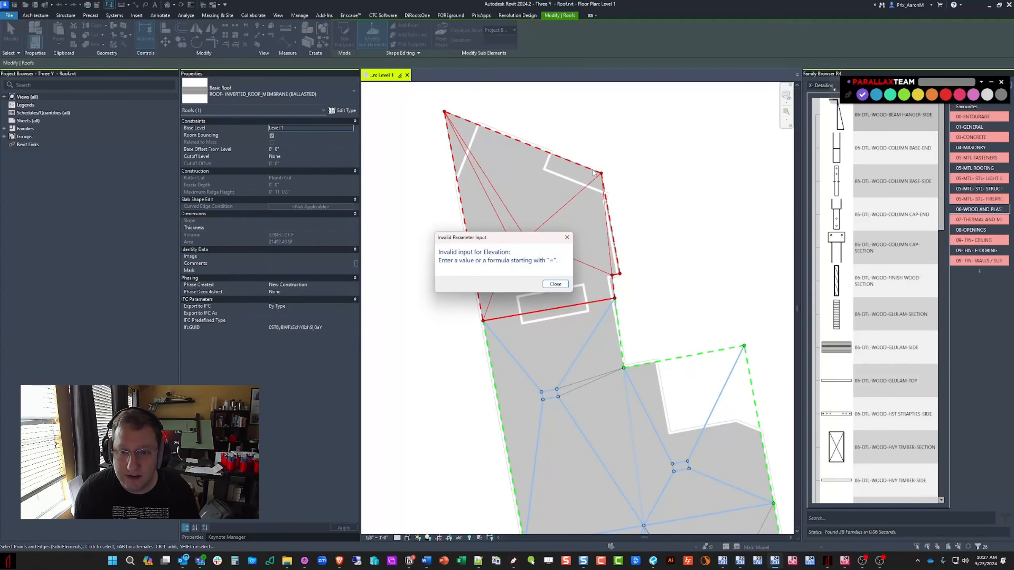
middle_drag(613, 118, 643, 167)
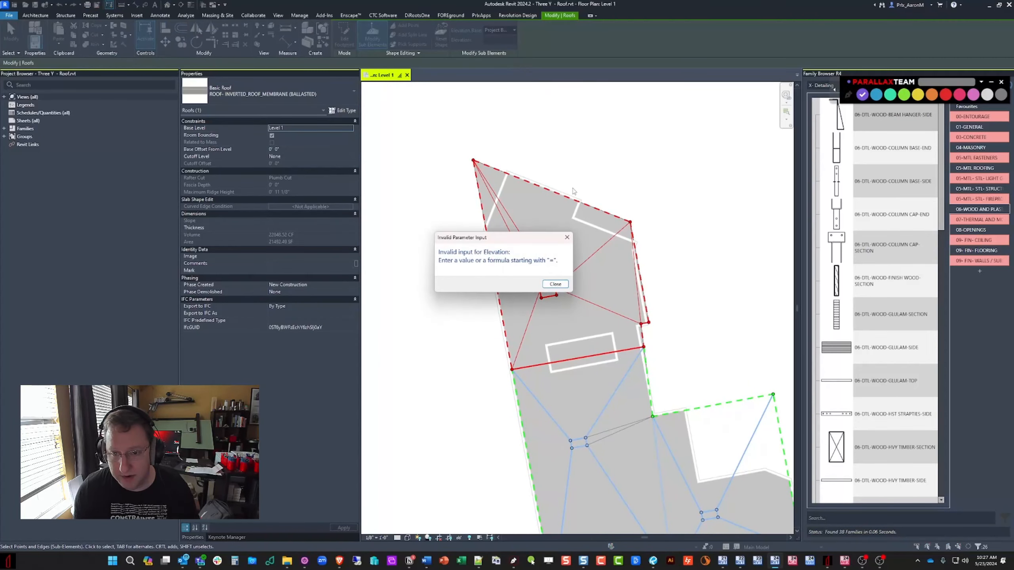
key(Return)
key(Return)
key(Escape)
key(Escape)
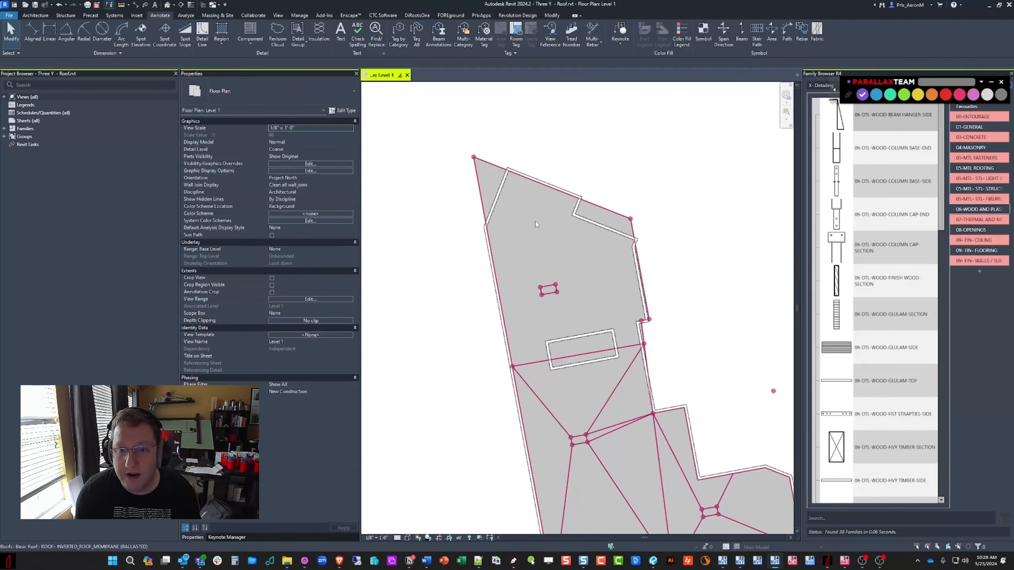
Step: Add split lines from the north sump's west corners to the roof's northwest tip and to the west end of the enclosure ridge
click(536, 224)
click(383, 39)
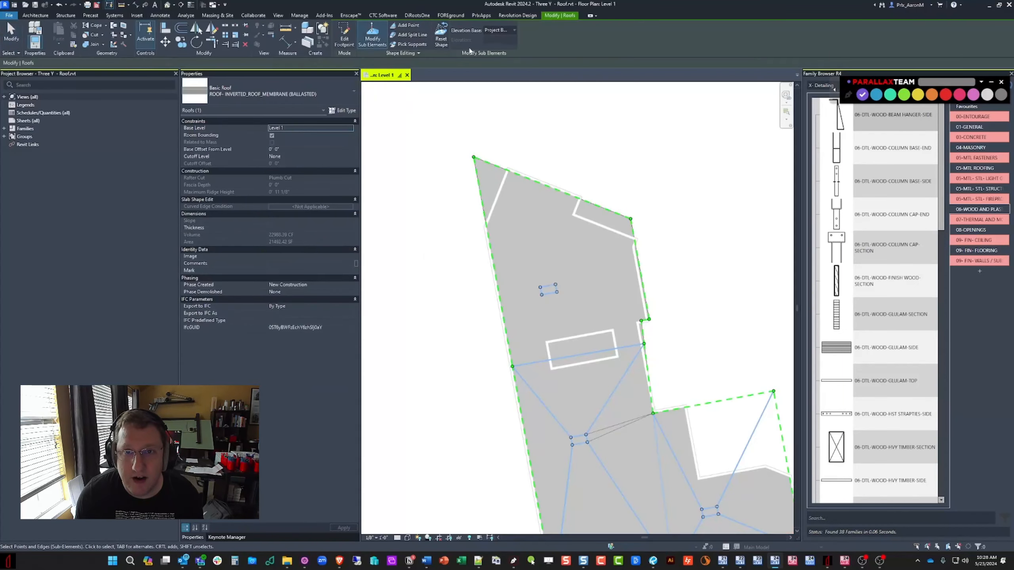
click(413, 35)
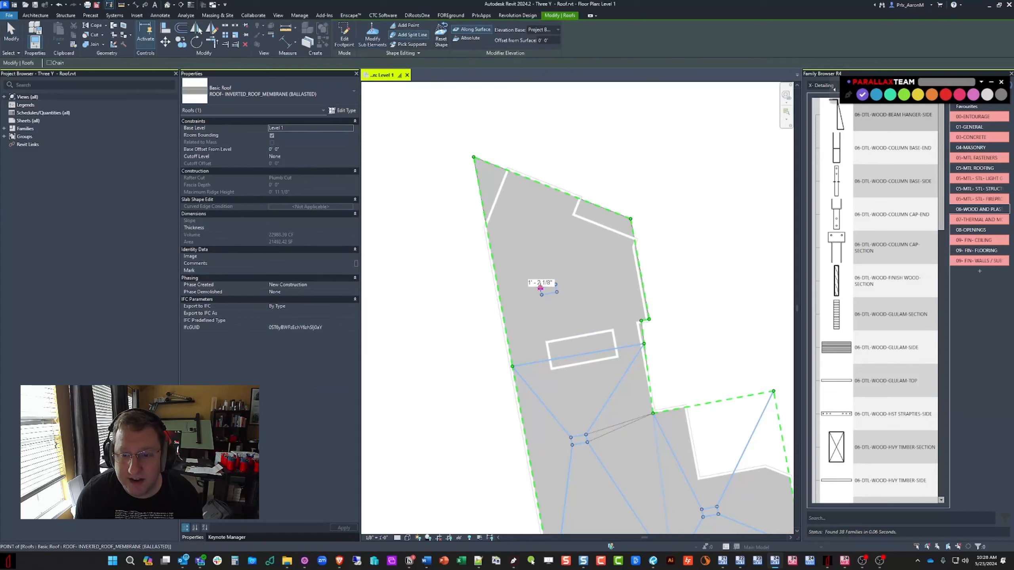
scroll(497, 176, up, 3)
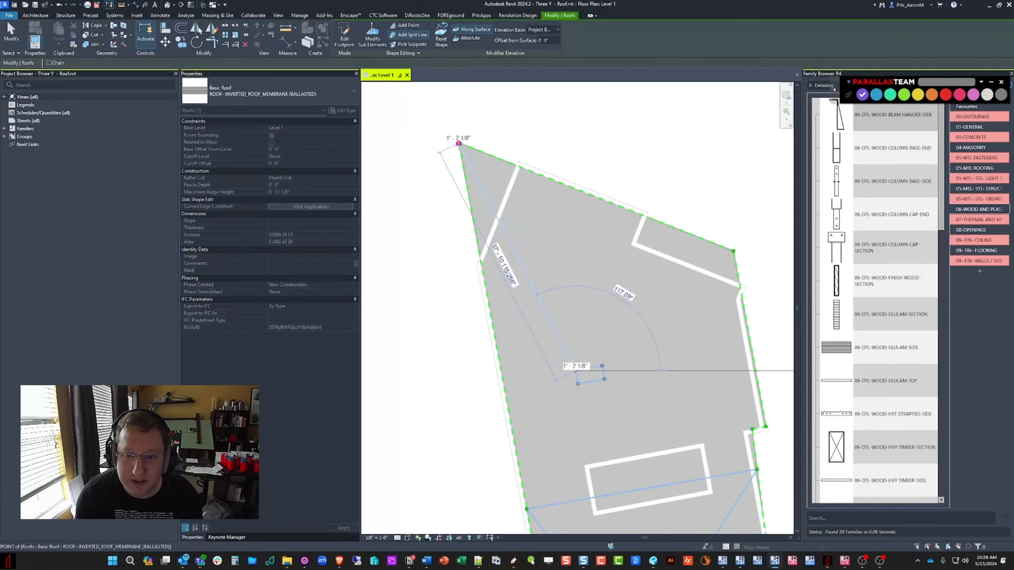
click(459, 144)
middle_drag(503, 250, 525, 167)
click(599, 301)
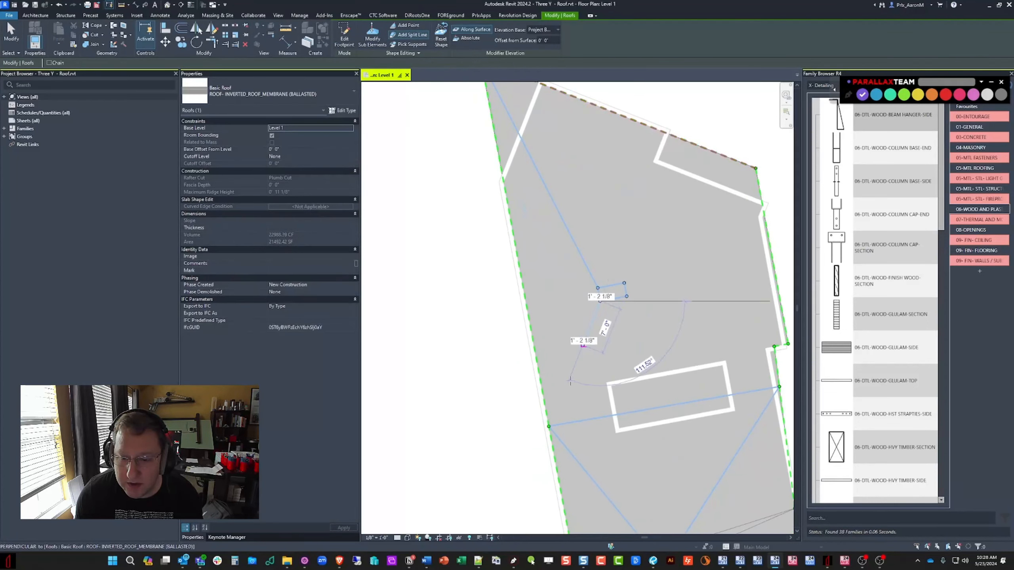
middle_drag(622, 328, 543, 327)
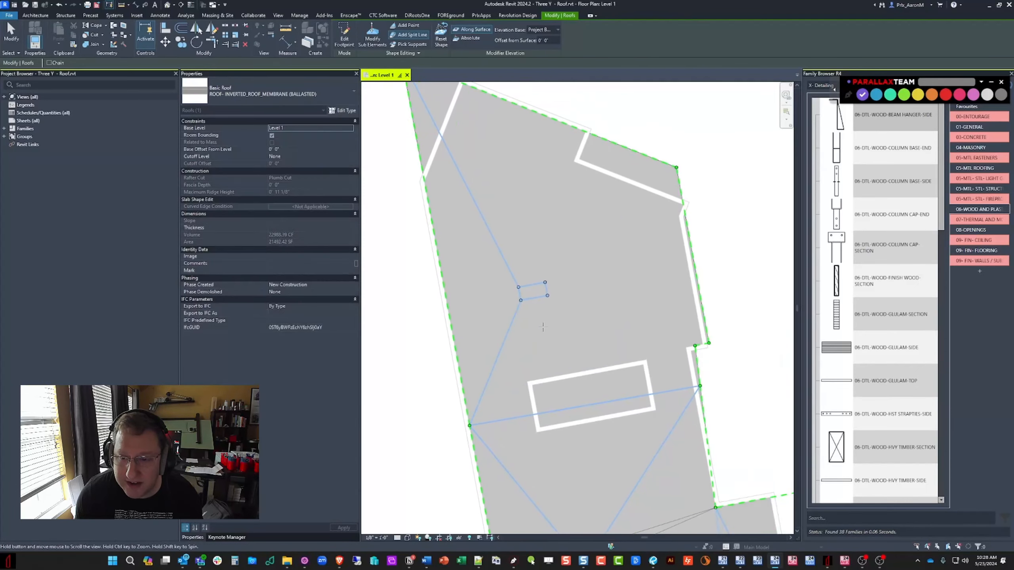
Step: Add split lines from the north sump's east corners to the east end of the enclosure ridge and to the roof's northeast corner
click(547, 296)
click(699, 385)
click(545, 282)
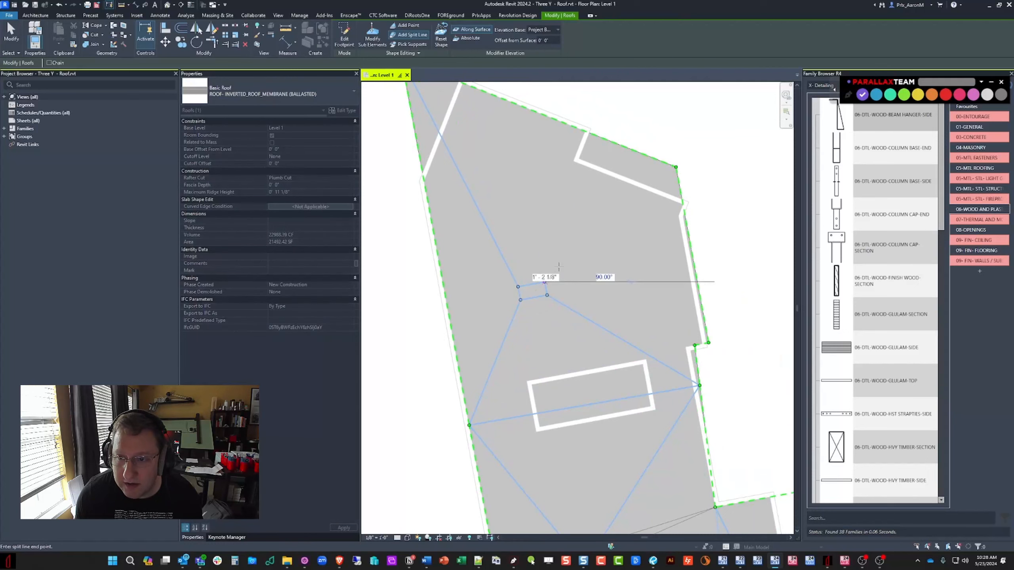
click(676, 168)
key(Escape)
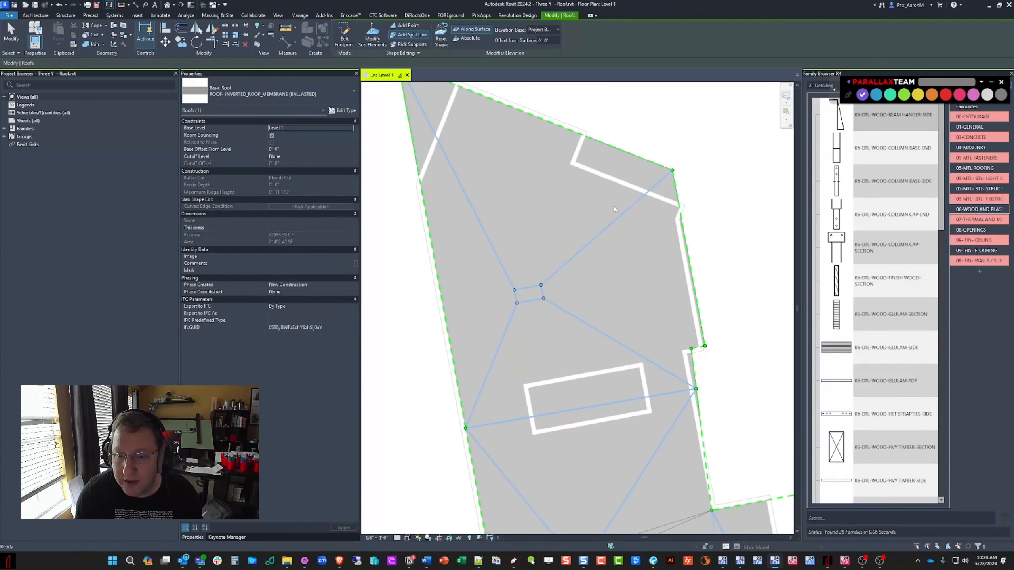
Step: Select the north sump's four corners and lower them to elevation 11.125"
scroll(618, 206, down, 1)
drag(498, 260, 582, 291)
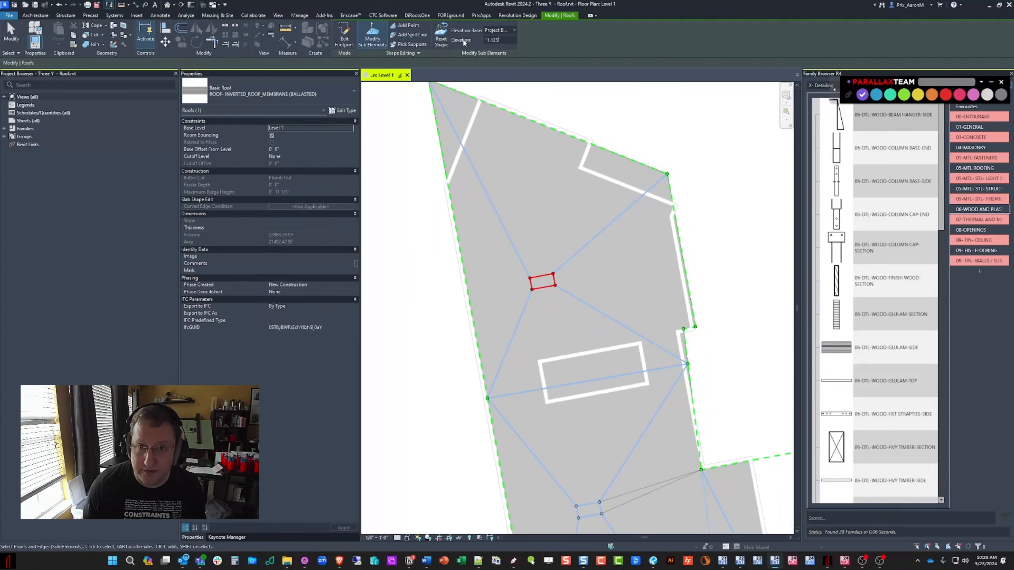
key(Return)
middle_drag(667, 232, 631, 247)
scroll(657, 298, up, 1)
middle_drag(657, 297, 618, 250)
key(Escape)
key(Escape)
click(636, 279)
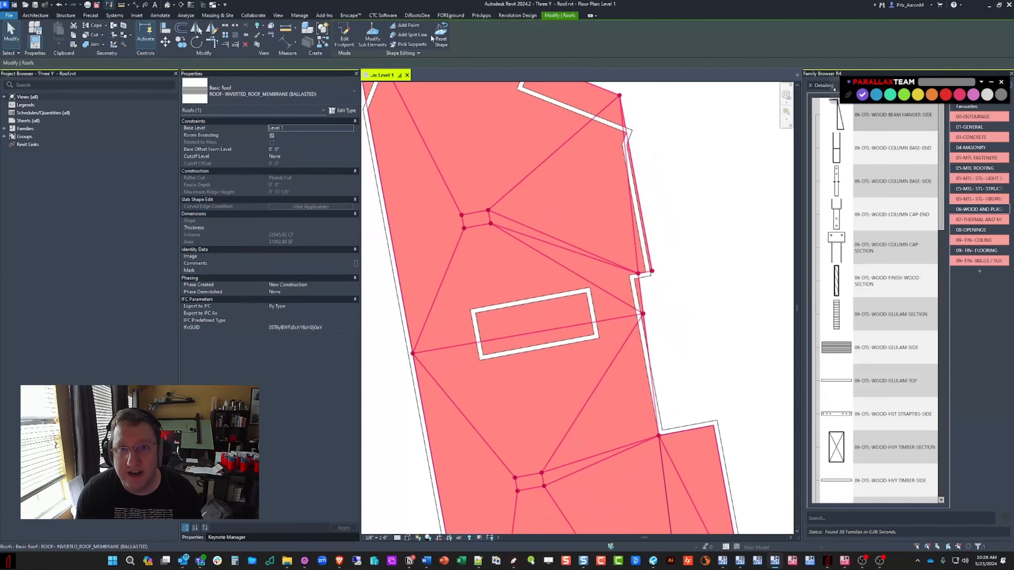
click(344, 35)
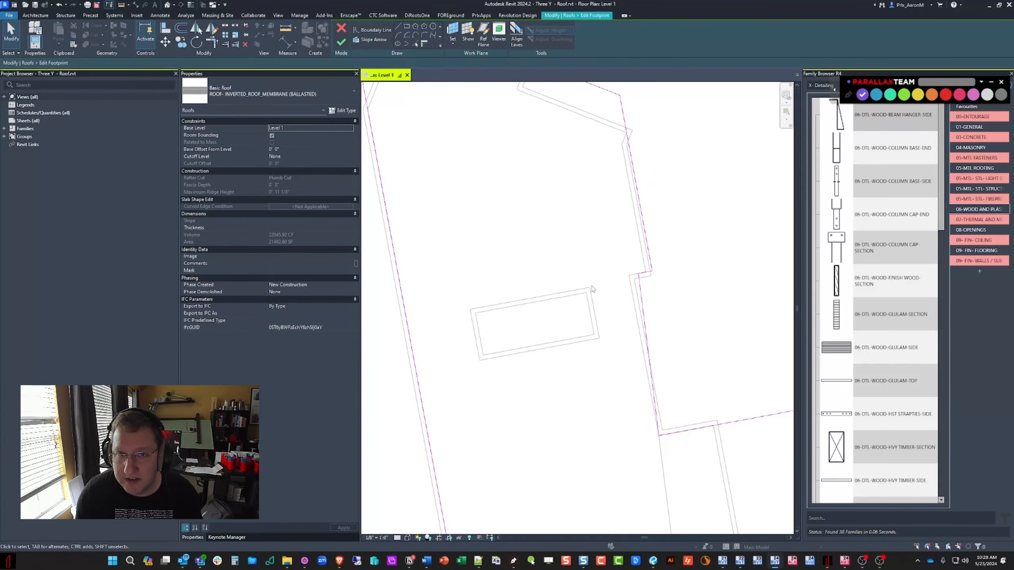
click(341, 41)
key(Escape)
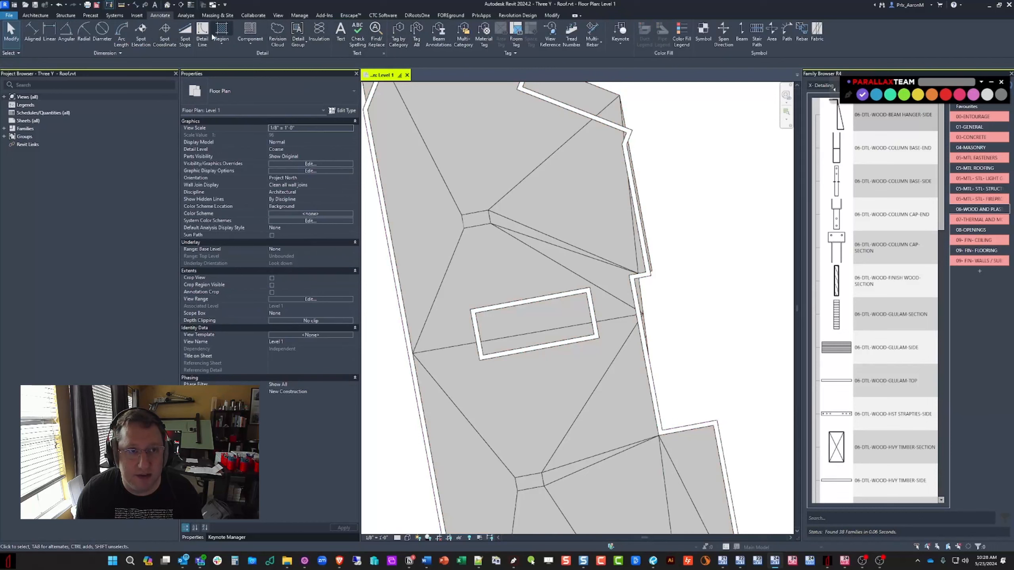
Step: Trace the ridge split line across the enclosure with a detail line
key(d)
key(l)
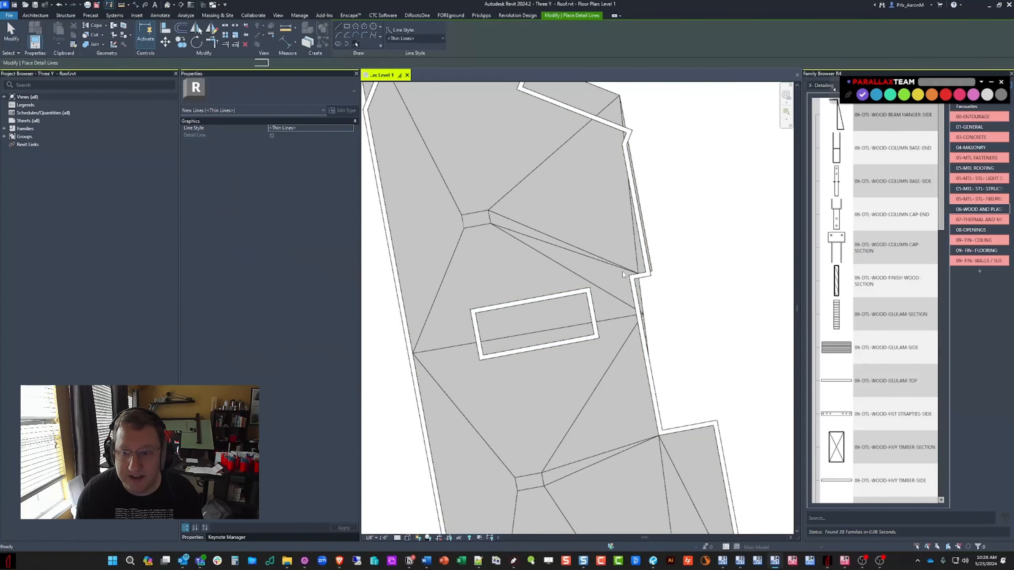
key(Escape)
Step: Edit the roof footprint, align the short edge of the east jog with the ridge detail line and finish the sketch
click(607, 239)
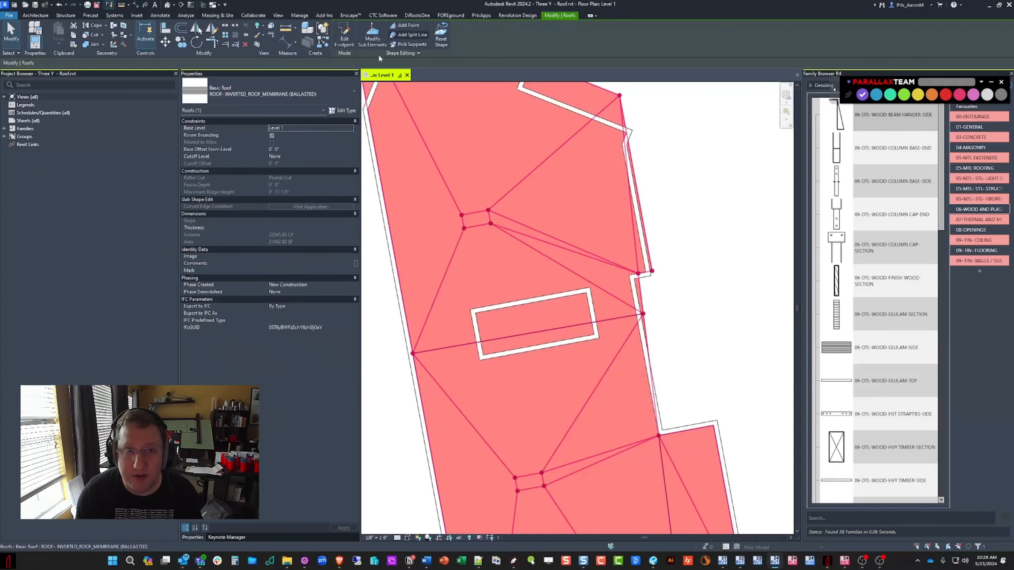
click(345, 37)
key(a)
key(l)
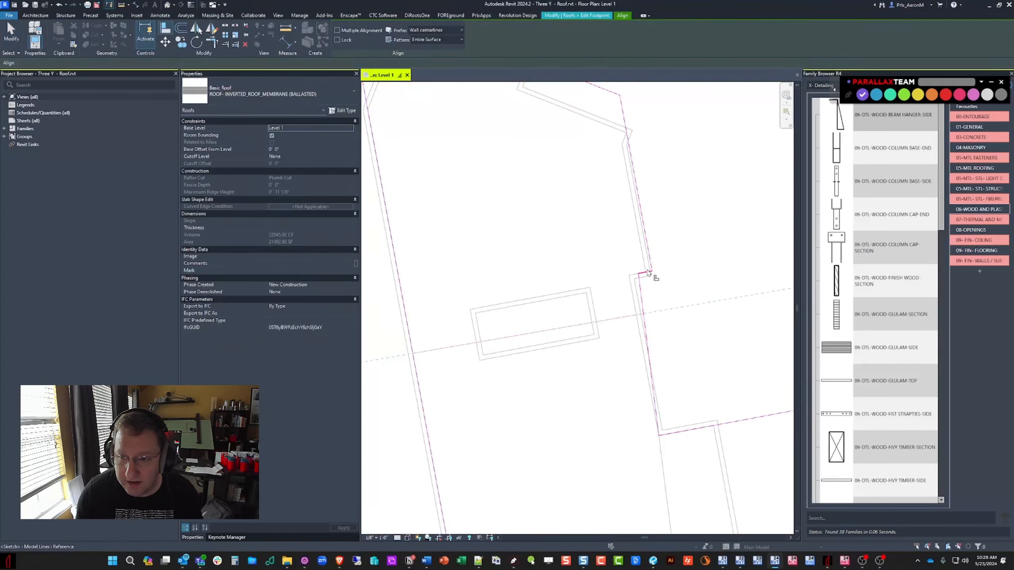
scroll(644, 295, down, 1)
key(Escape)
middle_drag(569, 193, 567, 241)
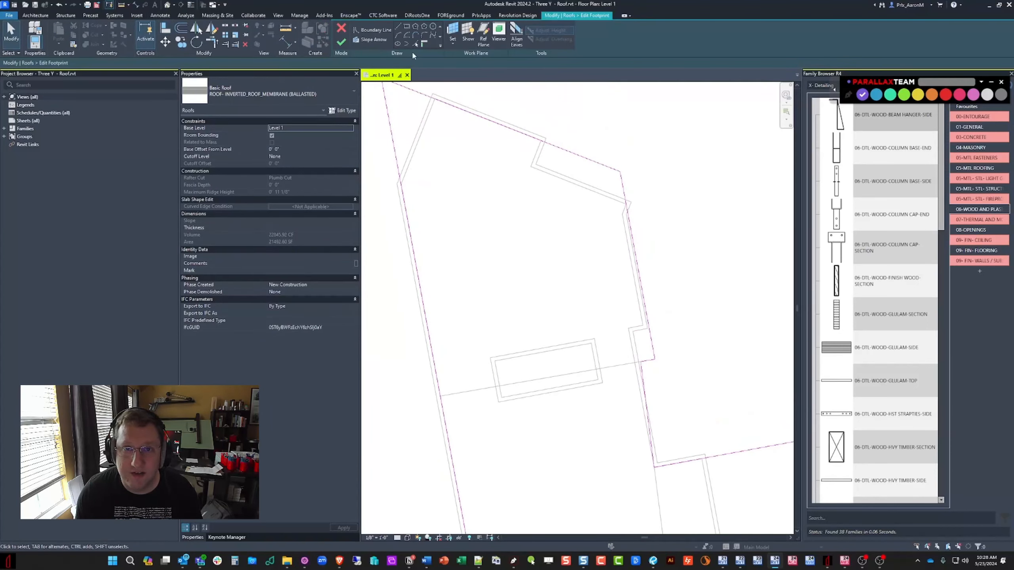
click(565, 281)
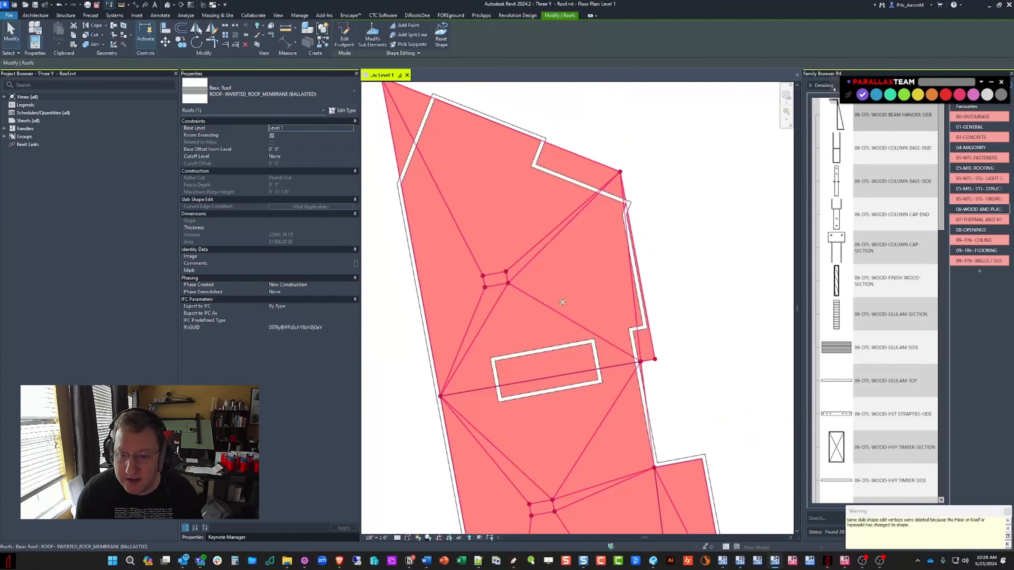
scroll(566, 271, down, 1)
click(372, 37)
drag(420, 104, 709, 360)
key(Escape)
key(Escape)
Step: Add a split line across the enclosure from the west edge's ridge point to the inner corner of the east jog
middle_drag(589, 265, 589, 256)
click(589, 259)
click(372, 37)
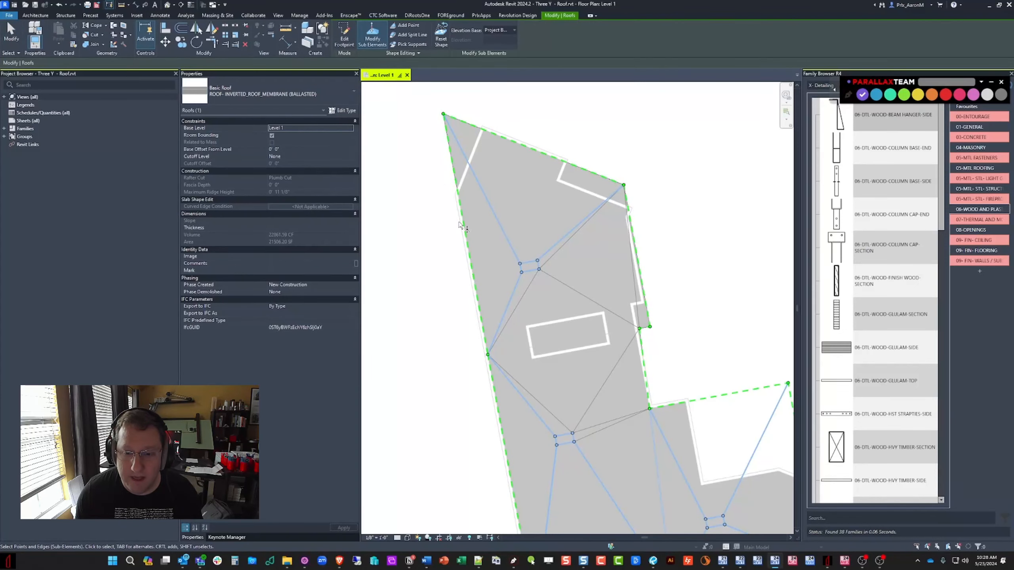
click(411, 35)
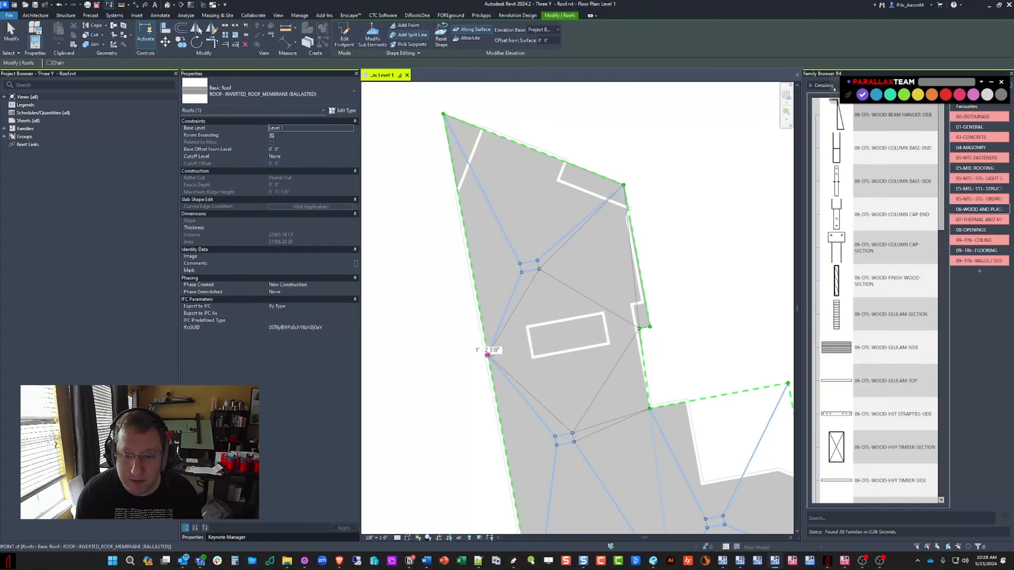
click(488, 355)
click(640, 328)
key(Escape)
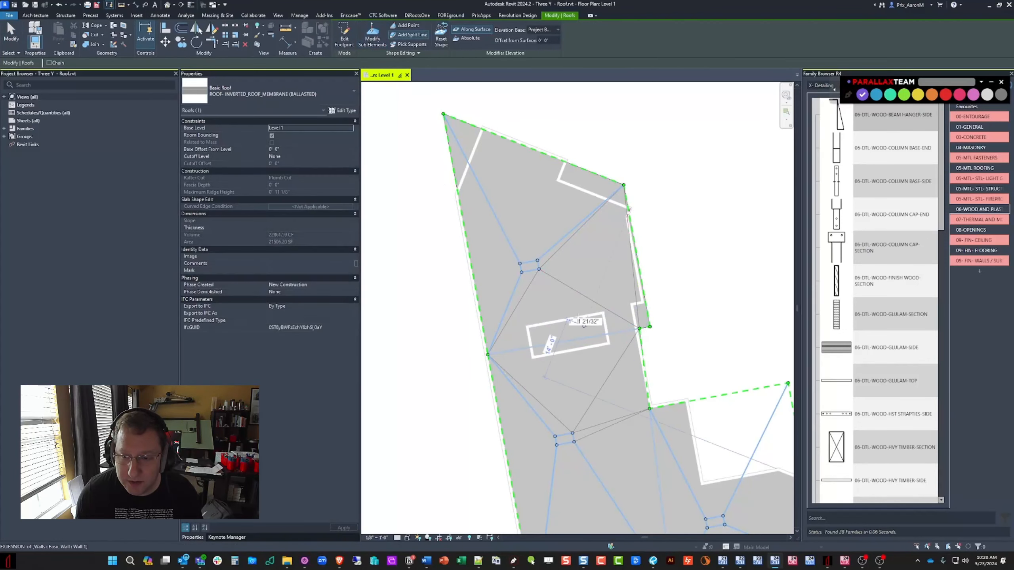
Step: Select the north sump's corners and edges and set them to elevation 1' 2 1/8"
middle_drag(542, 286, 543, 270)
drag(498, 228, 557, 266)
click(509, 40)
text(1' 2 1/8")
key(Return)
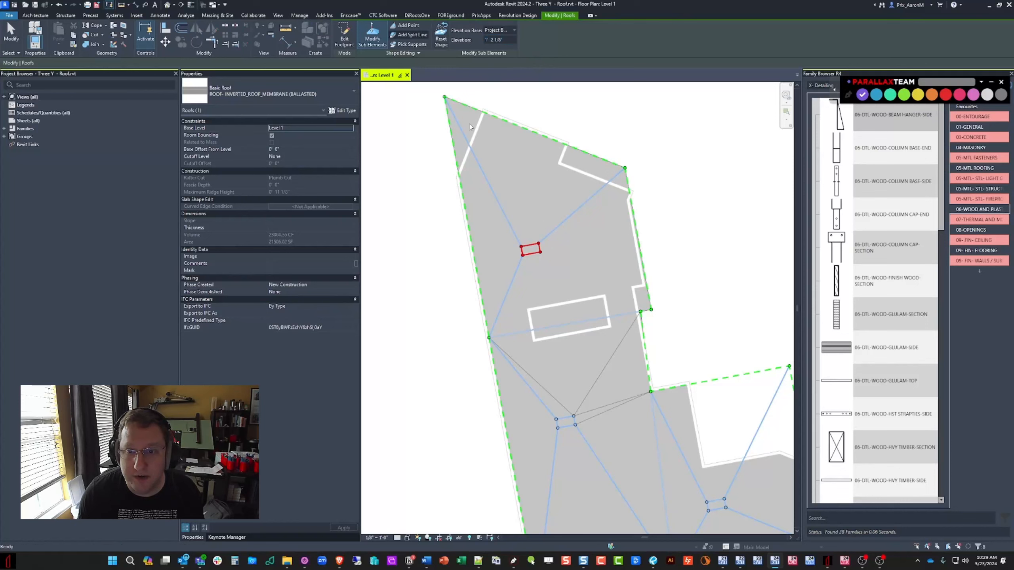
Step: Add a split line from the north sump's southeast corner to the outer corner of the east jog
click(412, 35)
click(542, 253)
scroll(611, 302, up, 3)
click(681, 315)
key(Escape)
scroll(613, 222, down, 2)
Step: Set the north sump's corners to elevation 0' 11 1/8" and leave the shape editing
drag(478, 190, 561, 228)
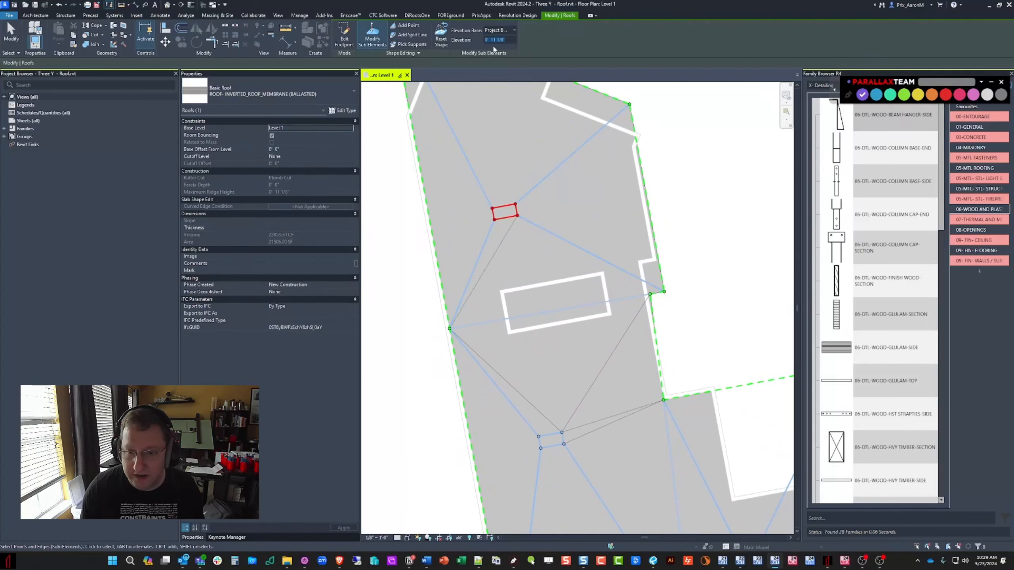
scroll(521, 287, down, 2)
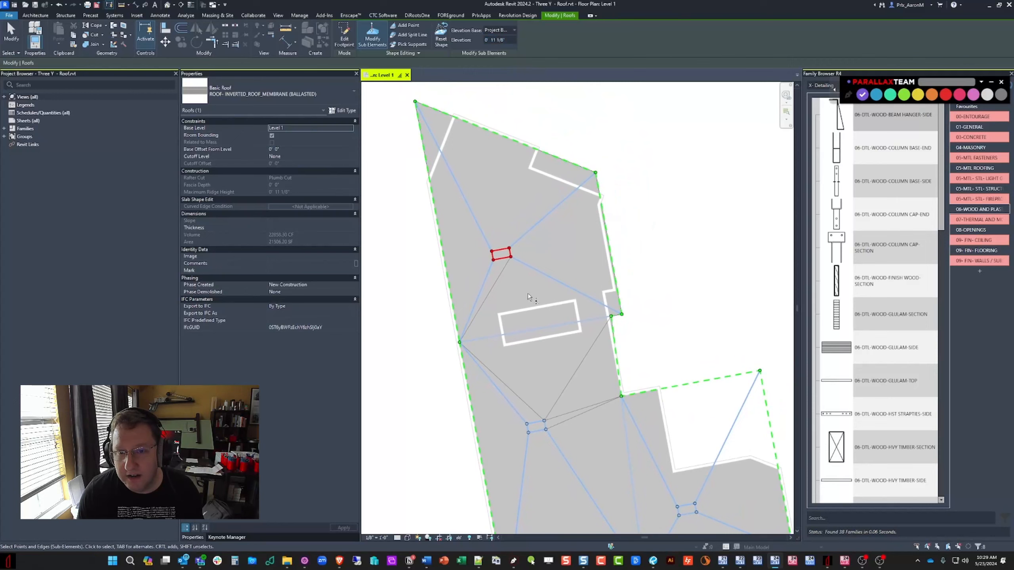
key(Escape)
key(Escape)
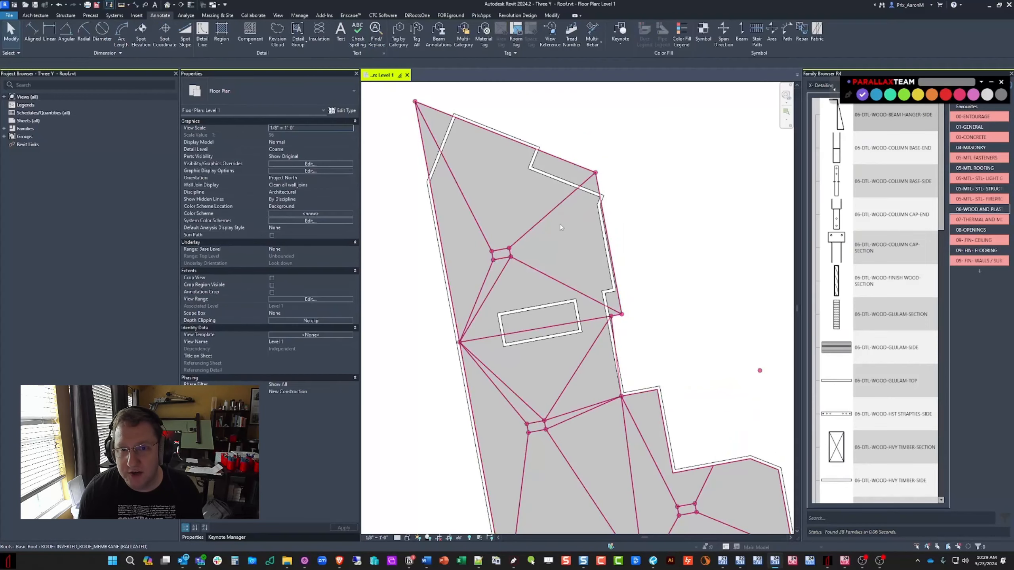
Step: Start a vertical opening in the roof and sketch its boundary along the east wall's inner face from the south inner corner across the jog
scroll(543, 264, down, 1)
middle_drag(530, 242, 524, 229)
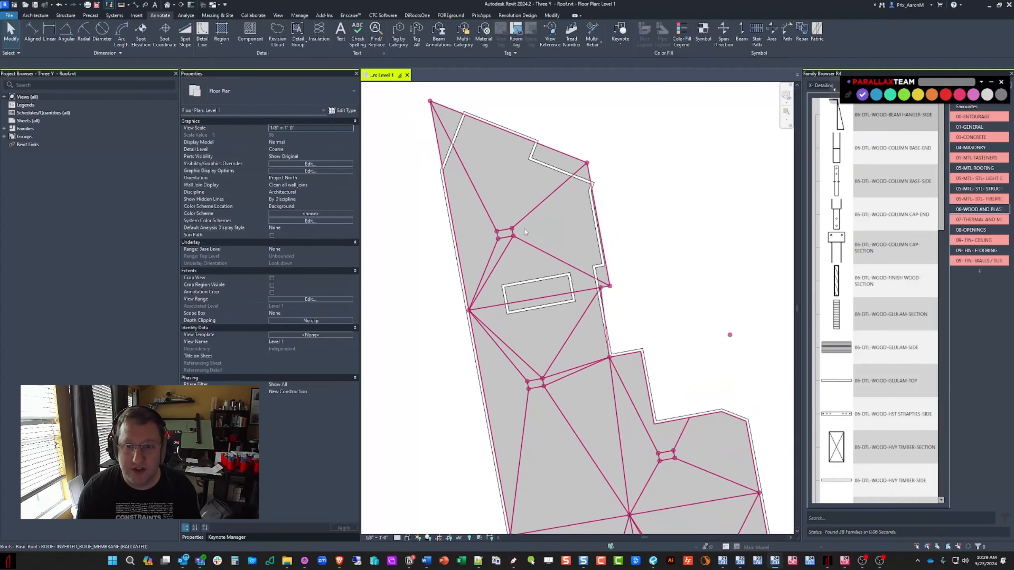
click(524, 230)
click(32, 15)
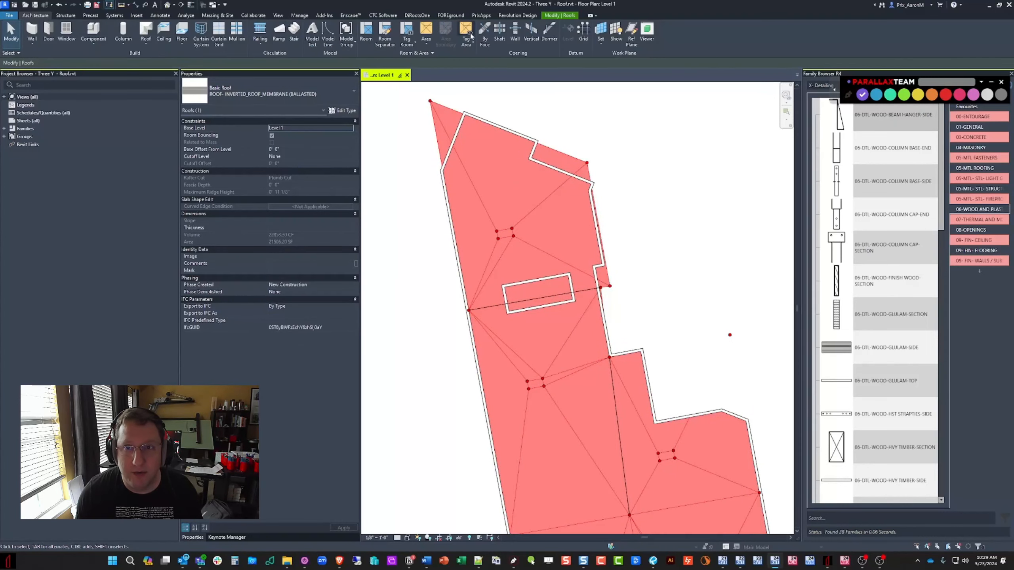
click(530, 30)
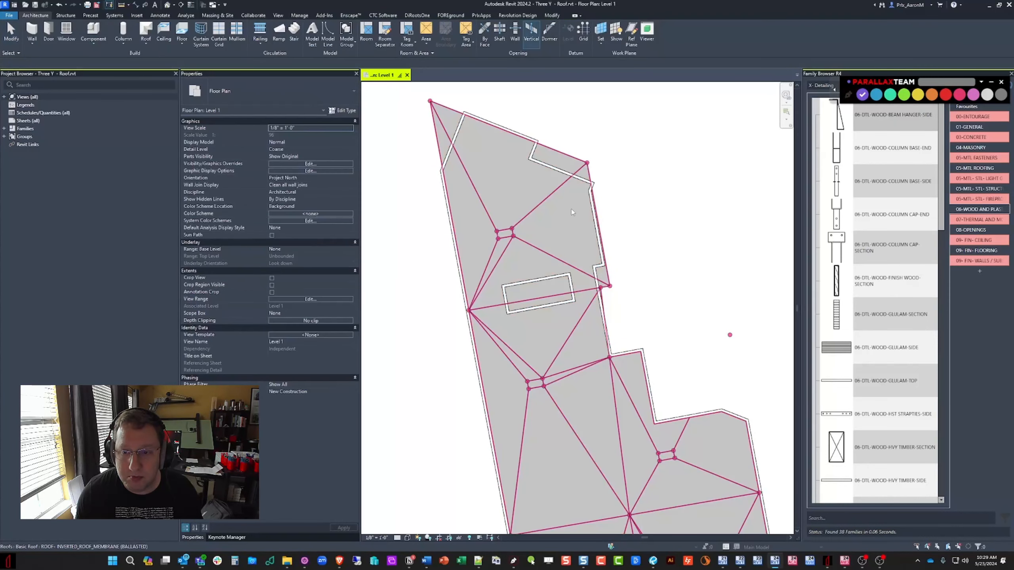
scroll(602, 387, up, 3)
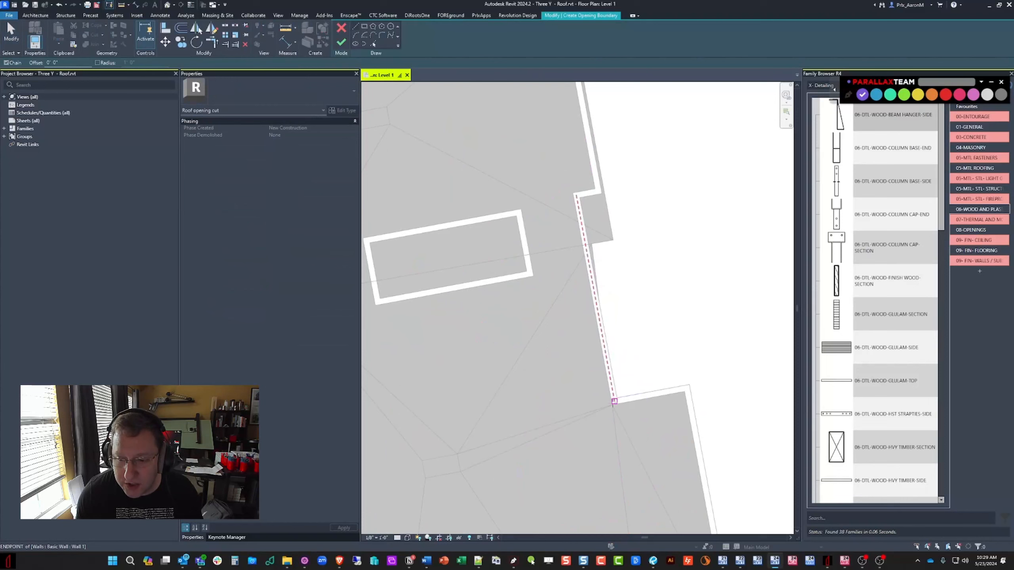
click(612, 402)
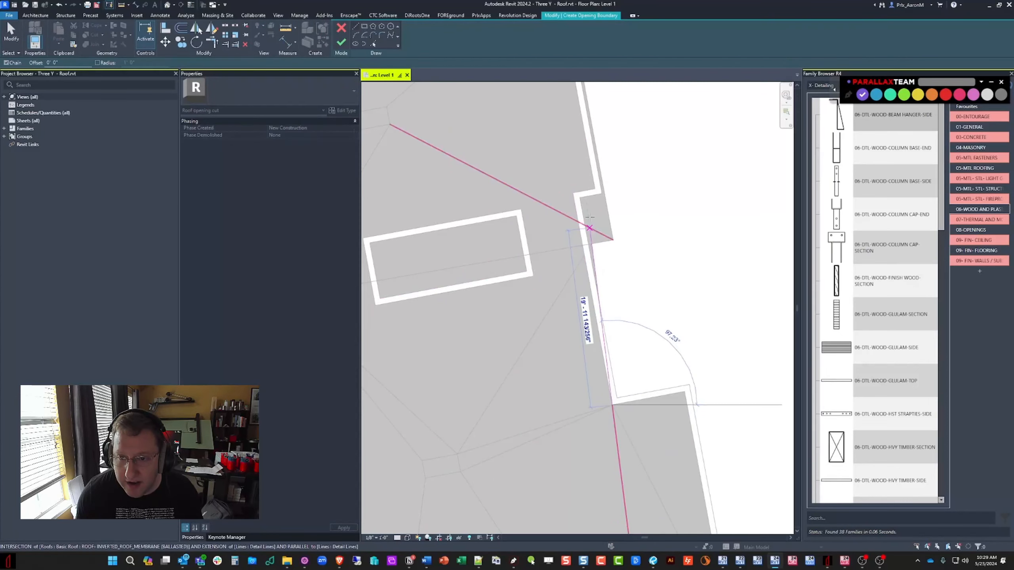
scroll(573, 194, up, 2)
click(565, 195)
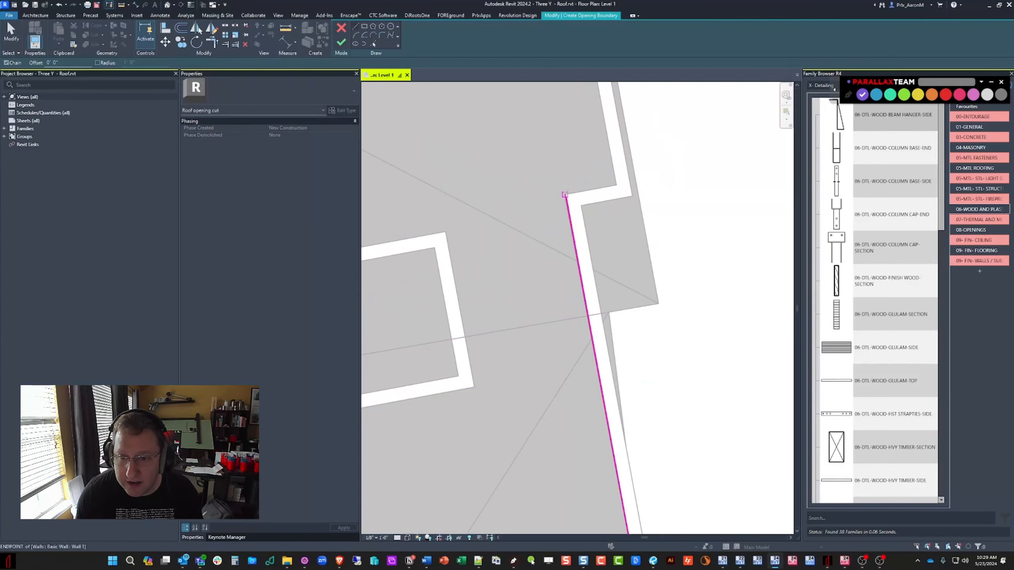
click(616, 185)
Step: Continue the opening boundary along the east wall to the northeast corner and around the inner face of the north notch
scroll(616, 184, down, 3)
middle_drag(606, 192, 607, 364)
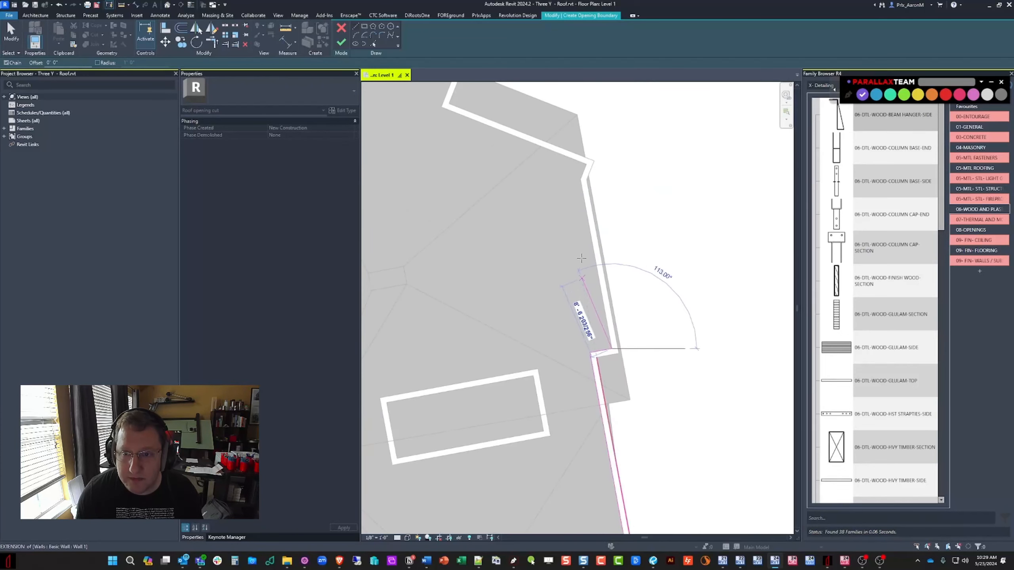
click(584, 181)
scroll(584, 180, up, 3)
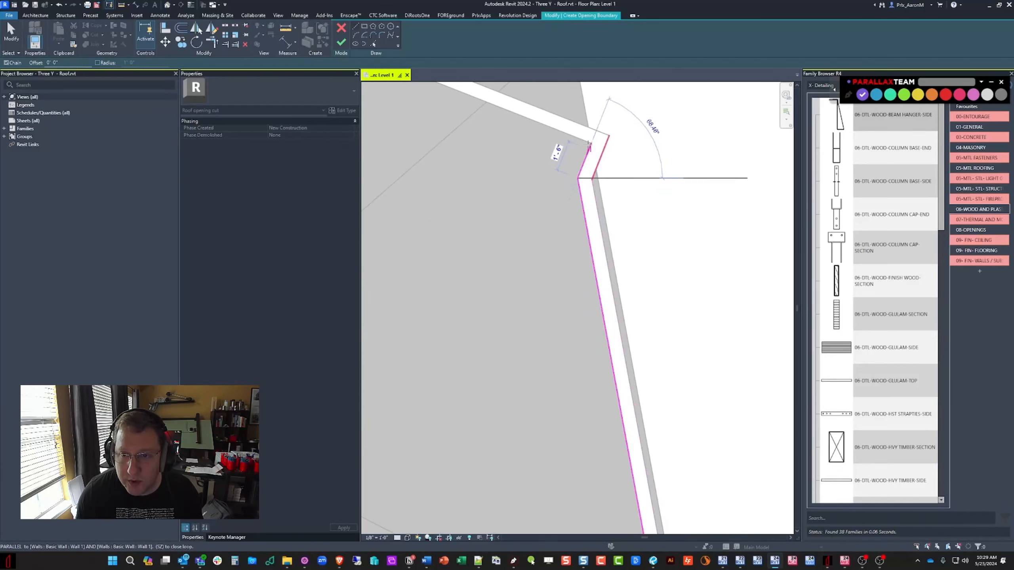
scroll(590, 145, down, 2)
middle_drag(587, 144, 635, 304)
click(500, 236)
click(521, 178)
Step: Sketch the opening's outer boundary outside the building's east side and back to the starting inner corner
scroll(528, 179, down, 2)
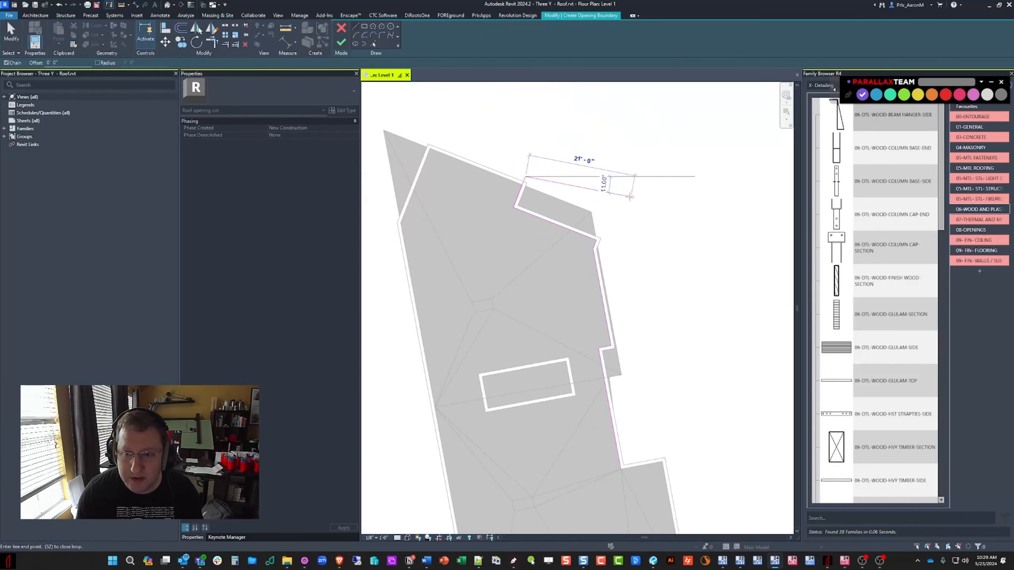
click(627, 214)
middle_drag(575, 288, 485, 199)
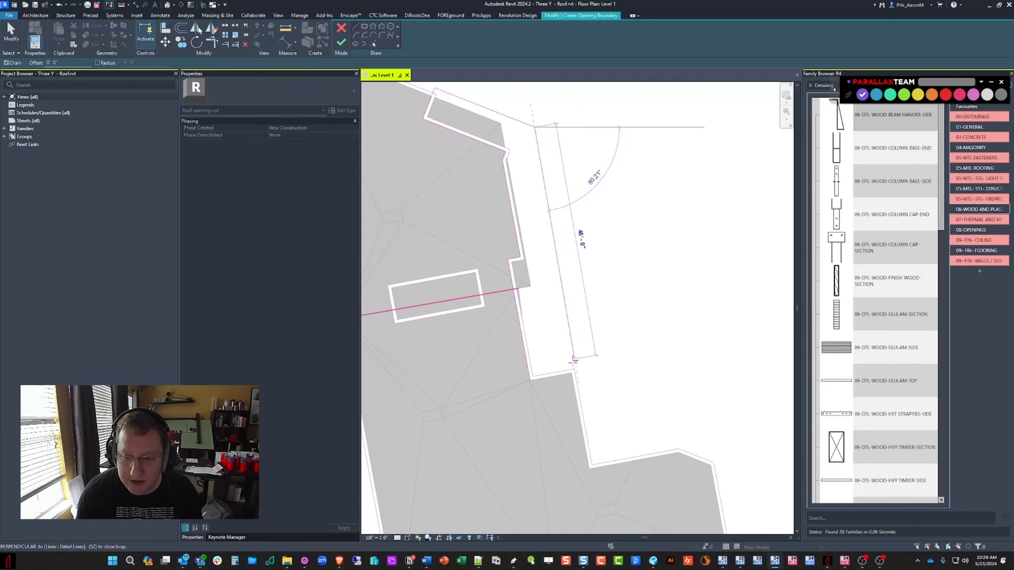
click(575, 369)
scroll(535, 369, up, 2)
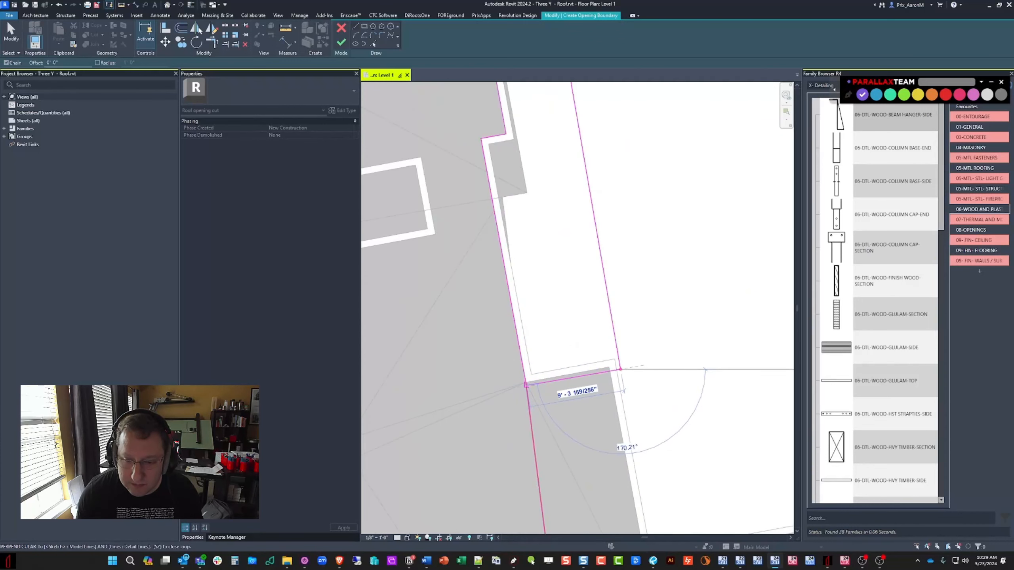
scroll(524, 385, up, 2)
key(Escape)
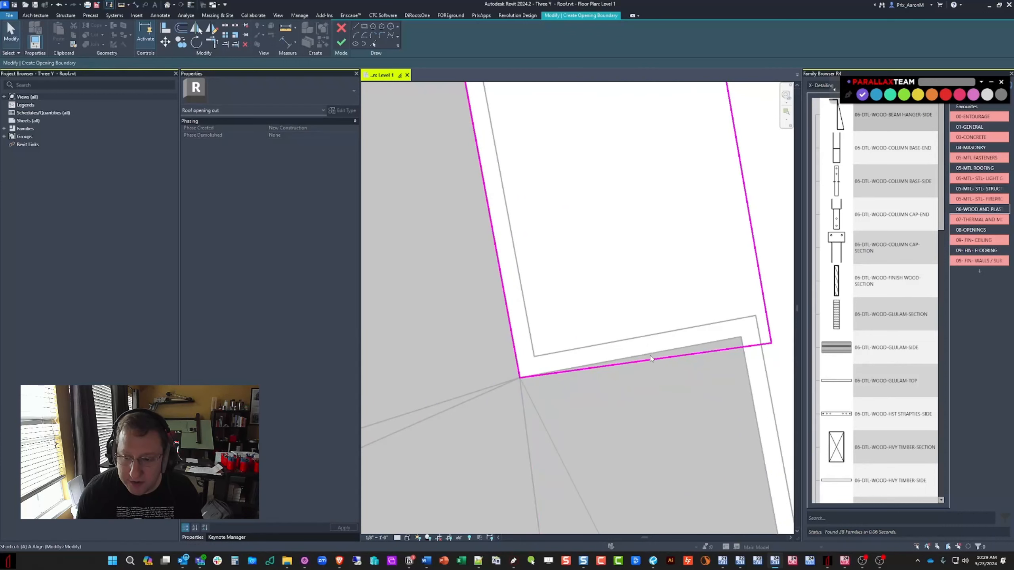
Step: Align the boundary's south closing line with the roof edge beside it and try to finish the opening sketch
key(a)
key(l)
click(672, 352)
click(672, 355)
scroll(630, 280, down, 4)
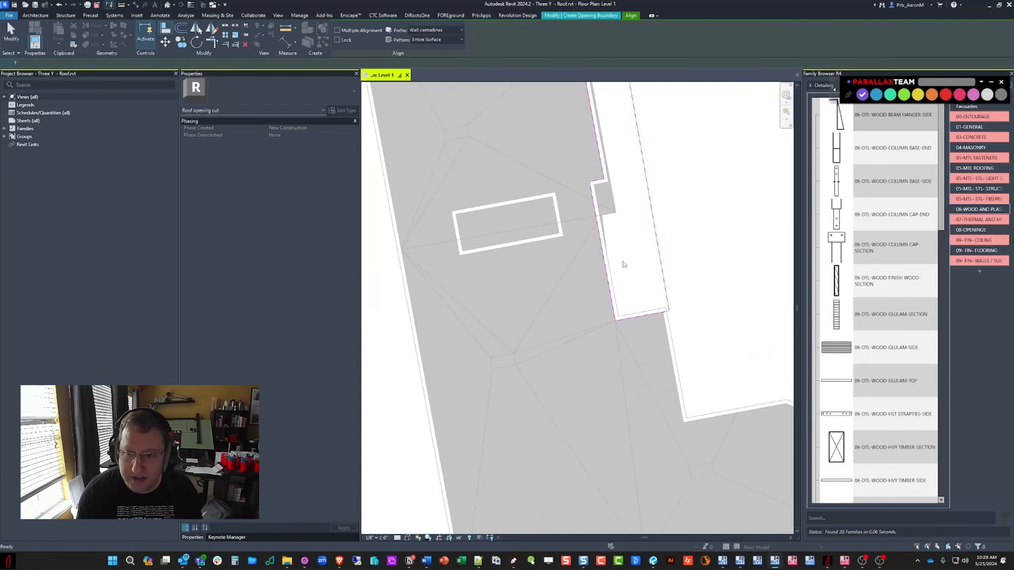
key(Escape)
middle_drag(556, 219, 558, 244)
click(342, 42)
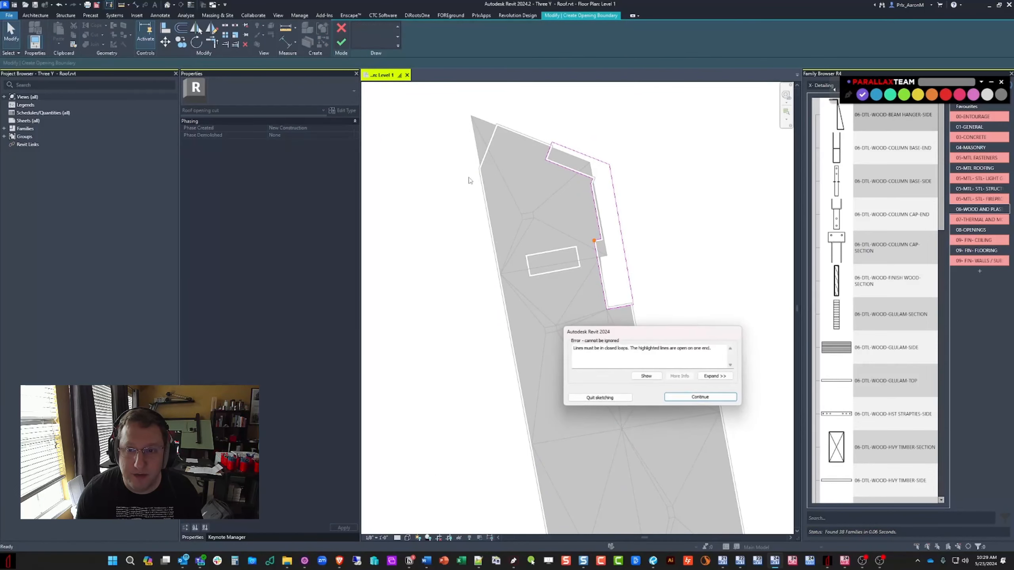
Step: Try to close the open boundary corner at the east jog with Trim and finish the opening sketch again
key(Escape)
scroll(595, 252, up, 5)
key(t)
key(r)
click(596, 256)
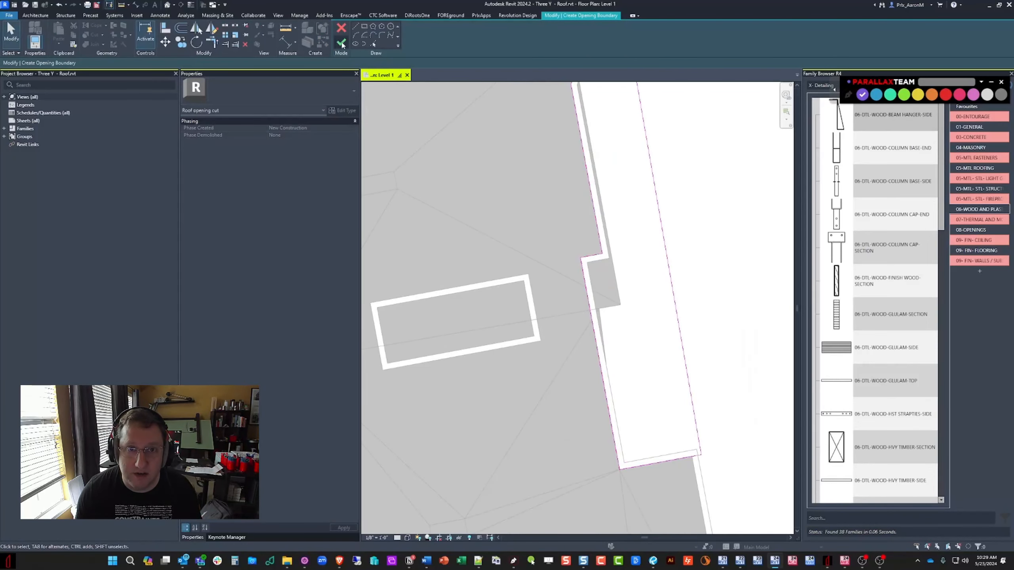
click(343, 43)
key(Escape)
scroll(602, 307, down, 3)
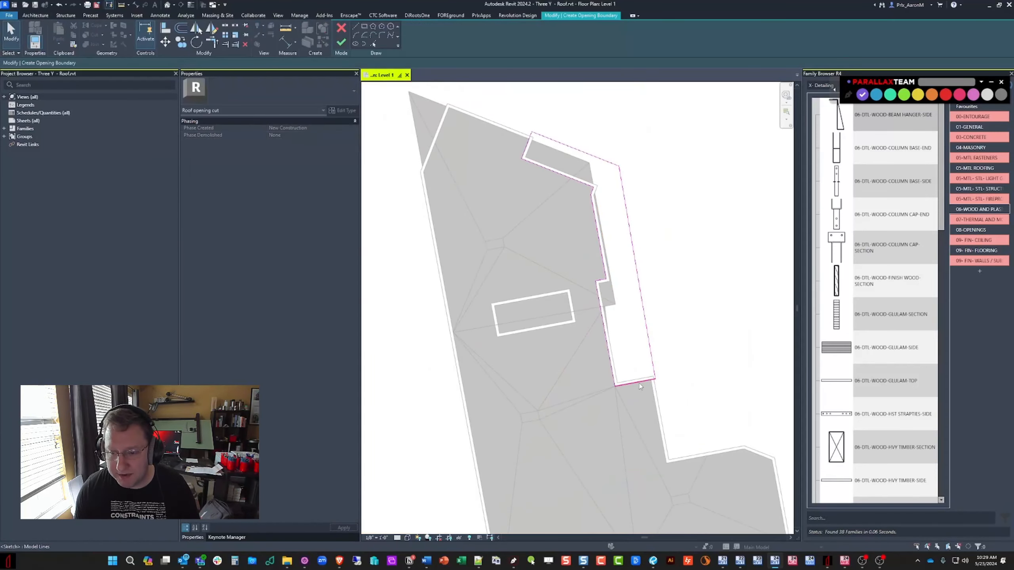
Step: Trim the opening's outer line to the line along the east jog's north edge and delete the boundary lines south of it
scroll(639, 385, up, 2)
key(t)
key(r)
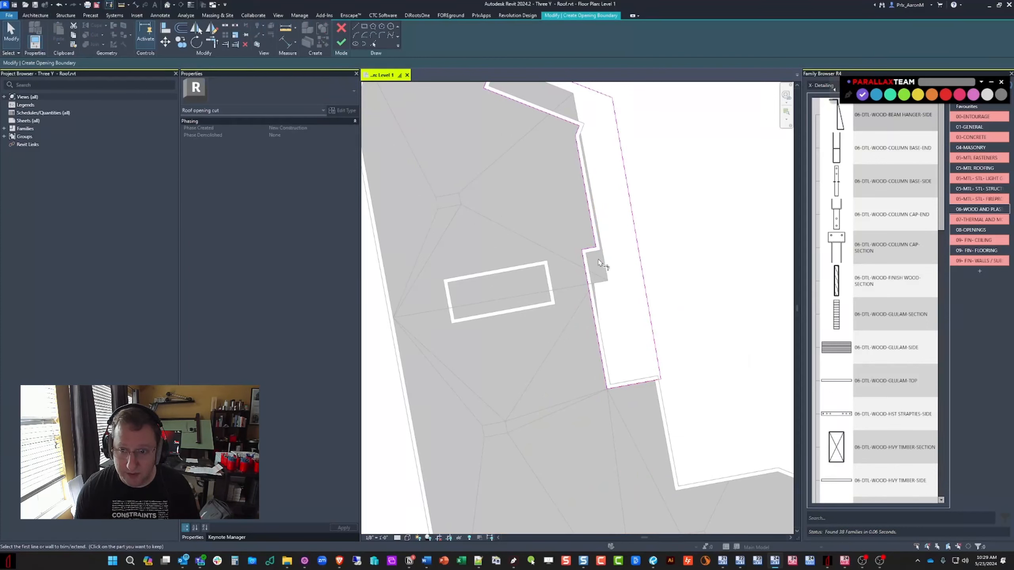
click(599, 262)
click(634, 214)
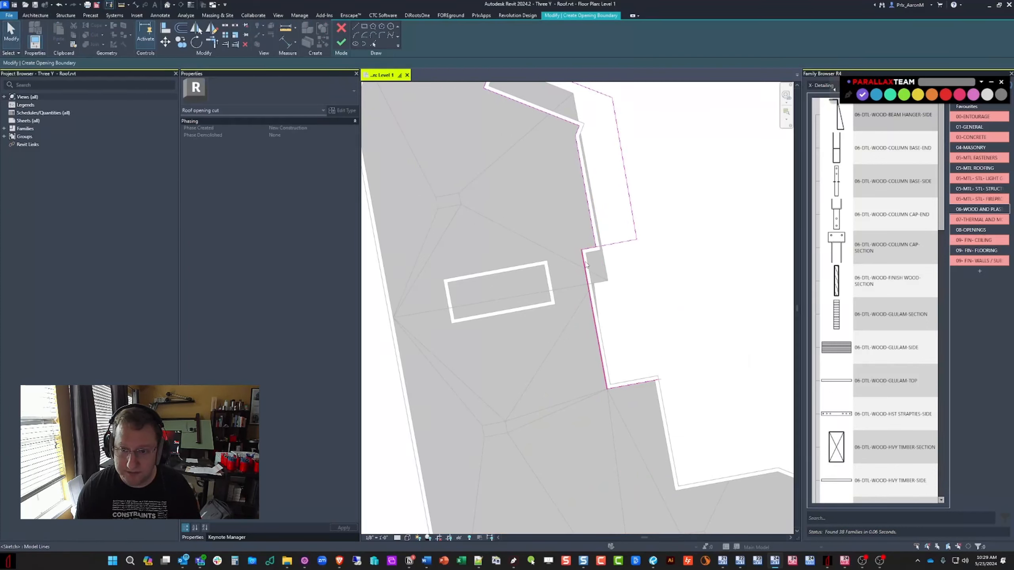
click(618, 244)
key(Escape)
Step: Trim the inner boundary corner at the east jog into a closed loop and finish the northeast opening
key(t)
key(r)
click(603, 243)
scroll(601, 244, down, 5)
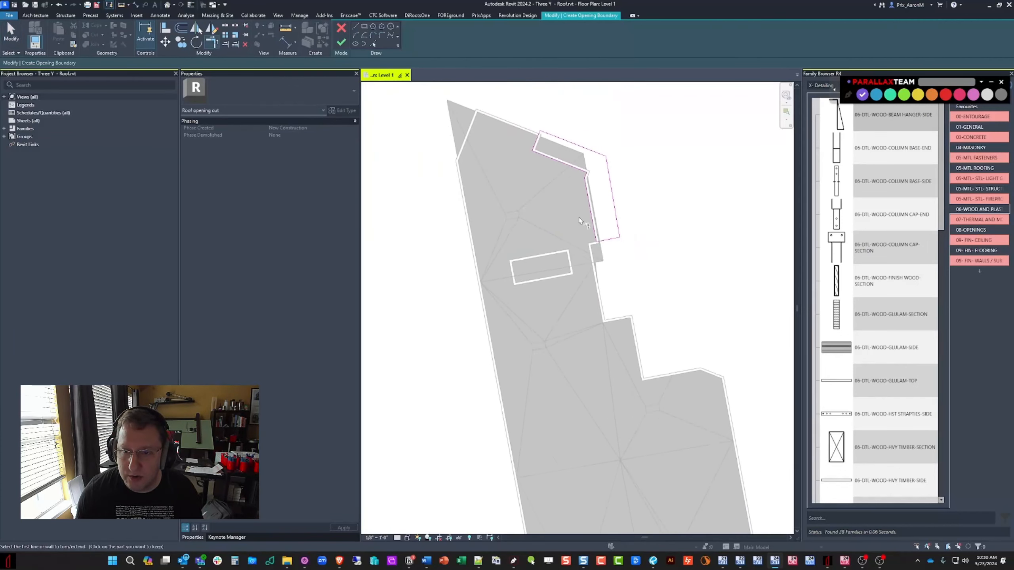
scroll(564, 204, up, 3)
key(Escape)
click(342, 43)
middle_drag(510, 264, 499, 231)
key(Escape)
Step: Start a second vertical opening in the roof and sketch its edge from the inner corner south of the east jog to the jog's corner
scroll(591, 307, up, 2)
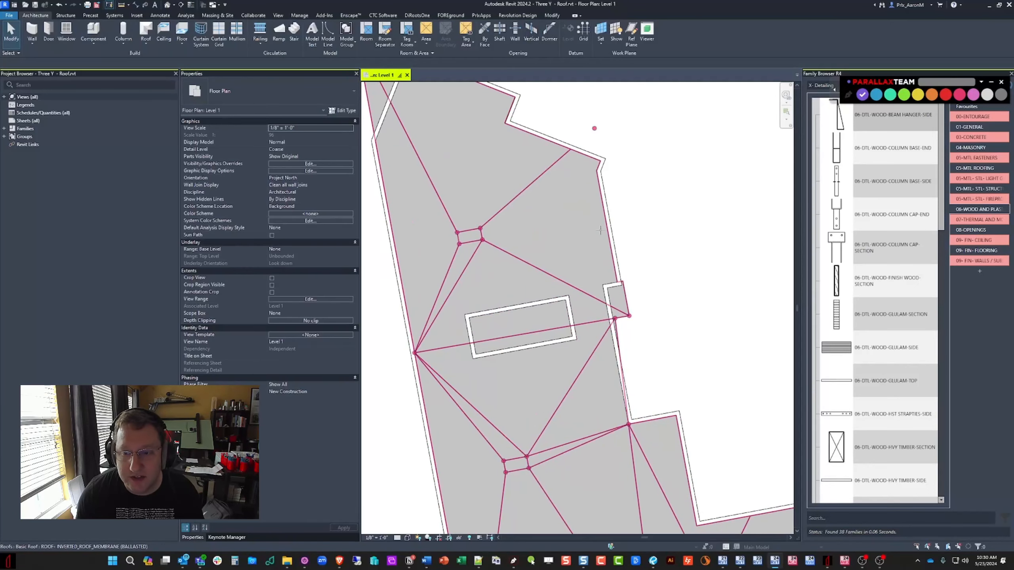
scroll(598, 228, down, 4)
scroll(613, 253, up, 4)
click(608, 267)
scroll(619, 322, up, 1)
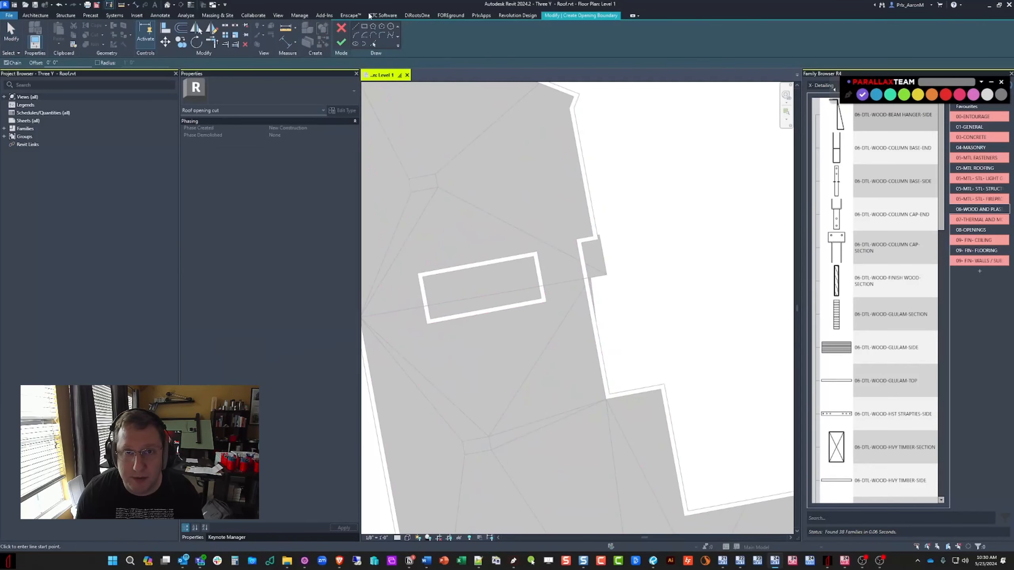
click(607, 396)
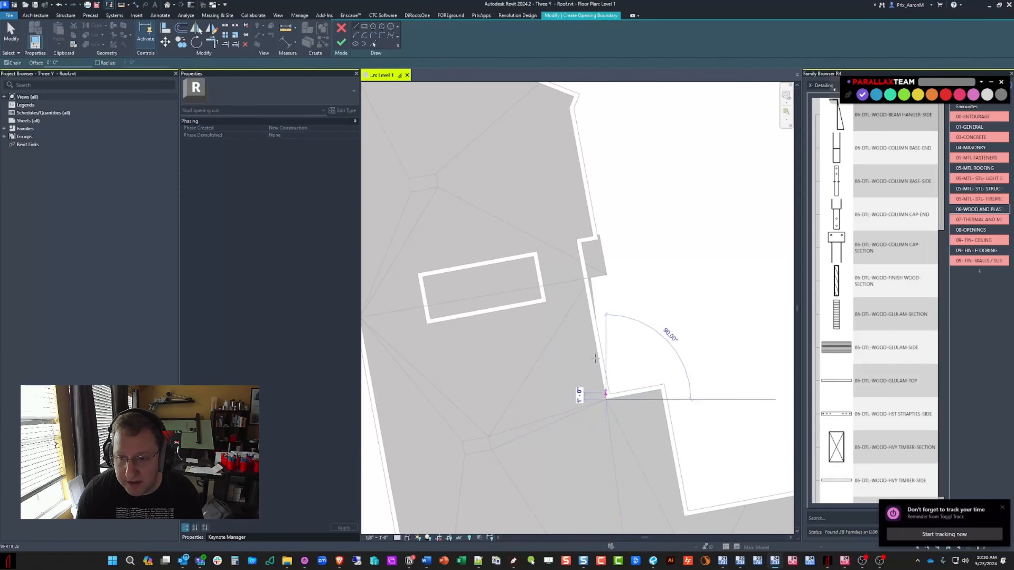
scroll(579, 238, up, 2)
click(570, 246)
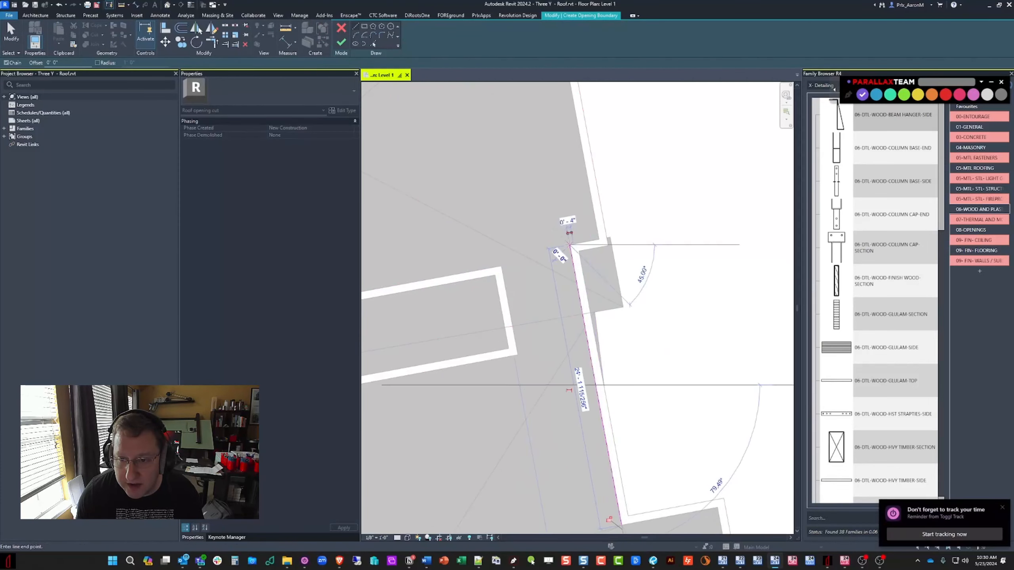
Step: Sketch the second opening across the jog, down outside the building and back to its start corner, and finish it
click(621, 234)
middle_drag(654, 325, 621, 157)
click(623, 284)
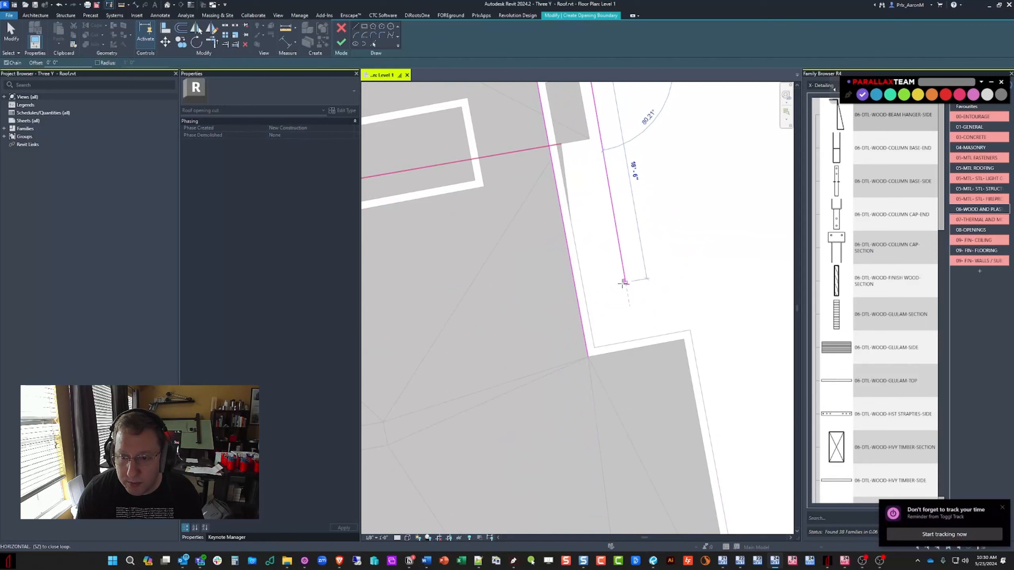
click(592, 348)
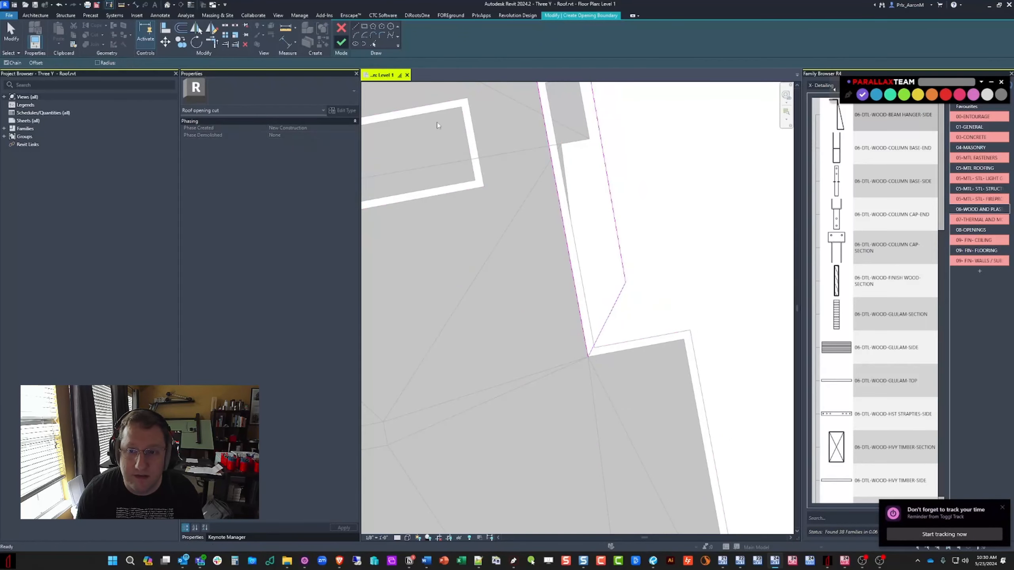
scroll(597, 224, down, 3)
middle_drag(480, 191, 548, 223)
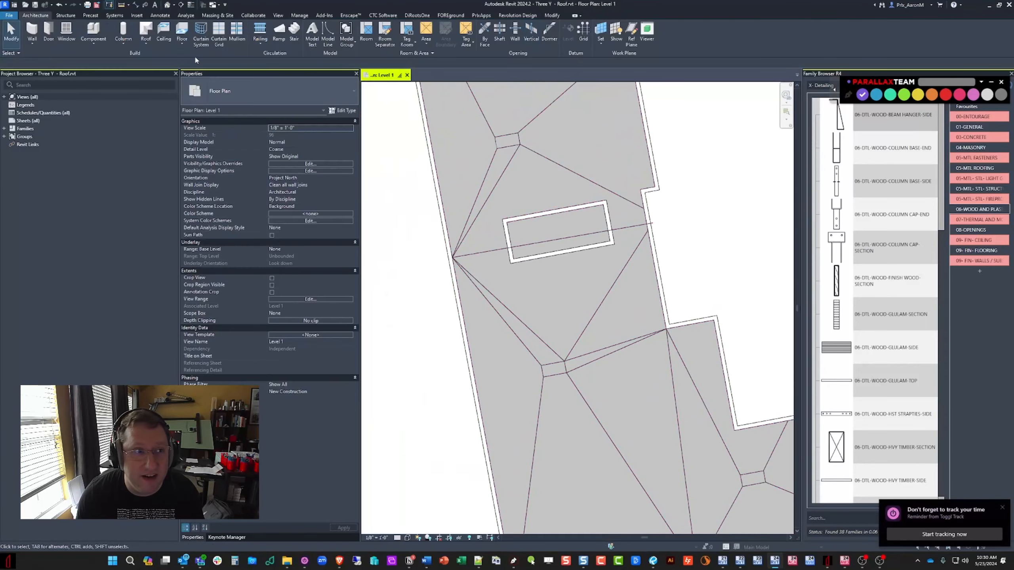
Step: Start a third vertical opening in the roof and pick the outer faces of the rectangular enclosure's walls as its boundary
click(530, 32)
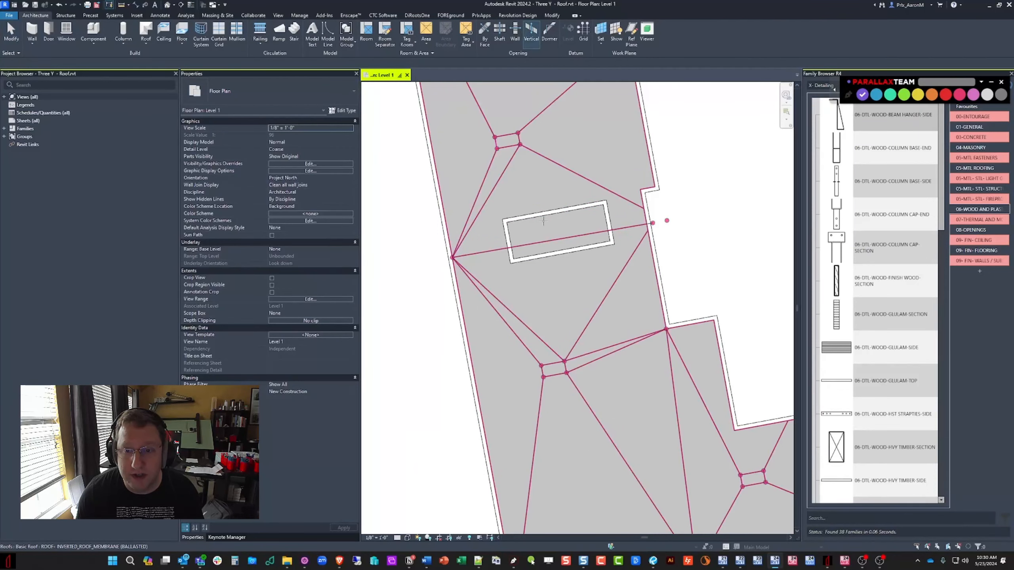
click(541, 224)
scroll(507, 230, up, 3)
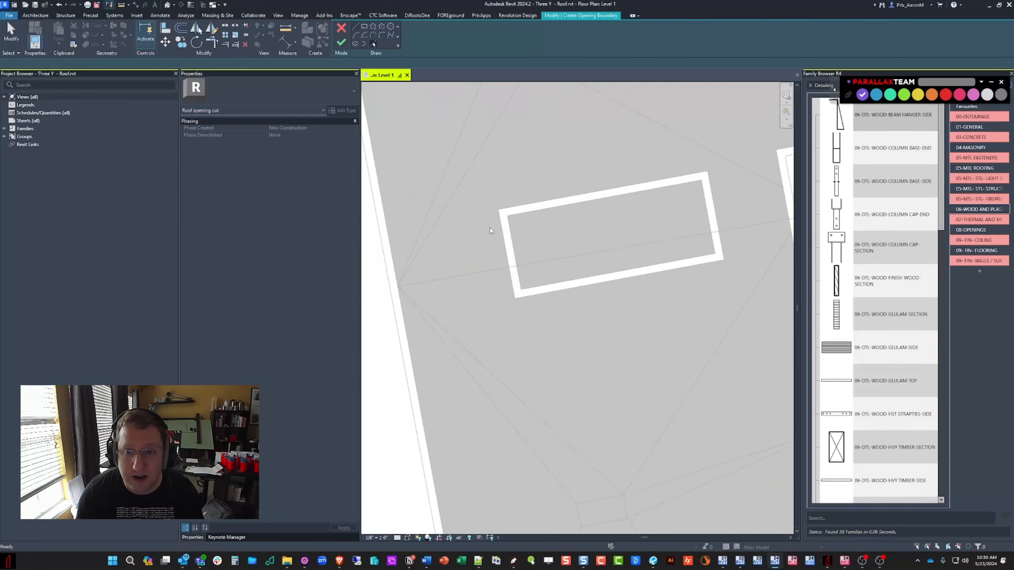
click(711, 208)
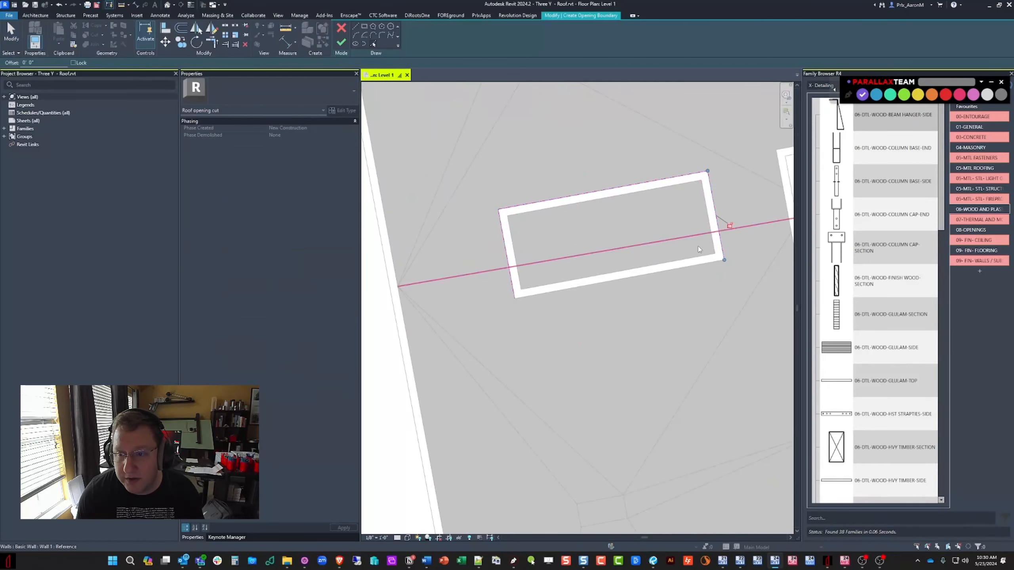
click(693, 265)
Step: Trim the enclosure boundary's corners into a closed rectangle and finish the opening
middle_drag(701, 226, 653, 236)
key(Escape)
key(t)
key(r)
click(665, 214)
click(642, 187)
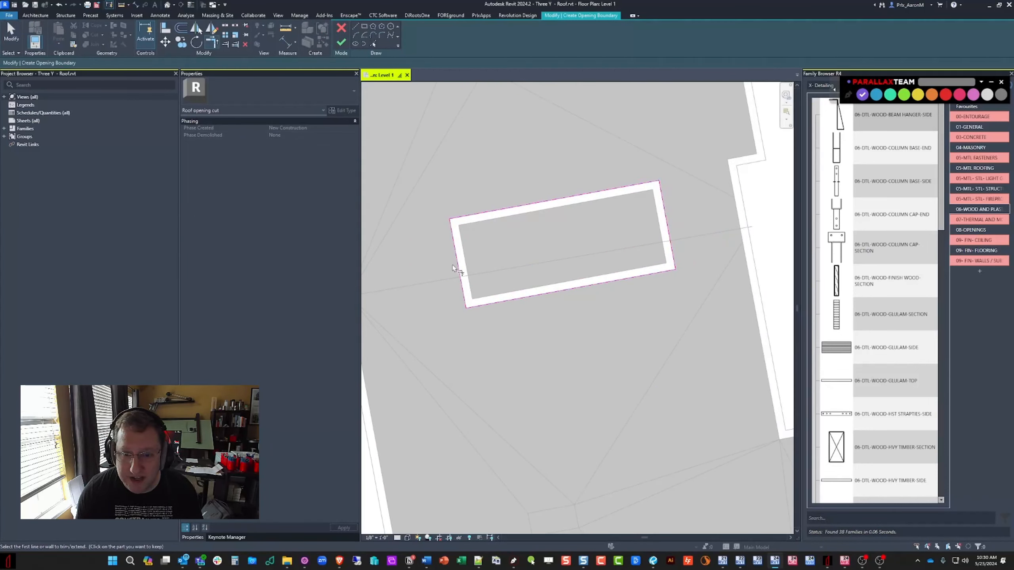
key(Escape)
key(Escape)
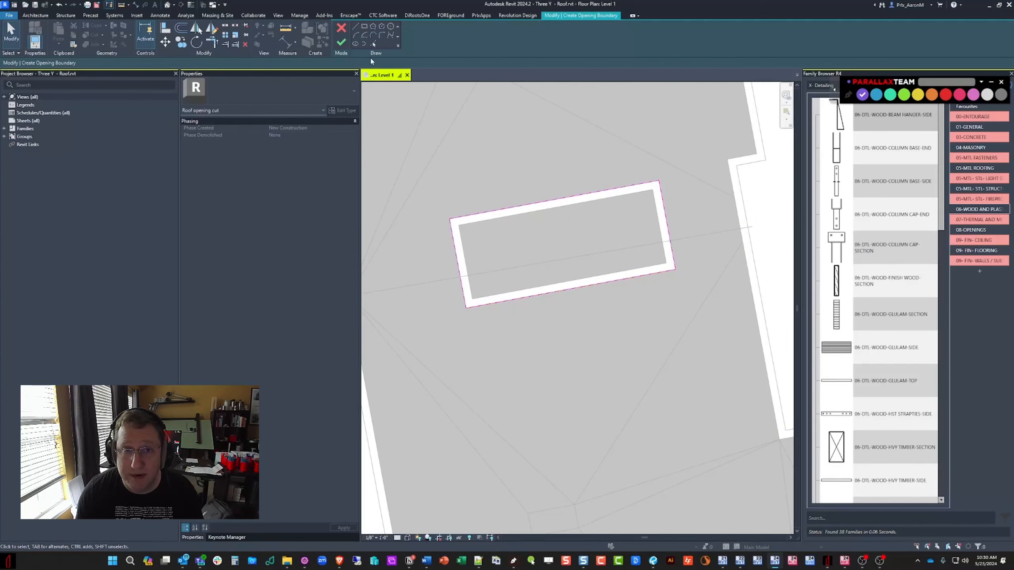
scroll(516, 205, down, 2)
click(341, 42)
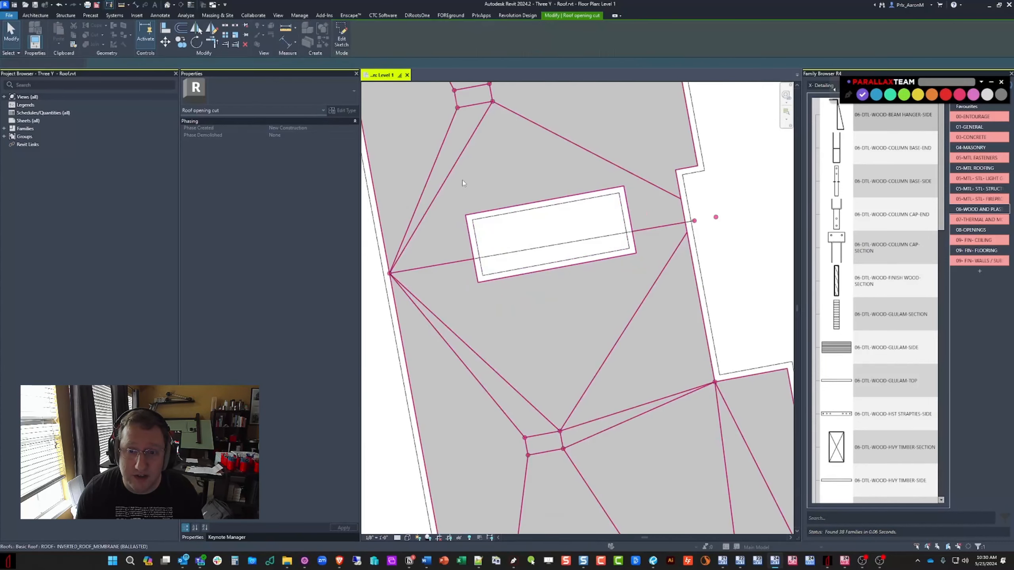
Step: Check the roof slopes north and south of the rectangular enclosure with the Spot Slope command, without placing a slope annotation
scroll(461, 208, down, 2)
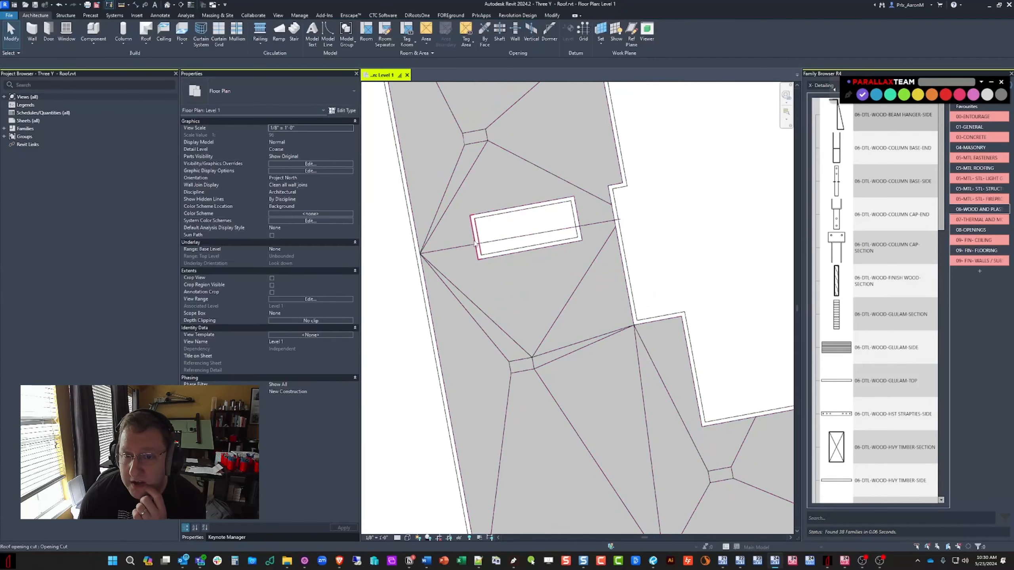
middle_drag(484, 228, 493, 269)
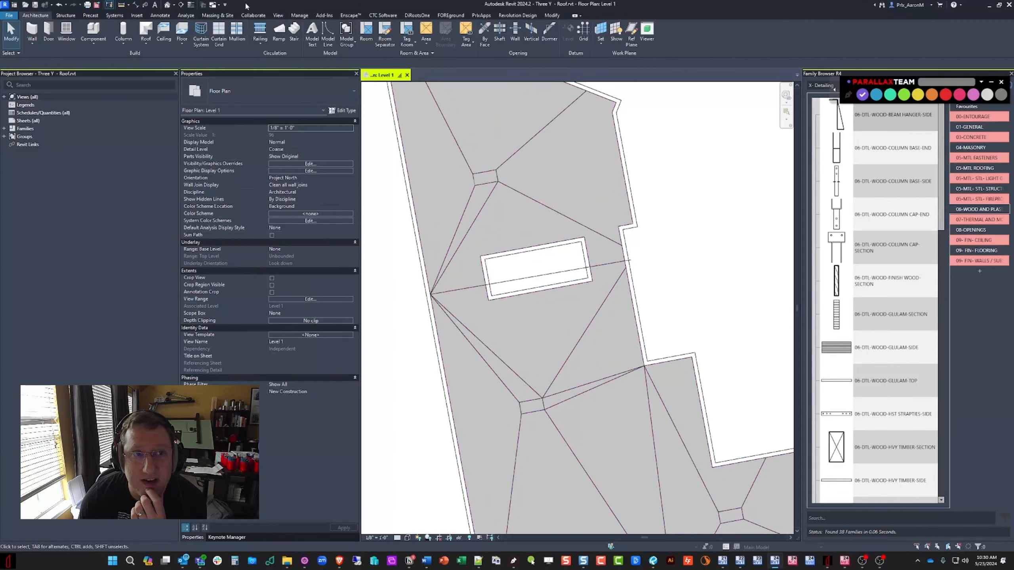
click(167, 14)
click(184, 36)
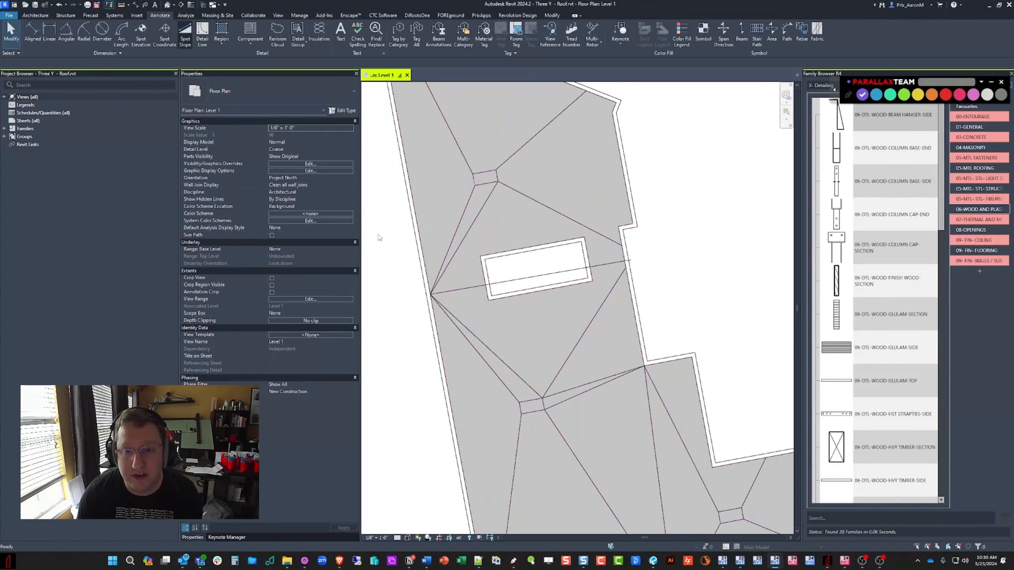
scroll(442, 265, up, 3)
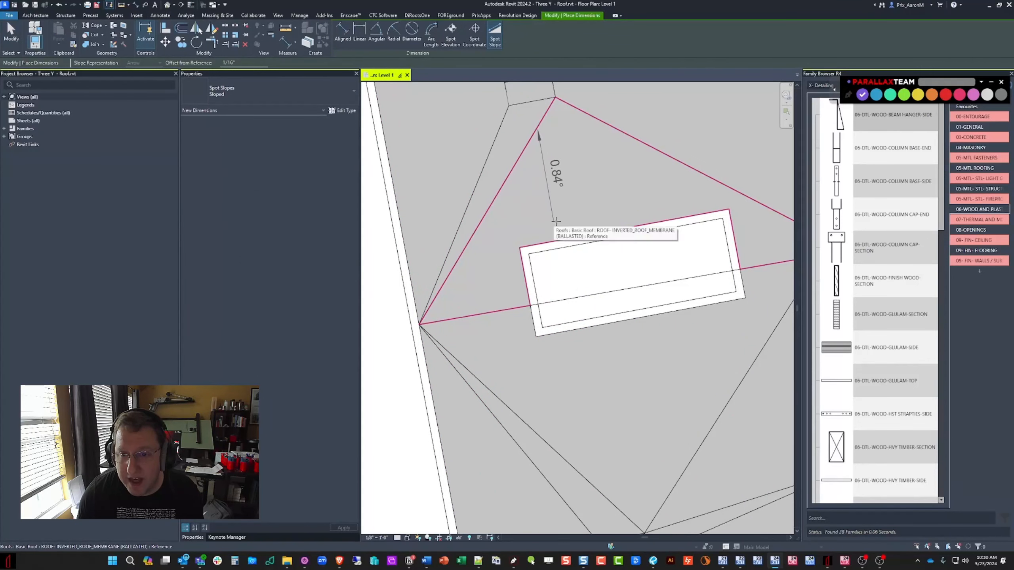
middle_drag(635, 212, 526, 219)
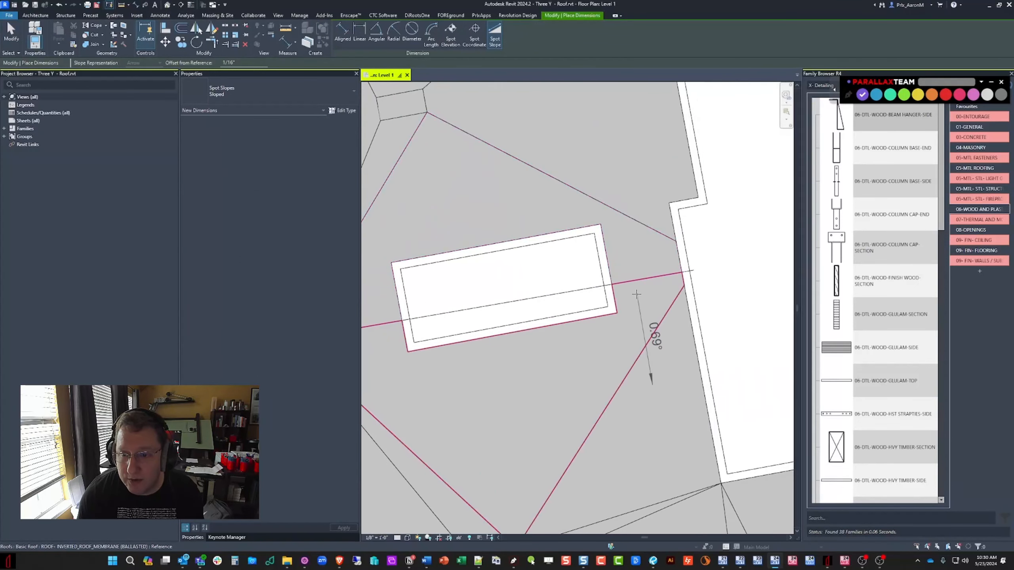
scroll(410, 334, down, 5)
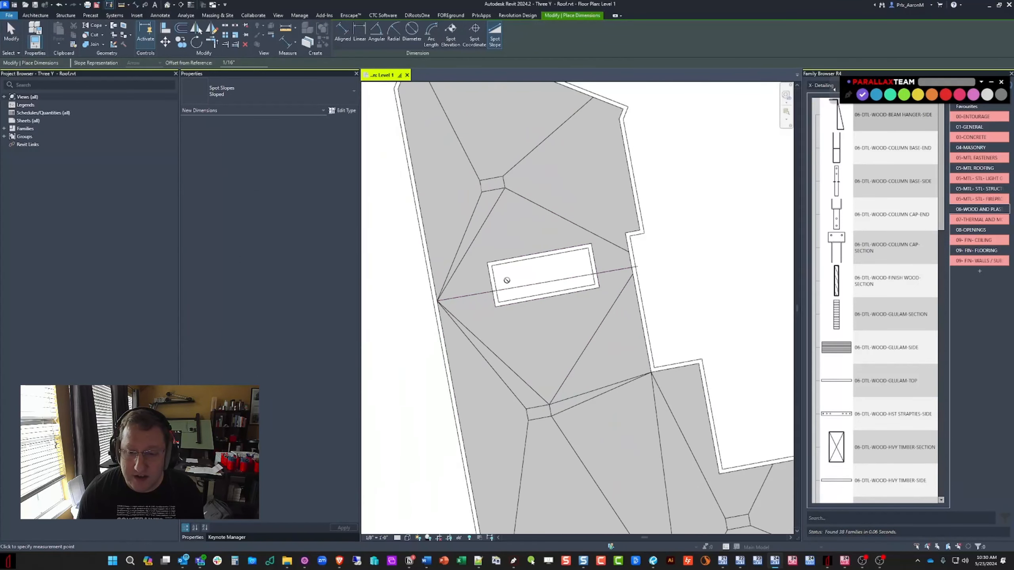
key(Escape)
key(Escape)
Step: Examine the roof's split lines around the rectangular opening and at the inner corner of the east jog south of it
scroll(543, 300, up, 3)
scroll(542, 298, down, 2)
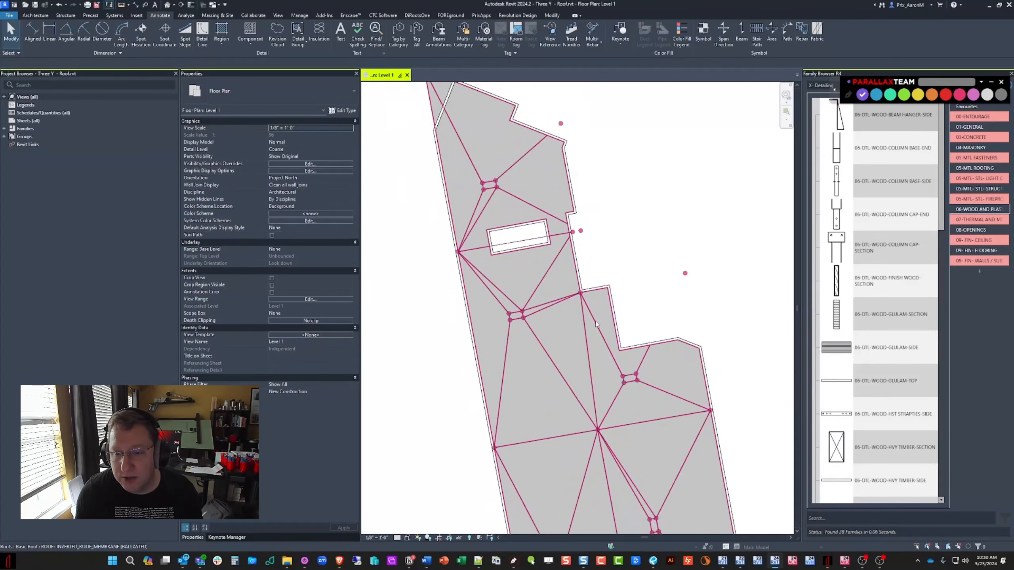
scroll(471, 218, up, 1)
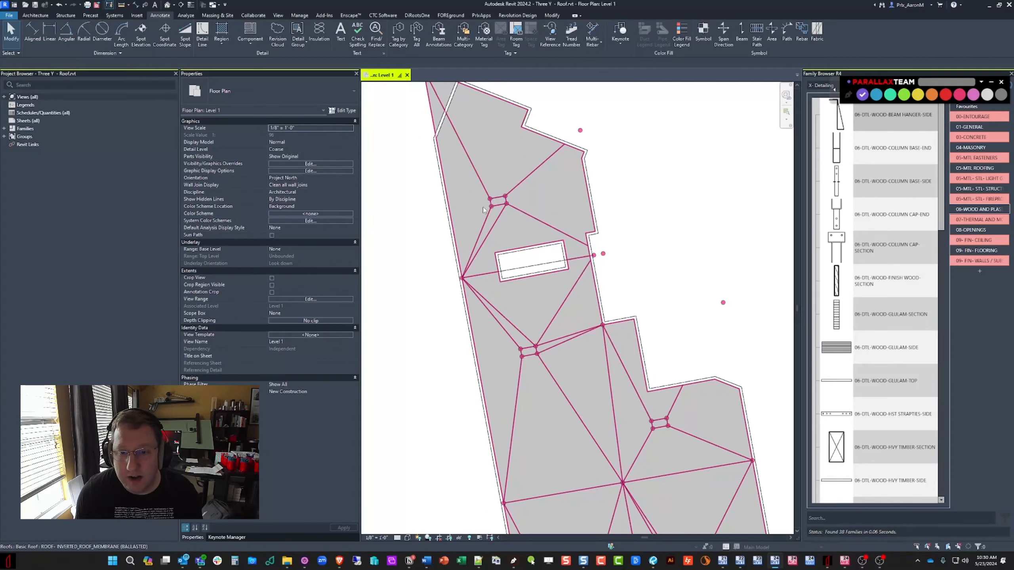
middle_drag(549, 288, 579, 274)
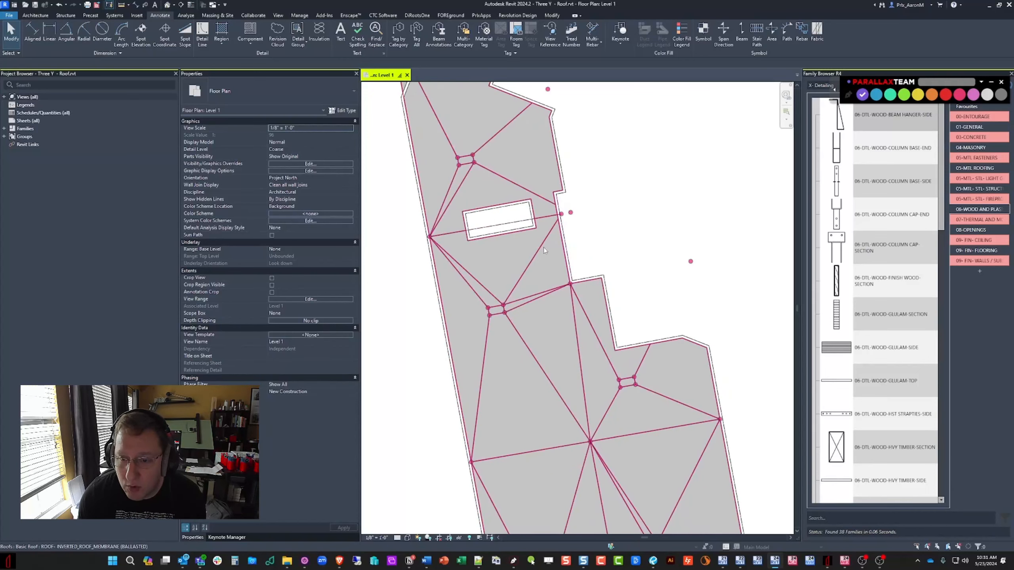
click(569, 284)
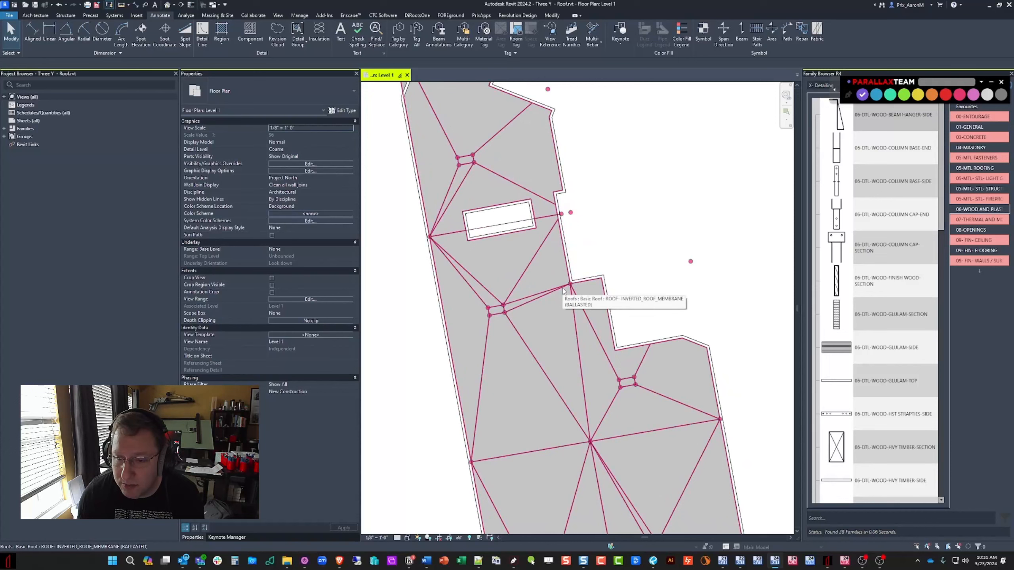
scroll(560, 270, up, 2)
middle_drag(560, 271, 557, 258)
key(Escape)
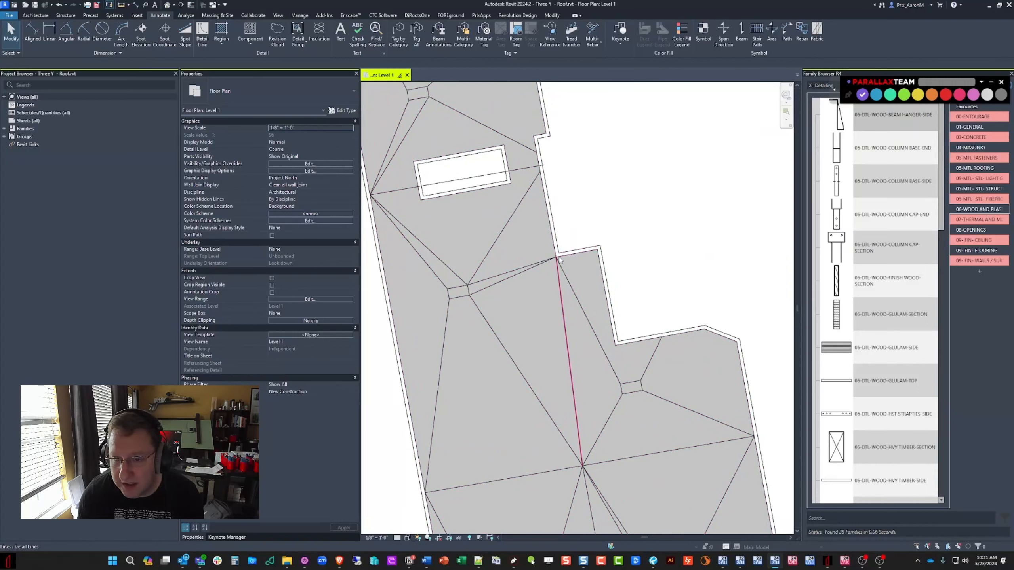
click(567, 299)
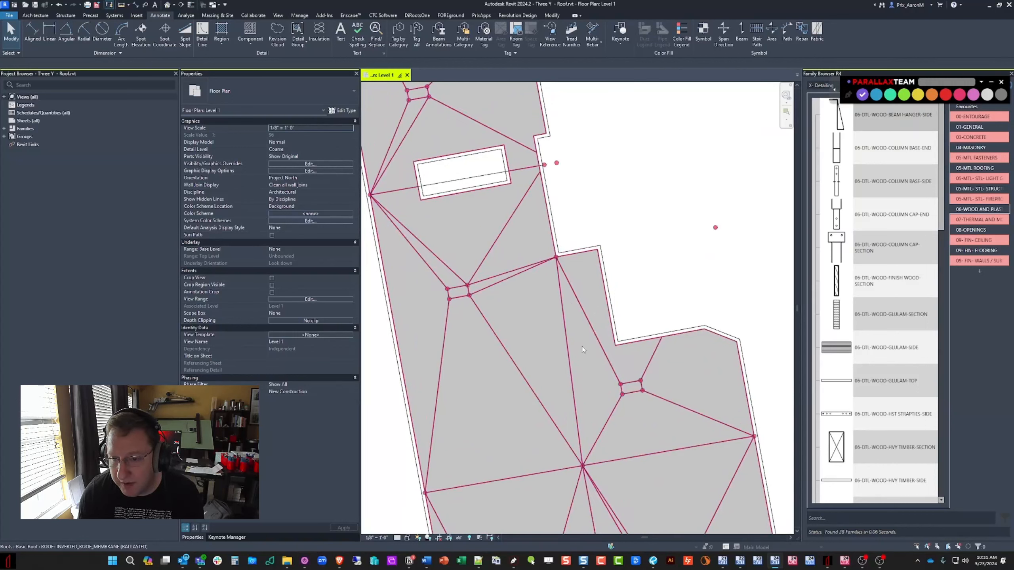
scroll(541, 294, down, 4)
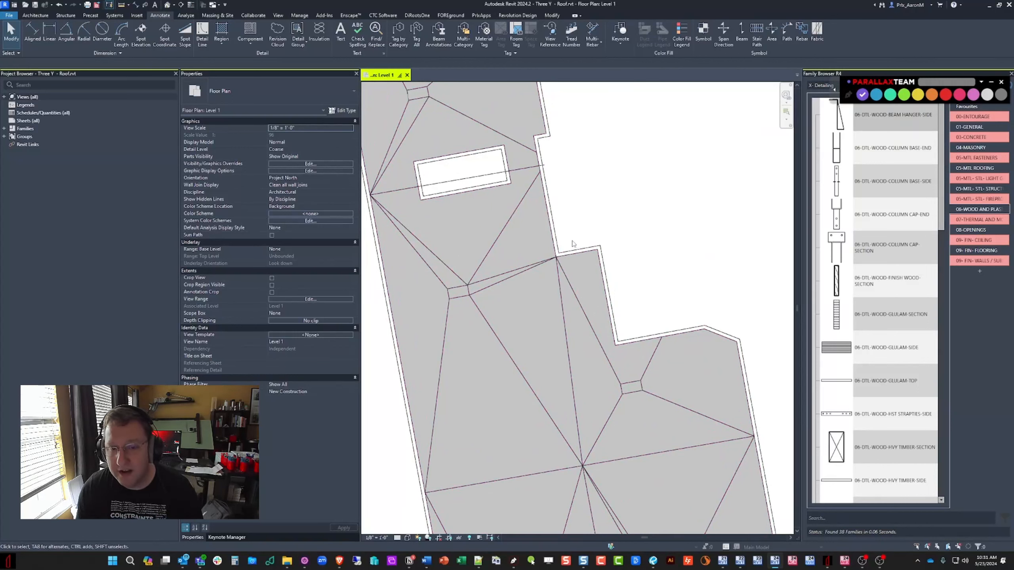
scroll(526, 291, up, 3)
middle_drag(506, 221, 504, 303)
scroll(531, 294, down, 1)
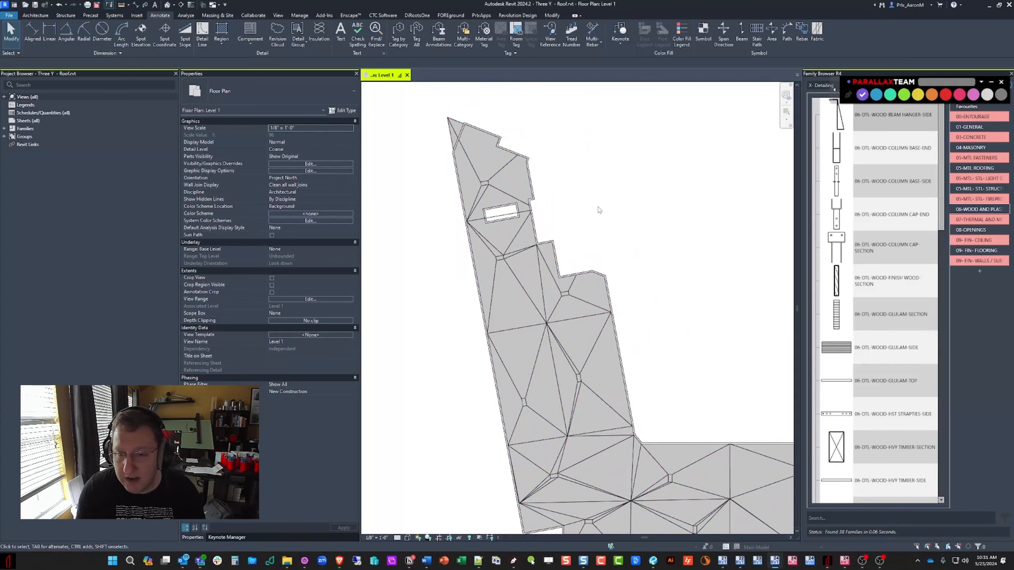
scroll(530, 239, up, 3)
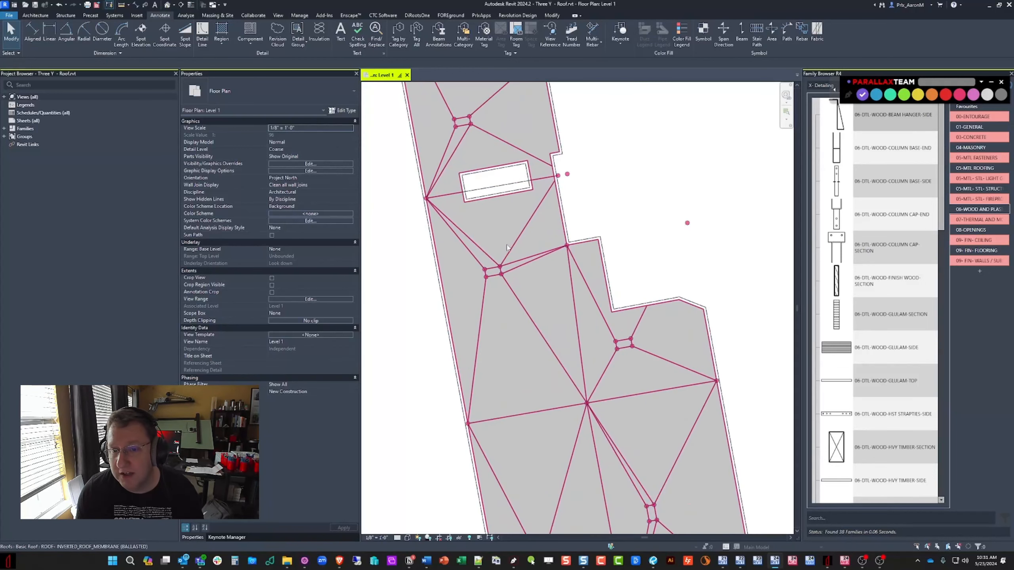
Step: Select the ballasted membrane roof to review its sump points and split lines across the whole wing, and clear the selection
click(526, 256)
scroll(518, 282, down, 3)
middle_drag(672, 449, 523, 305)
middle_drag(758, 335, 694, 365)
scroll(695, 365, up, 3)
scroll(559, 326, down, 3)
middle_drag(491, 296, 714, 379)
scroll(527, 240, up, 1)
middle_drag(490, 231, 484, 230)
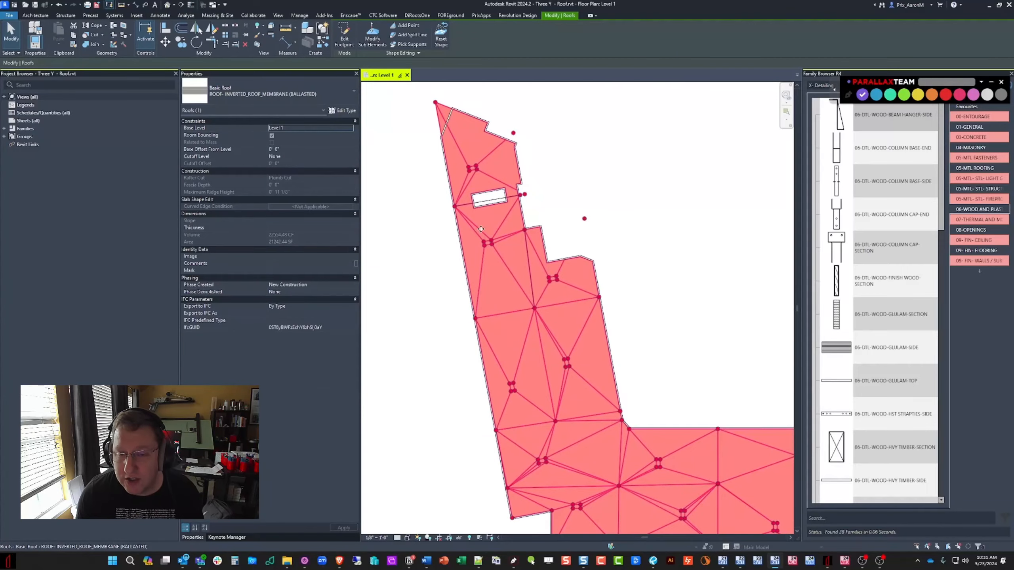
key(Escape)
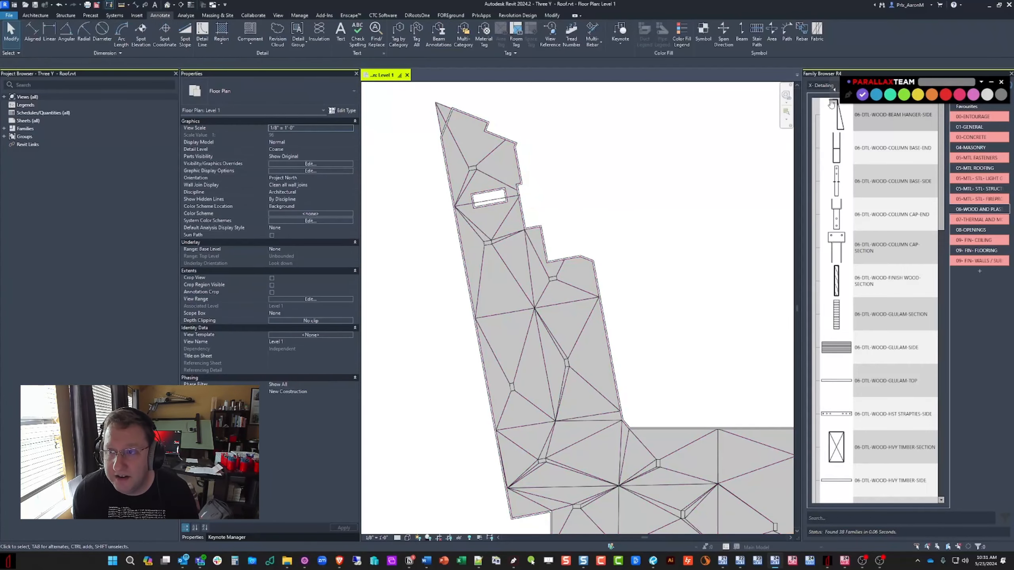